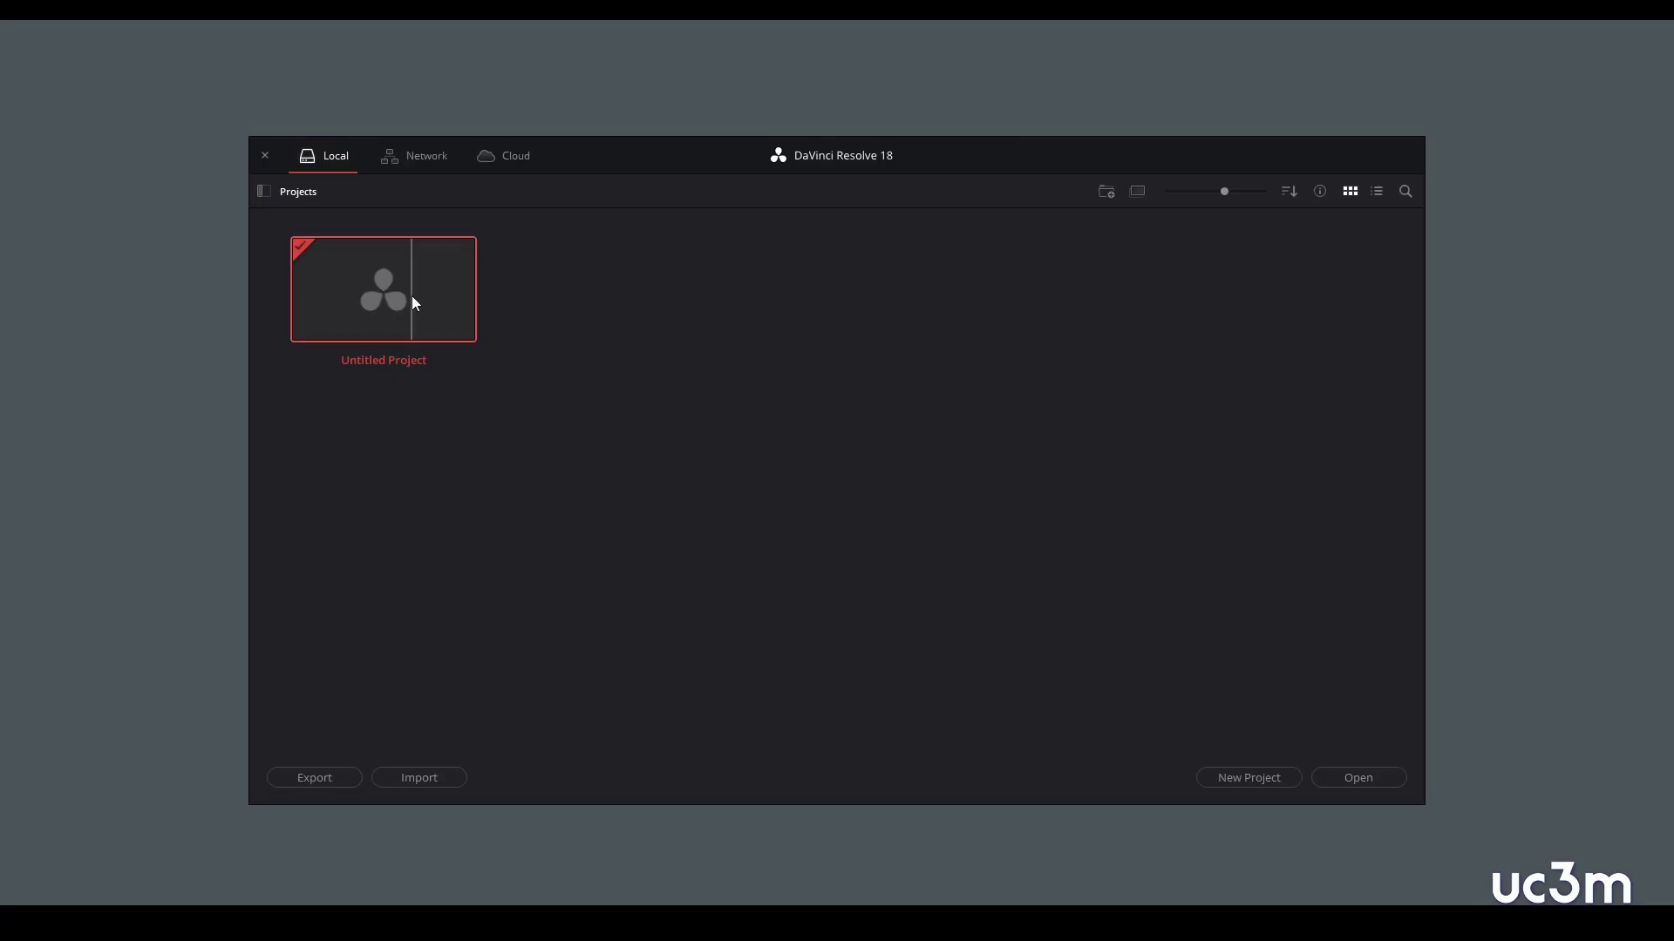
# - Open Untitled Project from the Project Manager and switch to the Edit page
pyautogui.doubleClick(414, 303)
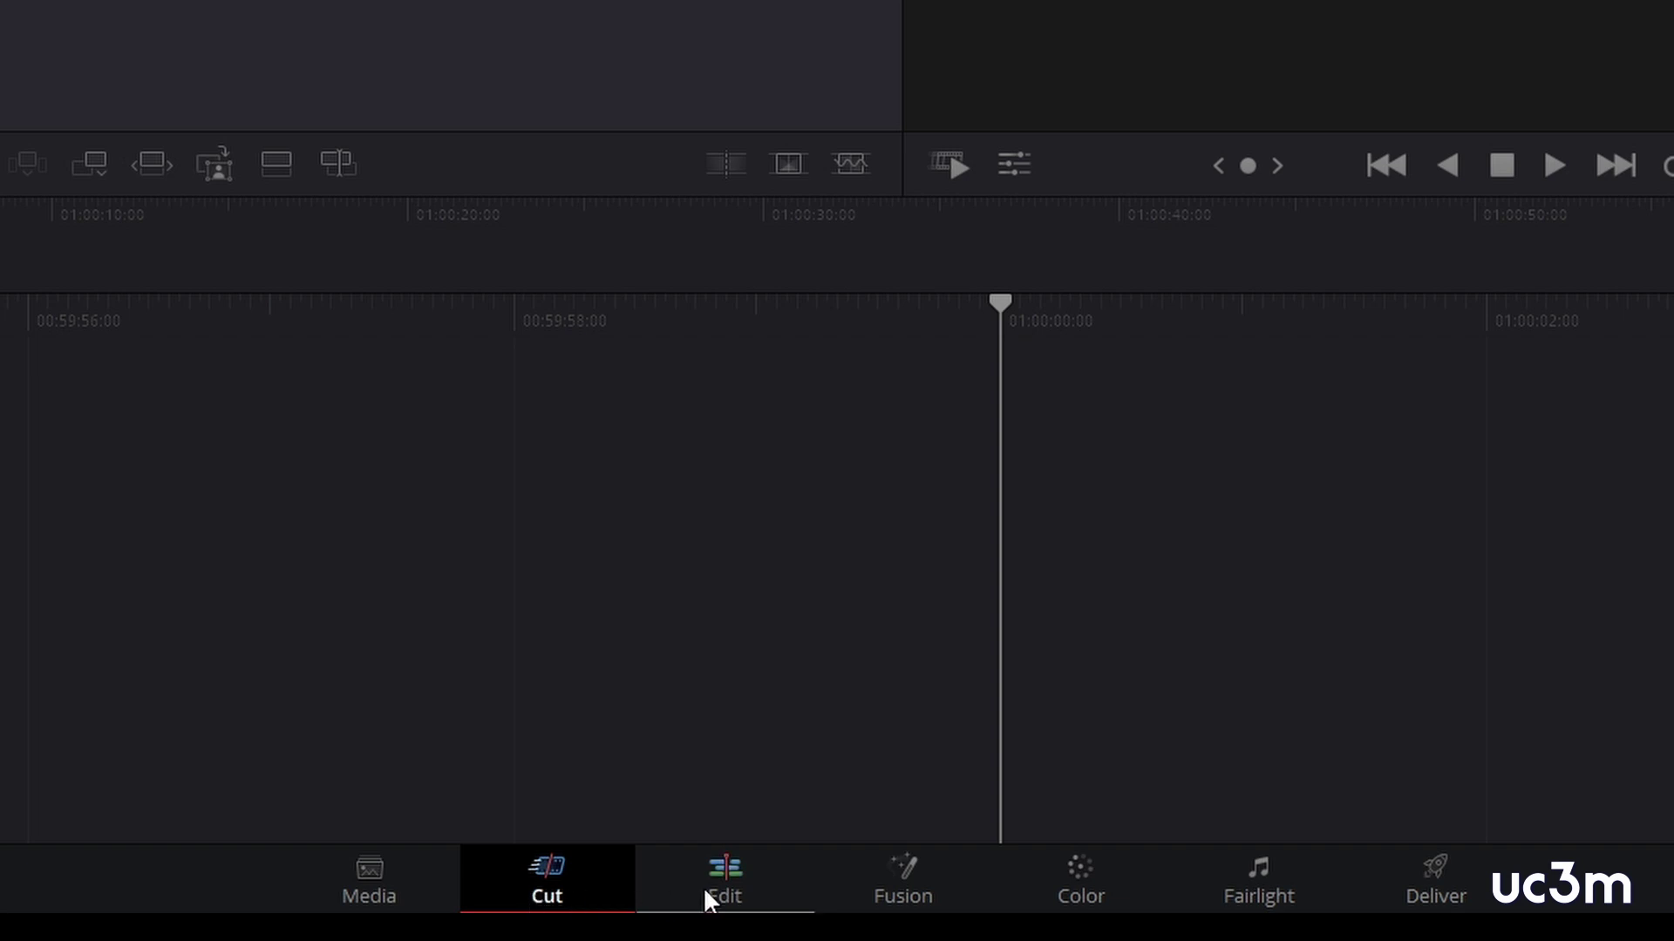
pyautogui.click(755, 890)
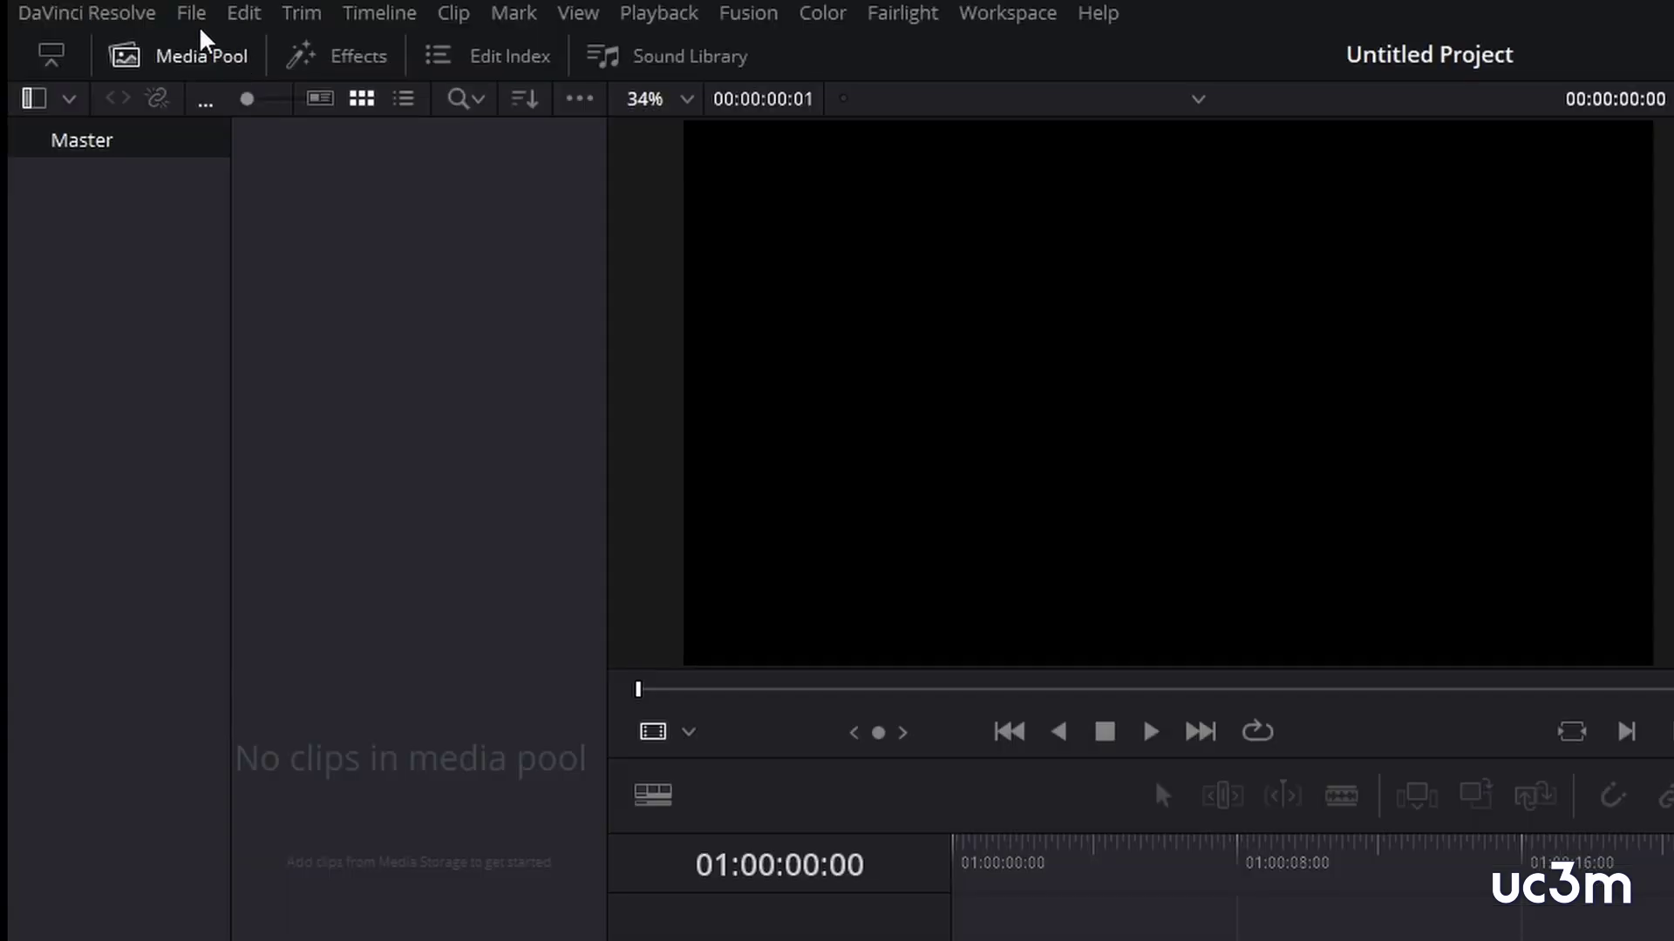
# - Save the current project from the File menu under the name 'glass blowing'
pyautogui.click(191, 19)
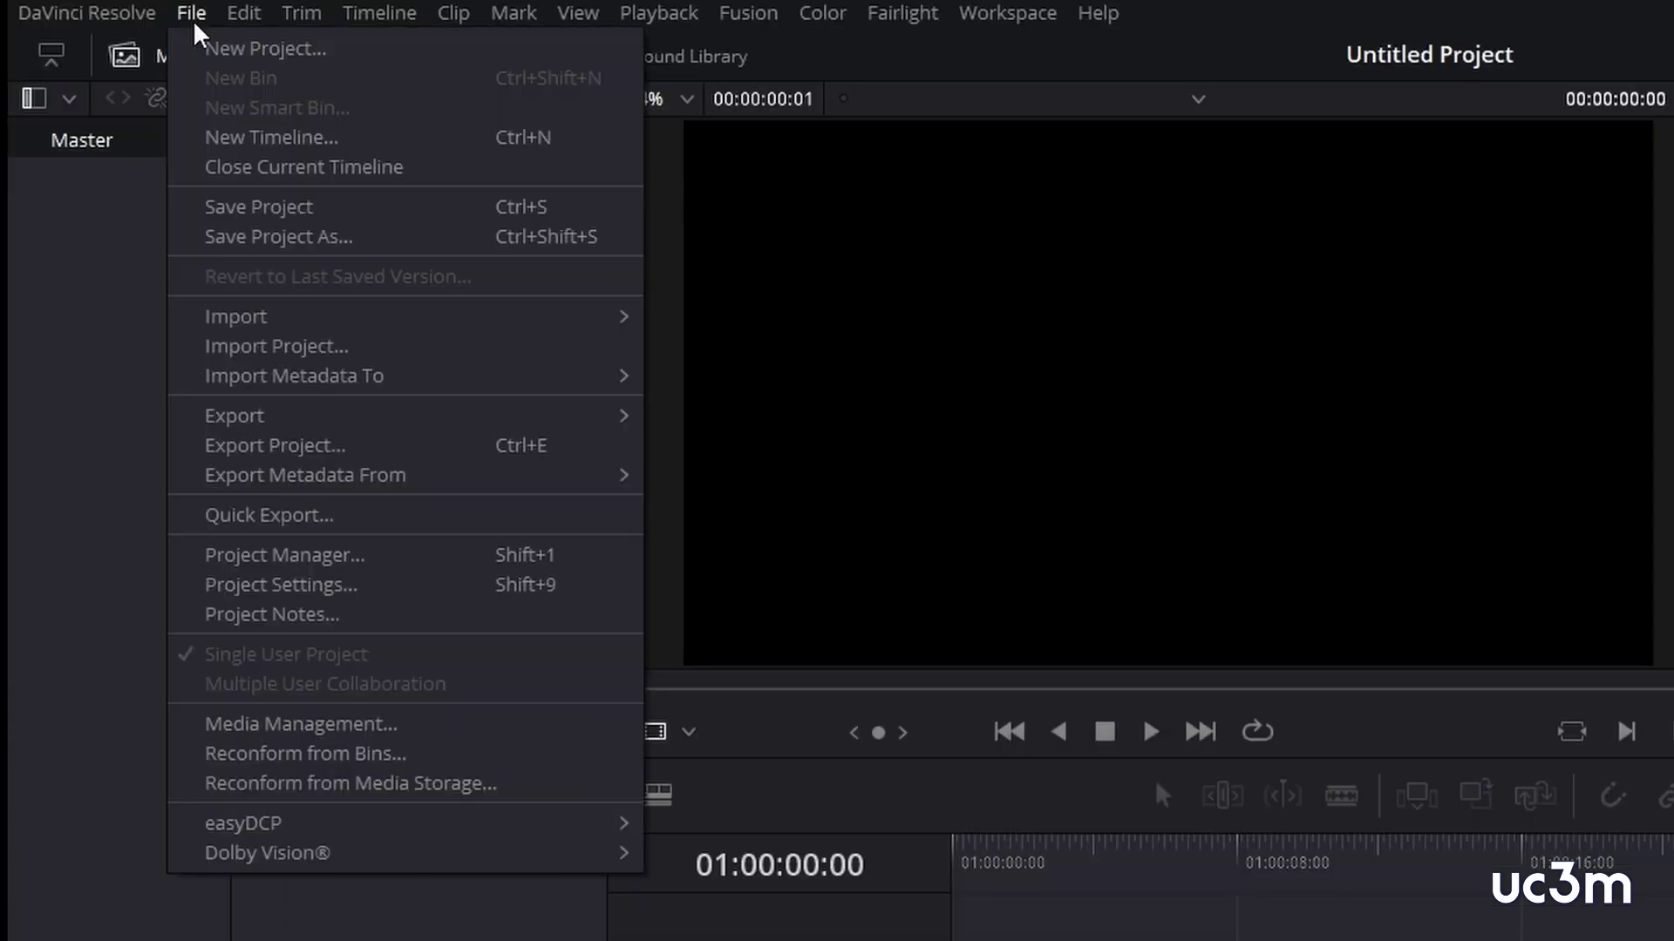
pyautogui.click(285, 205)
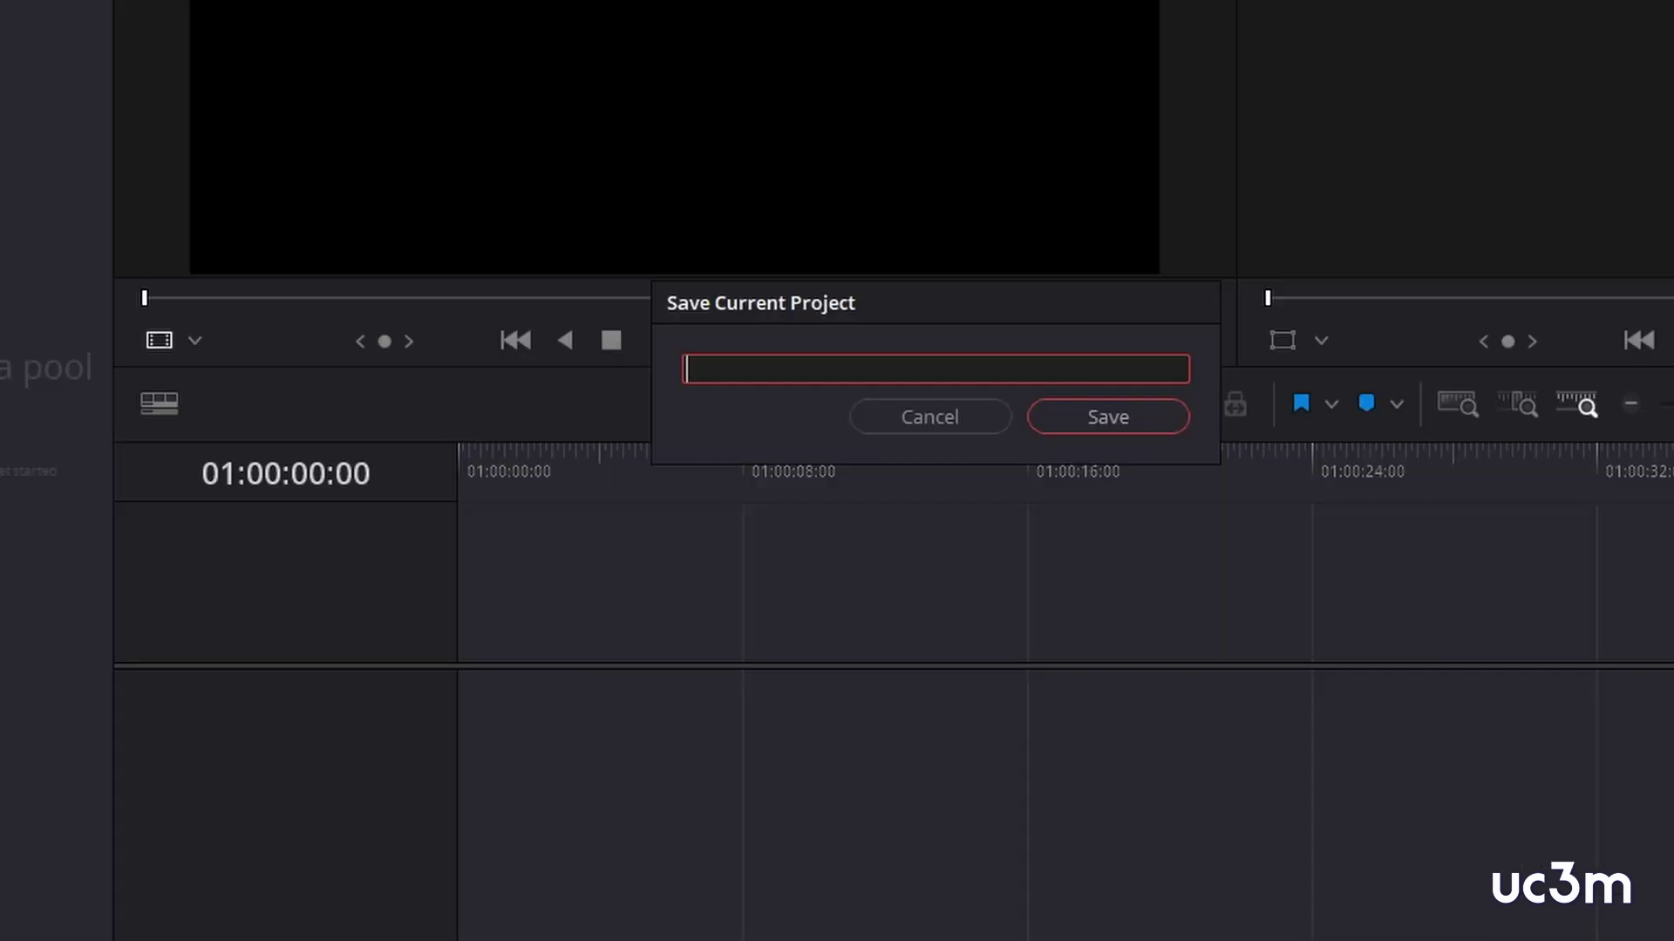
pyautogui.write('glass b')
pyautogui.write('lowing')
pyautogui.click(1128, 415)
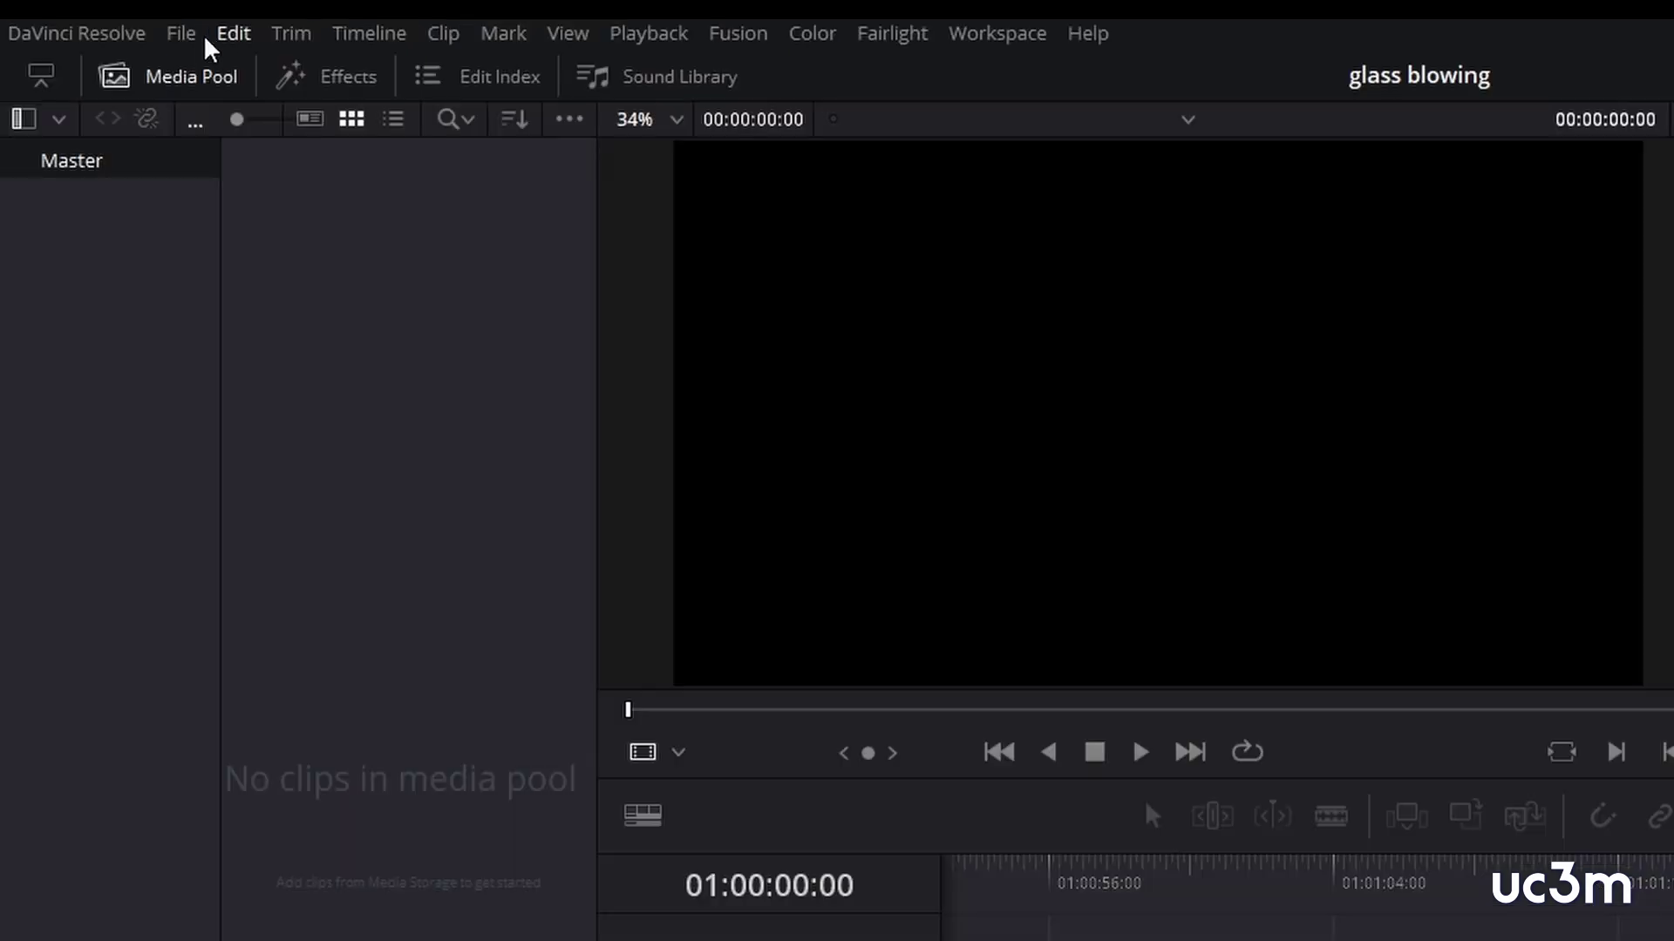
# - Import all Lesson 01 files, 01_warmer.jpg through One Min Sound Track.mov, into the media pool
pyautogui.click(107, 28)
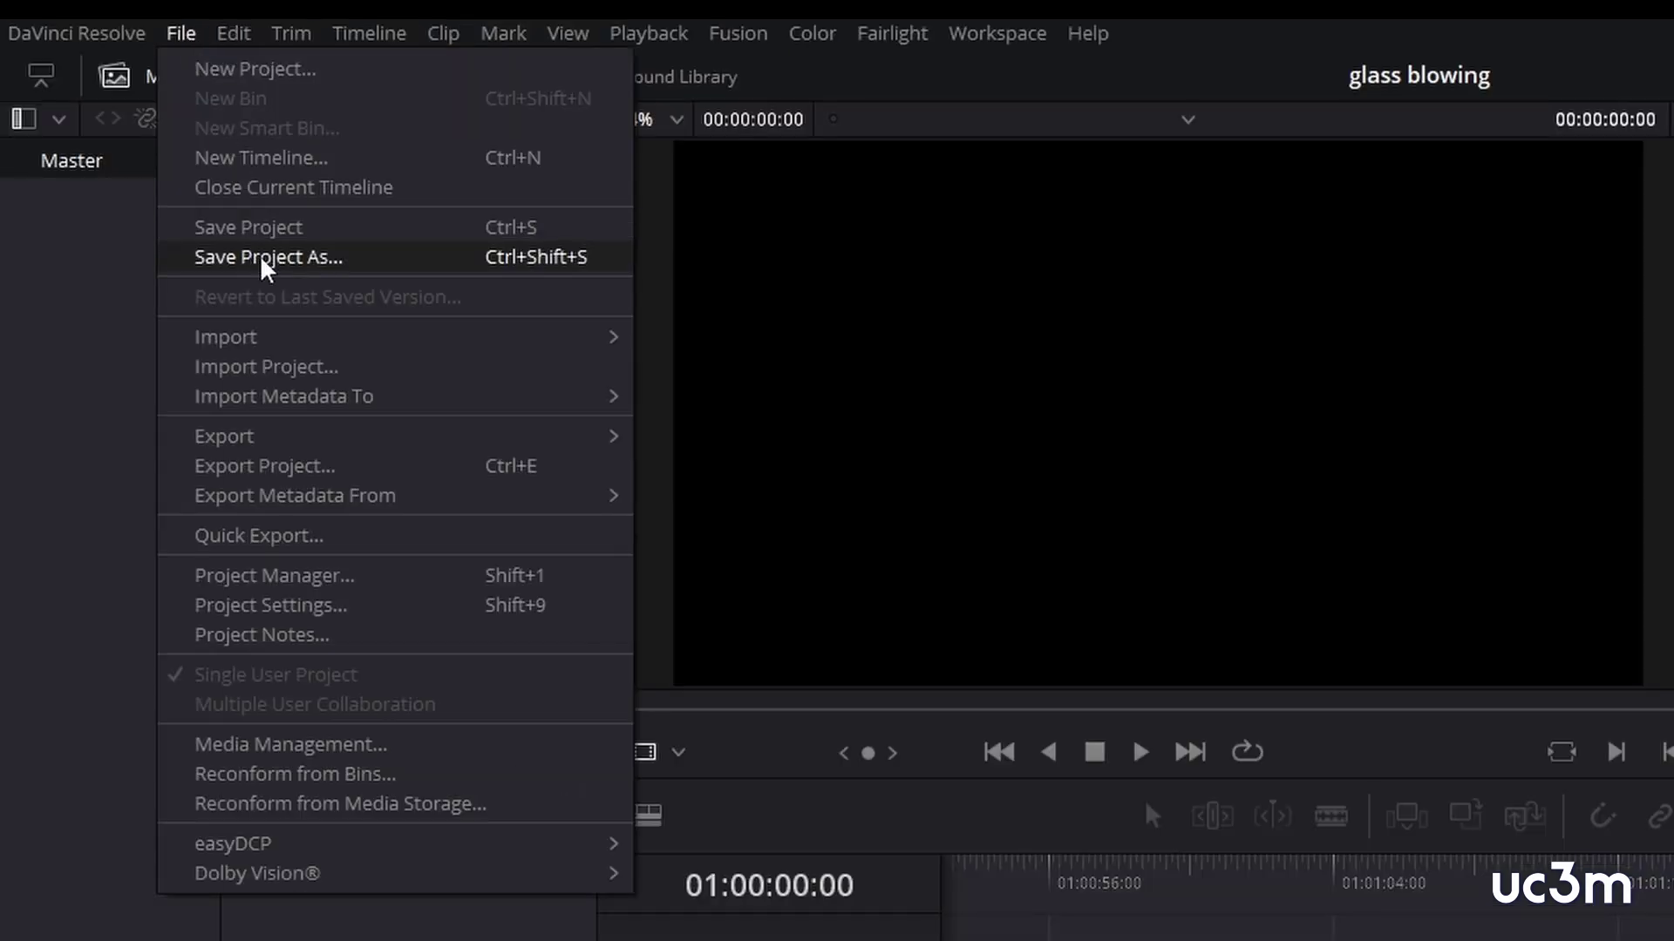
pyautogui.moveTo(283, 331)
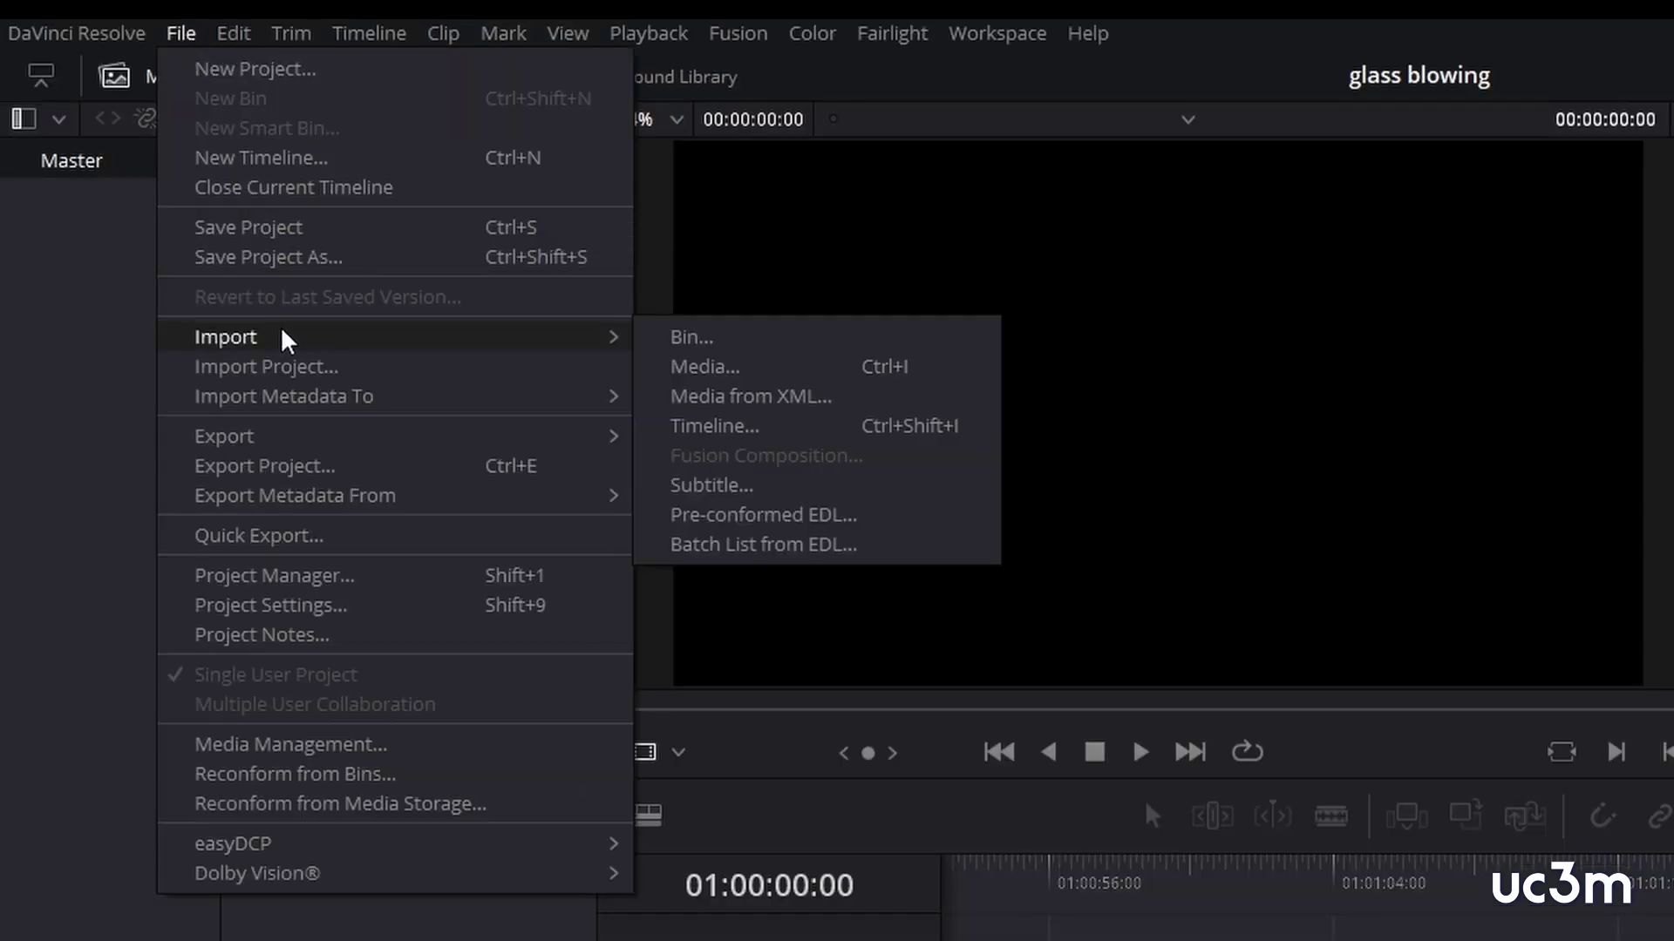
pyautogui.click(708, 368)
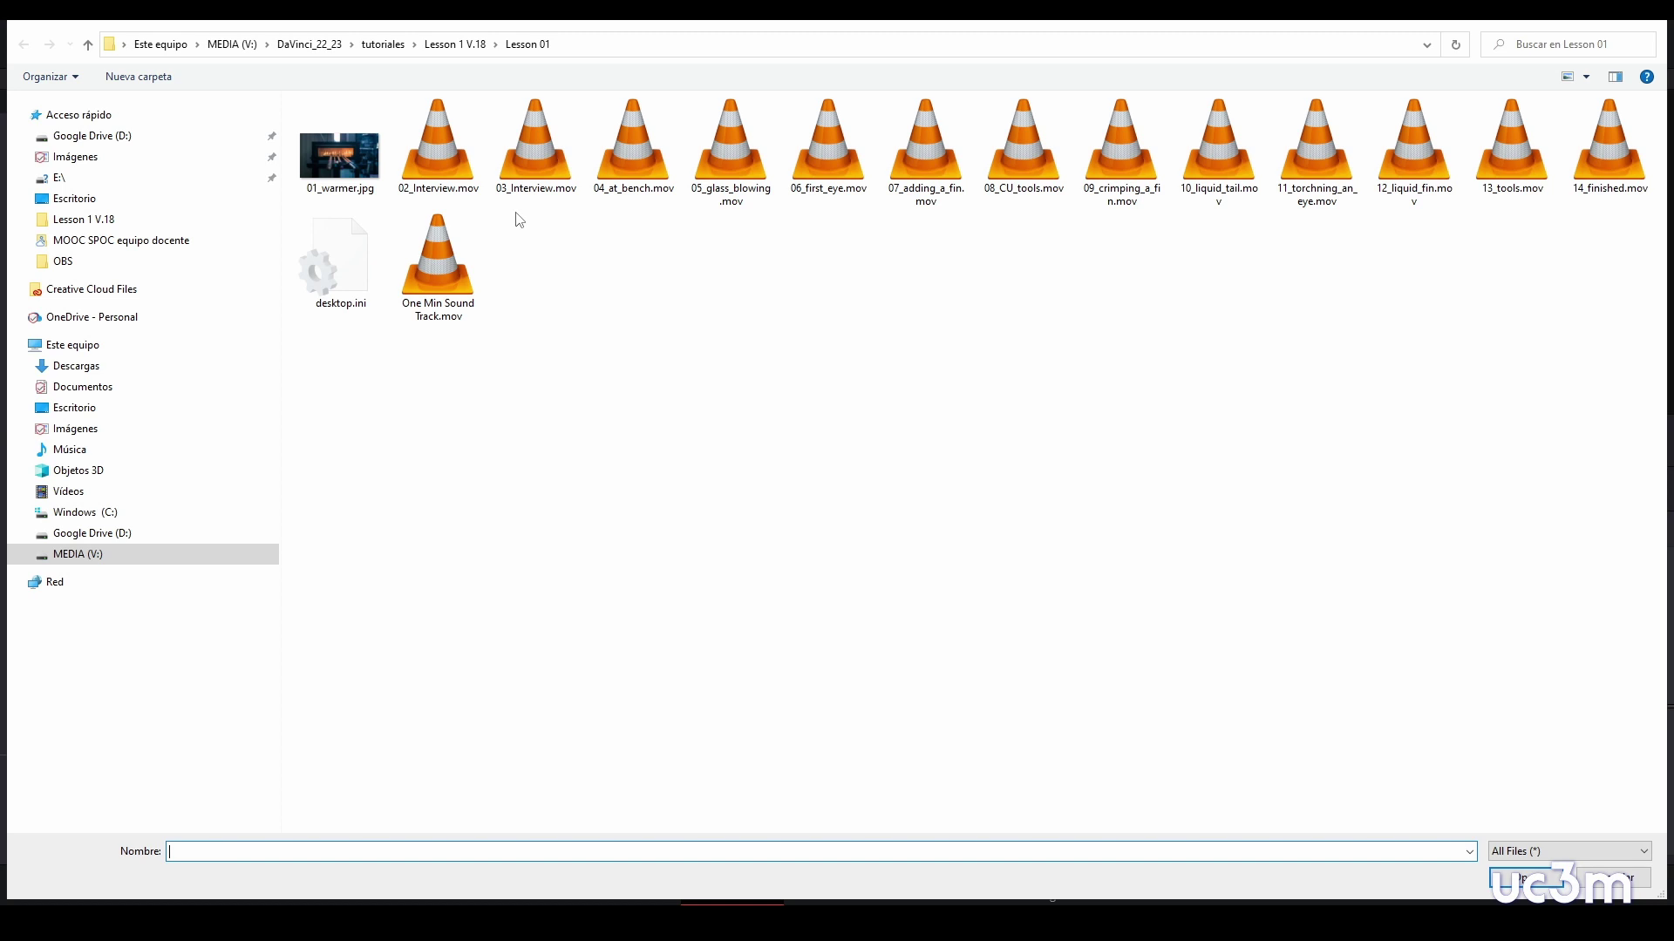
pyautogui.click(363, 162)
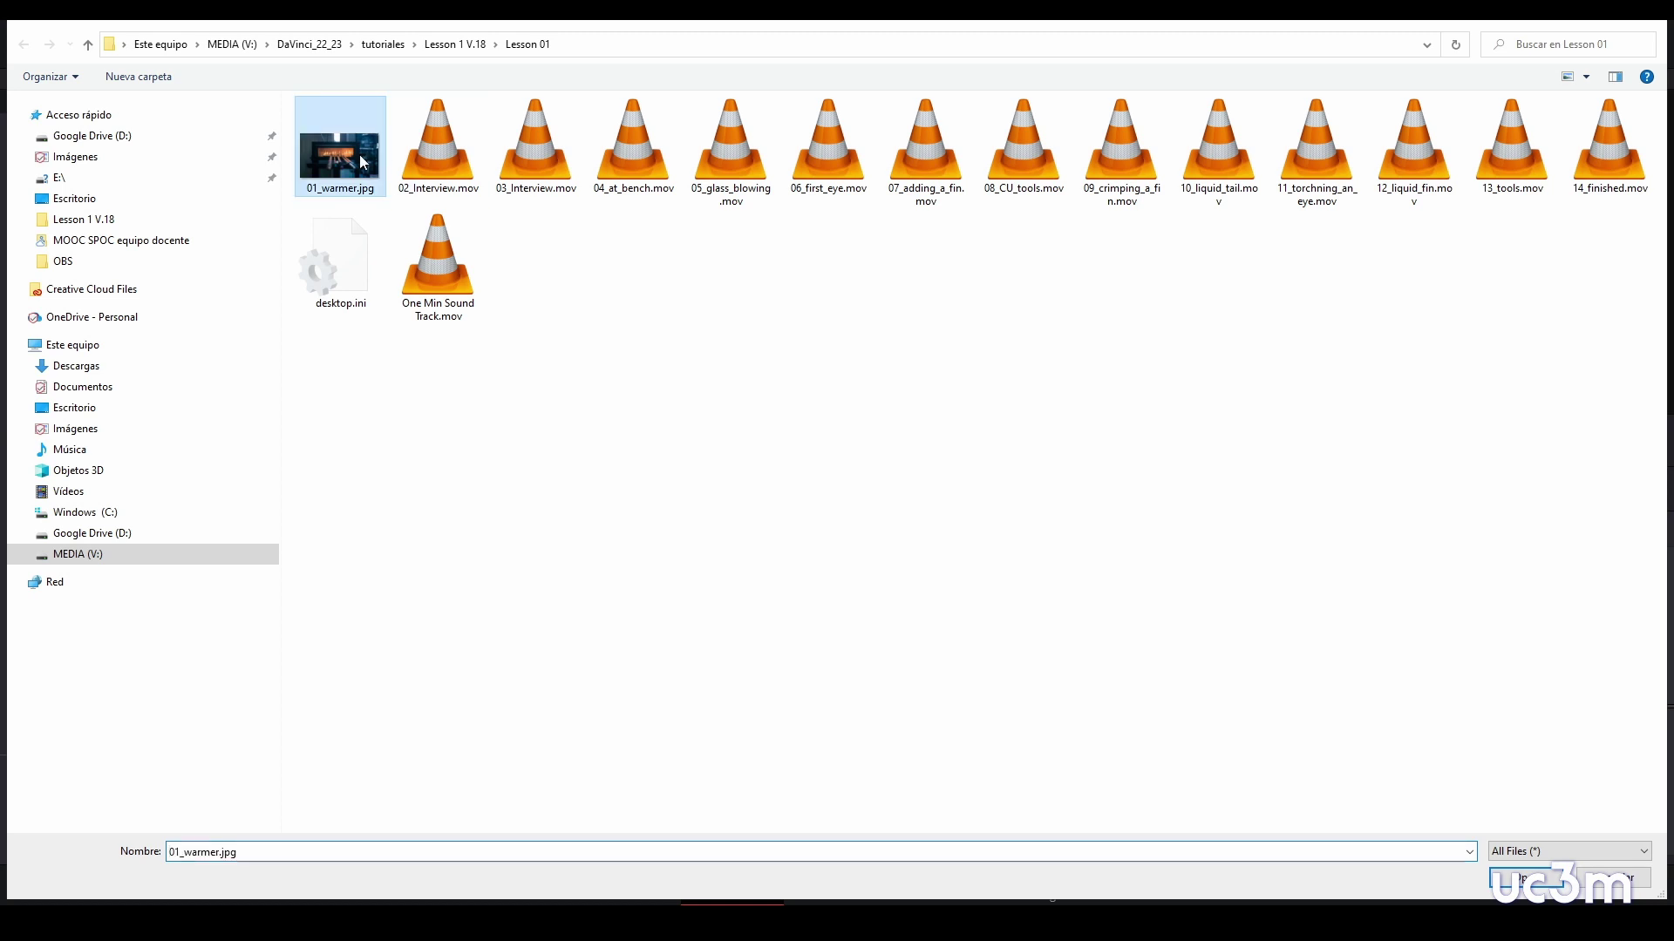
pyautogui.keyDown('shift'); pyautogui.click(475, 279); pyautogui.keyUp('shift')
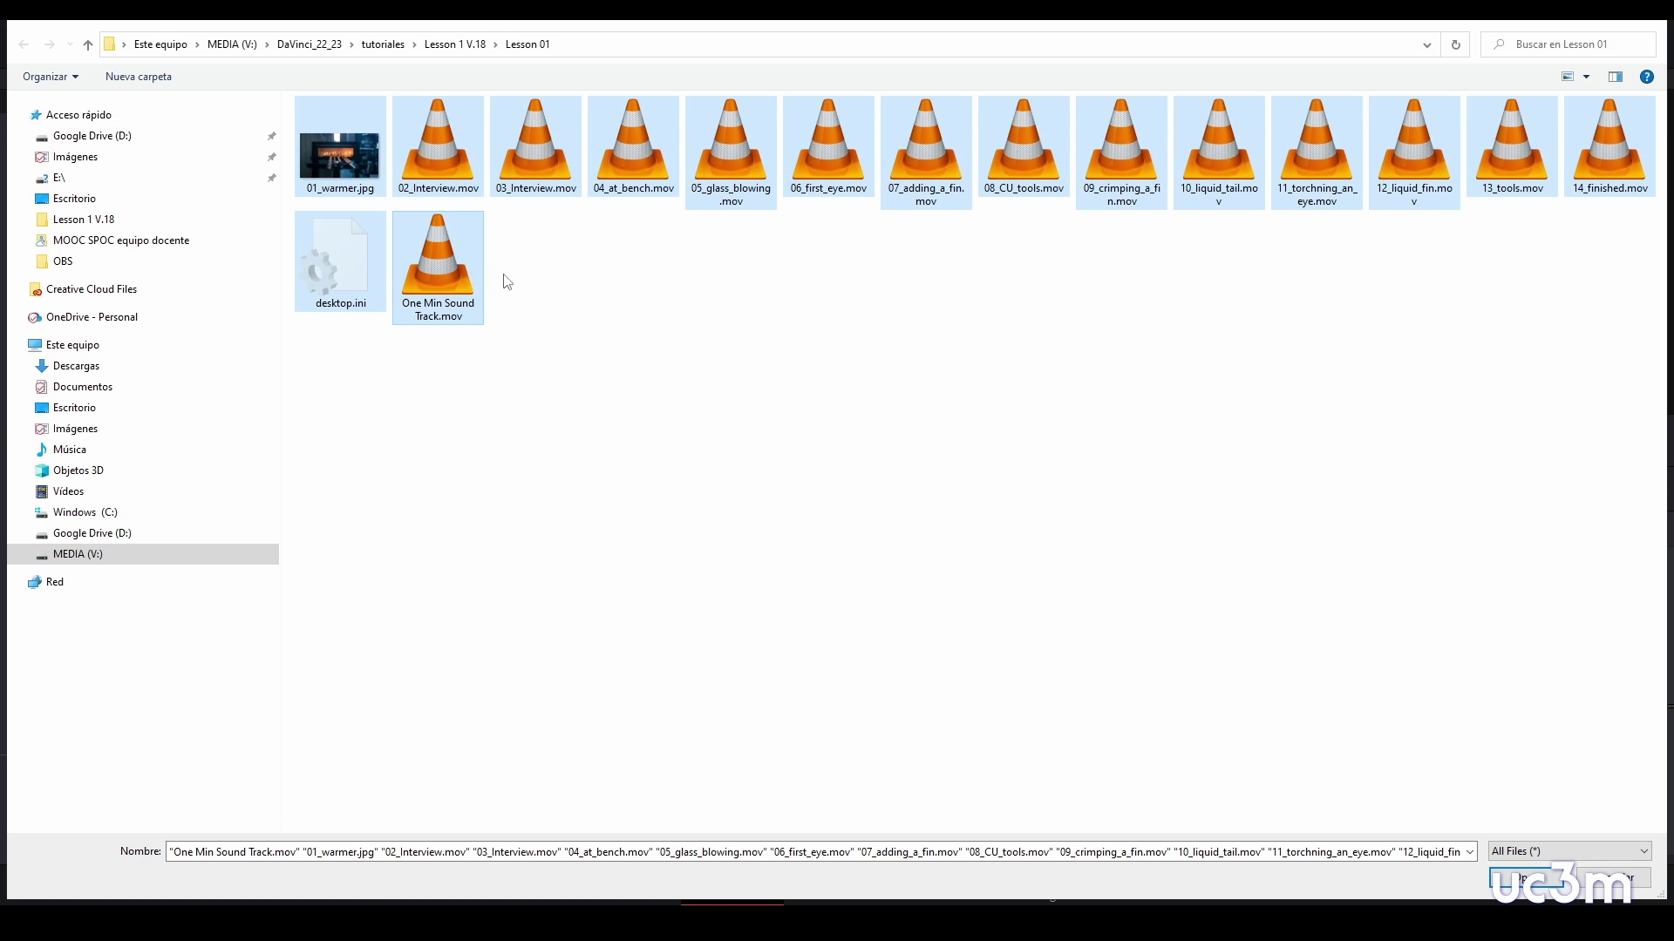
pyautogui.click(1519, 875)
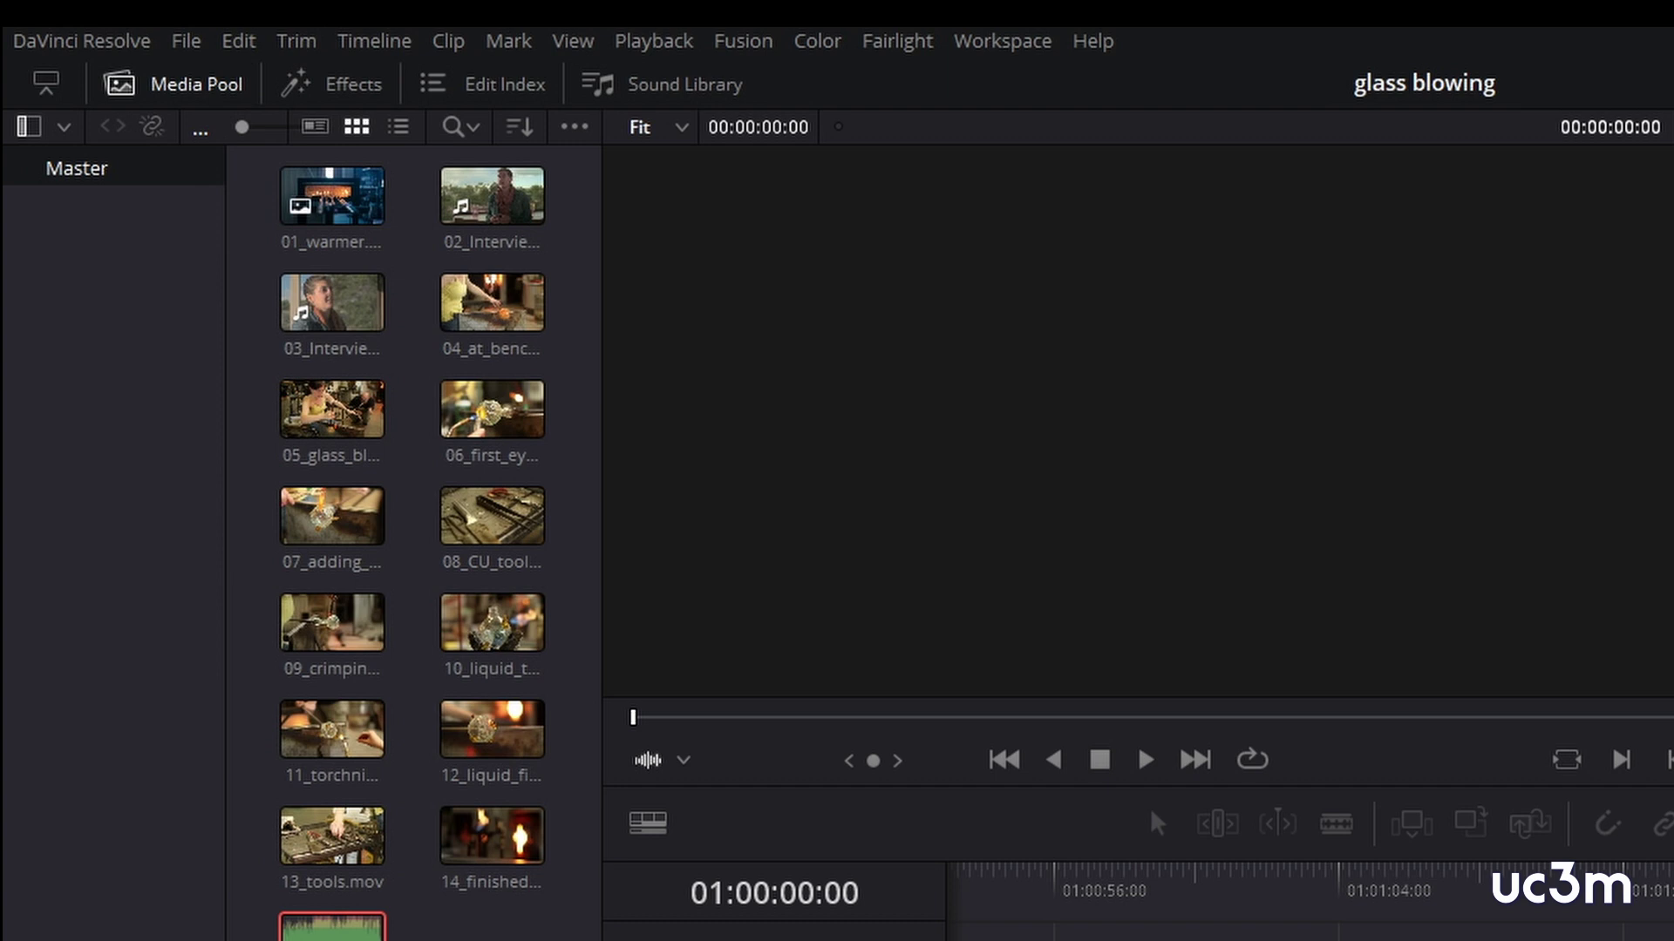
# - Switch the Media Pool to List View and sort clips ascending by Clip Name
pyautogui.click(400, 128)
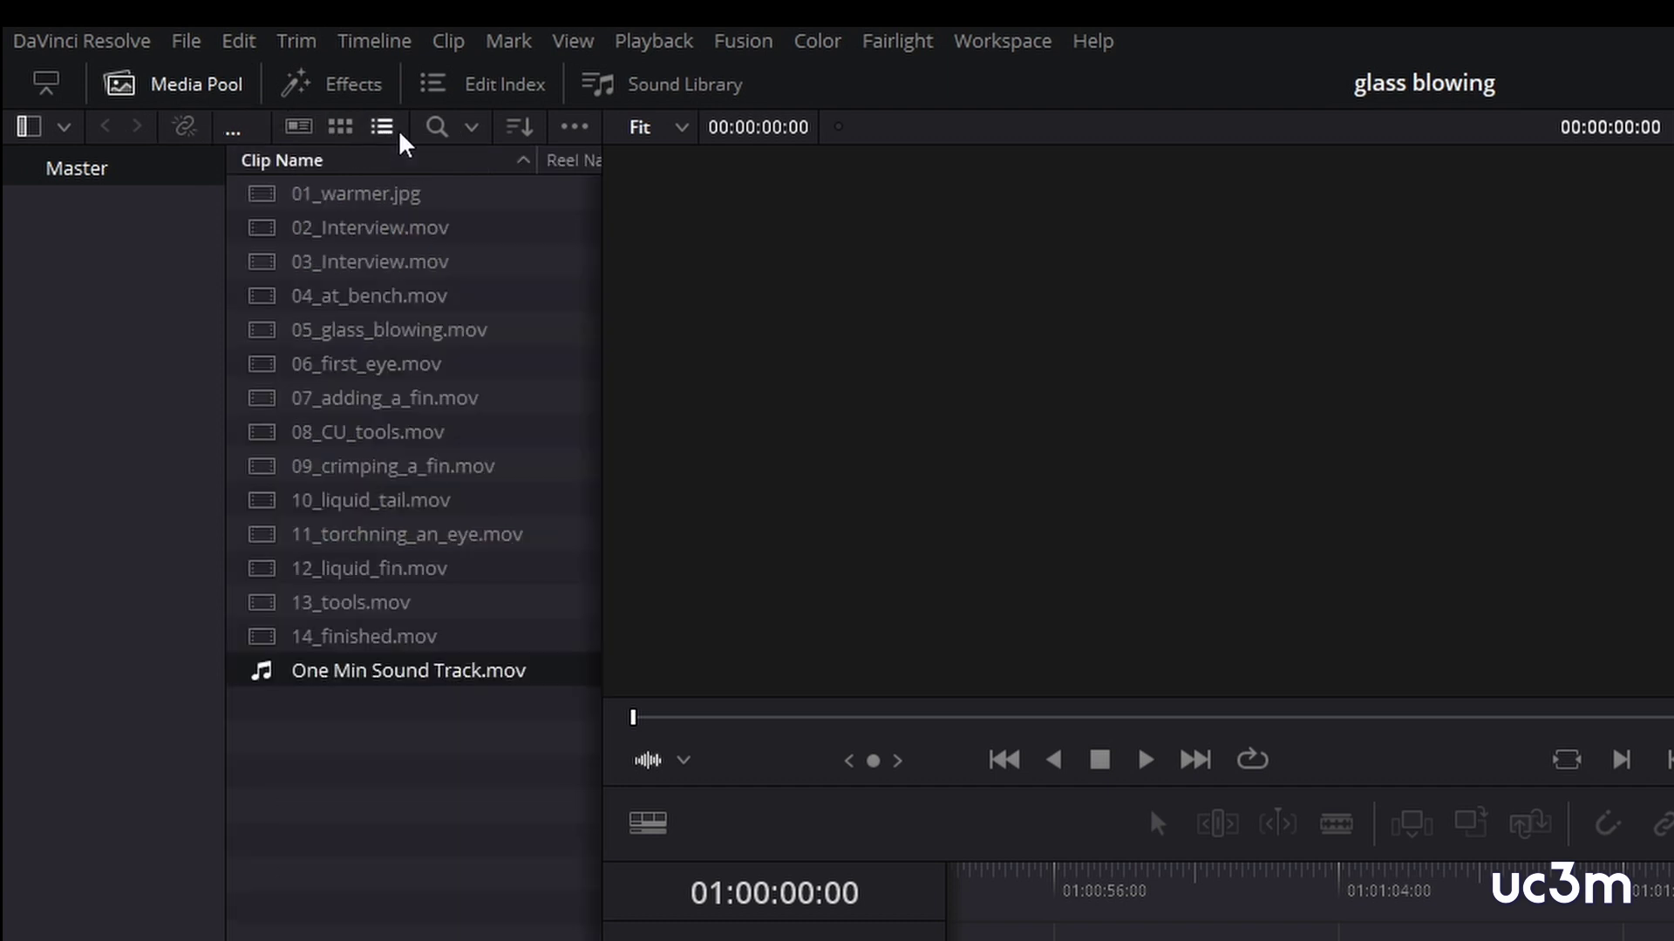
pyautogui.click(342, 130)
pyautogui.click(400, 128)
pyautogui.click(294, 166)
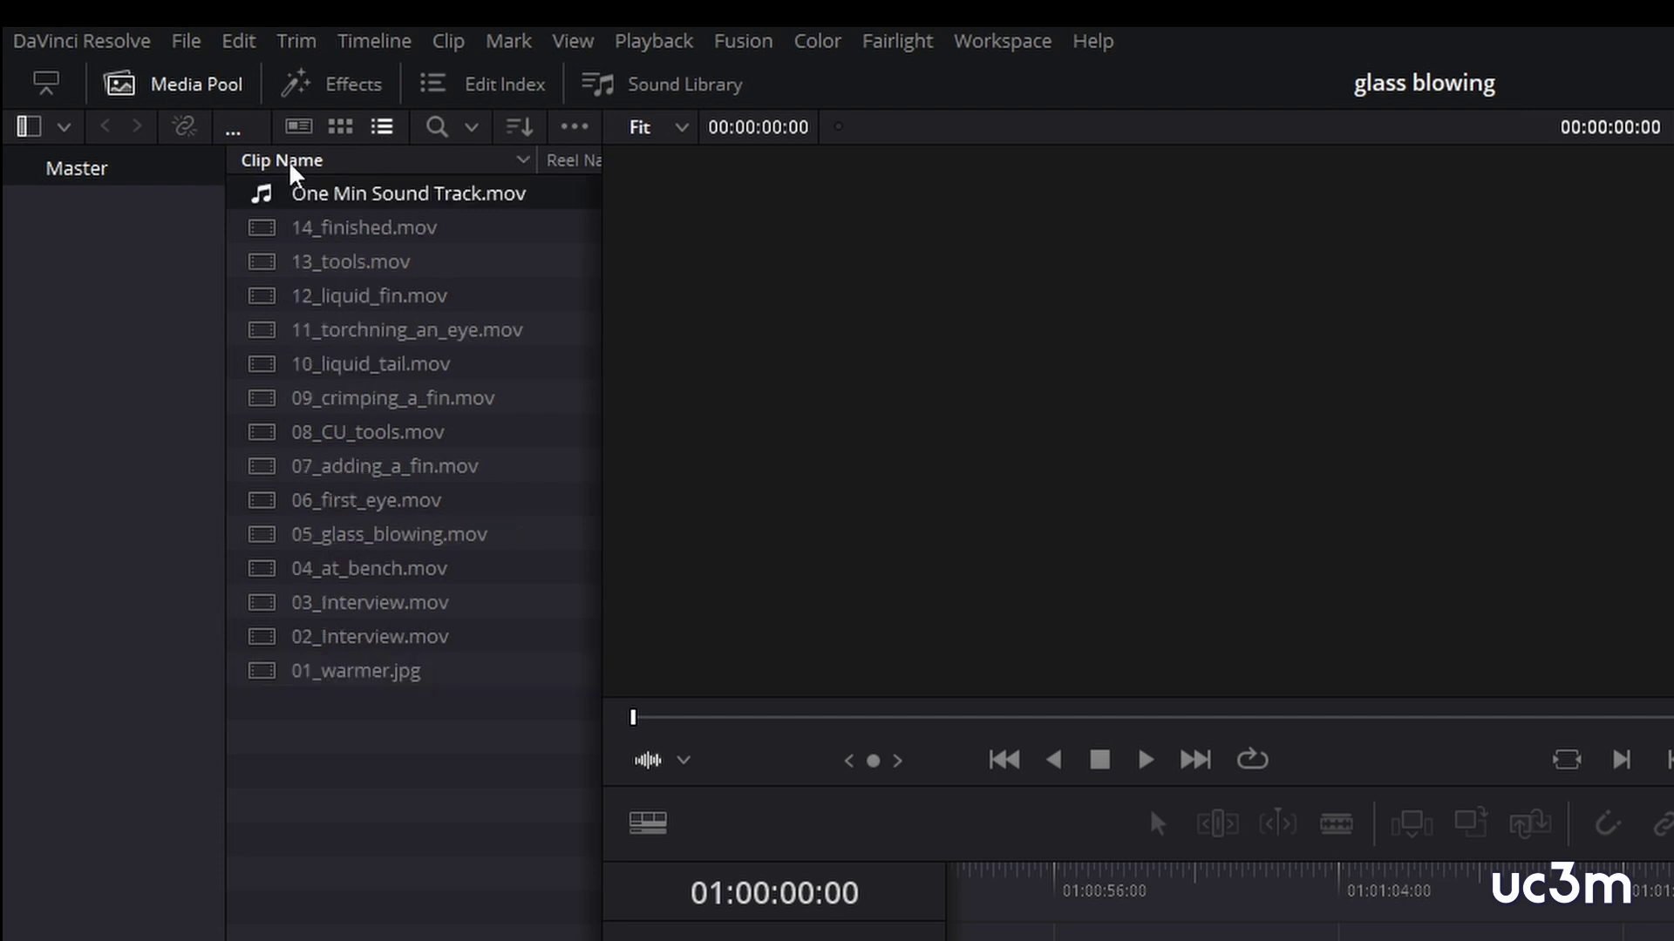
pyautogui.click(294, 166)
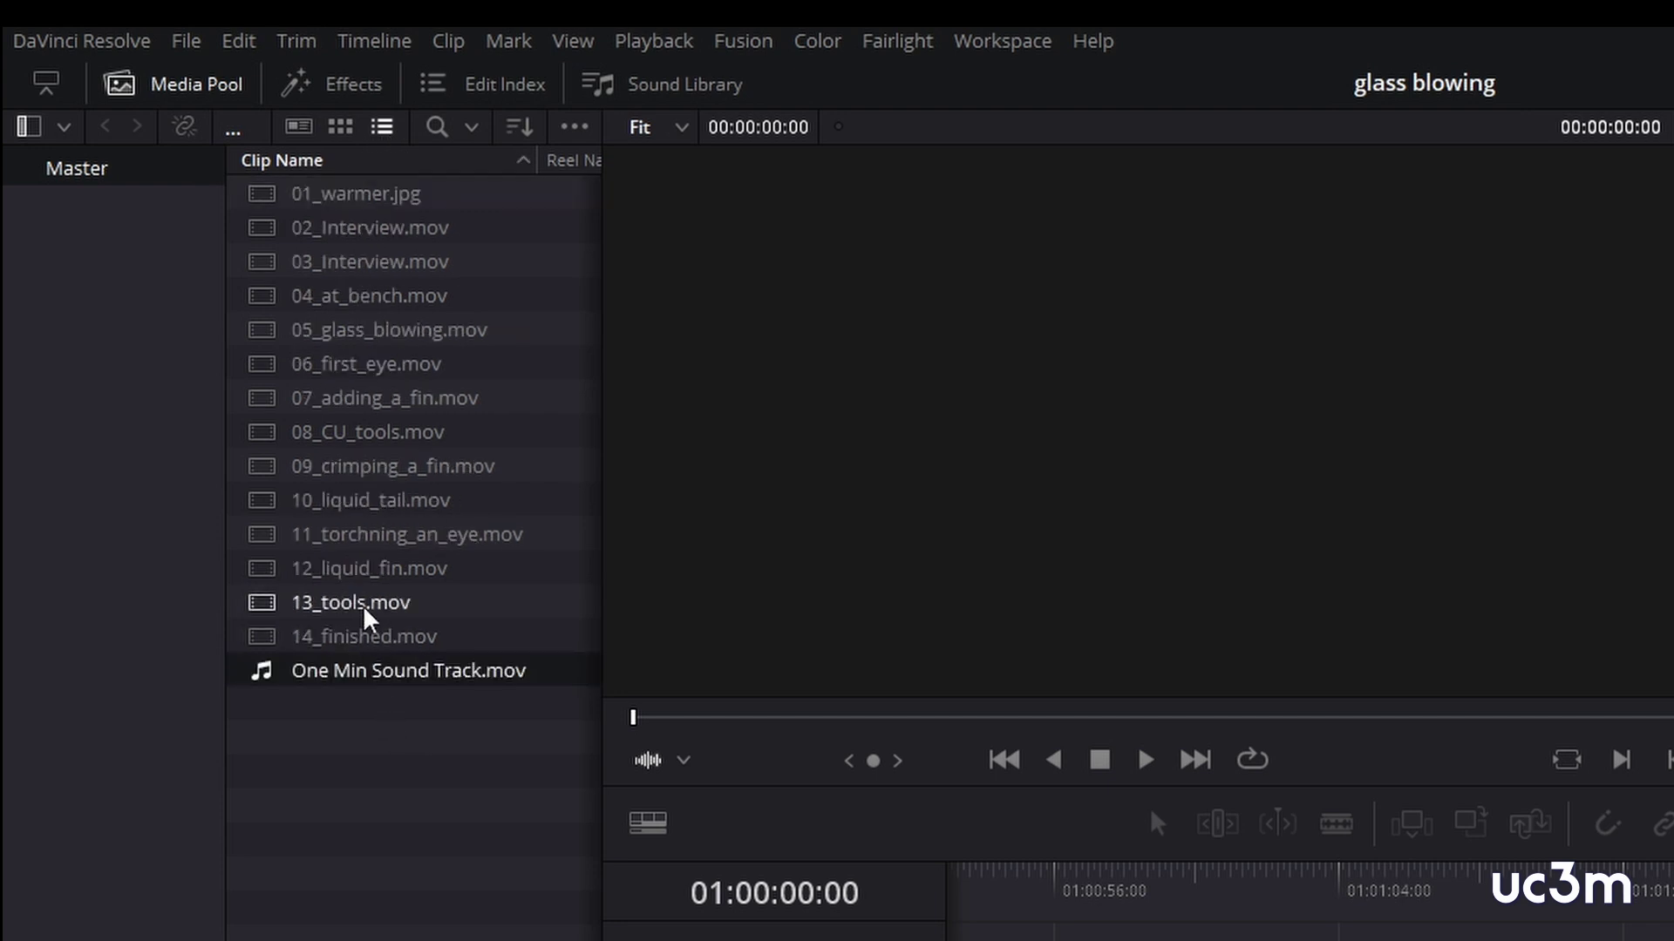
# - Scrub 12_liquid_fin.mov, view 01_warmer.jpg, then play and stop 02_Interview.mov
pyautogui.doubleClick(373, 575)
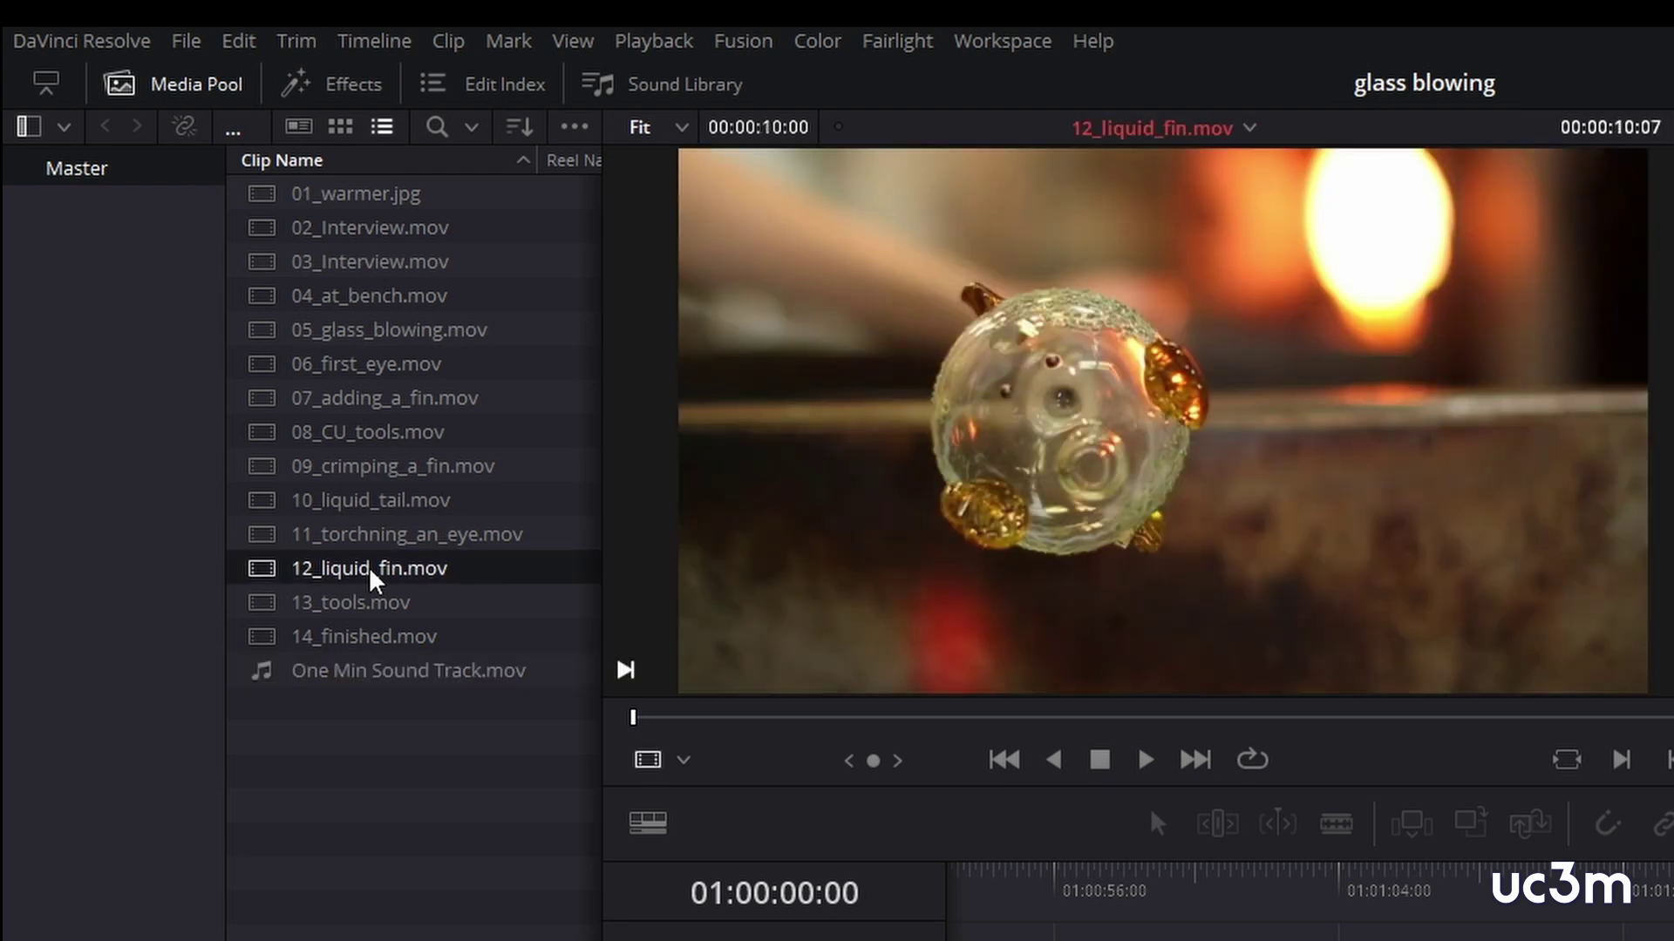
pyautogui.moveTo(634, 717)
pyautogui.mouseDown()
pyautogui.moveTo(1390, 720)
pyautogui.moveTo(667, 716)
pyautogui.mouseUp()
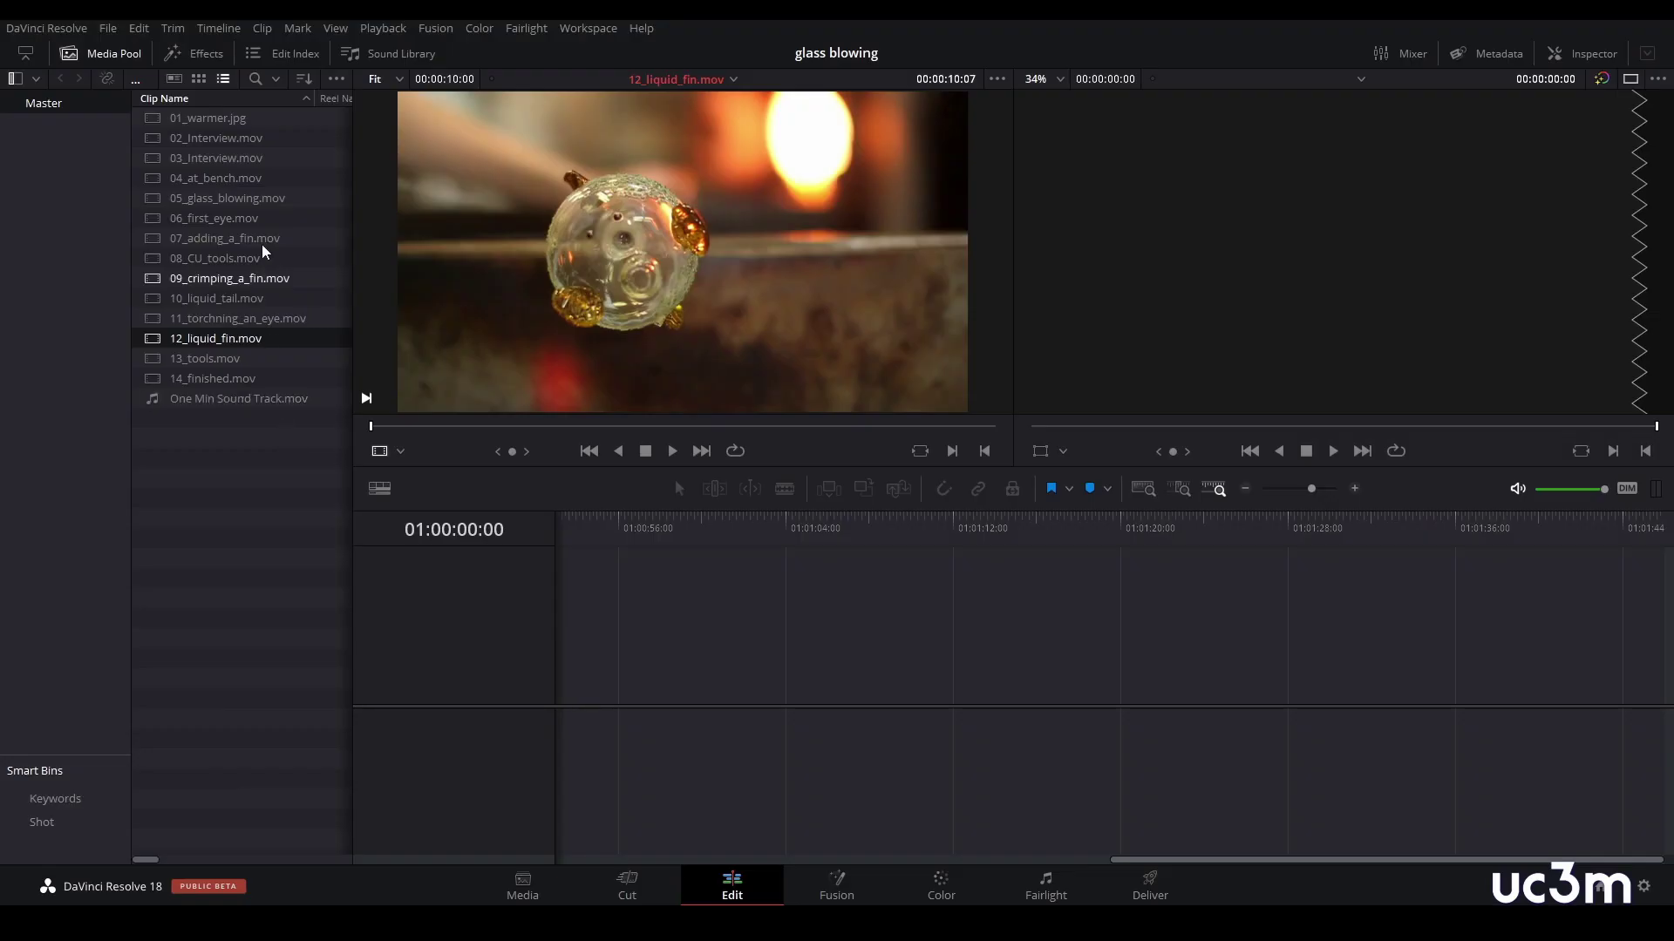
pyautogui.doubleClick(212, 119)
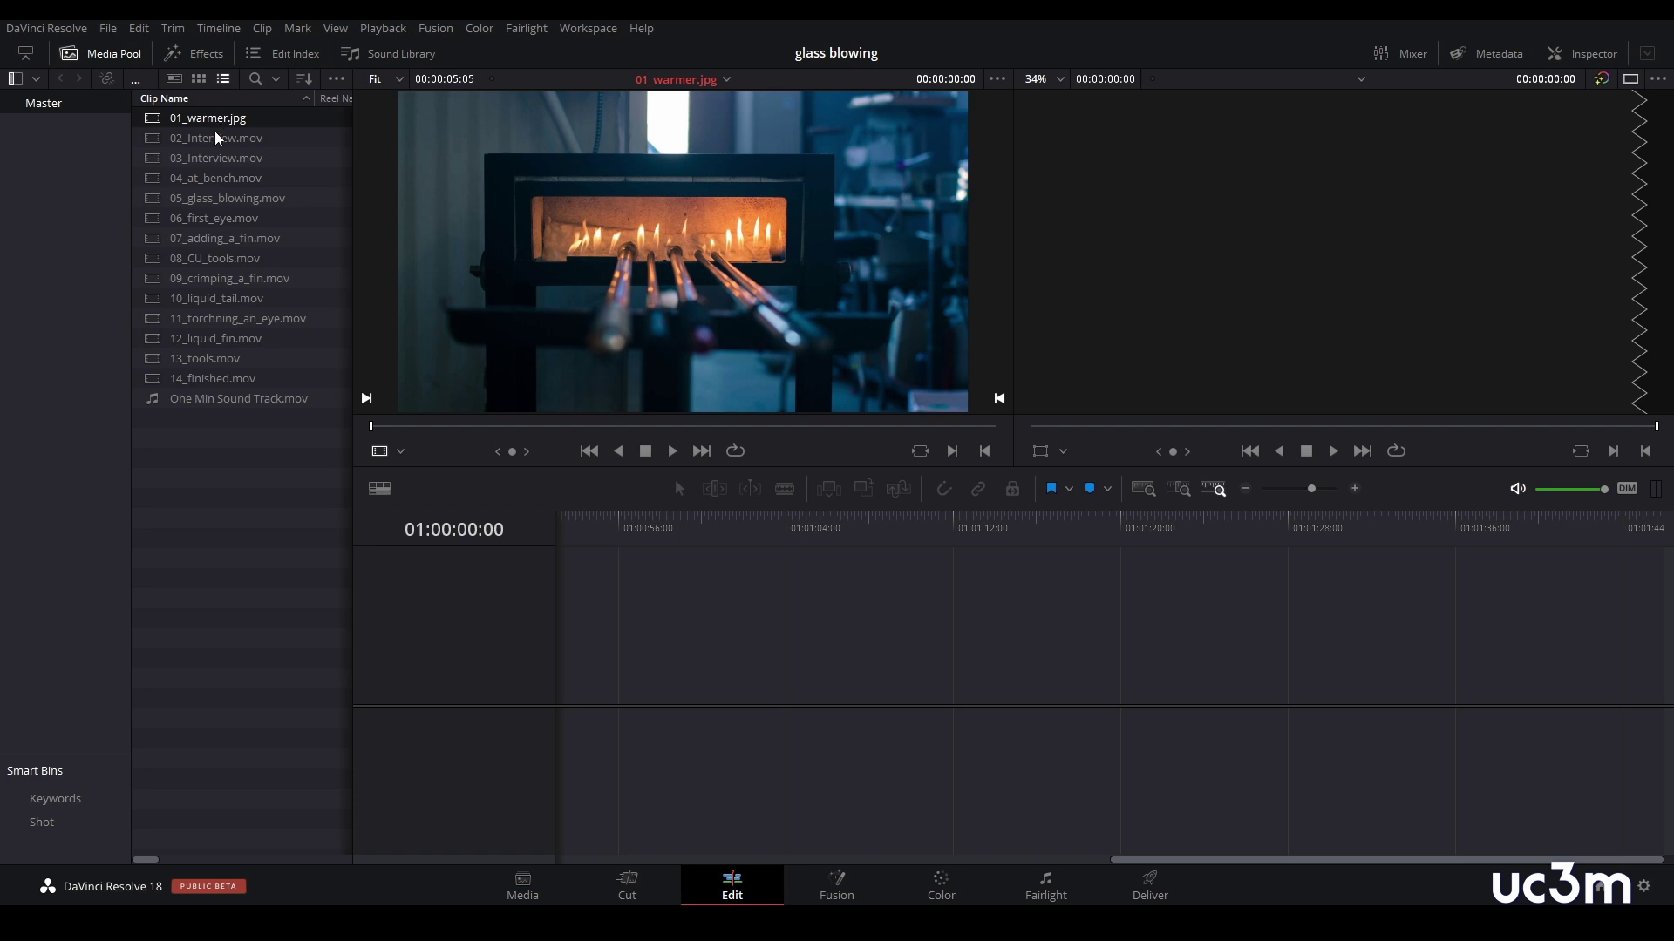
pyautogui.doubleClick(215, 139)
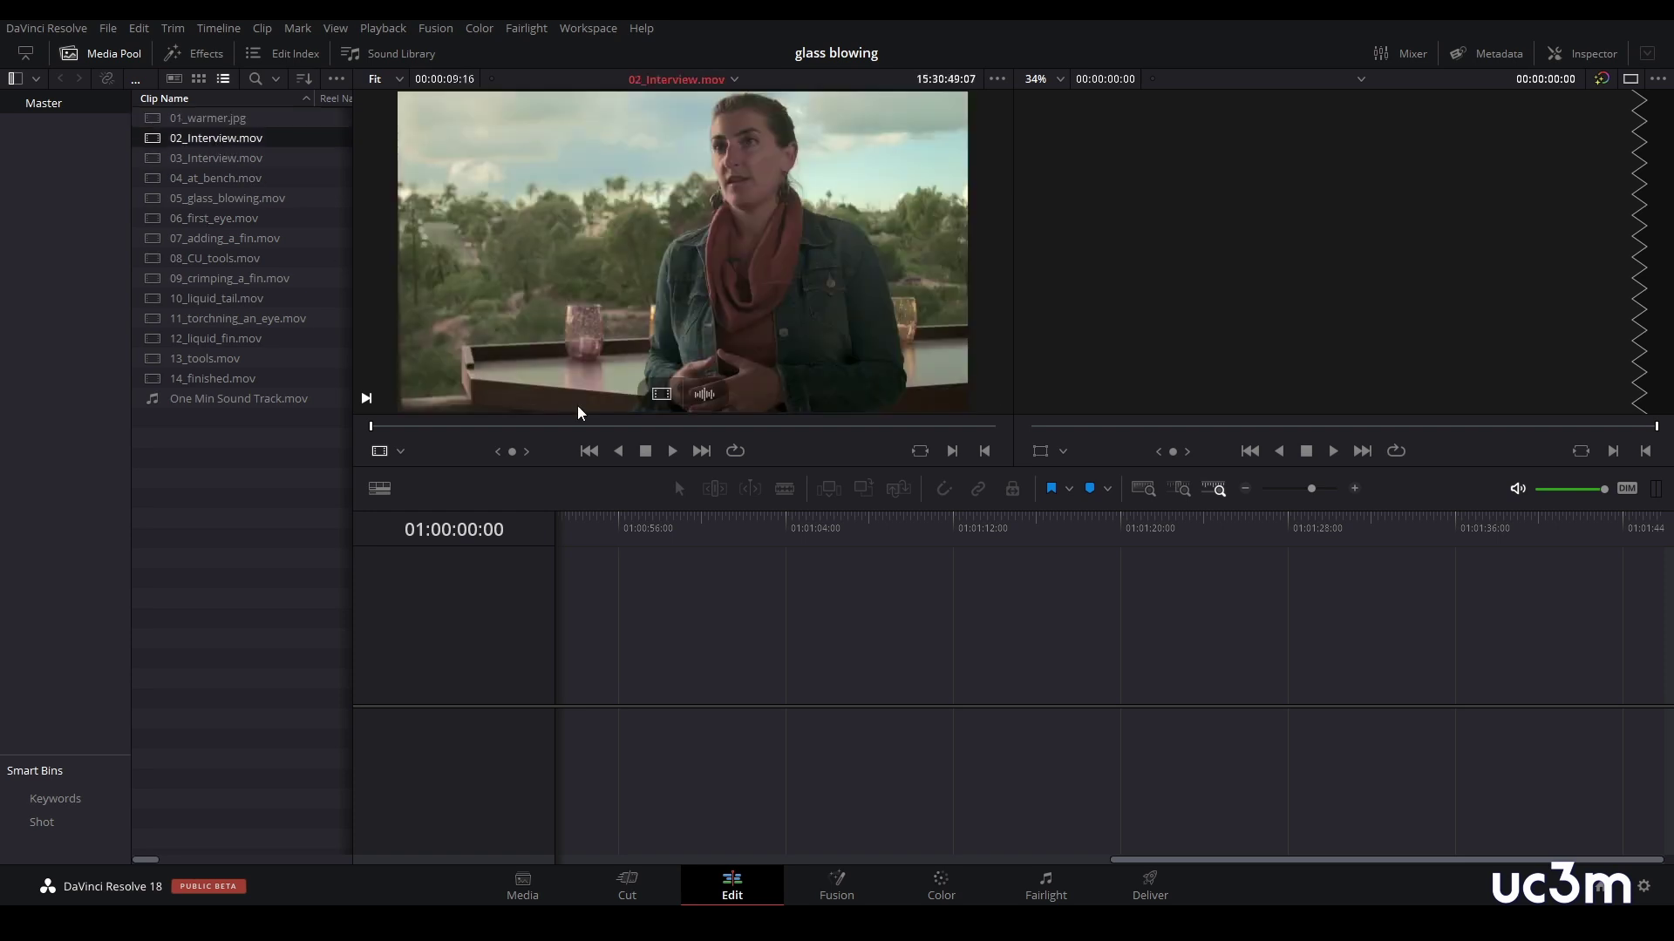
pyautogui.click(674, 456)
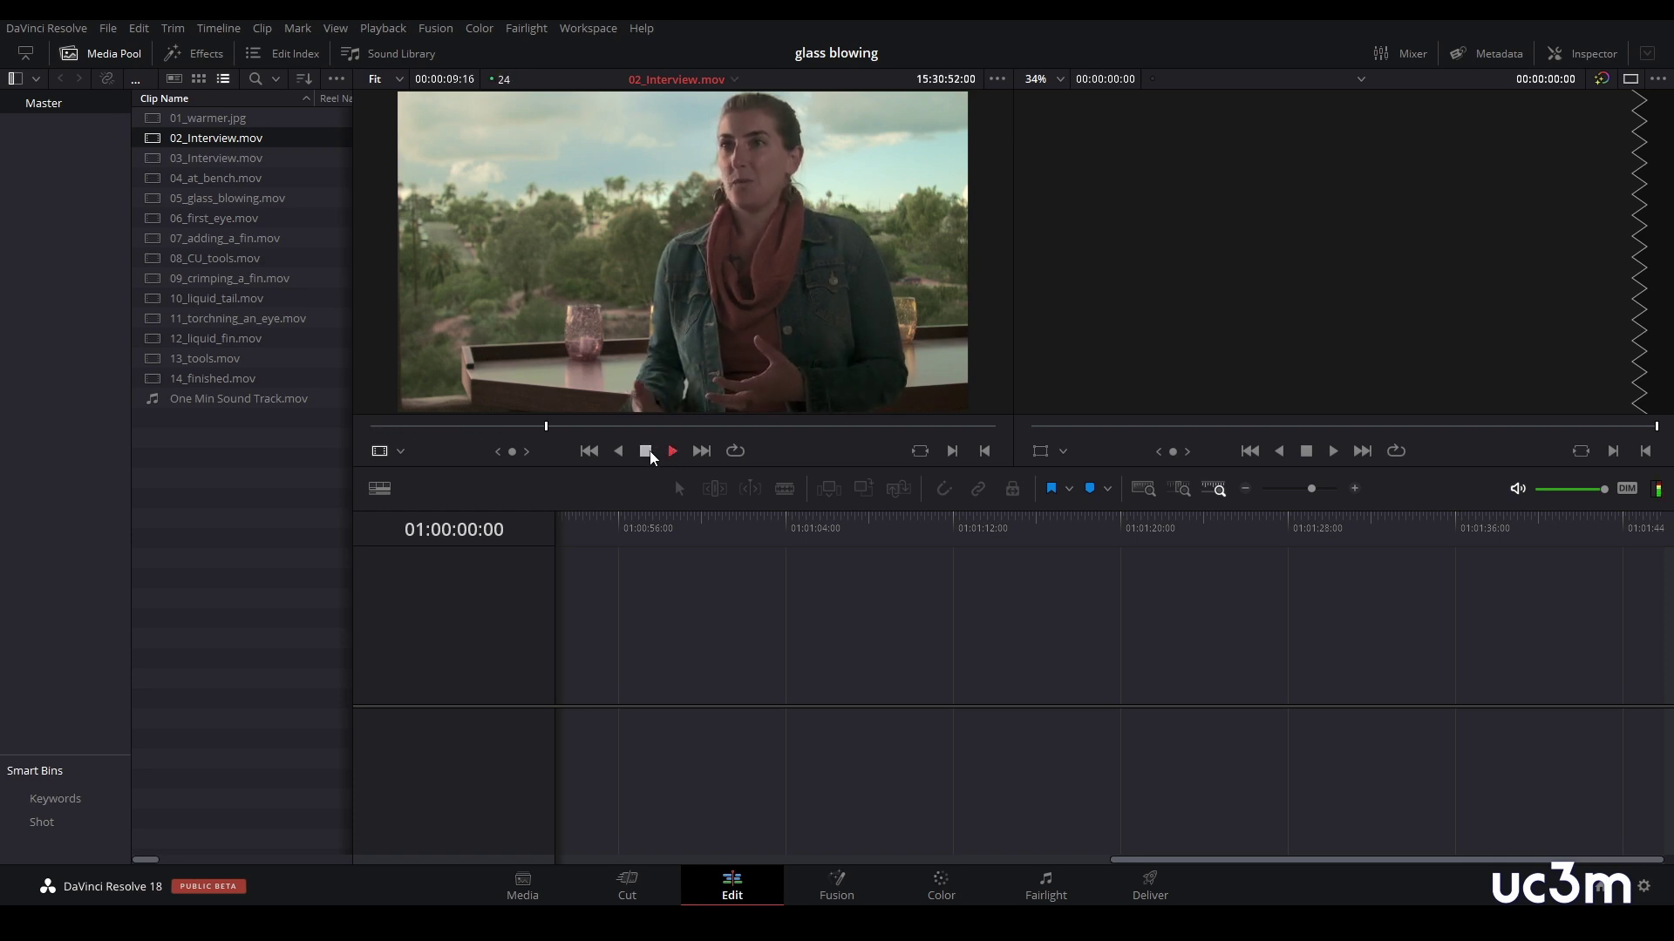
pyautogui.click(646, 451)
# - Preview clips 07_adding_a_fin.mov through One Min Sound Track.mov, ending on 01_warmer.jpg
pyautogui.click(218, 238)
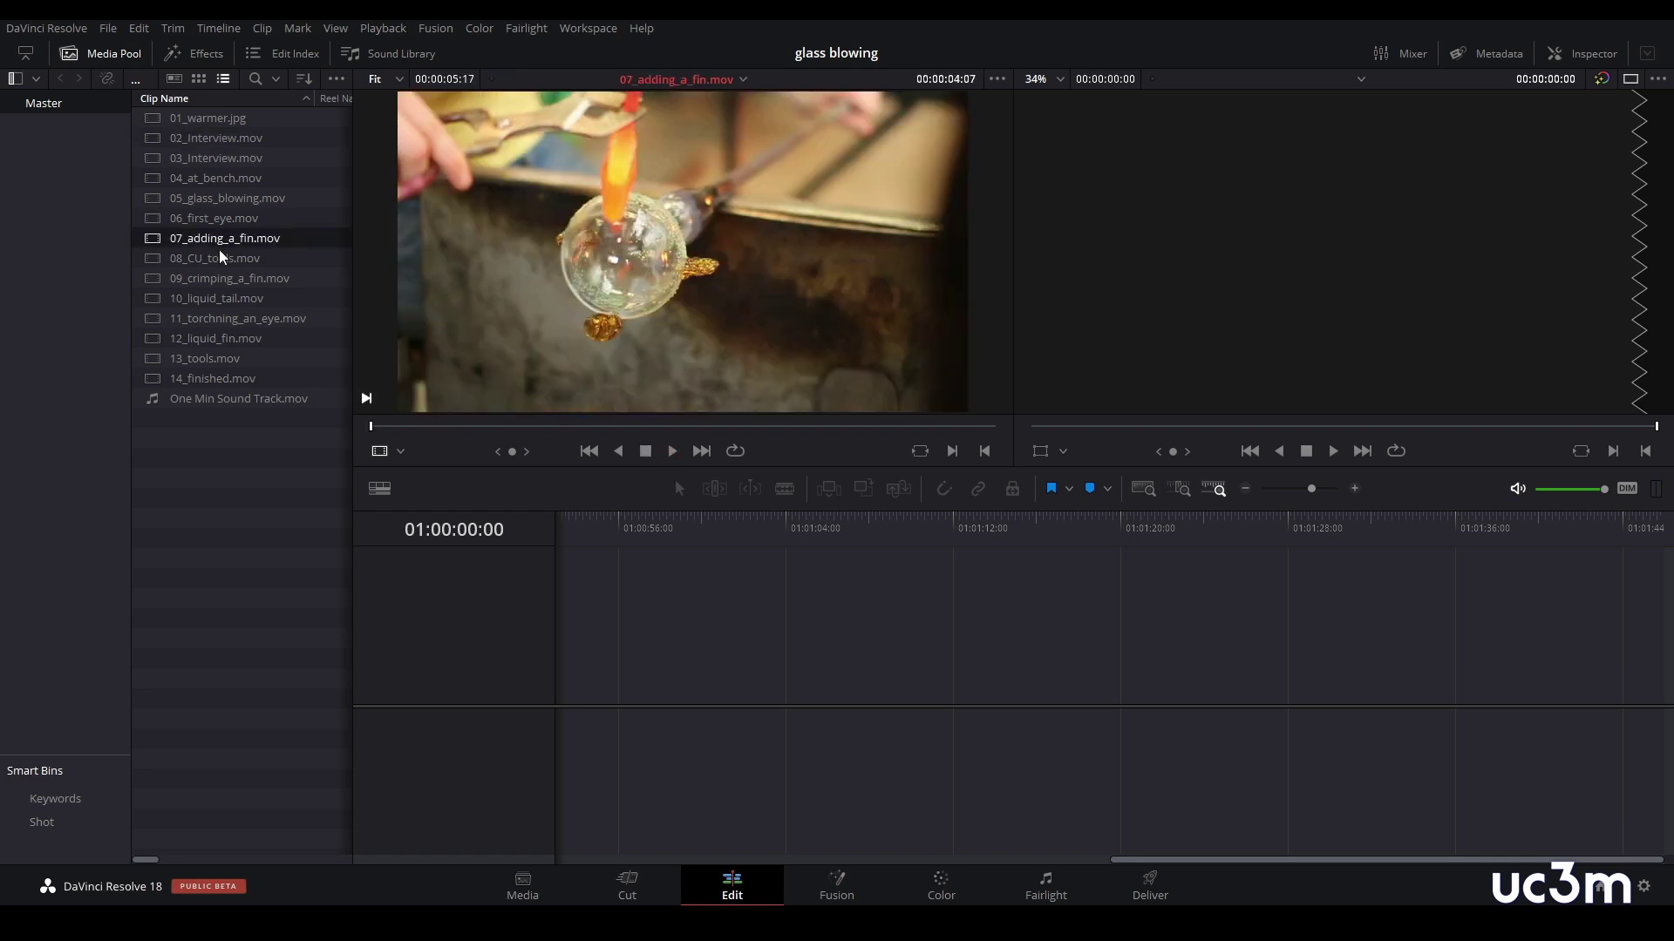
pyautogui.click(218, 256)
pyautogui.click(224, 278)
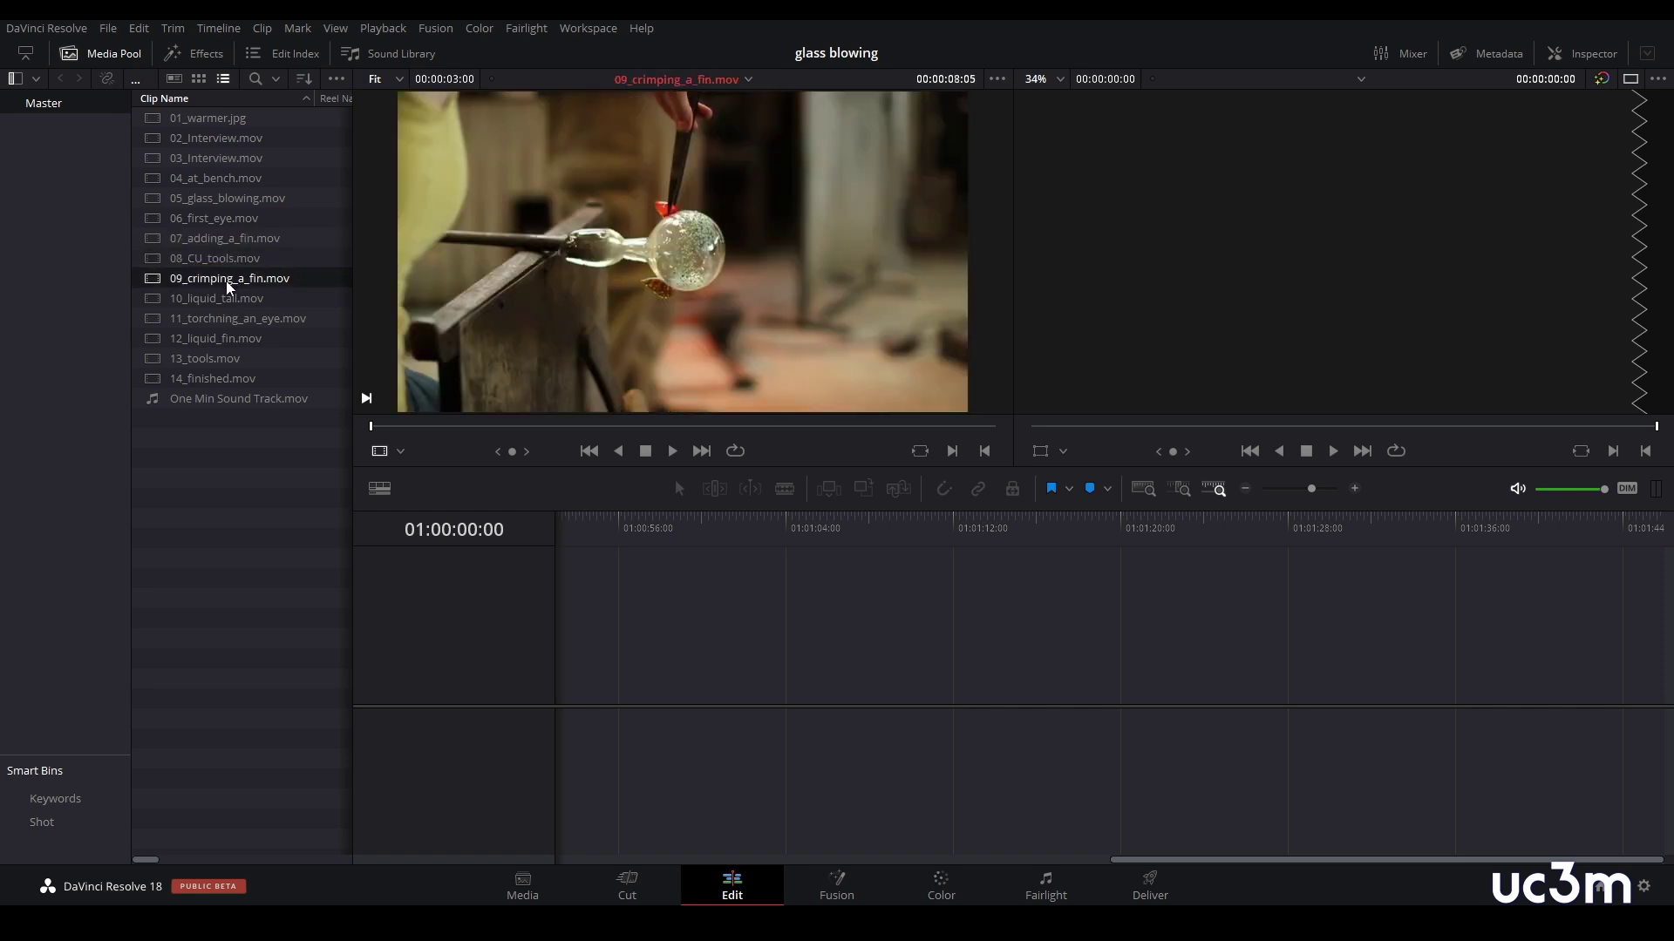
pyautogui.click(227, 299)
pyautogui.click(234, 319)
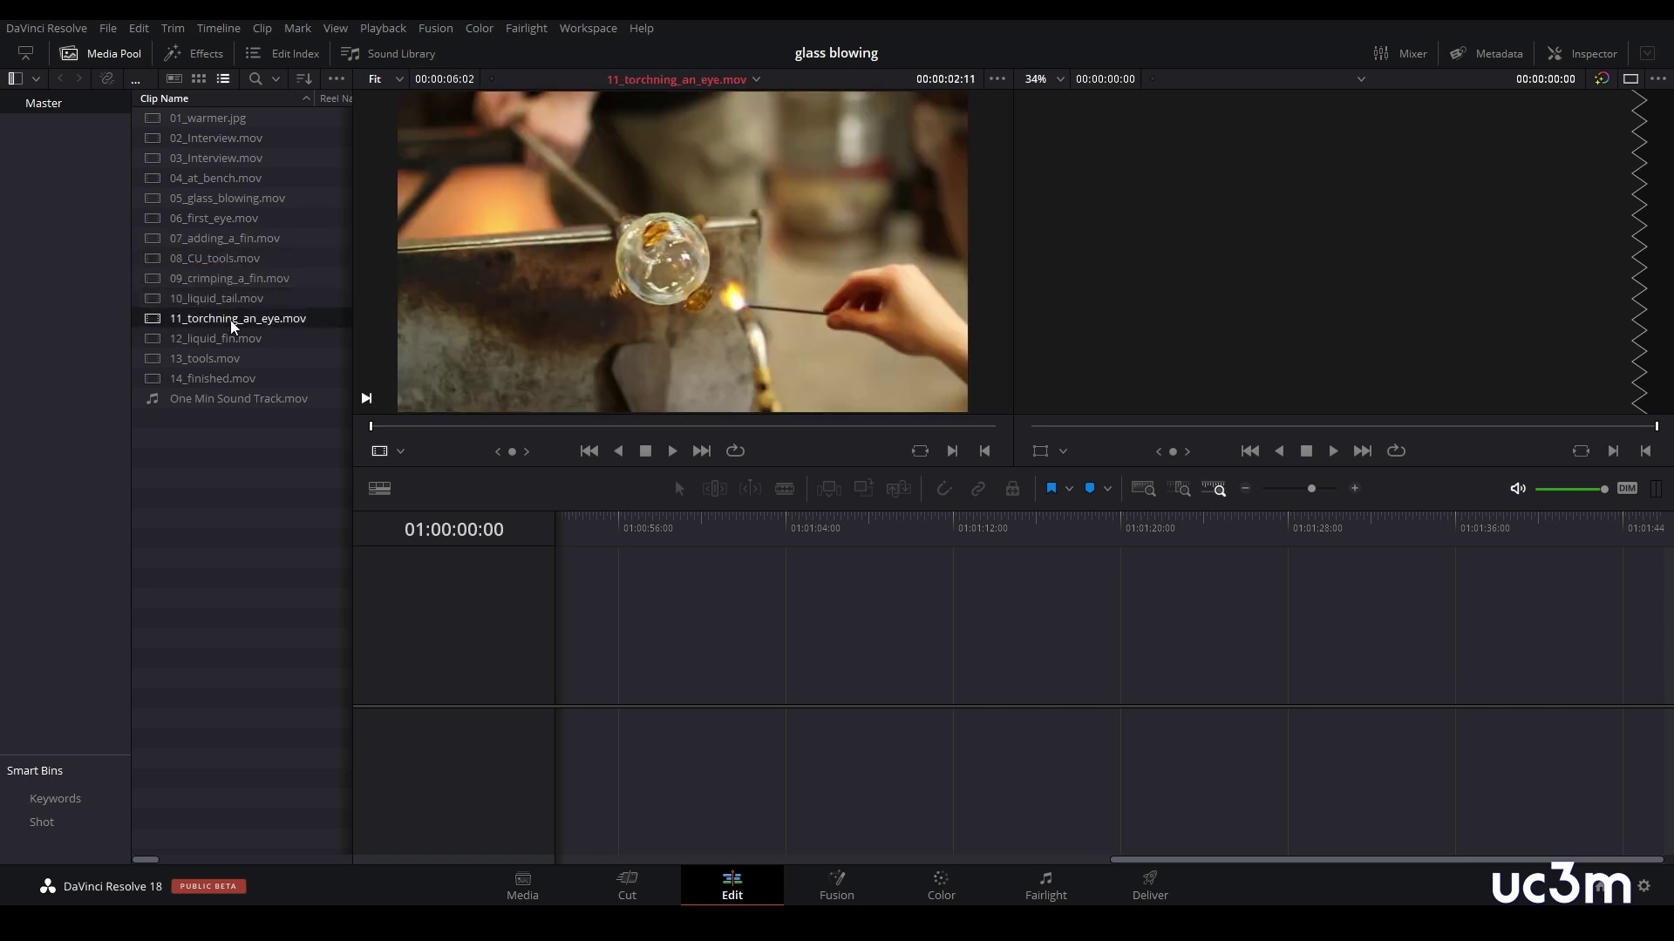
pyautogui.click(229, 339)
pyautogui.click(221, 359)
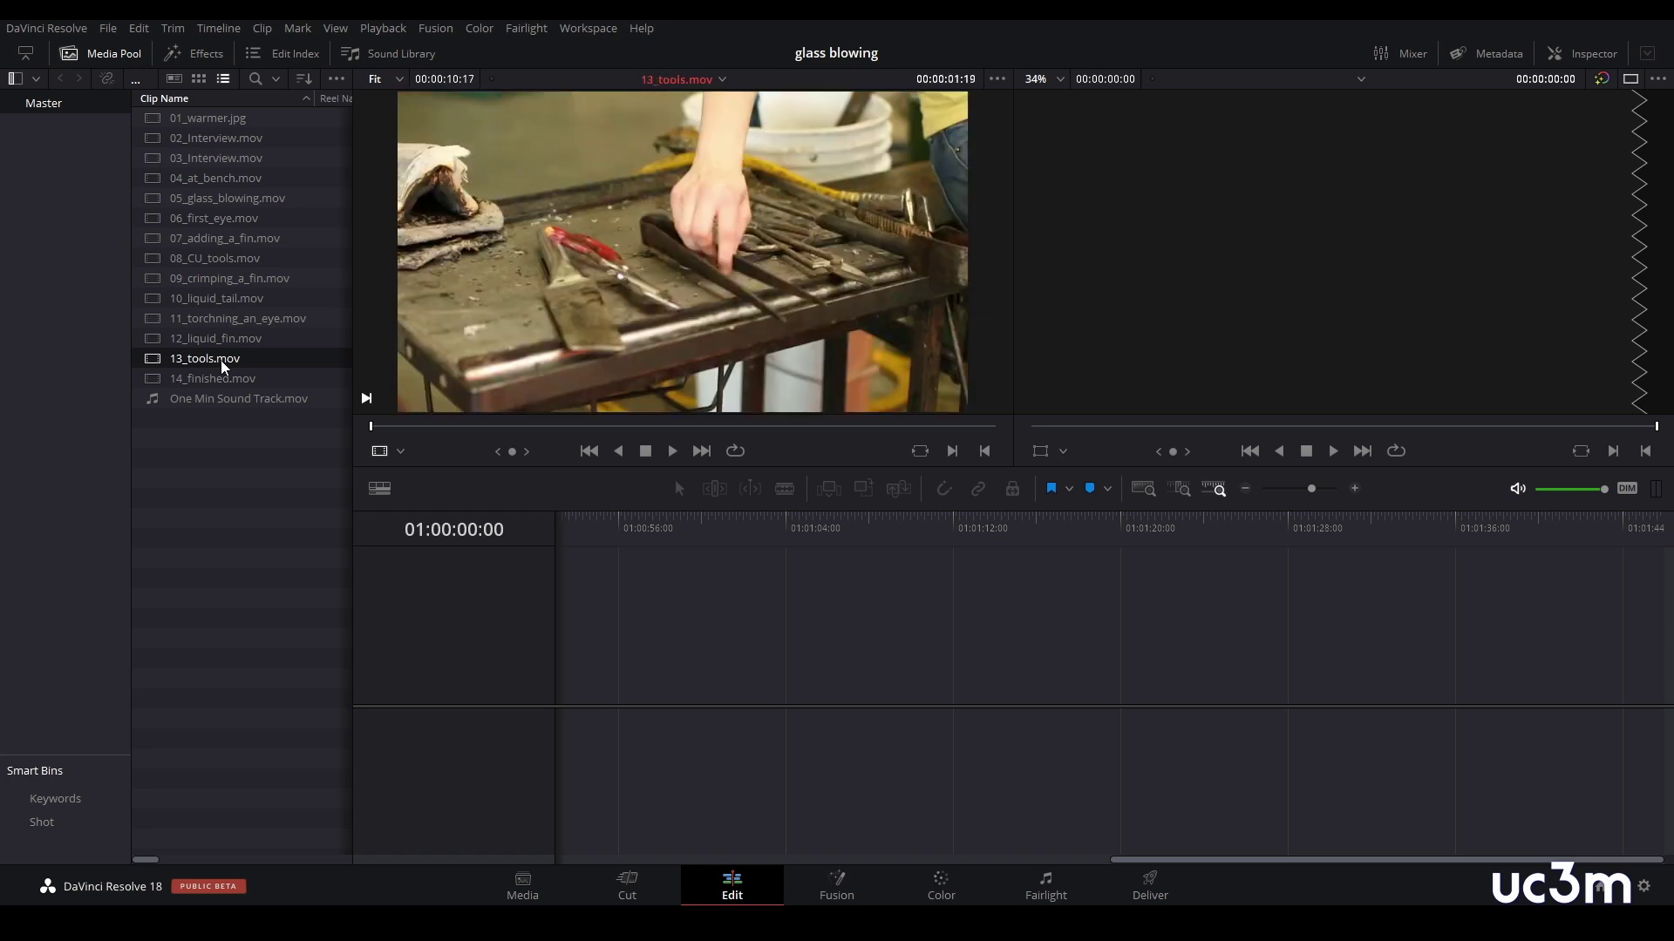
pyautogui.click(215, 379)
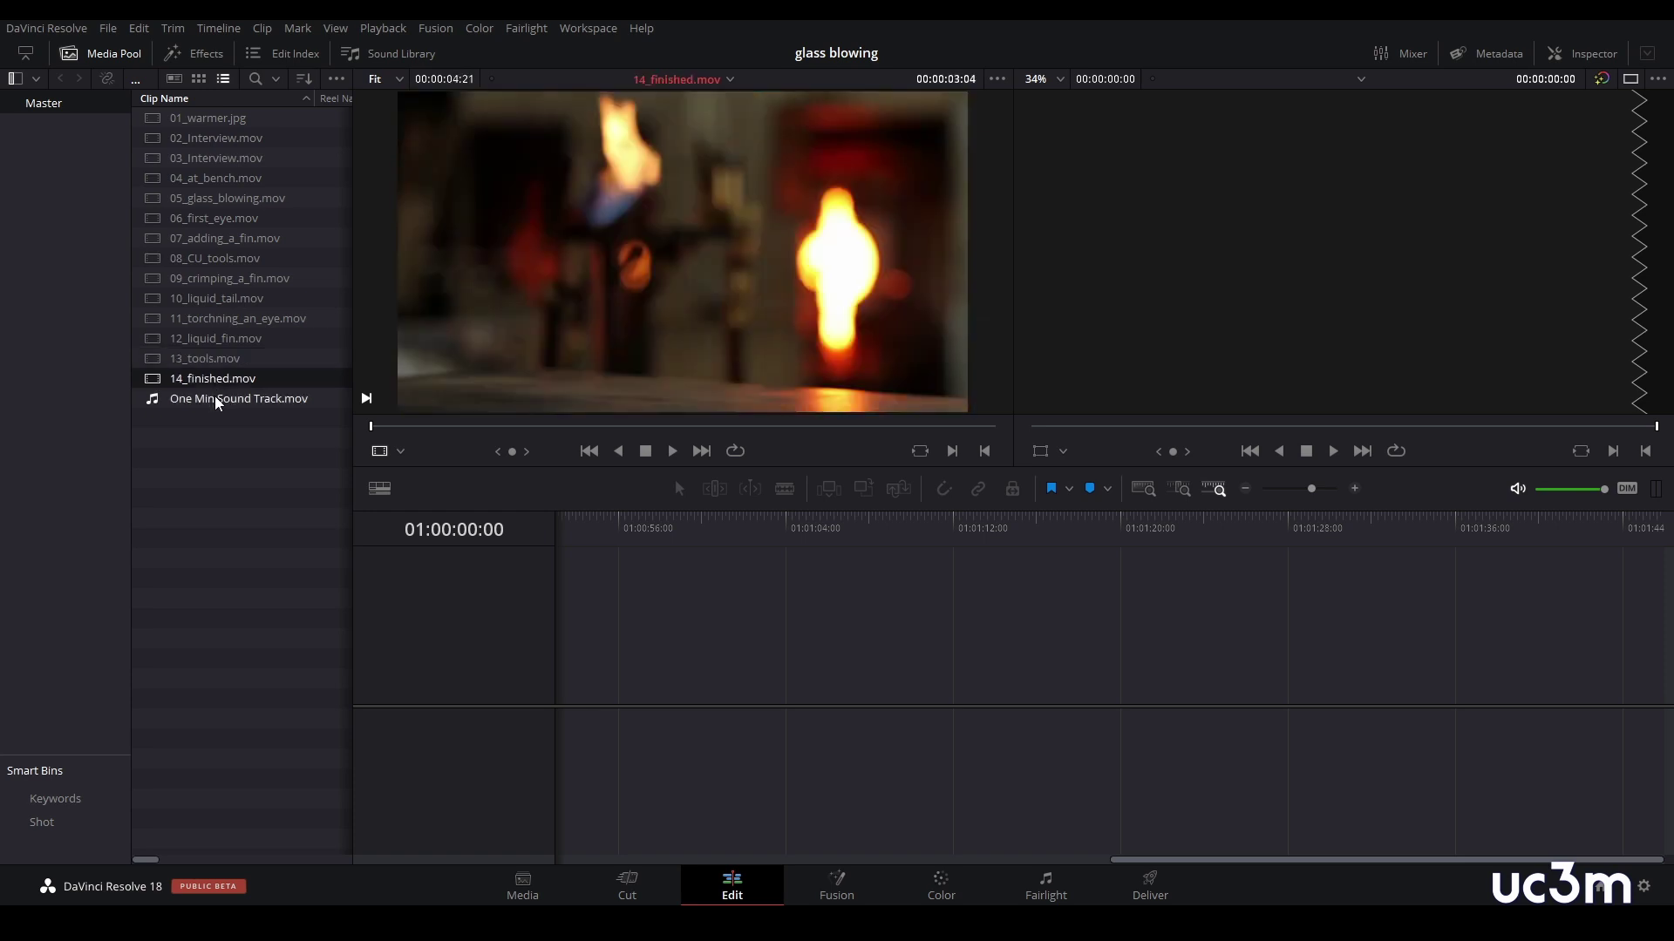
pyautogui.click(215, 399)
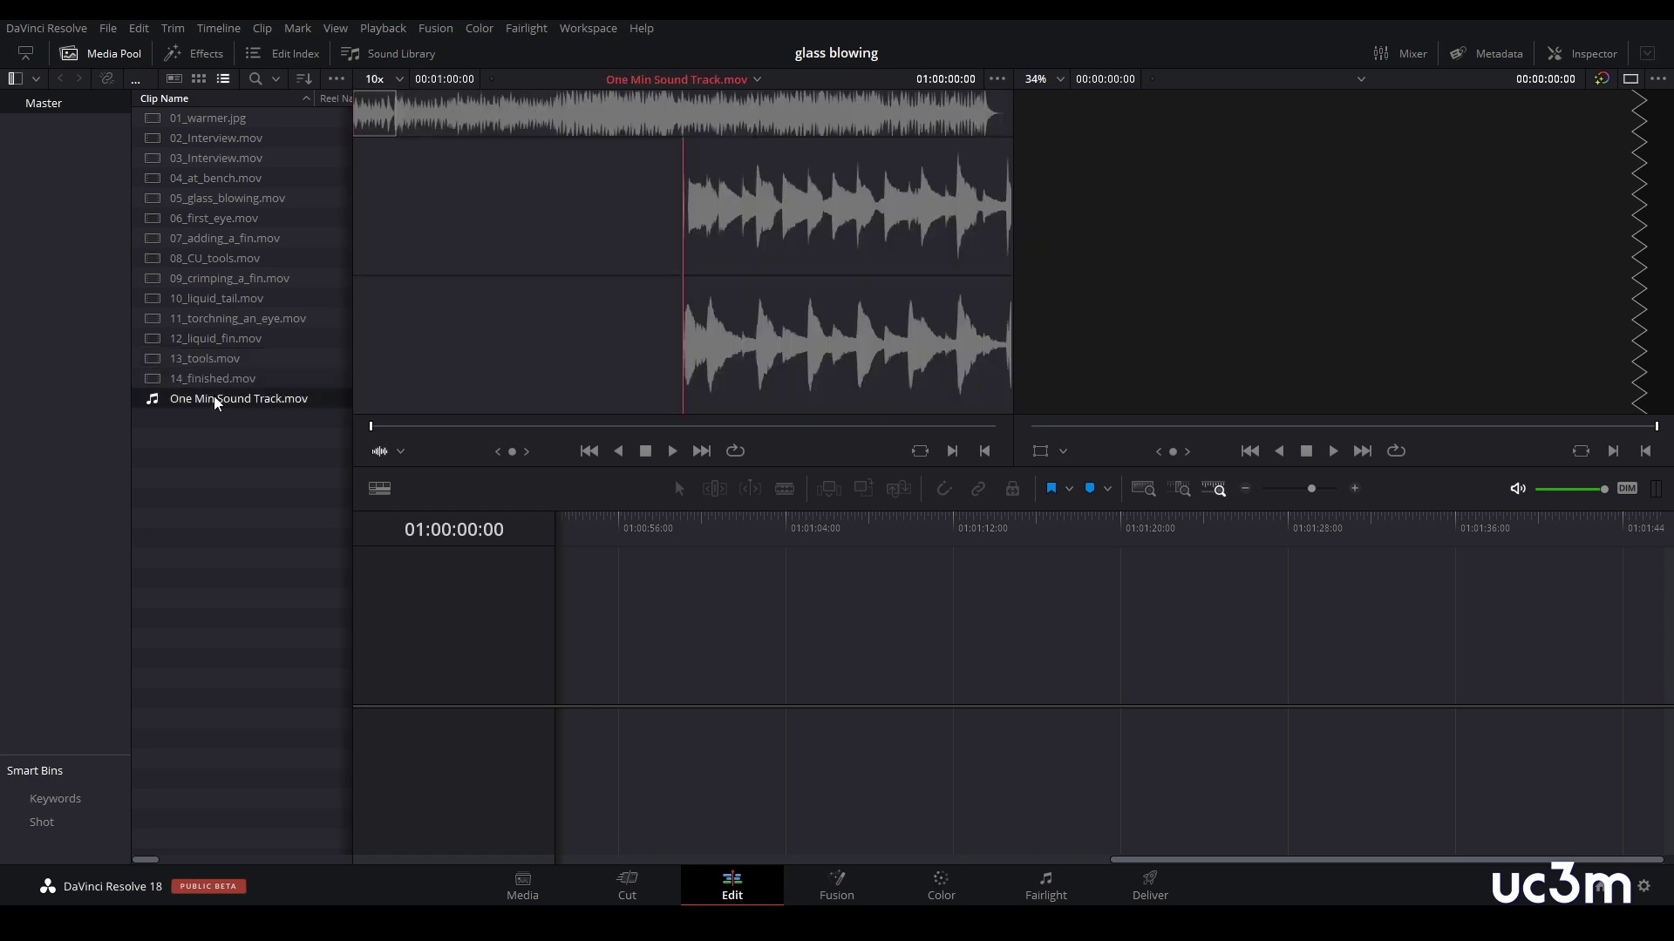
pyautogui.click(235, 457)
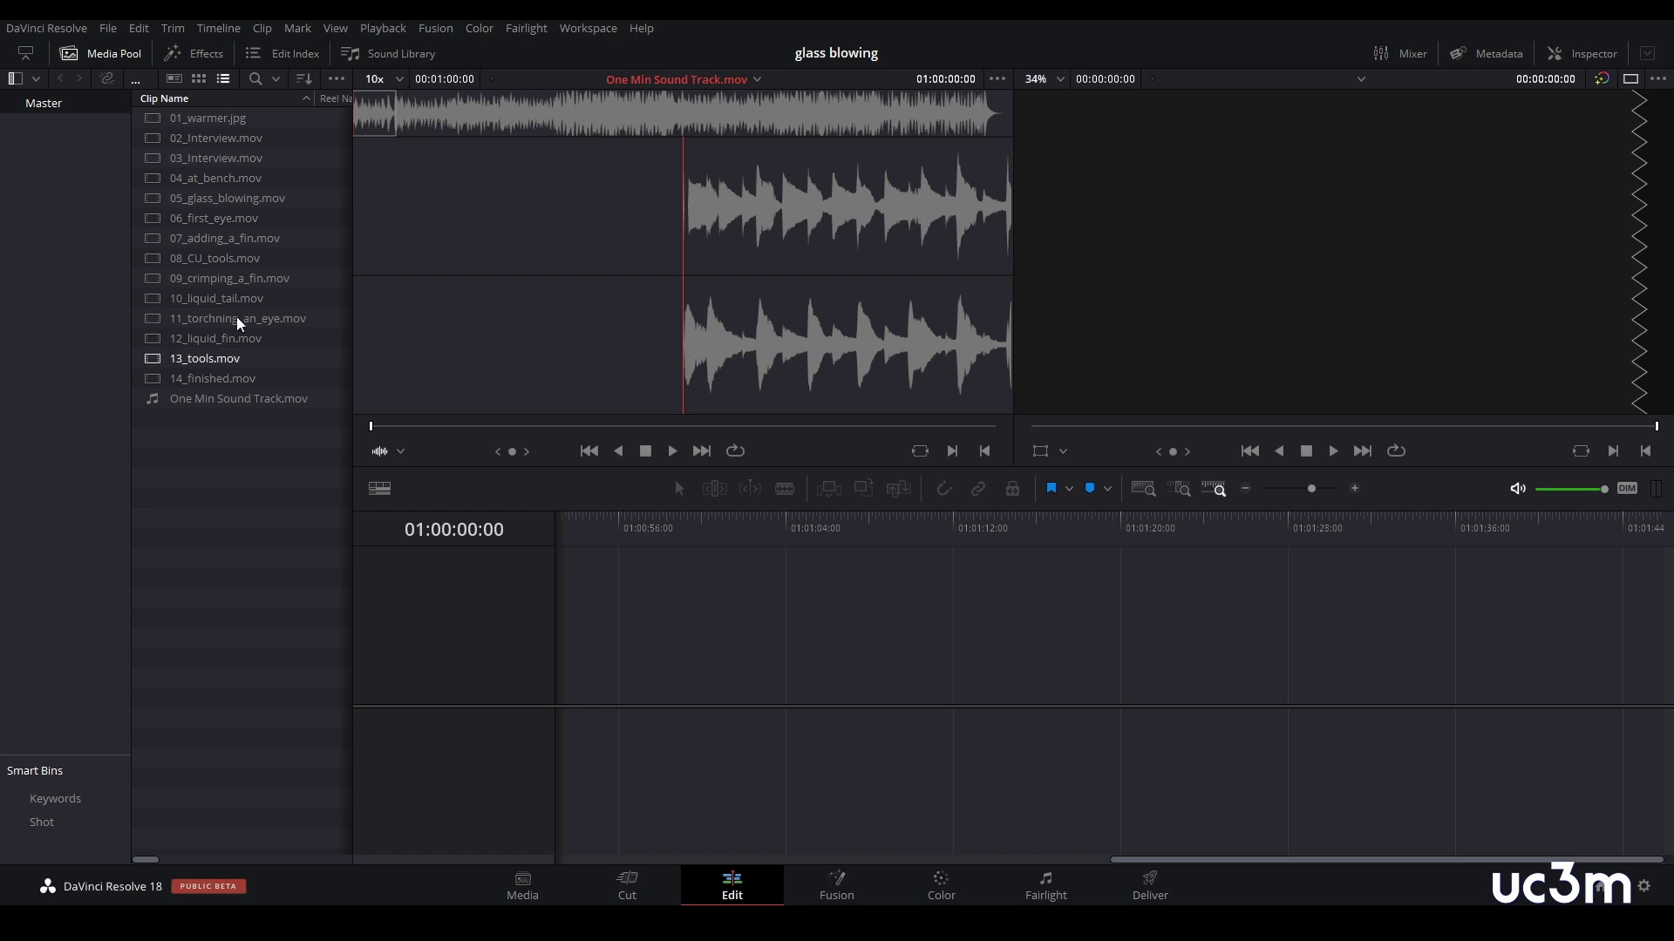
pyautogui.click(197, 122)
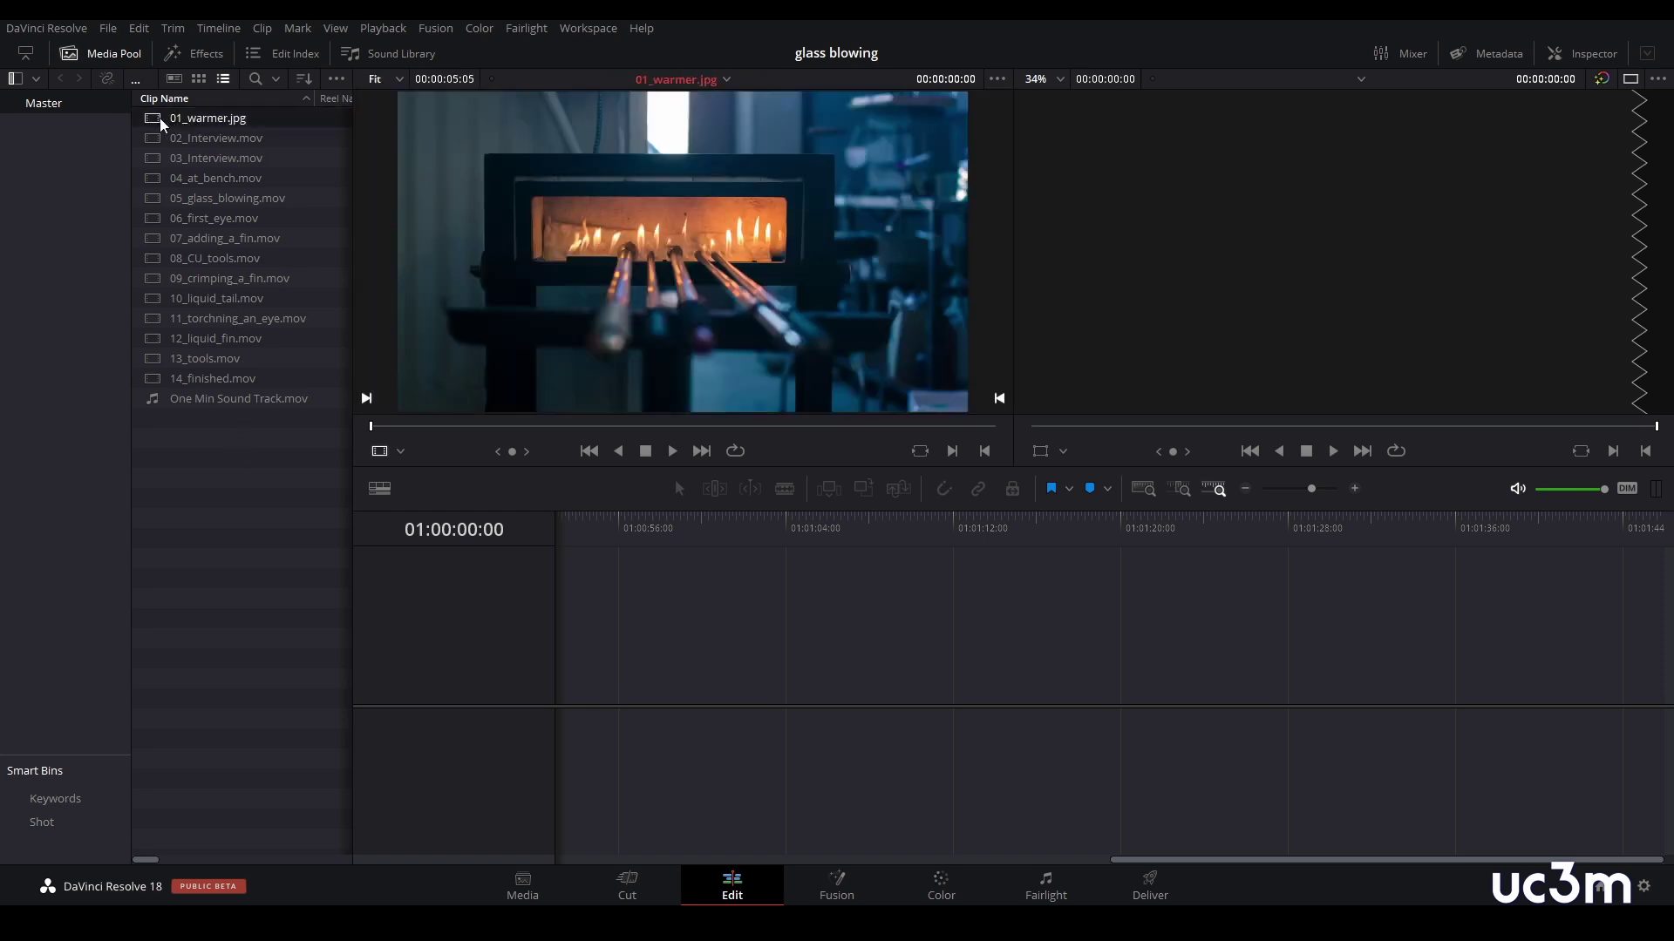
# - Place 01_warmer.jpg at the start of Video 1, creating Timeline 1
pyautogui.moveTo(165, 122); pyautogui.dragTo(565, 696)
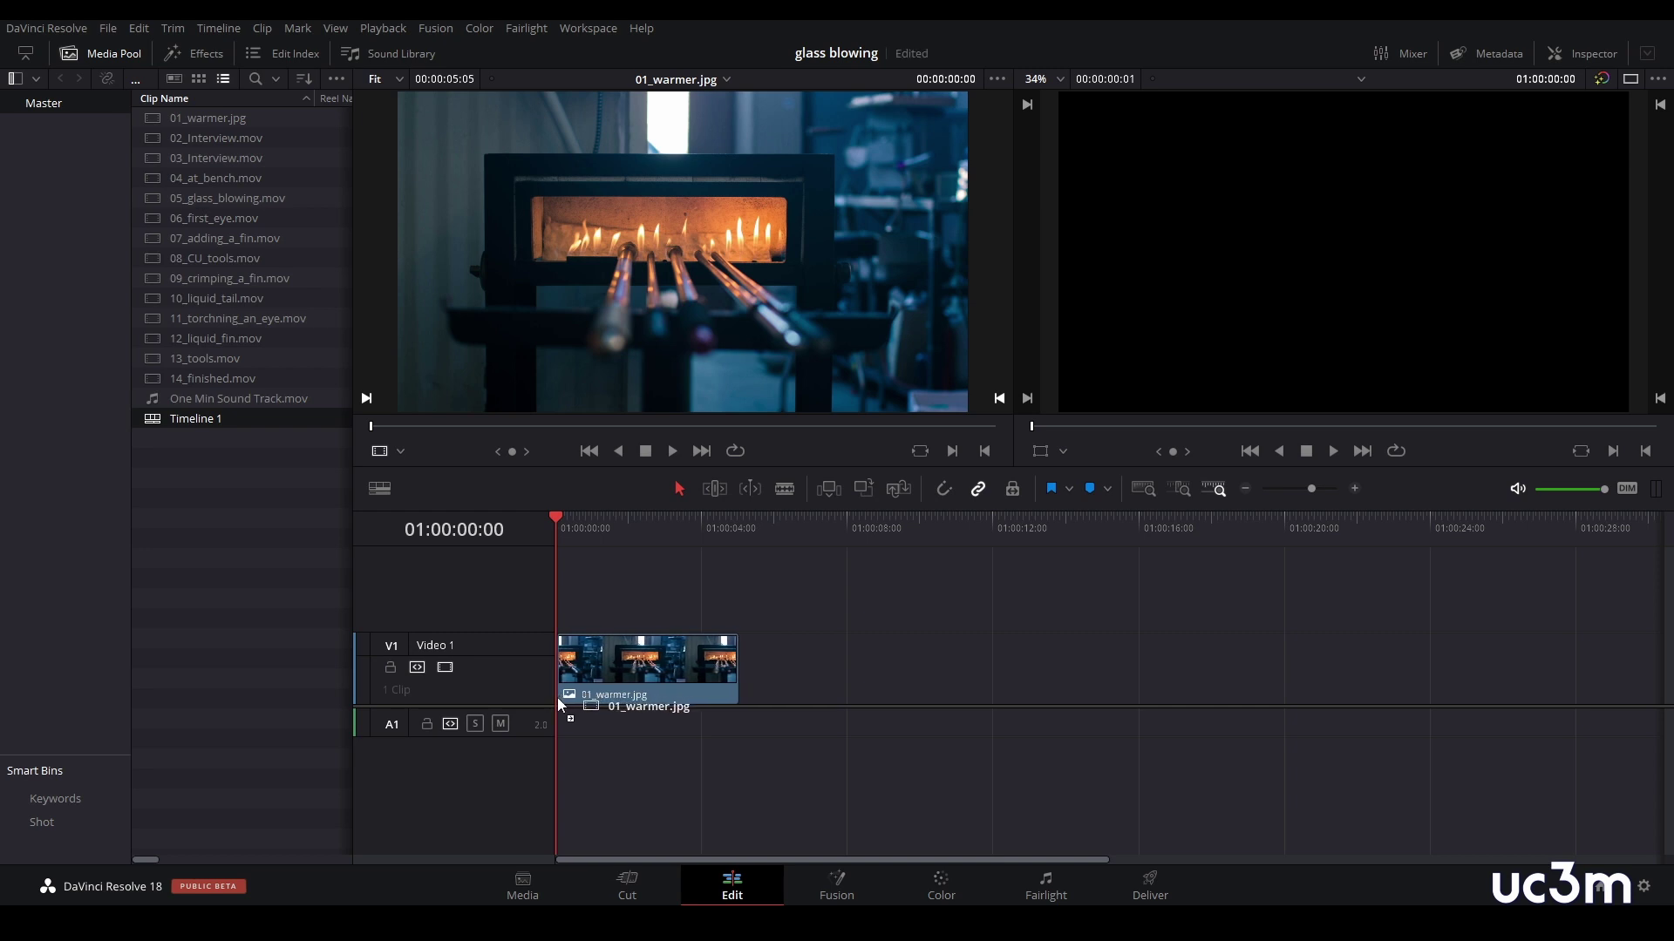
pyautogui.moveTo(565, 696); pyautogui.dragTo(557, 698)
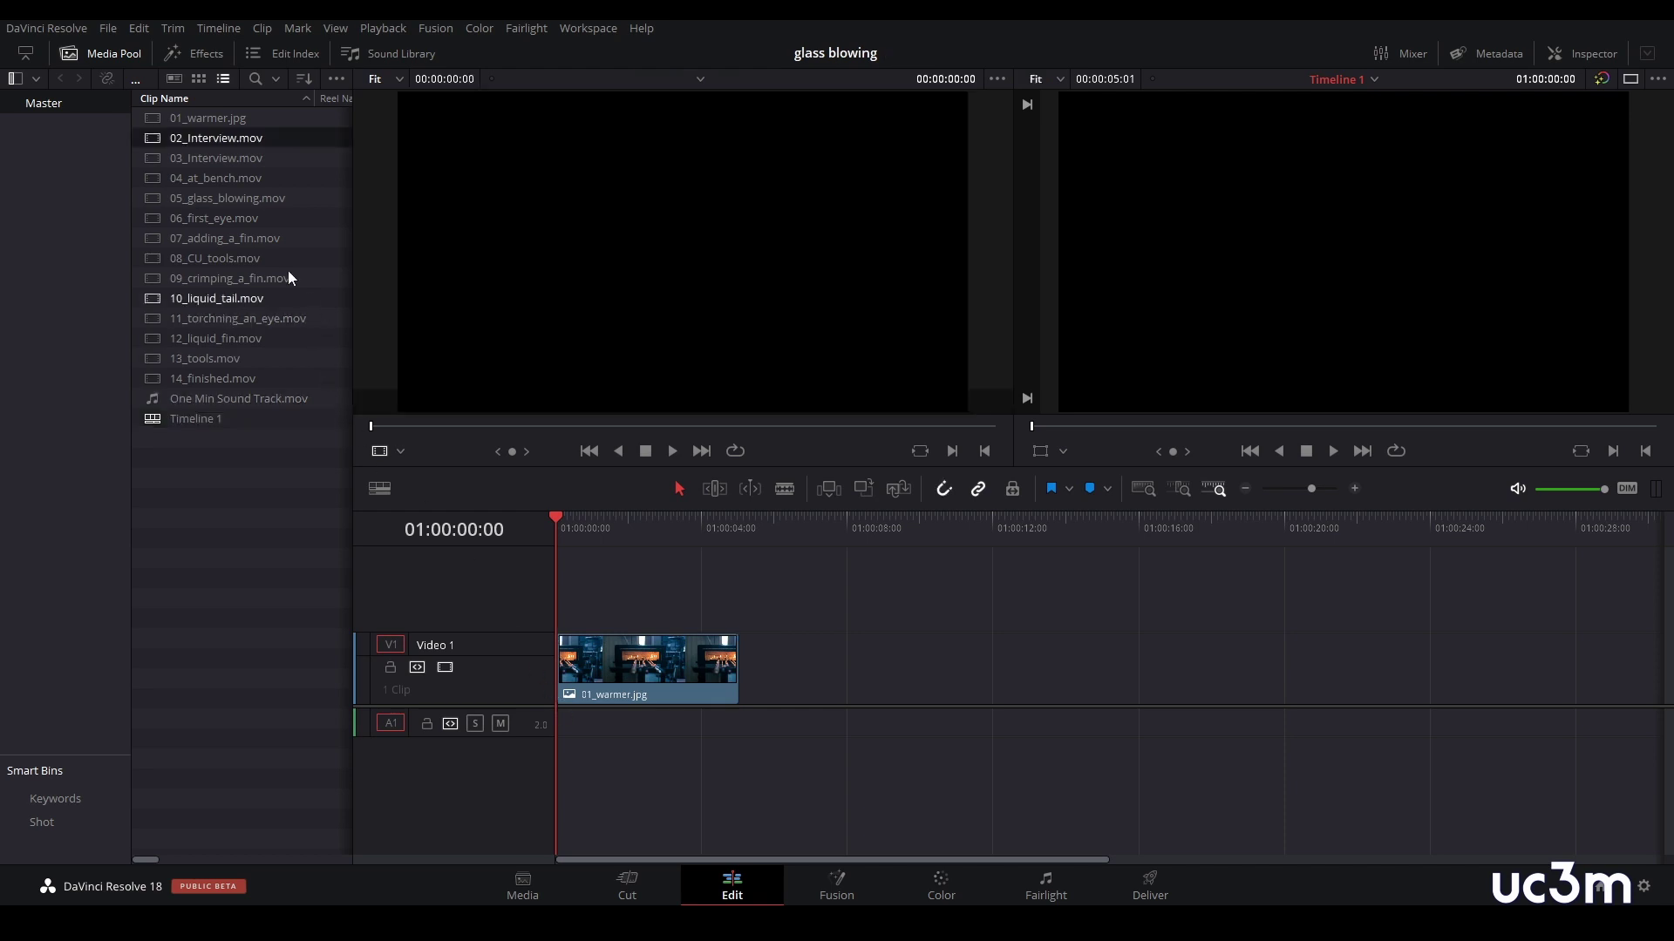
# - Add 02_Interview.mov right after 01_warmer.jpg on Video 1 and zoom the timeline in
pyautogui.click(153, 138)
pyautogui.moveTo(152, 137); pyautogui.dragTo(746, 669)
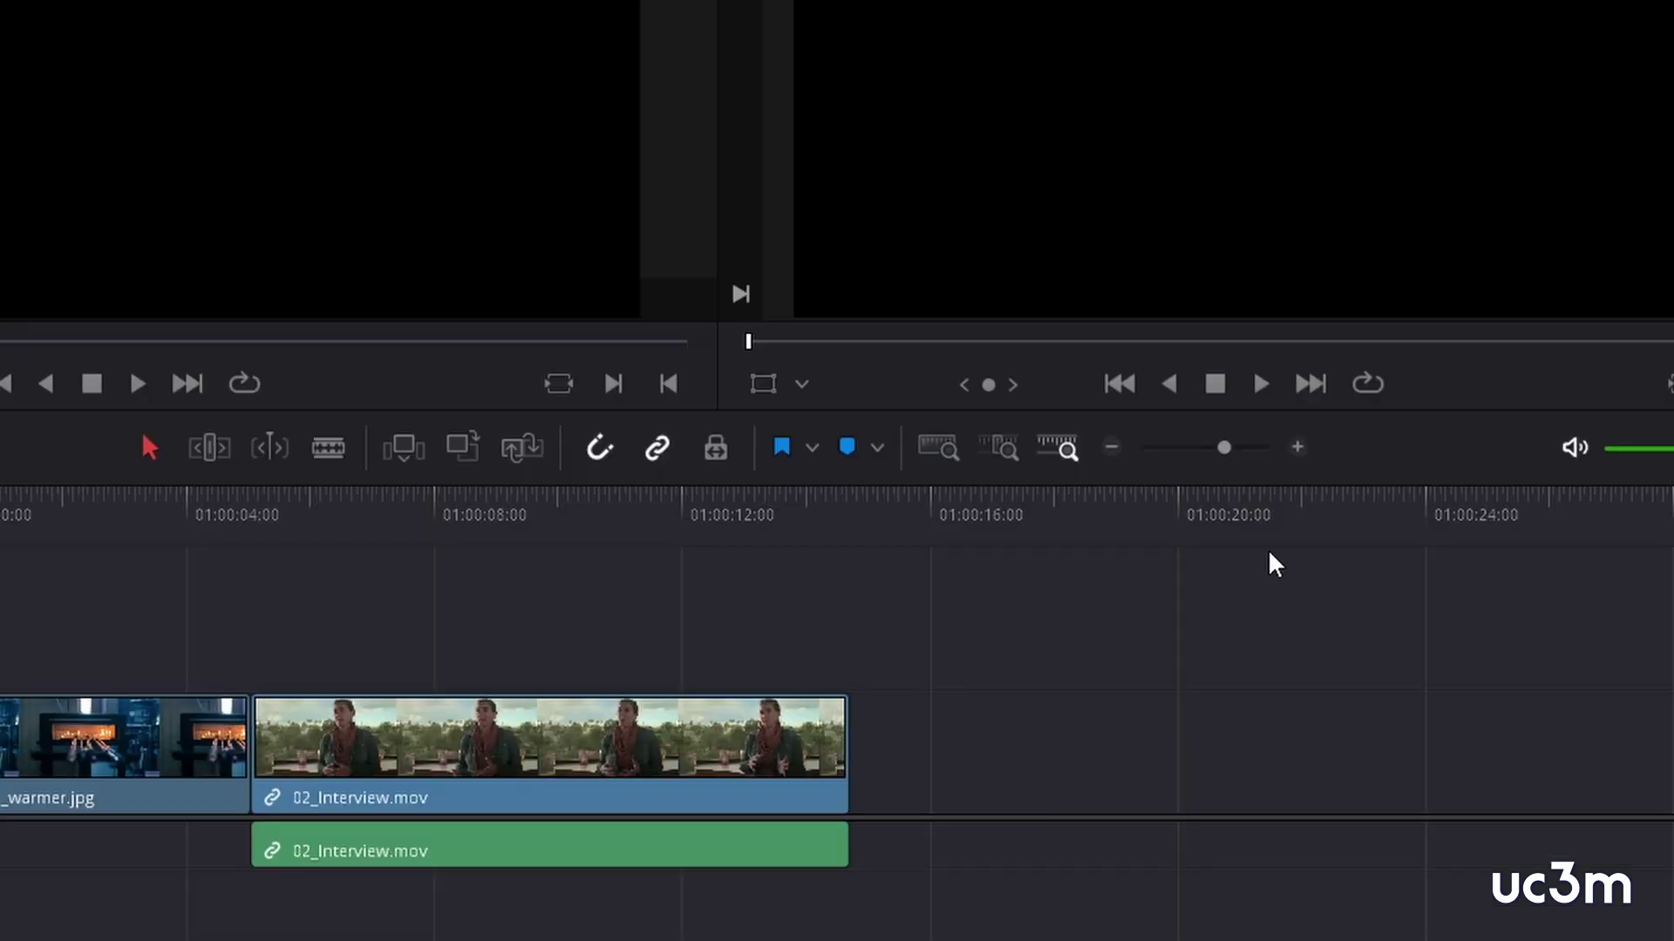
pyautogui.moveTo(1220, 448); pyautogui.dragTo(1228, 463)
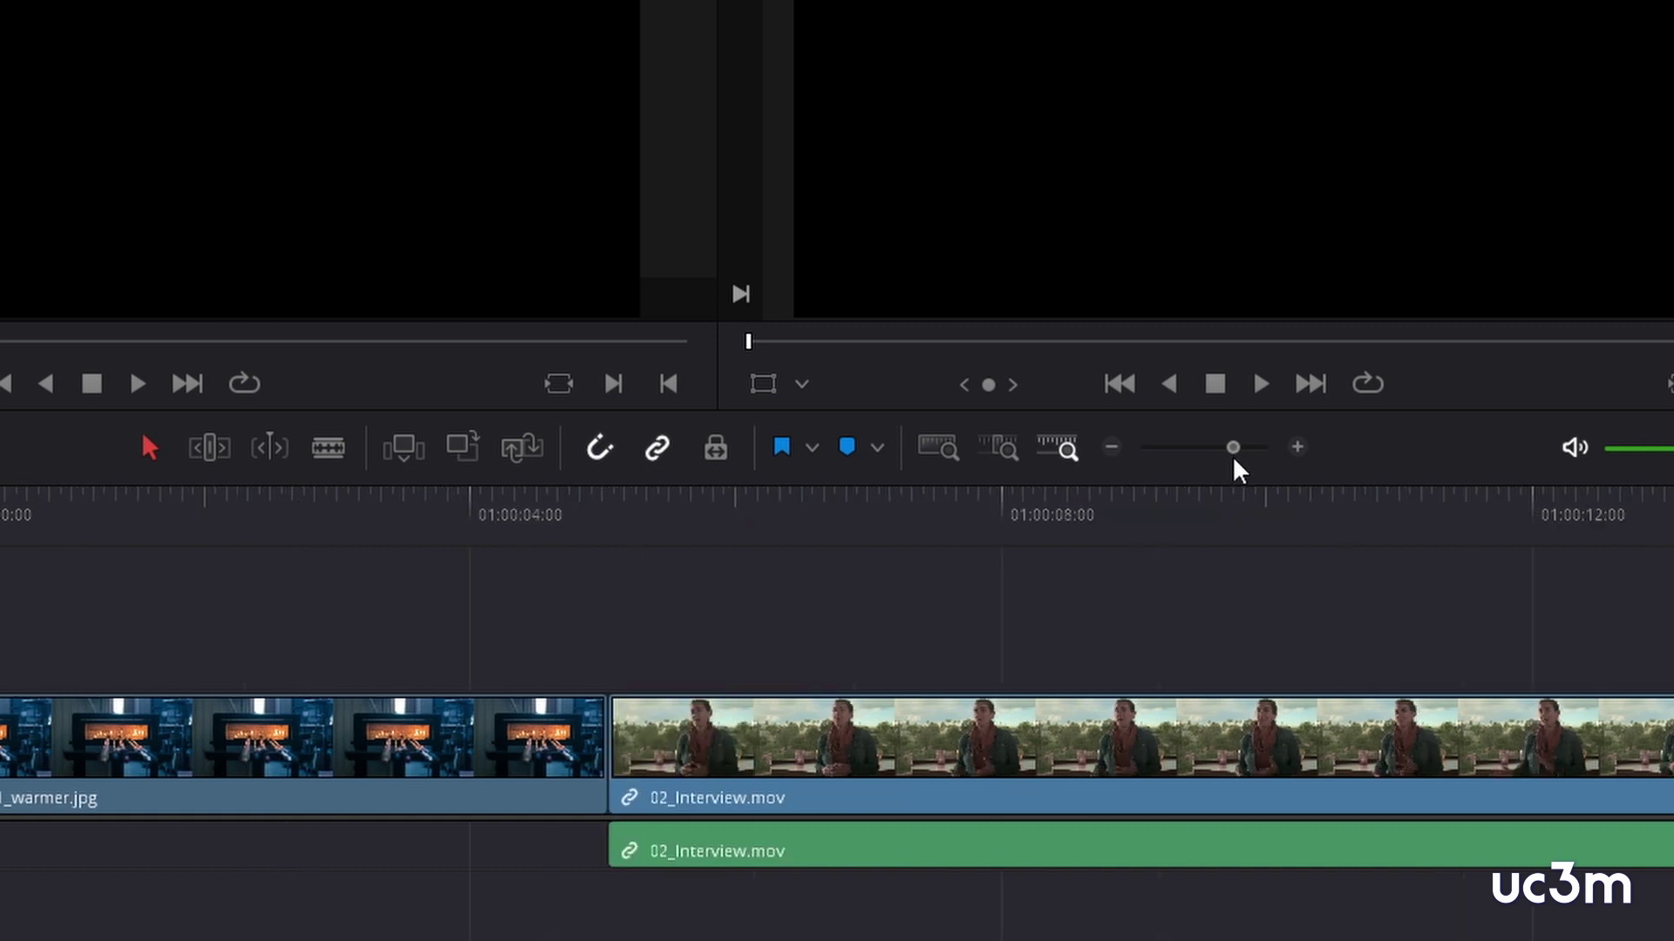
pyautogui.moveTo(1227, 463); pyautogui.dragTo(1231, 463)
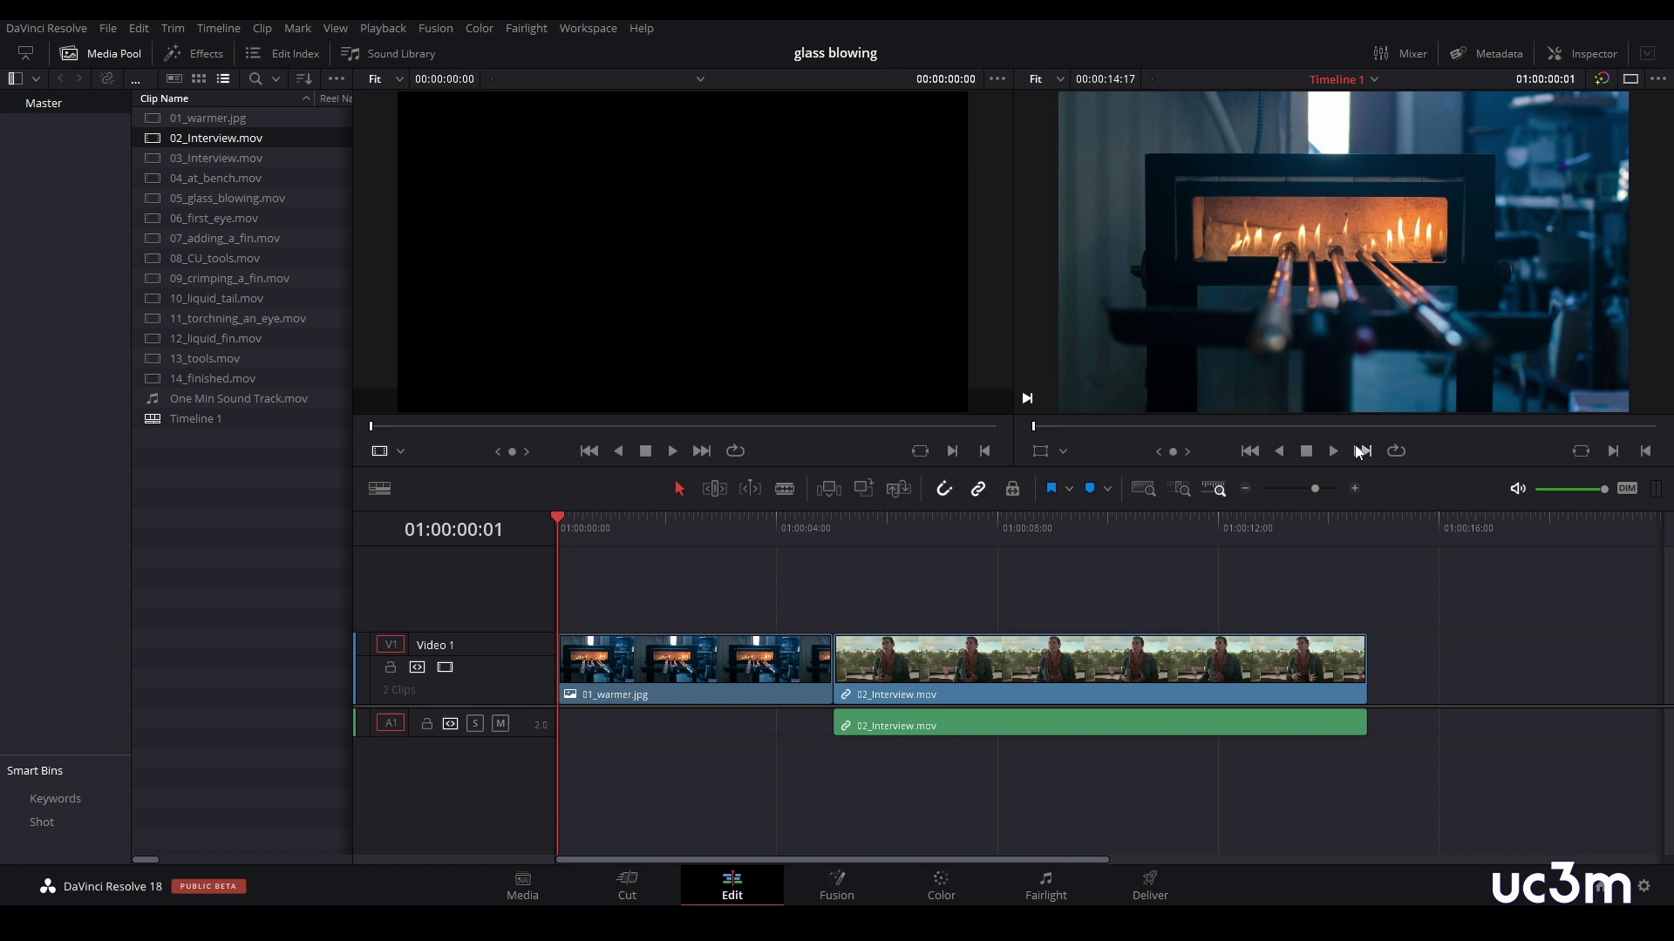
# - Play the two-clip edit from the timeline start and stop at its end
pyautogui.click(1358, 450)
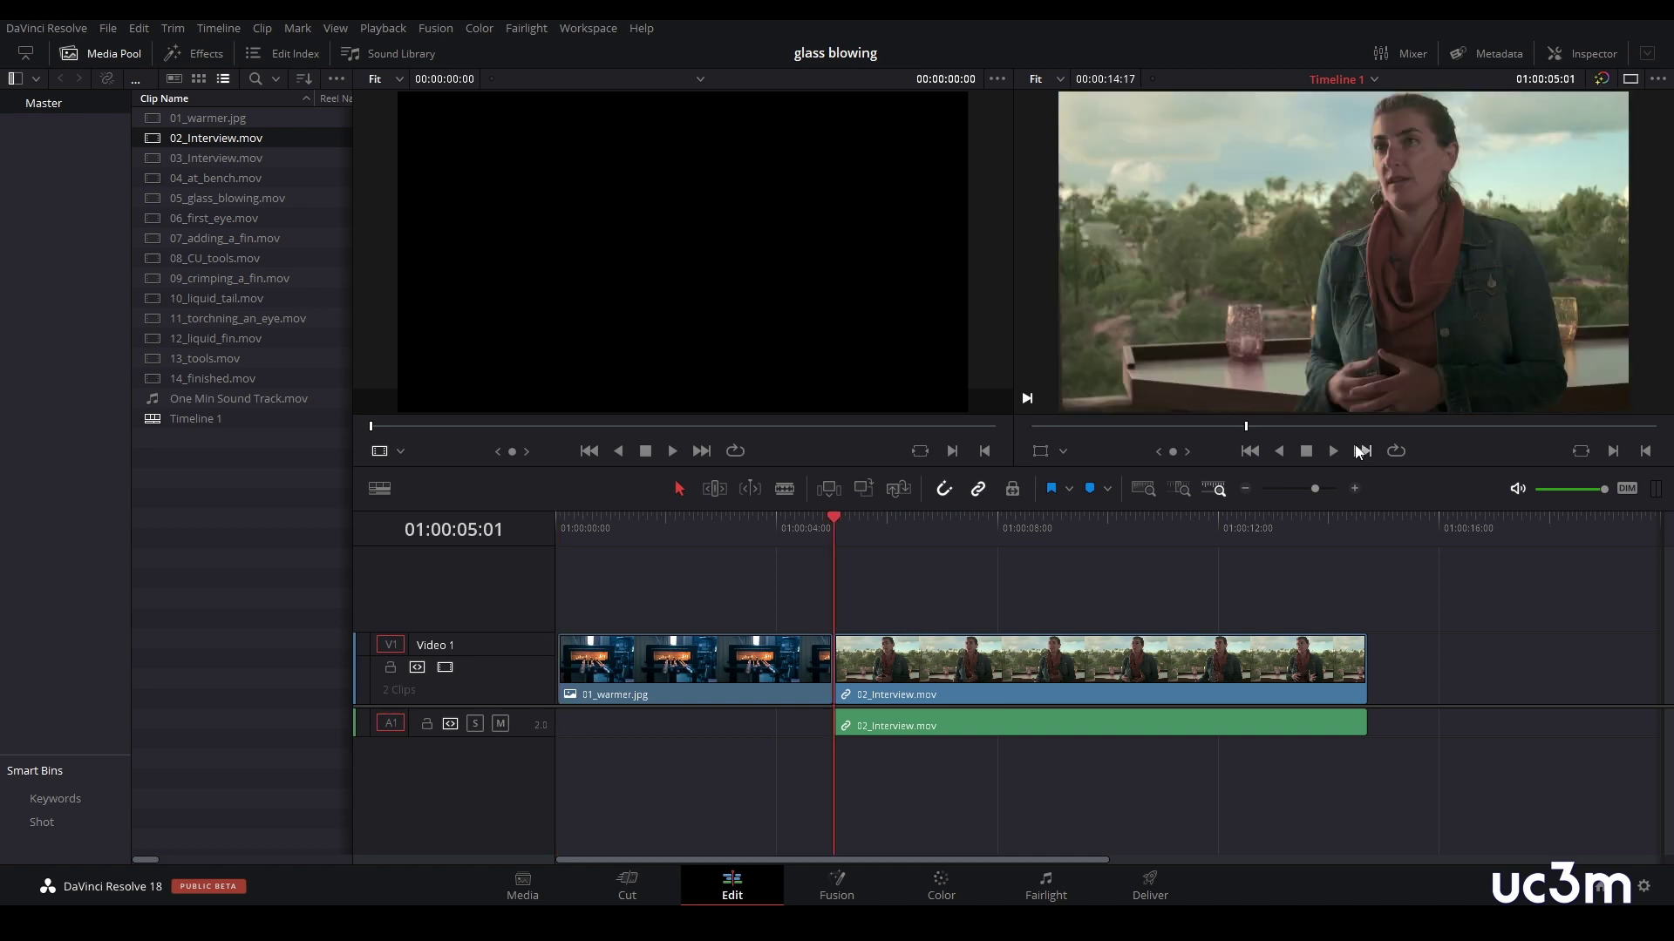
pyautogui.click(1358, 451)
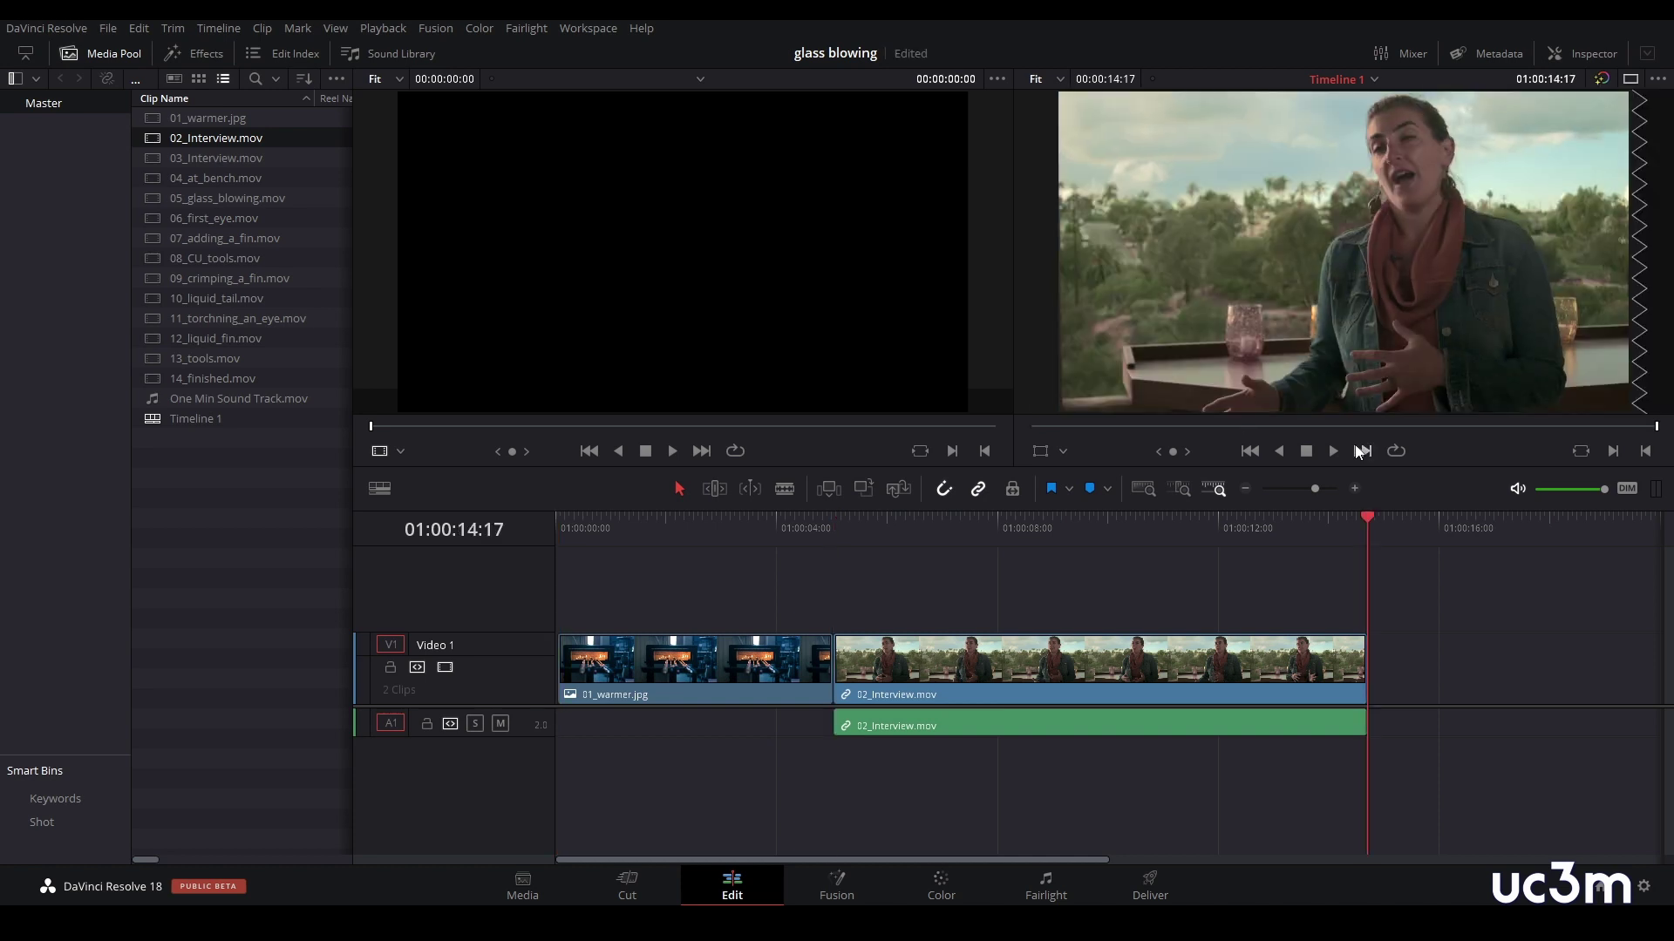
pyautogui.click(1247, 452)
pyautogui.click(1246, 452)
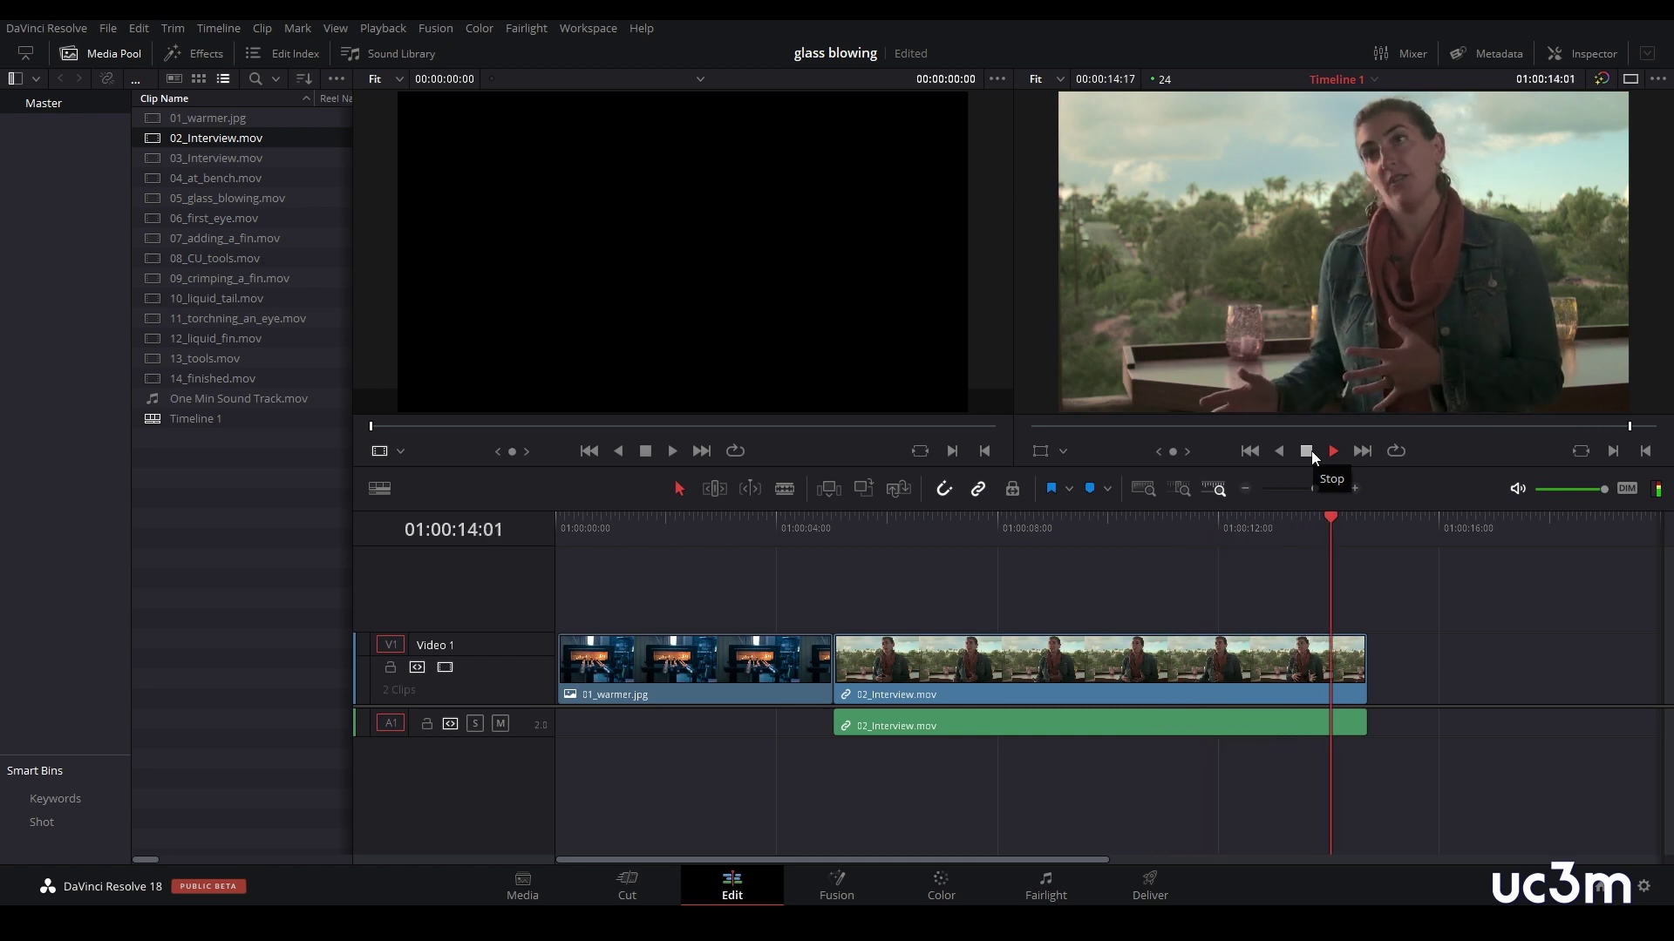
pyautogui.click(315, 548)
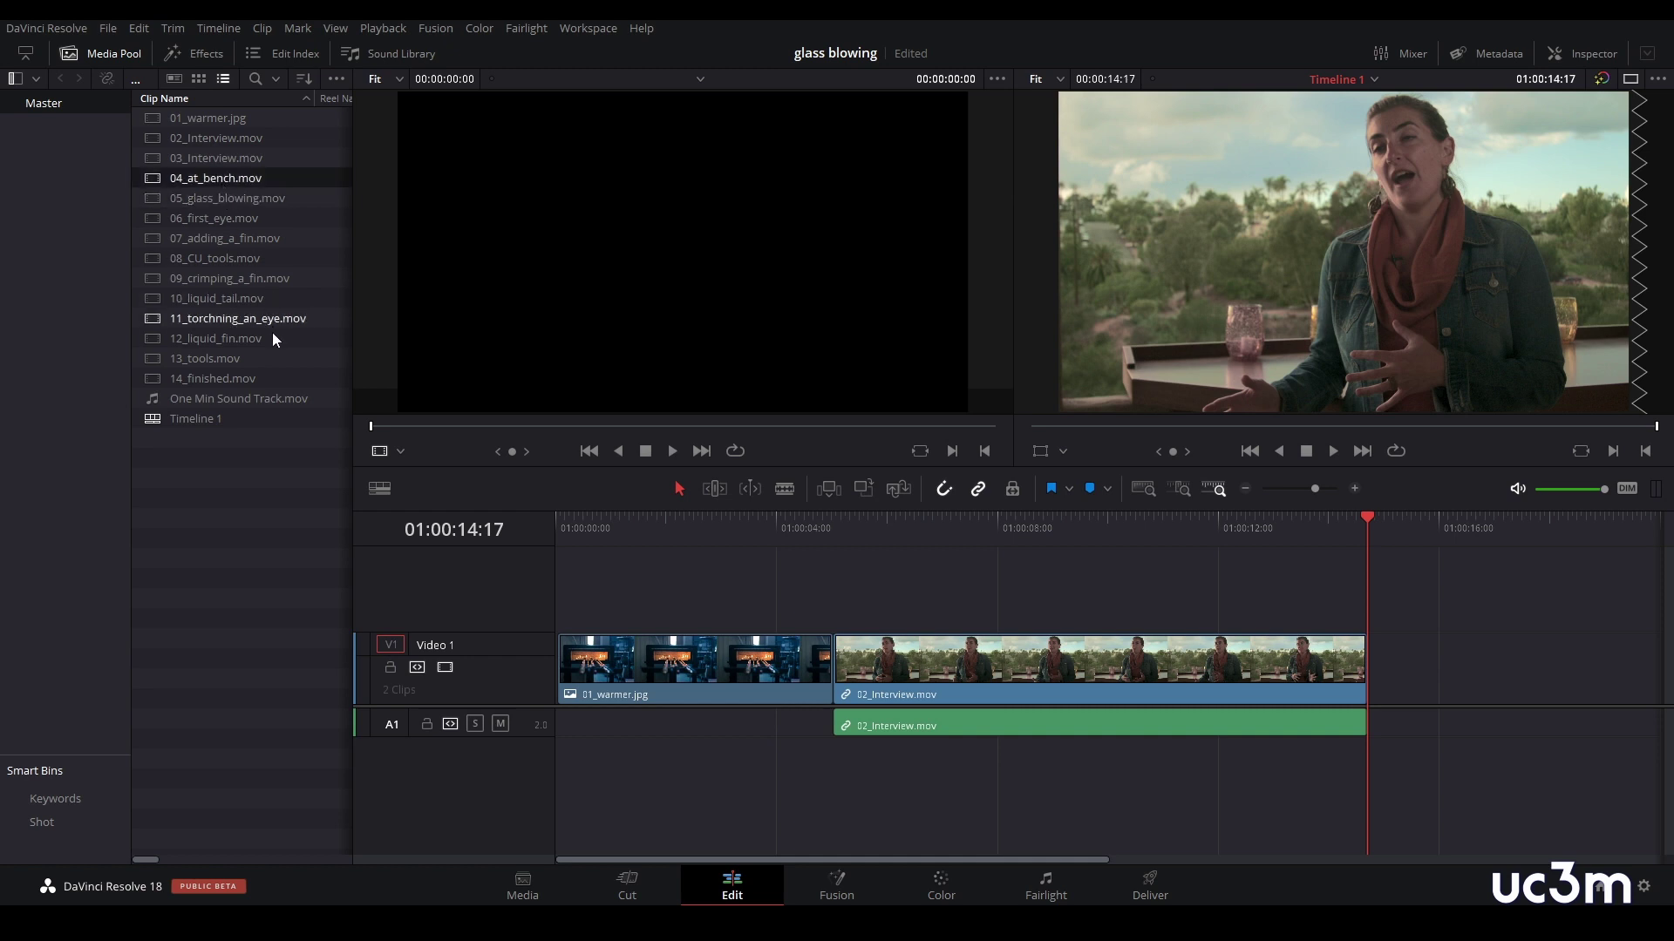
# - Append 04_at_bench.mov through 14_finished.mov after the interview and fit the timeline with Shift+Z
pyautogui.keyDown('shift'); pyautogui.click(209, 378); pyautogui.keyUp('shift')
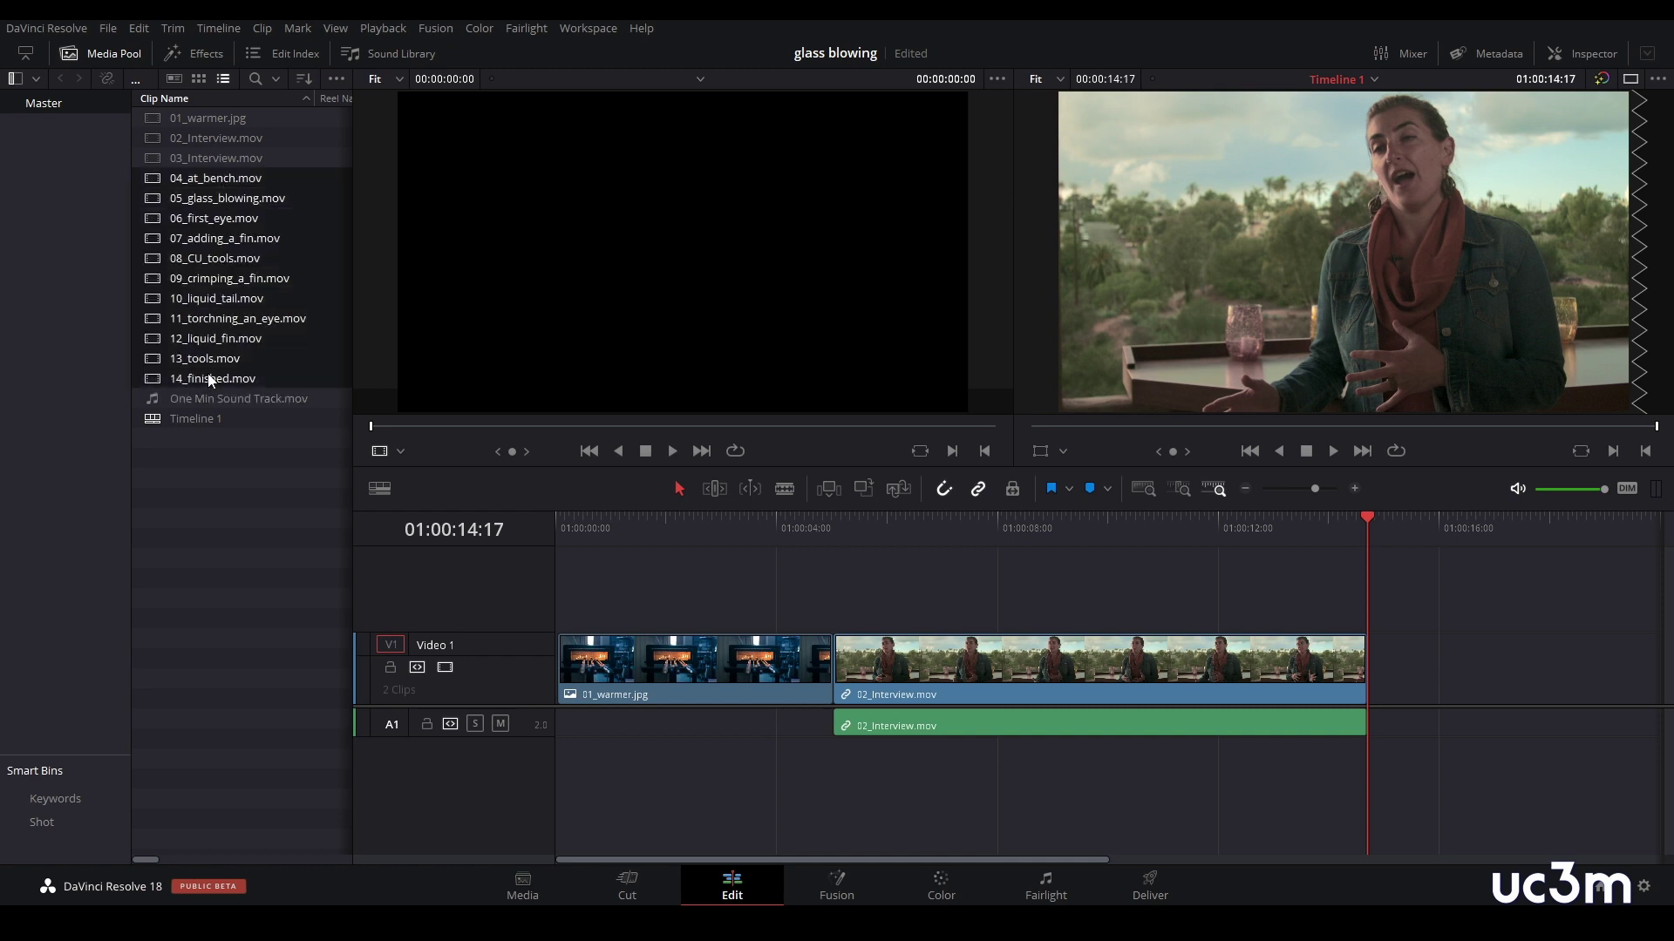
pyautogui.moveTo(160, 185)
pyautogui.mouseDown()
pyautogui.moveTo(1367, 591)
pyautogui.moveTo(1373, 685)
pyautogui.mouseUp()
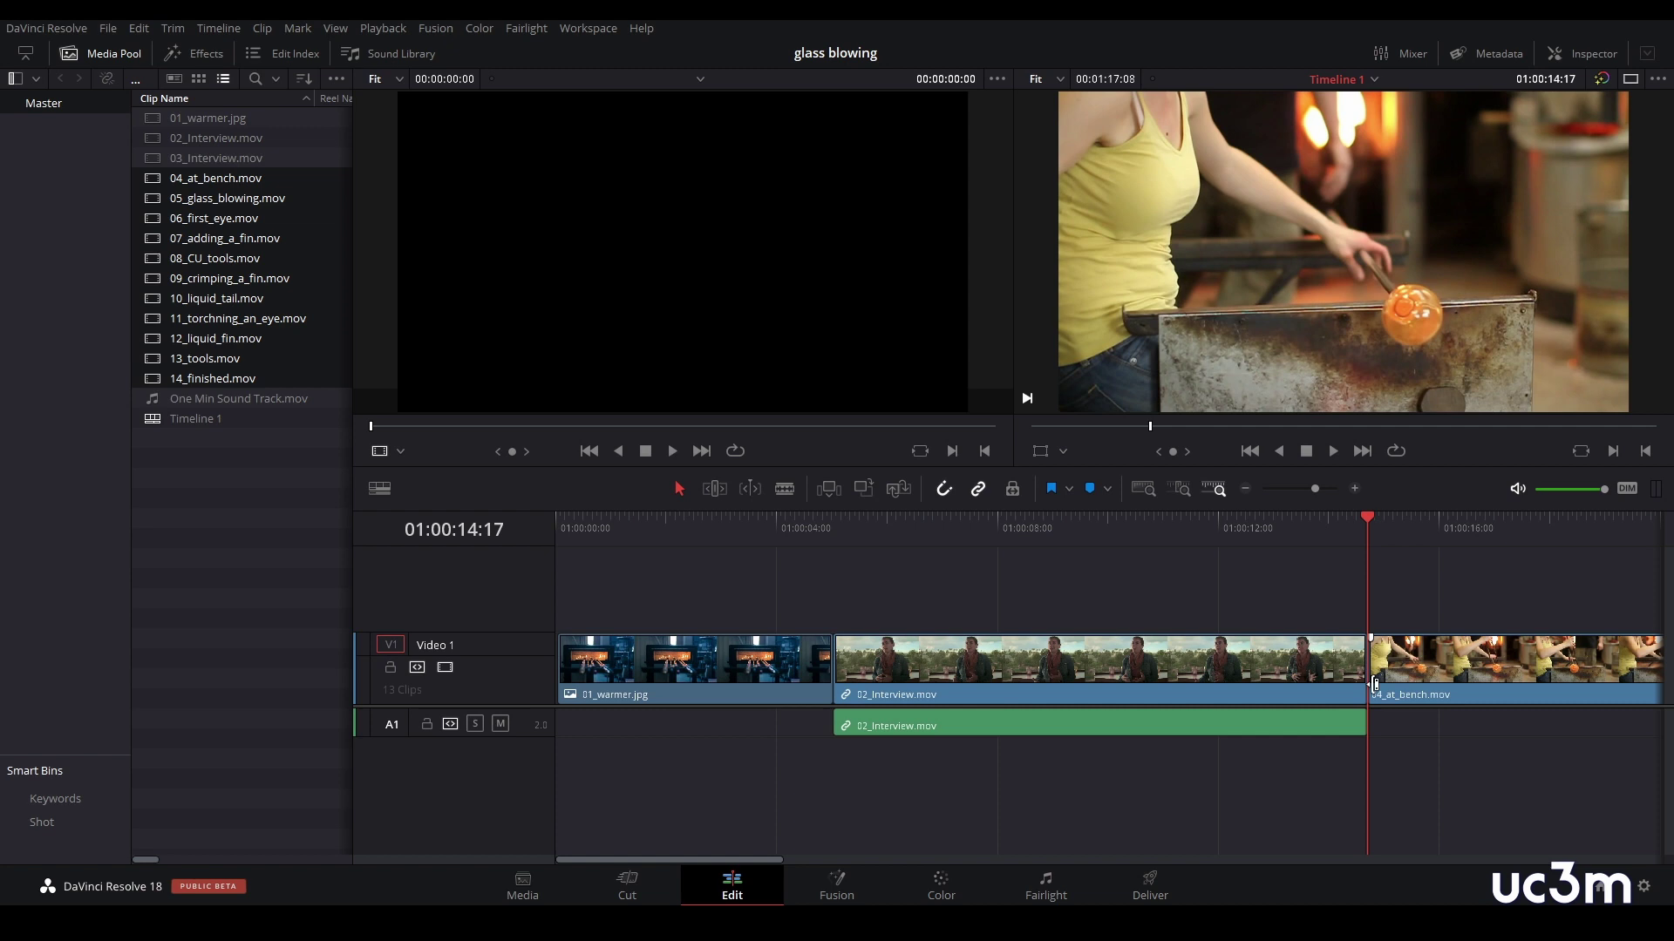
pyautogui.hotkey('shift', 'z')
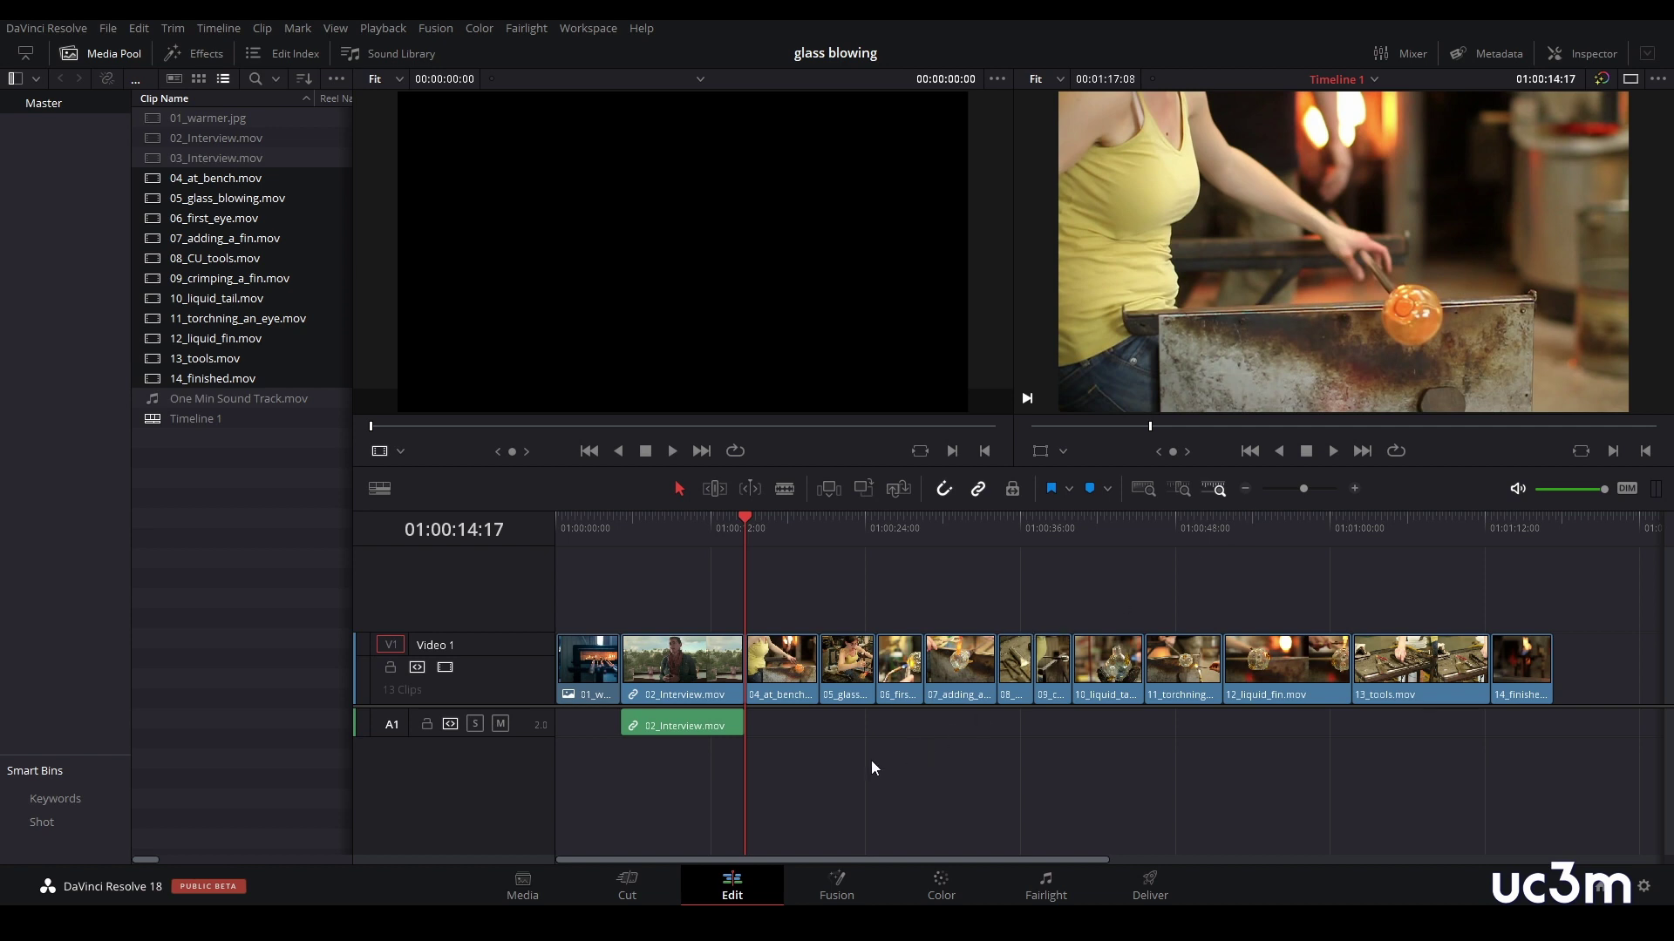
pyautogui.hotkey('ctrl', '=')
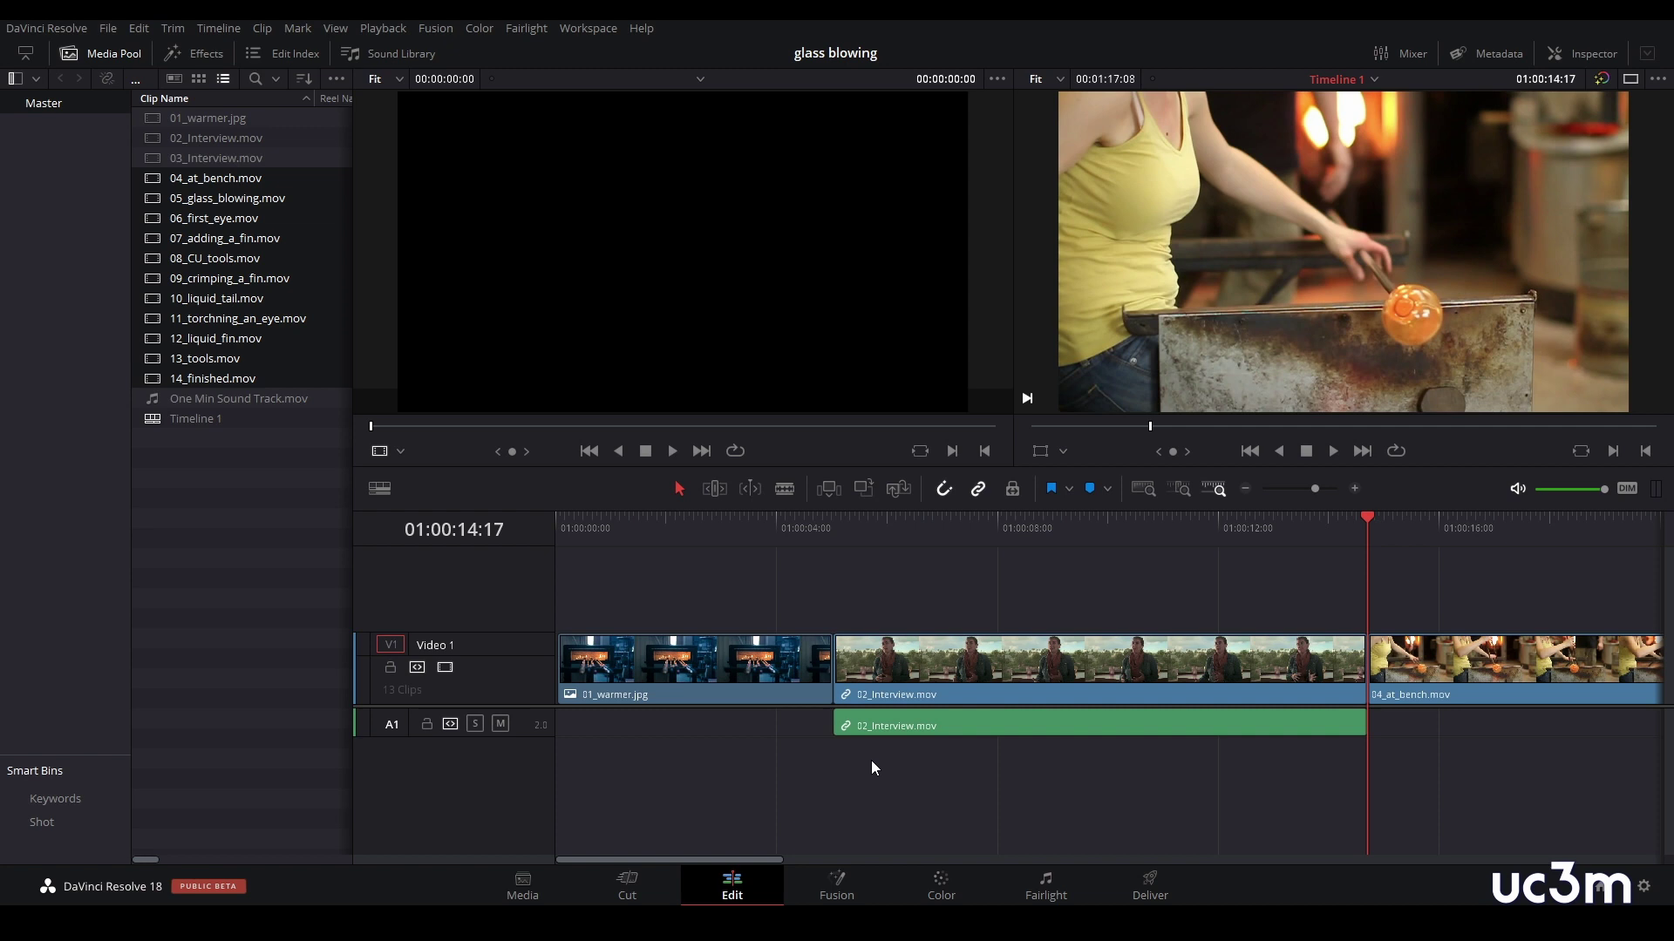
pyautogui.hotkey('shift', 'z')
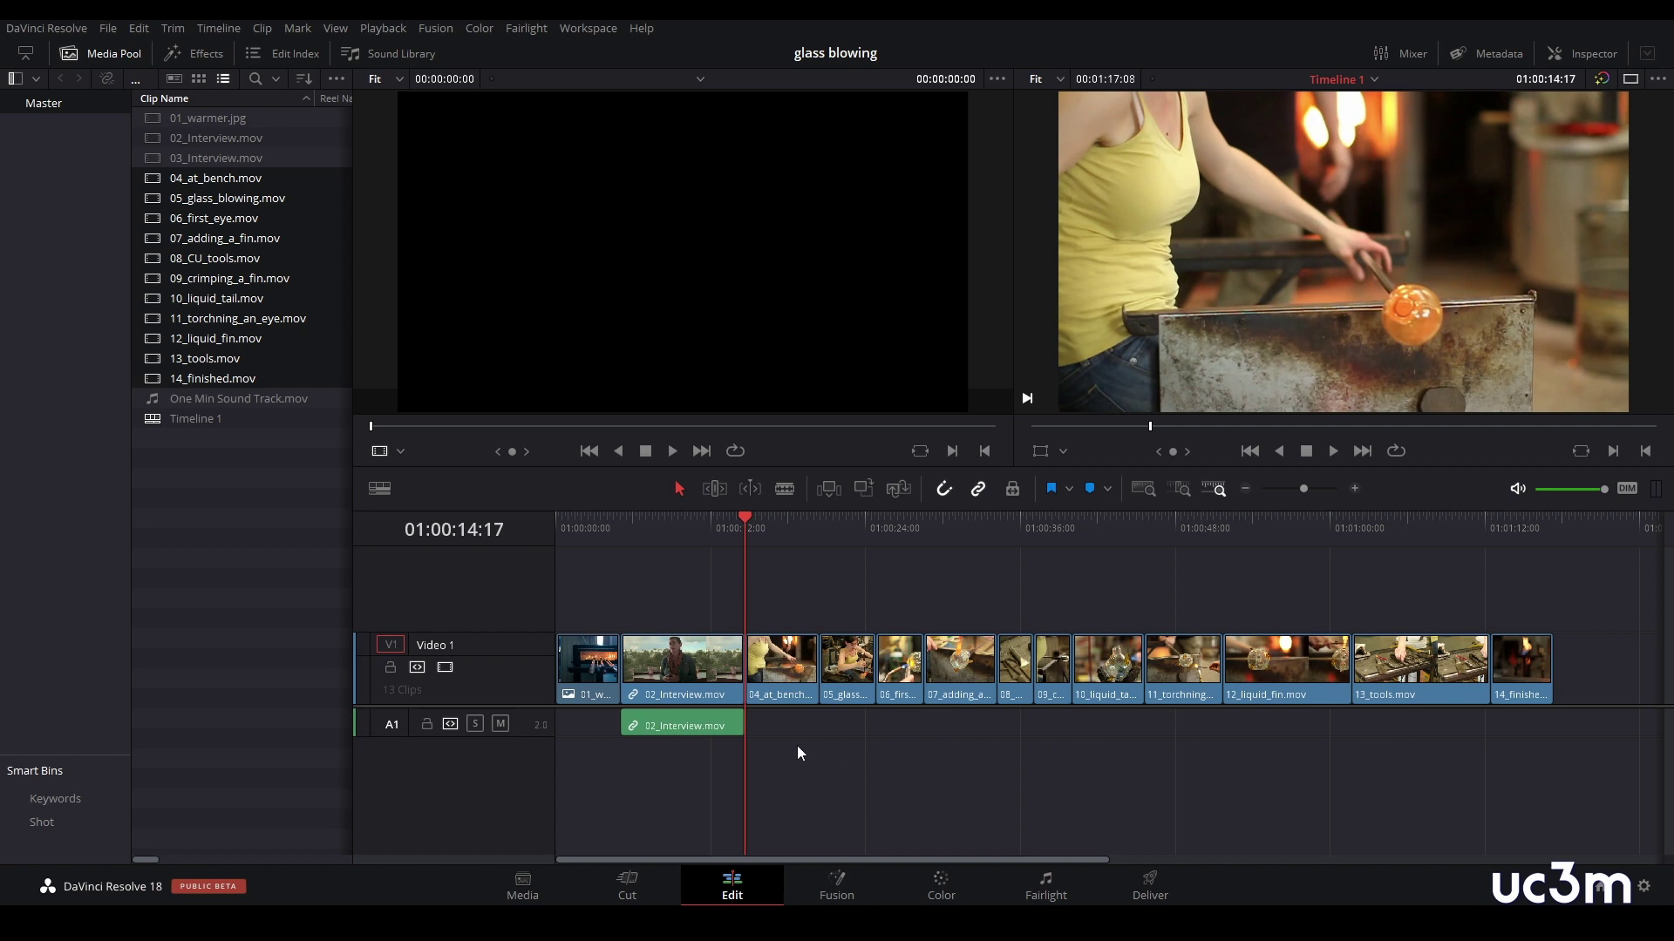
# - Scrub the 13-clip edit to the end and back, then load 03_Interview.mov in the source viewer
pyautogui.moveTo(746, 516); pyautogui.dragTo(1549, 608)
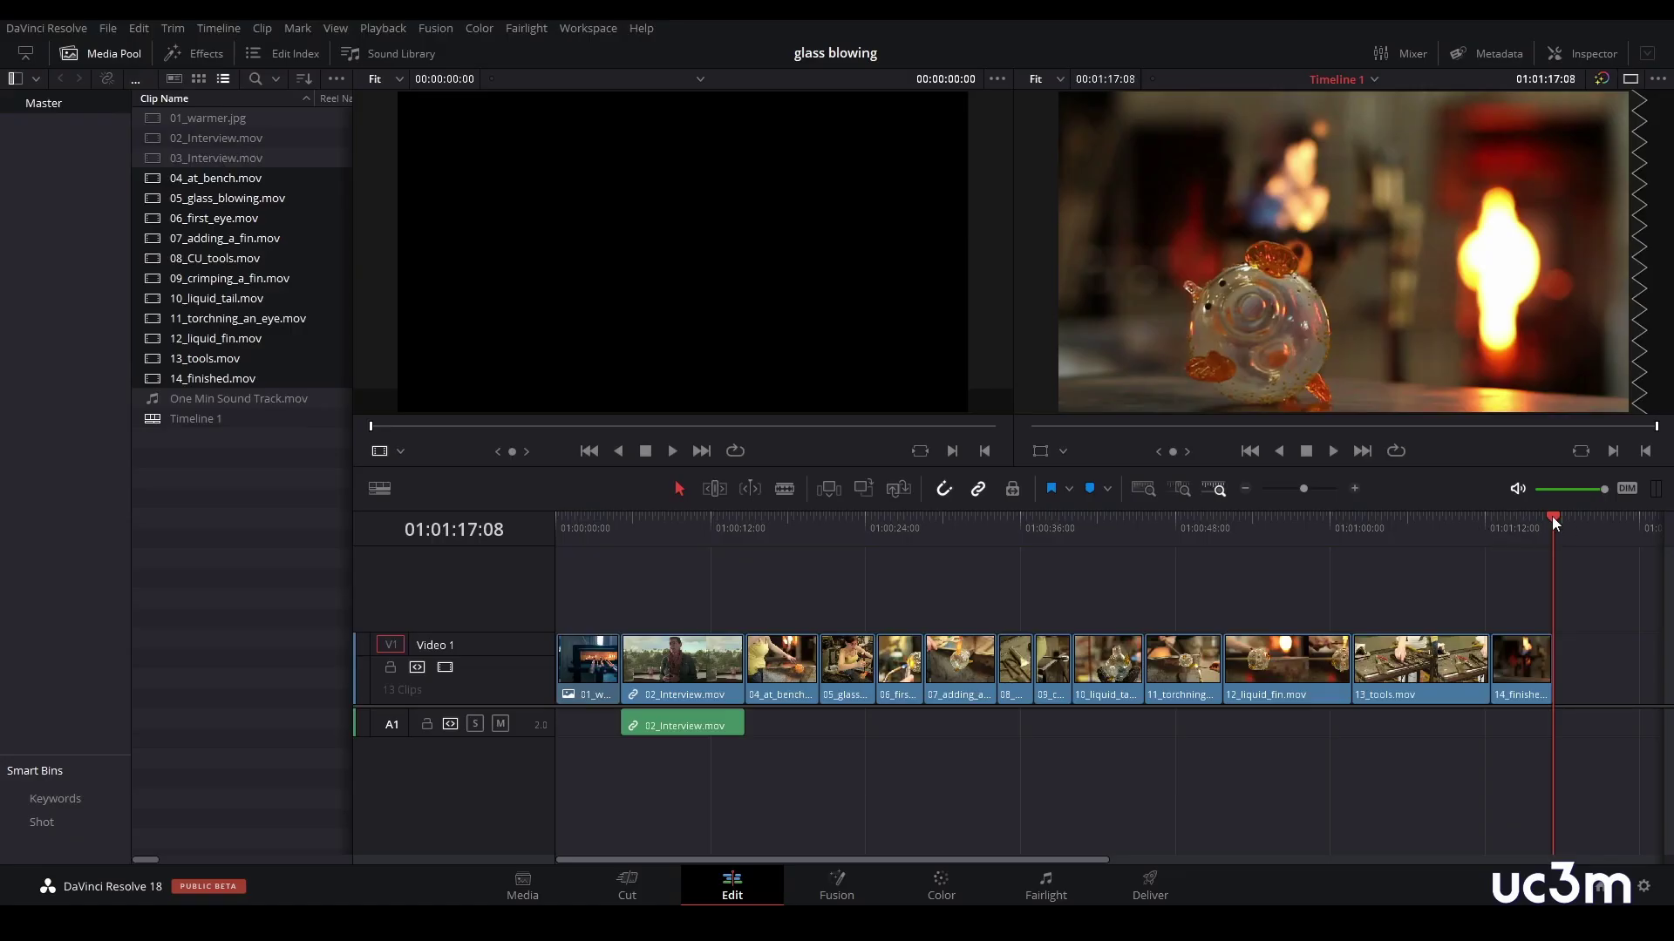
pyautogui.moveTo(1552, 516)
pyautogui.mouseDown()
pyautogui.moveTo(515, 546)
pyautogui.moveTo(1555, 584)
pyautogui.mouseUp()
pyautogui.doubleClick(154, 157)
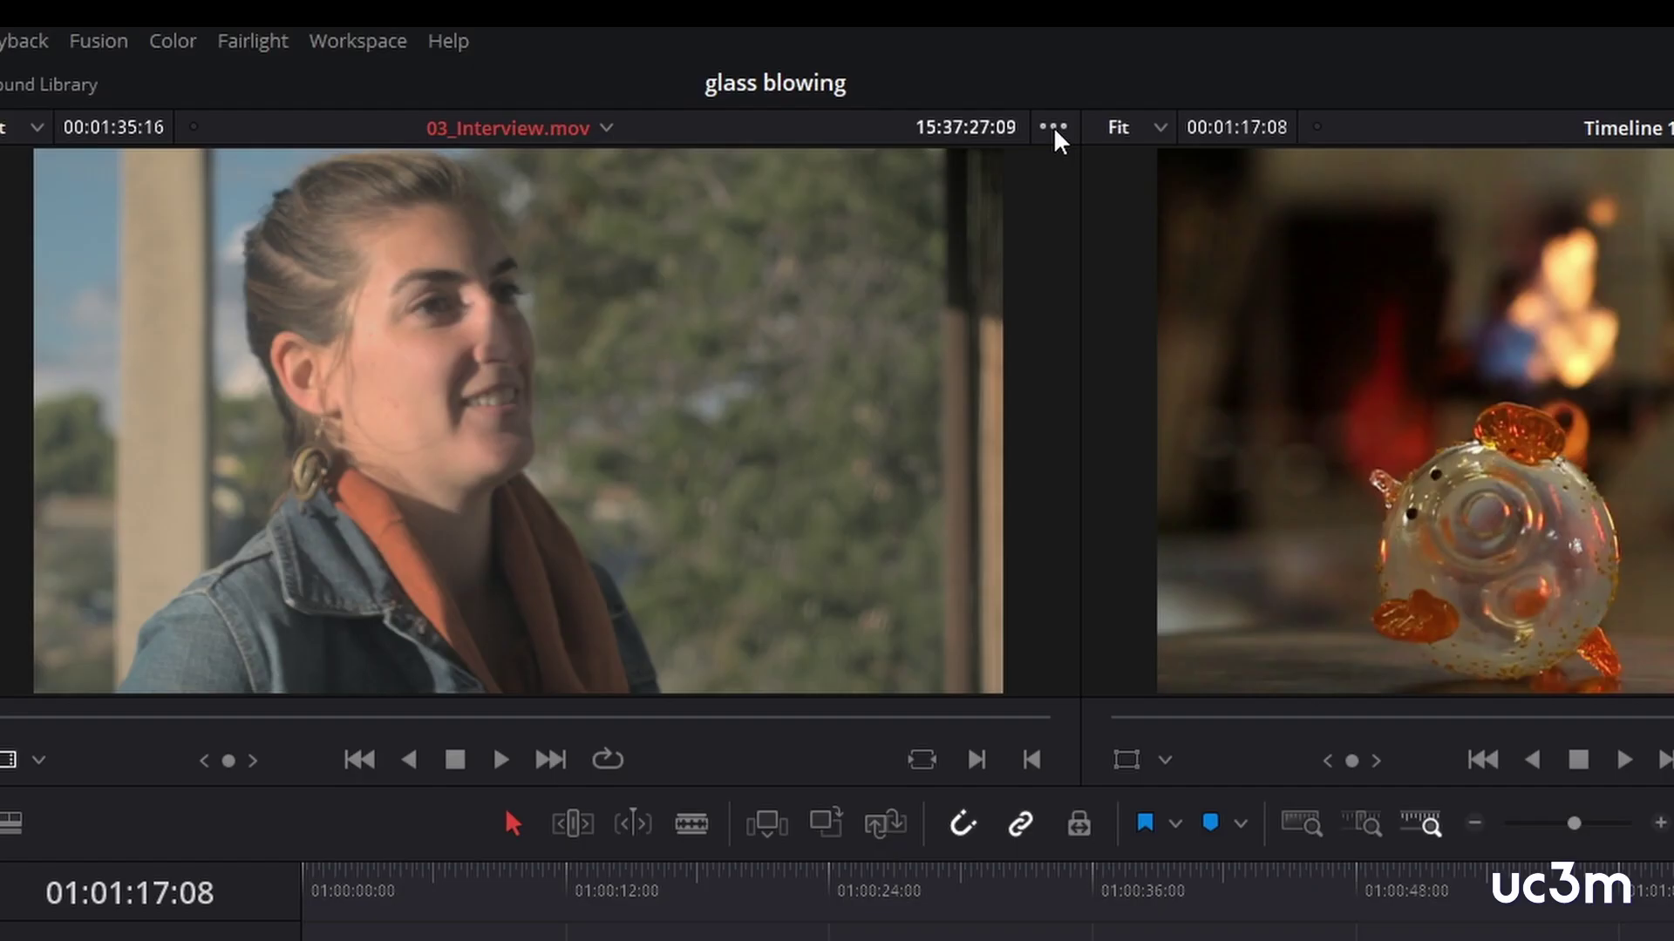
# - Enable Show Zoomed Audio Waveform in the source viewer's options for 03_Interview.mov
pyautogui.click(1053, 127)
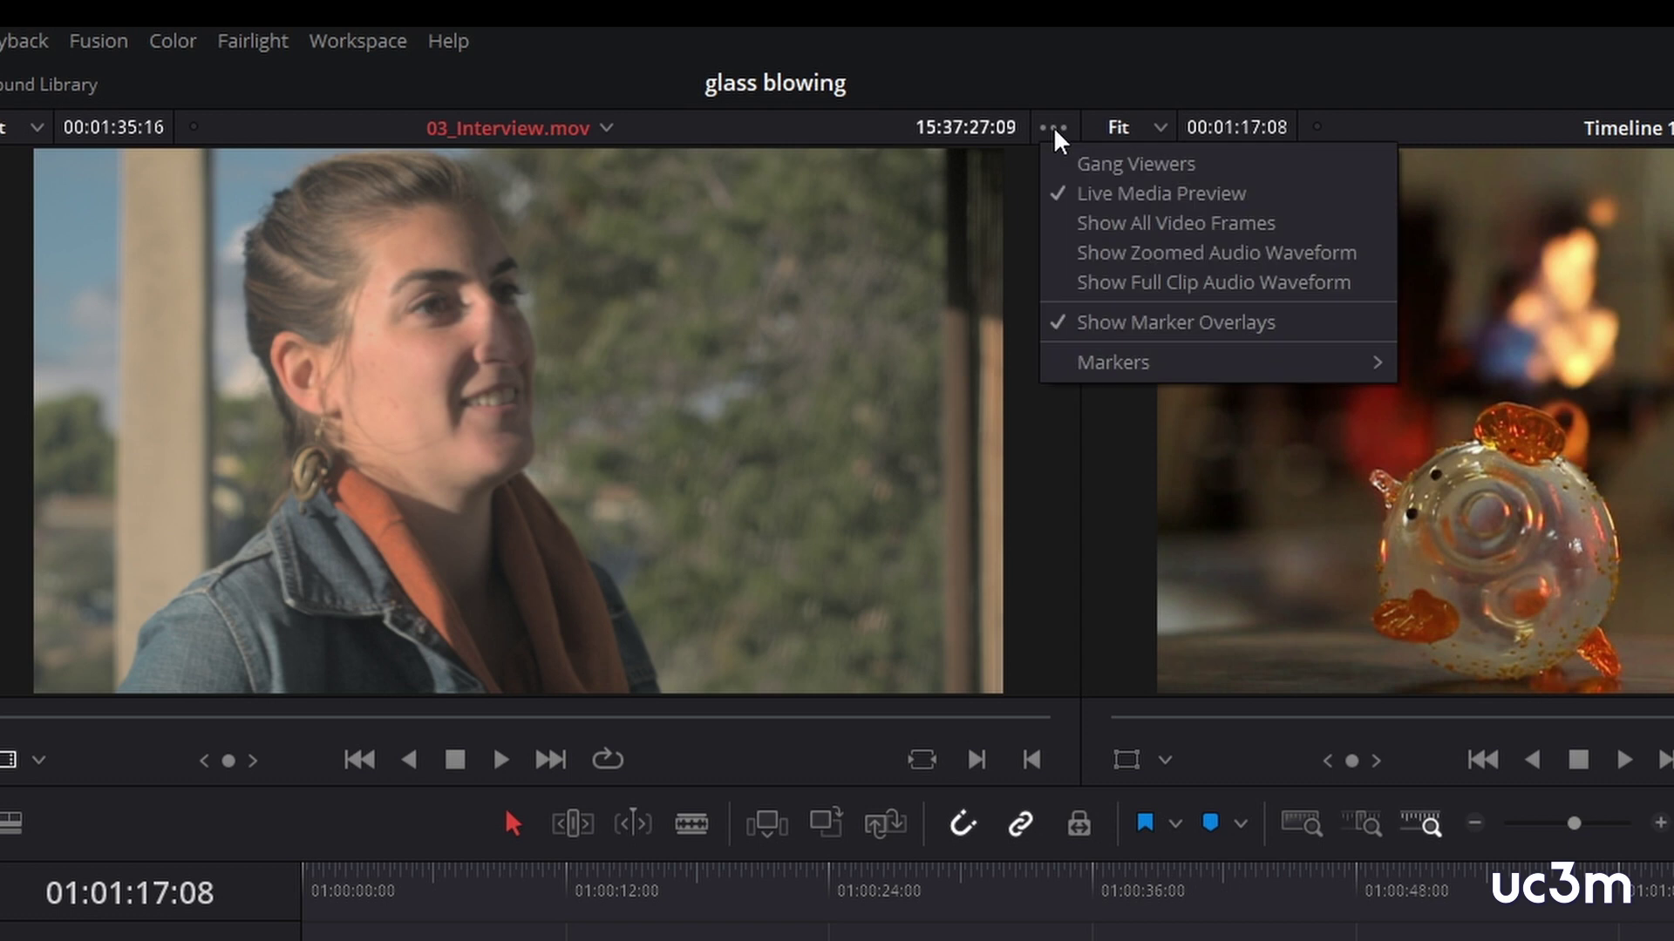
pyautogui.click(1220, 253)
pyautogui.click(670, 448)
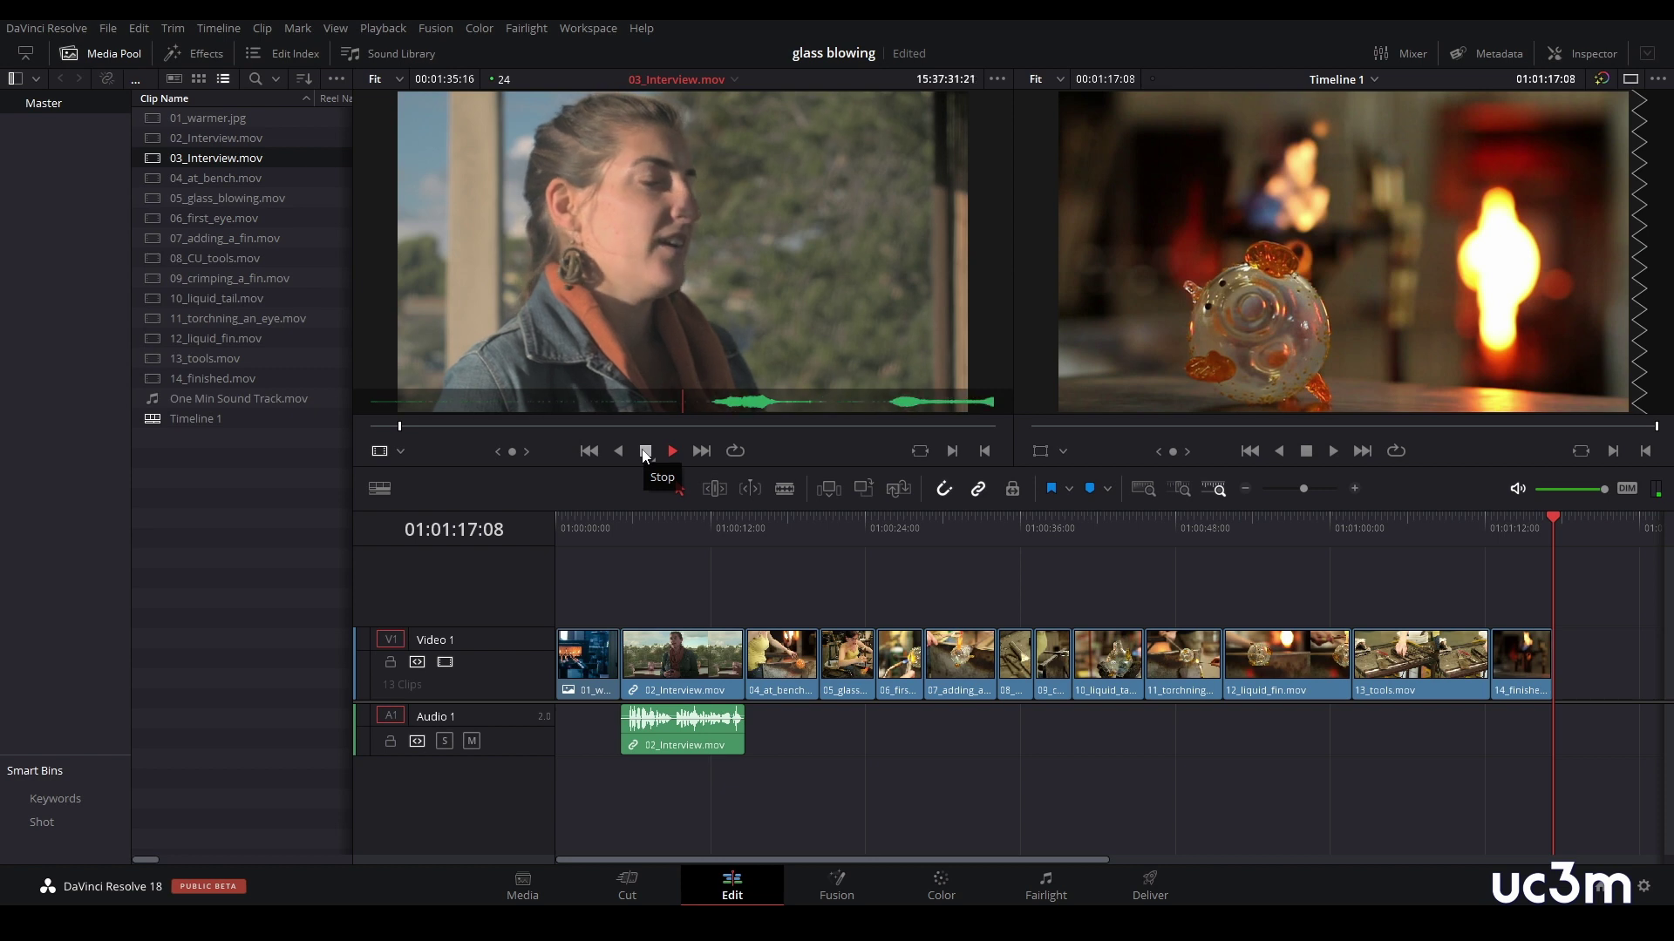
# - Play, stop and jog through 03_Interview.mov to find where the phrase starts, near 15:38:06
pyautogui.click(645, 451)
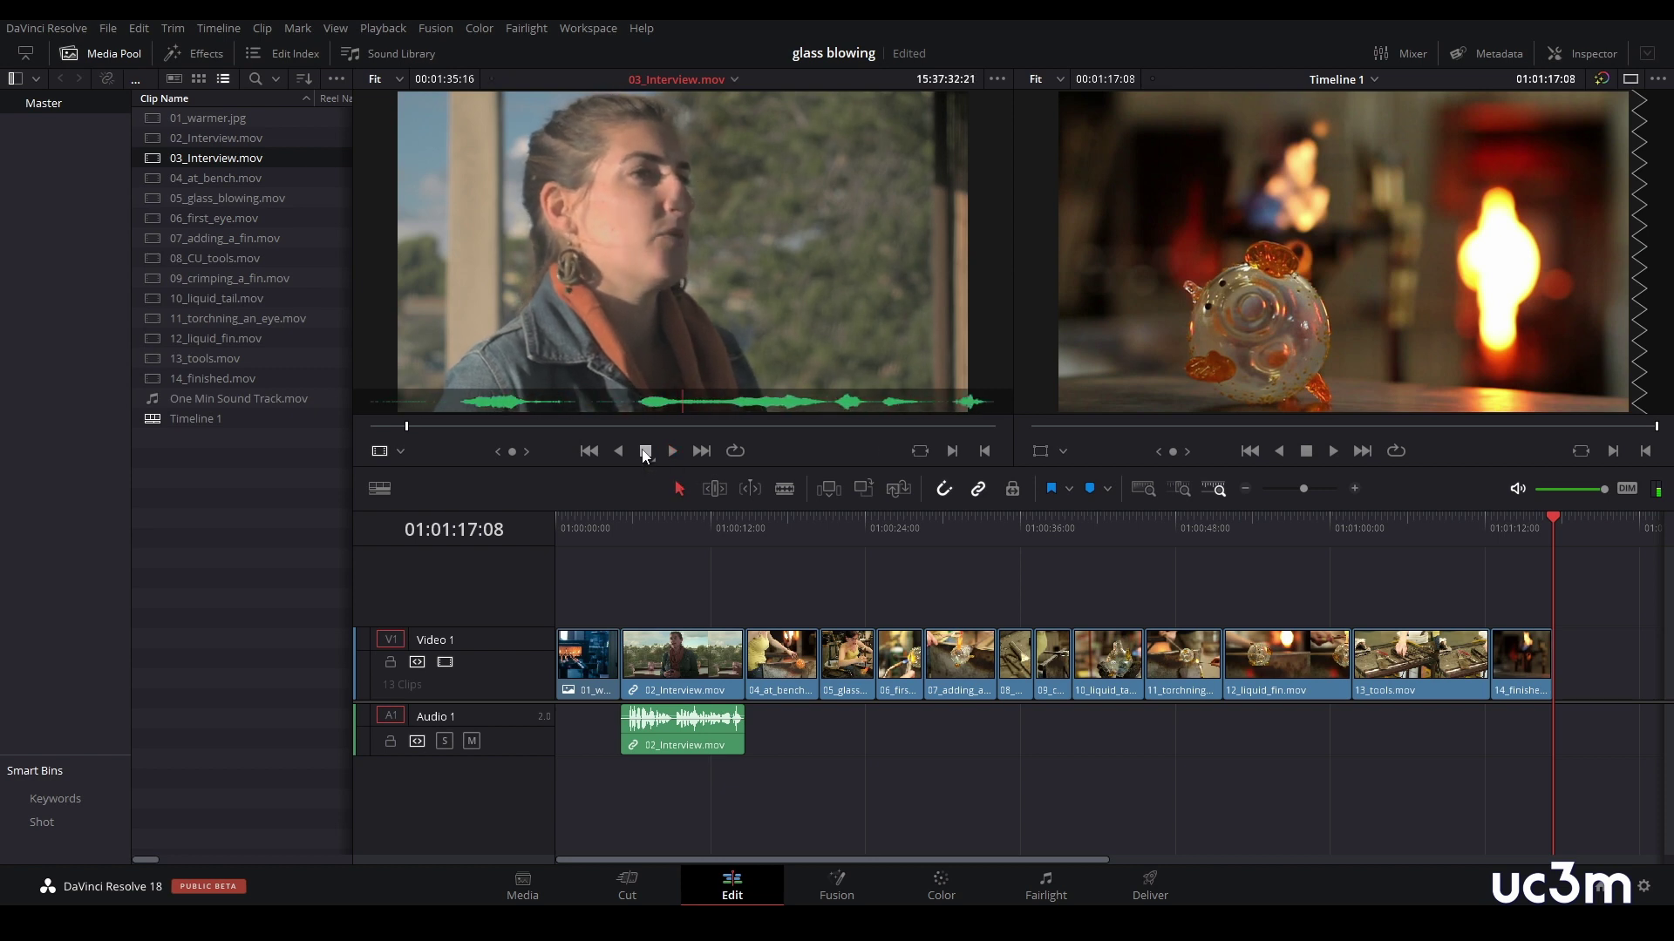
pyautogui.press('j')
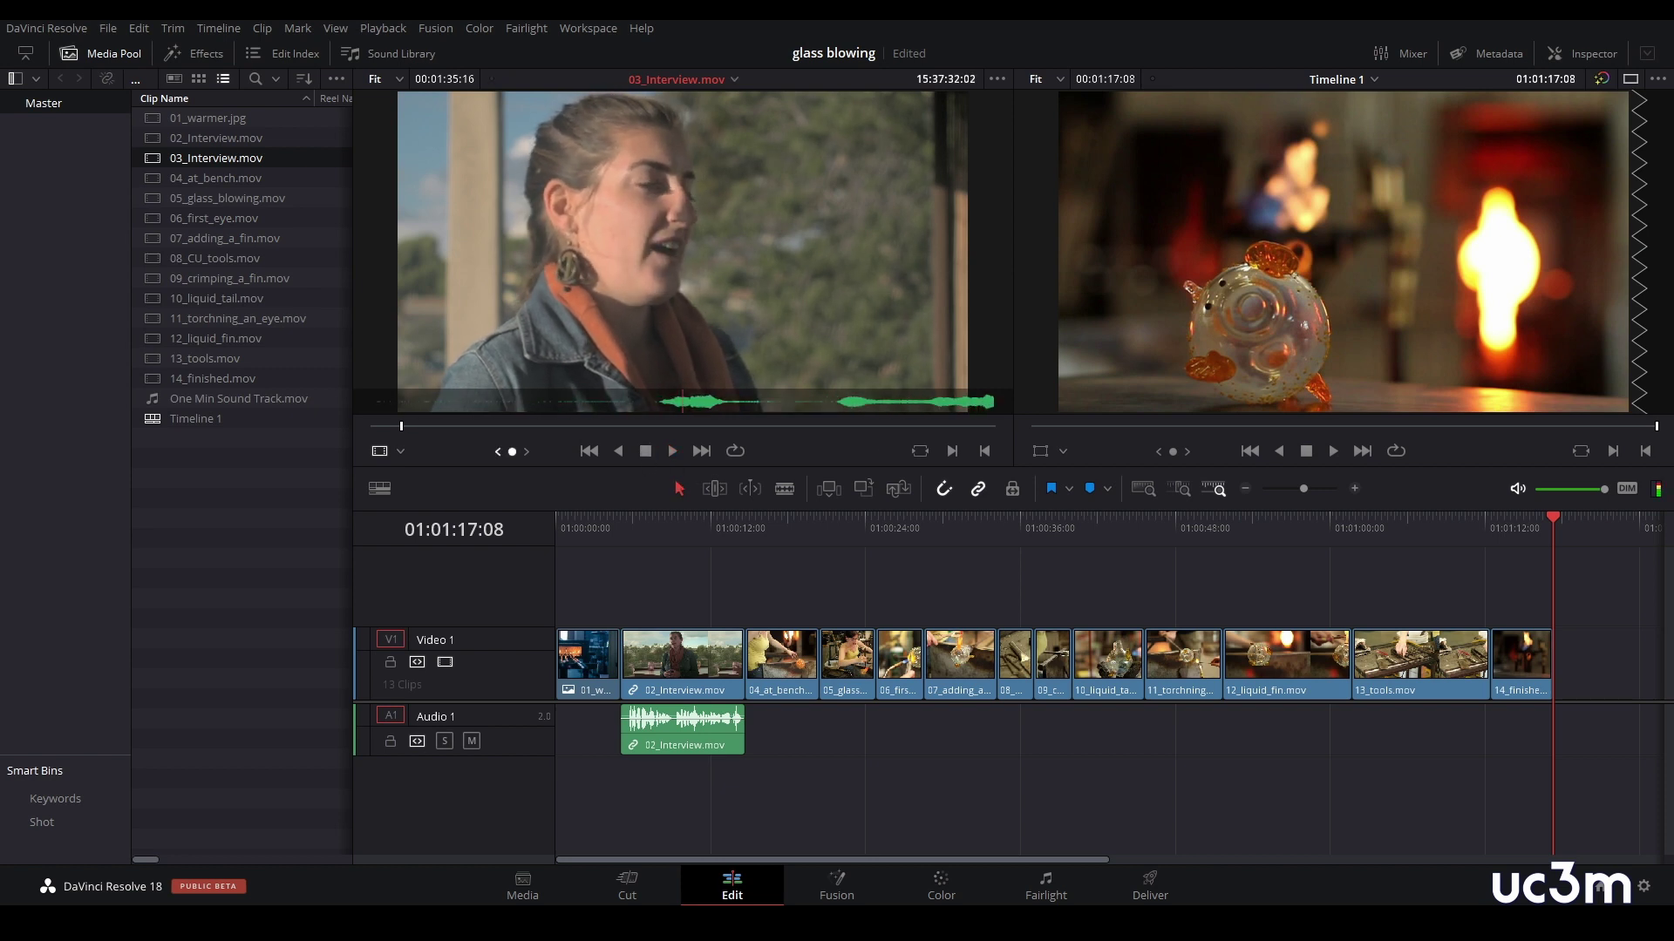
pyautogui.press('k')
pyautogui.click(672, 452)
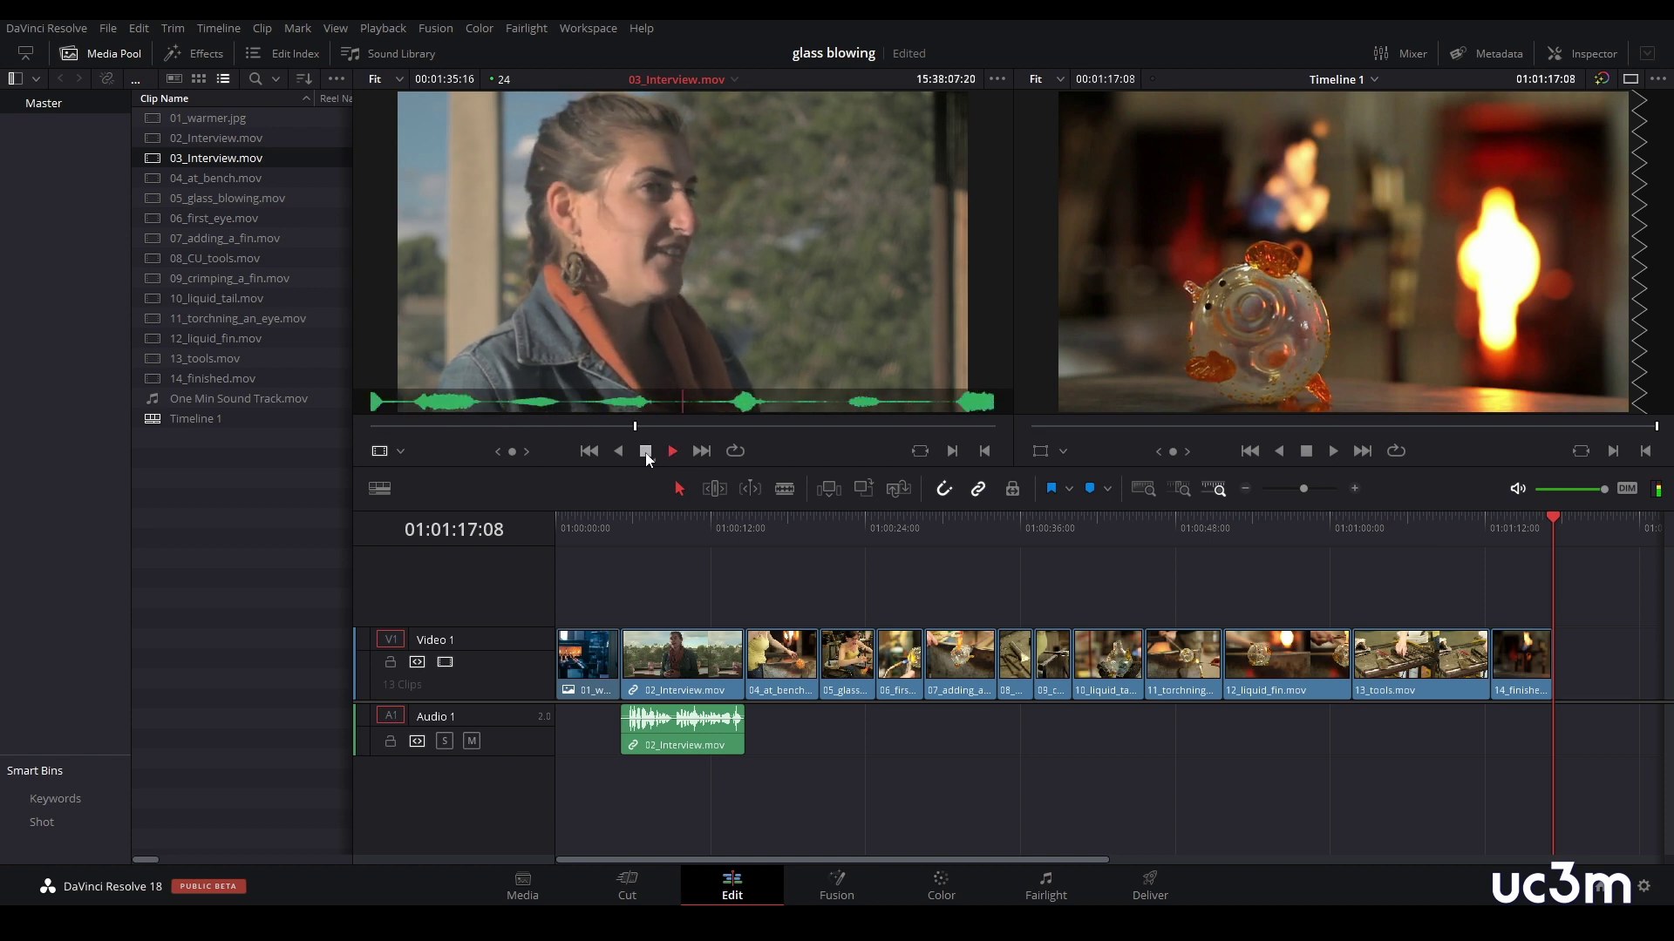
pyautogui.click(646, 451)
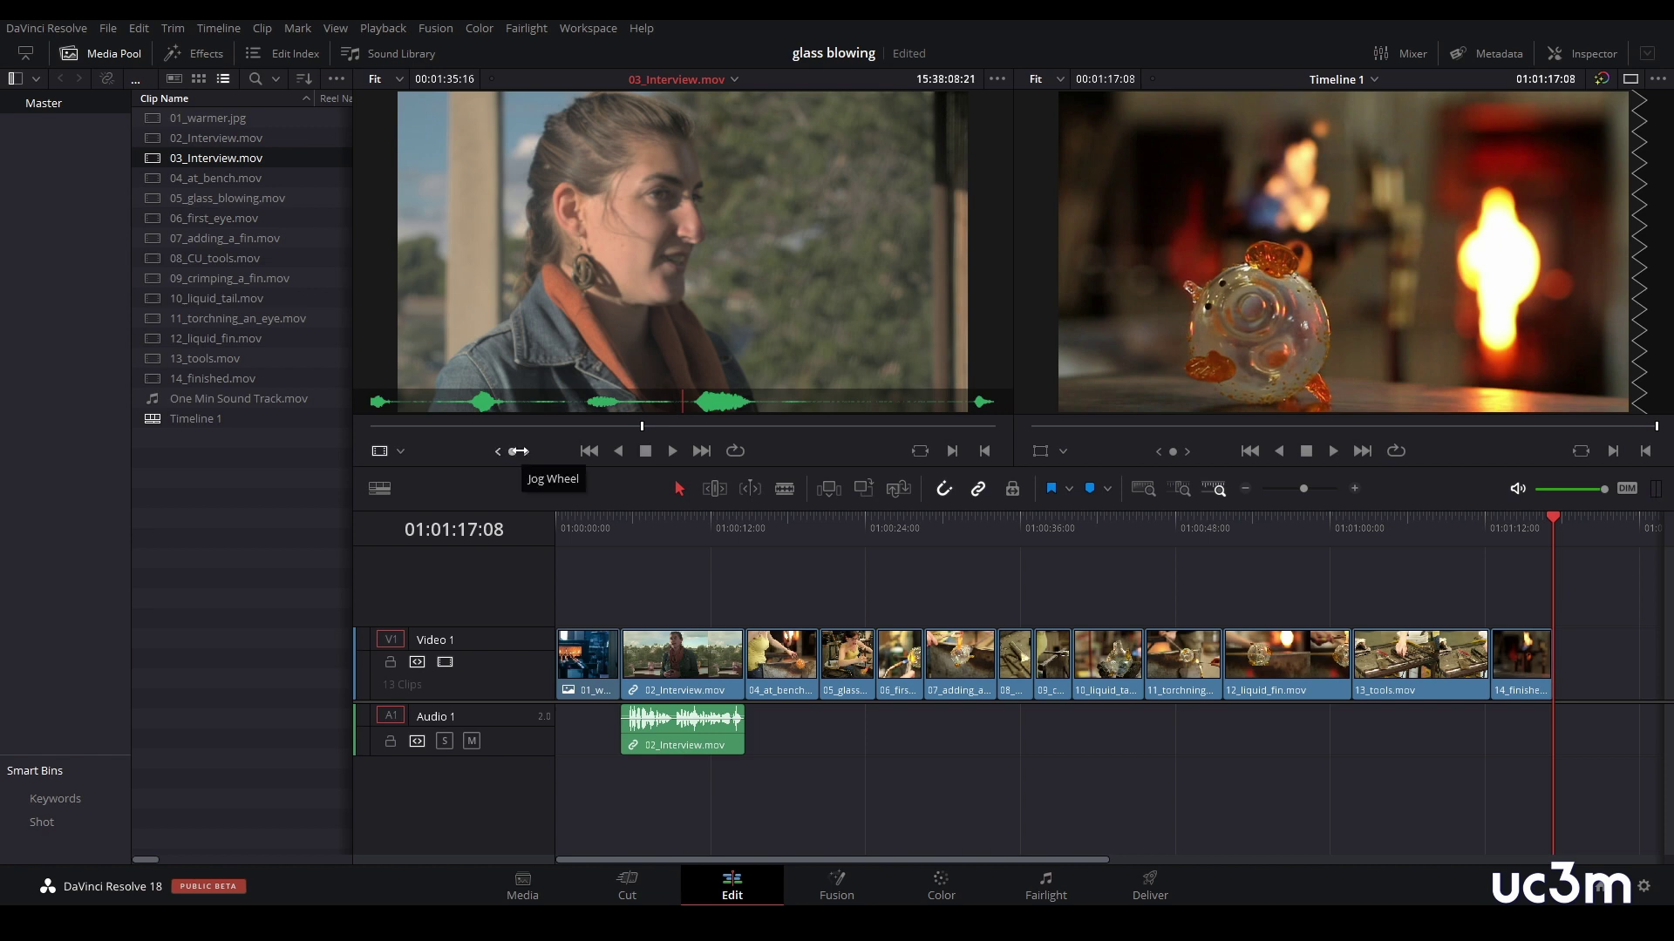
pyautogui.moveTo(518, 450); pyautogui.dragTo(501, 451)
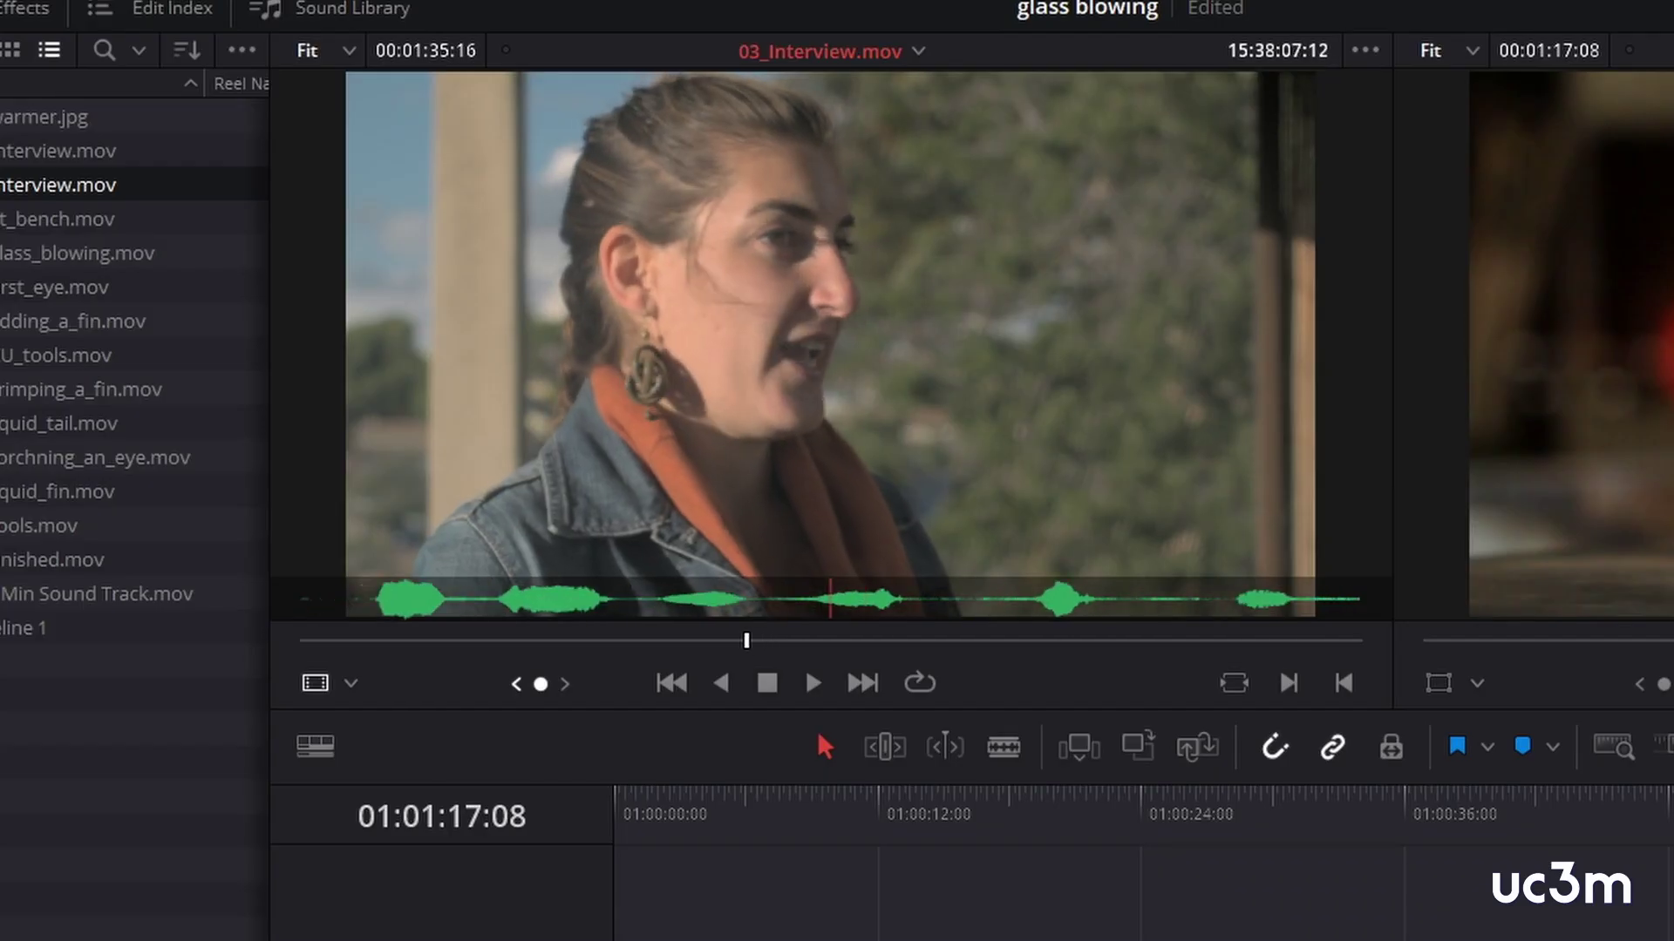
pyautogui.click(811, 685)
pyautogui.click(769, 683)
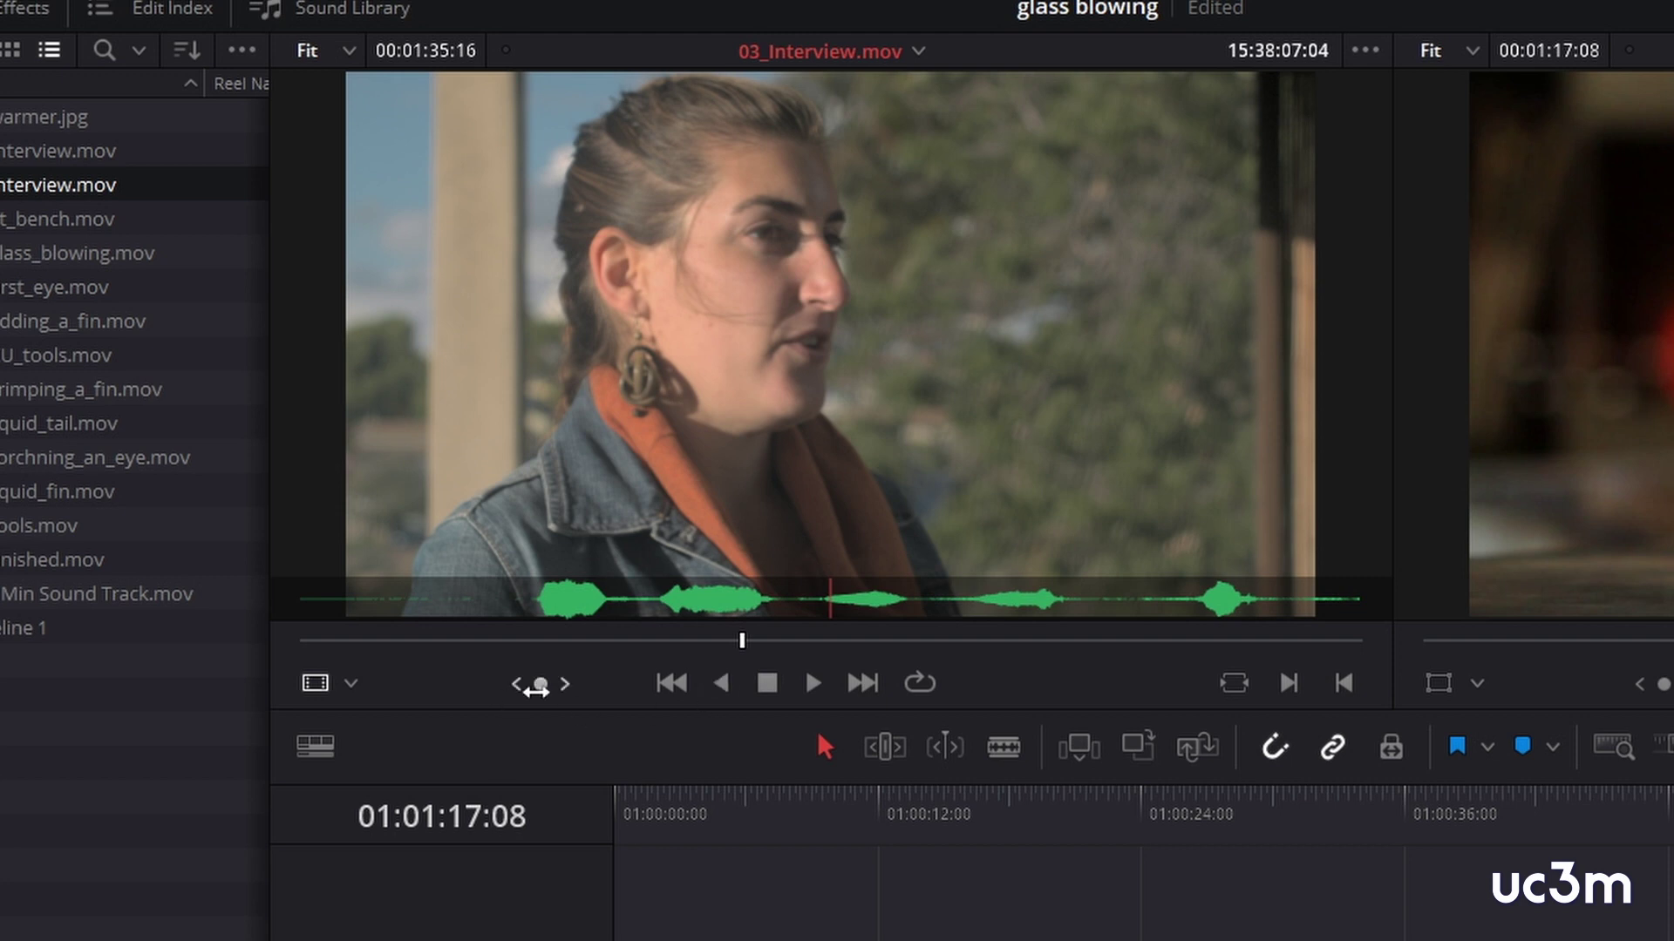
pyautogui.moveTo(541, 684); pyautogui.dragTo(561, 683)
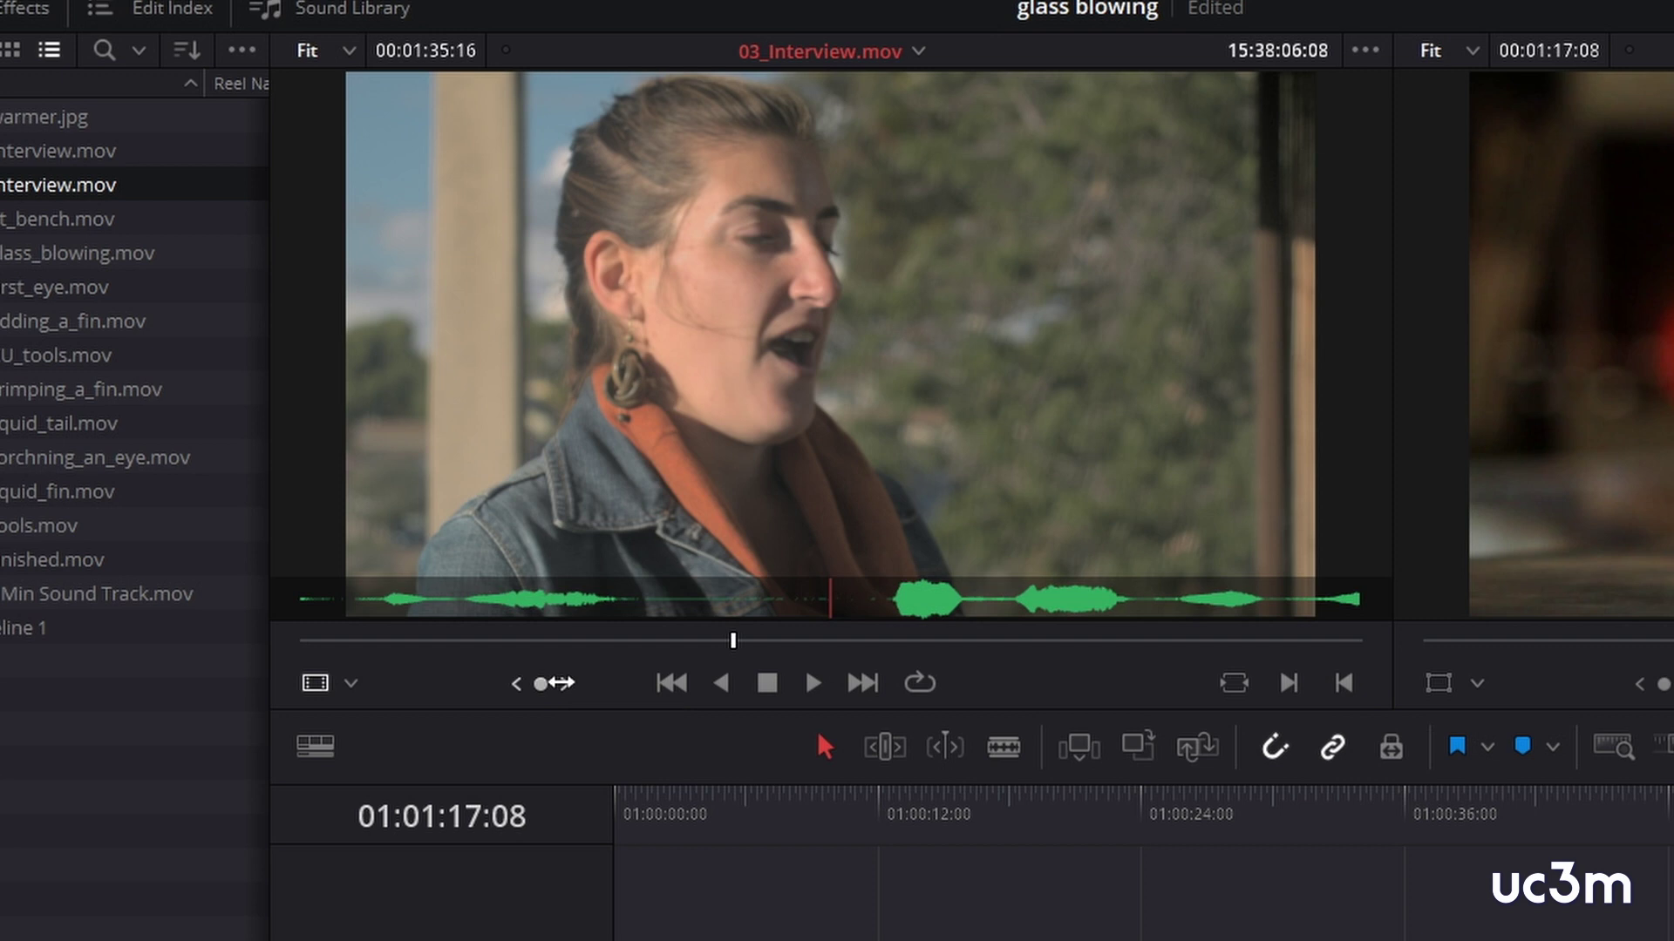
# - Mark the In point at 15:38:06:08, then move forward to 15:38:08:04
pyautogui.press('i')
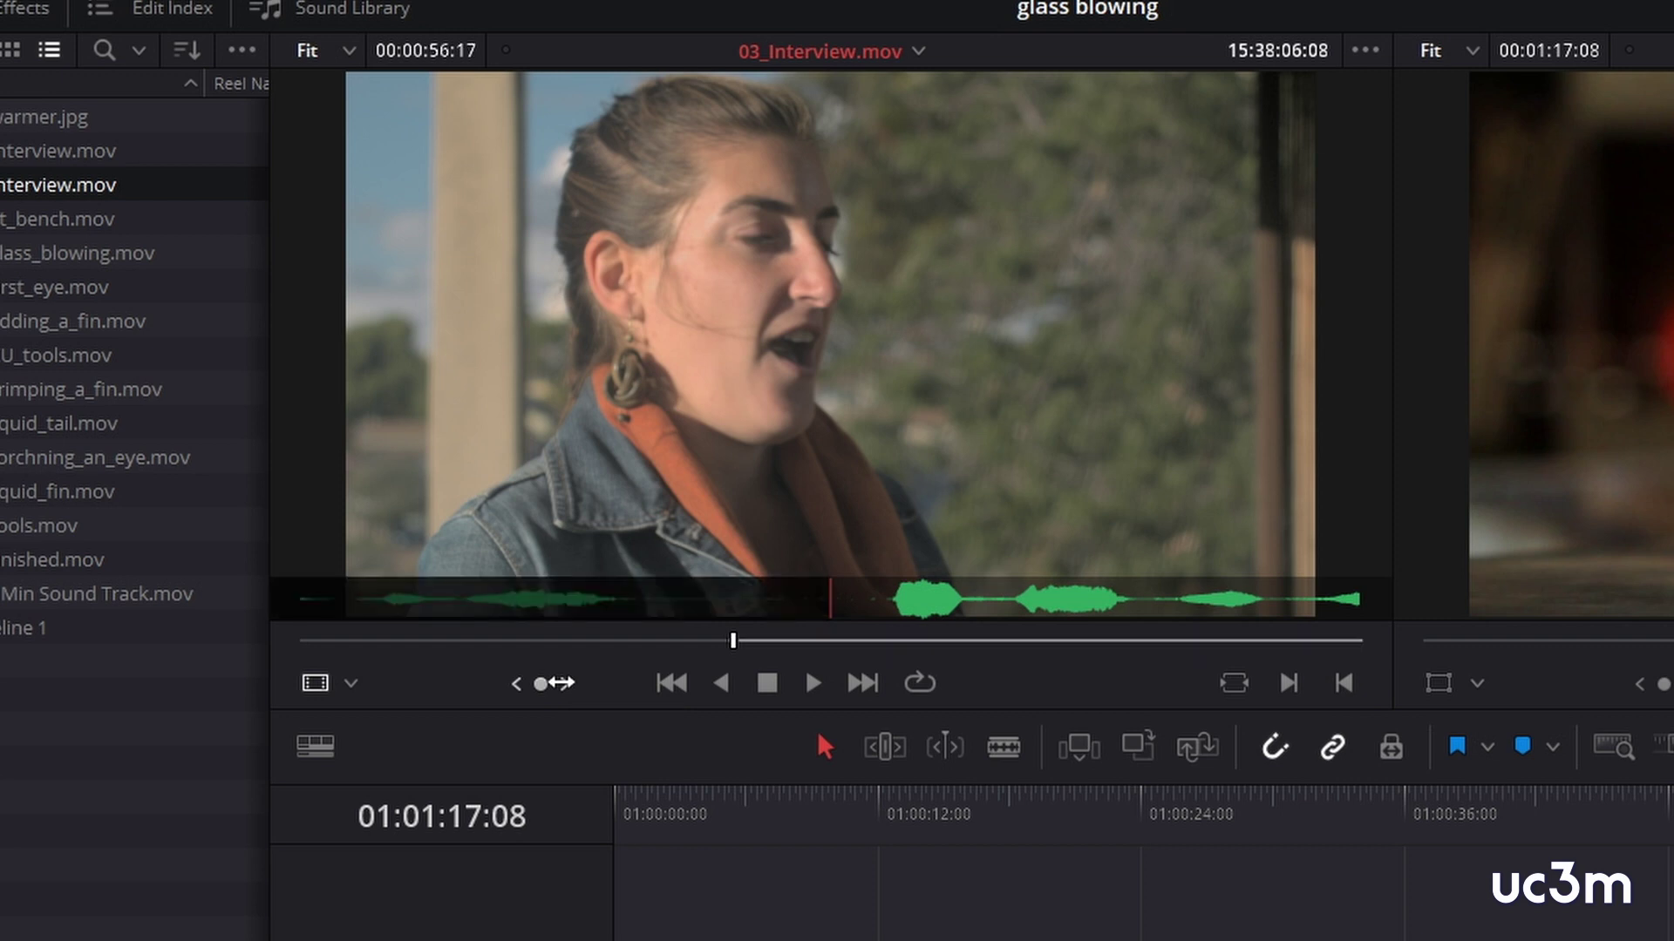
pyautogui.click(742, 642)
pyautogui.moveTo(743, 642); pyautogui.dragTo(752, 642)
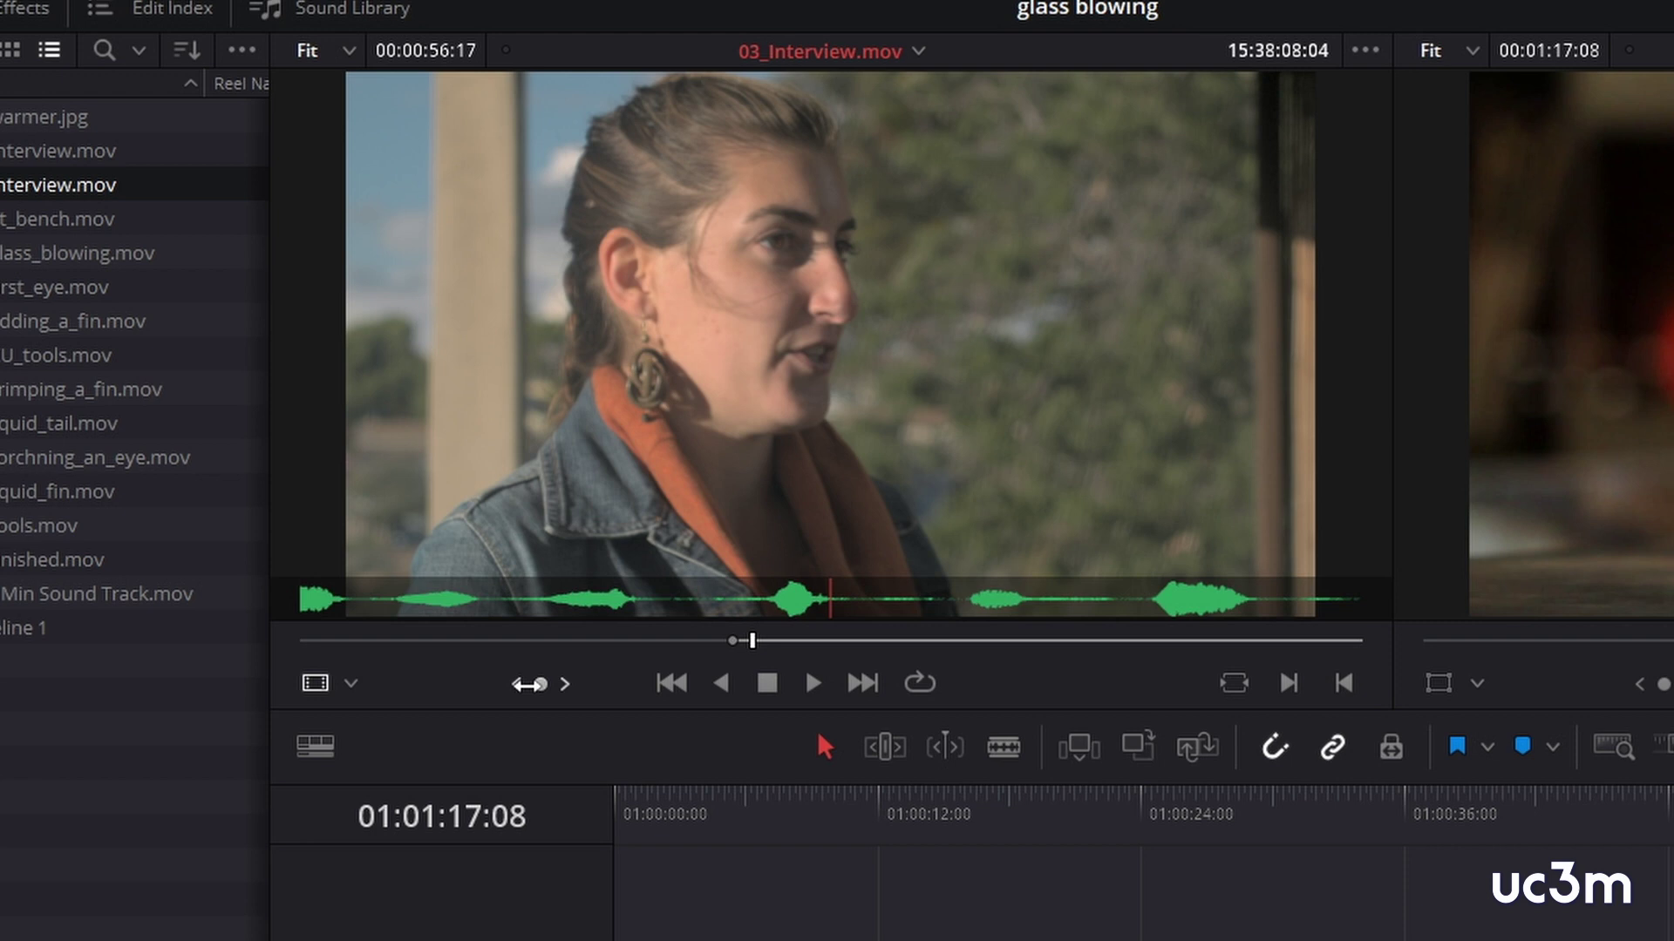
# - Play ahead and mark the Out point near 15:38:40, giving a 00:00:34:04 duration
pyautogui.press('l')
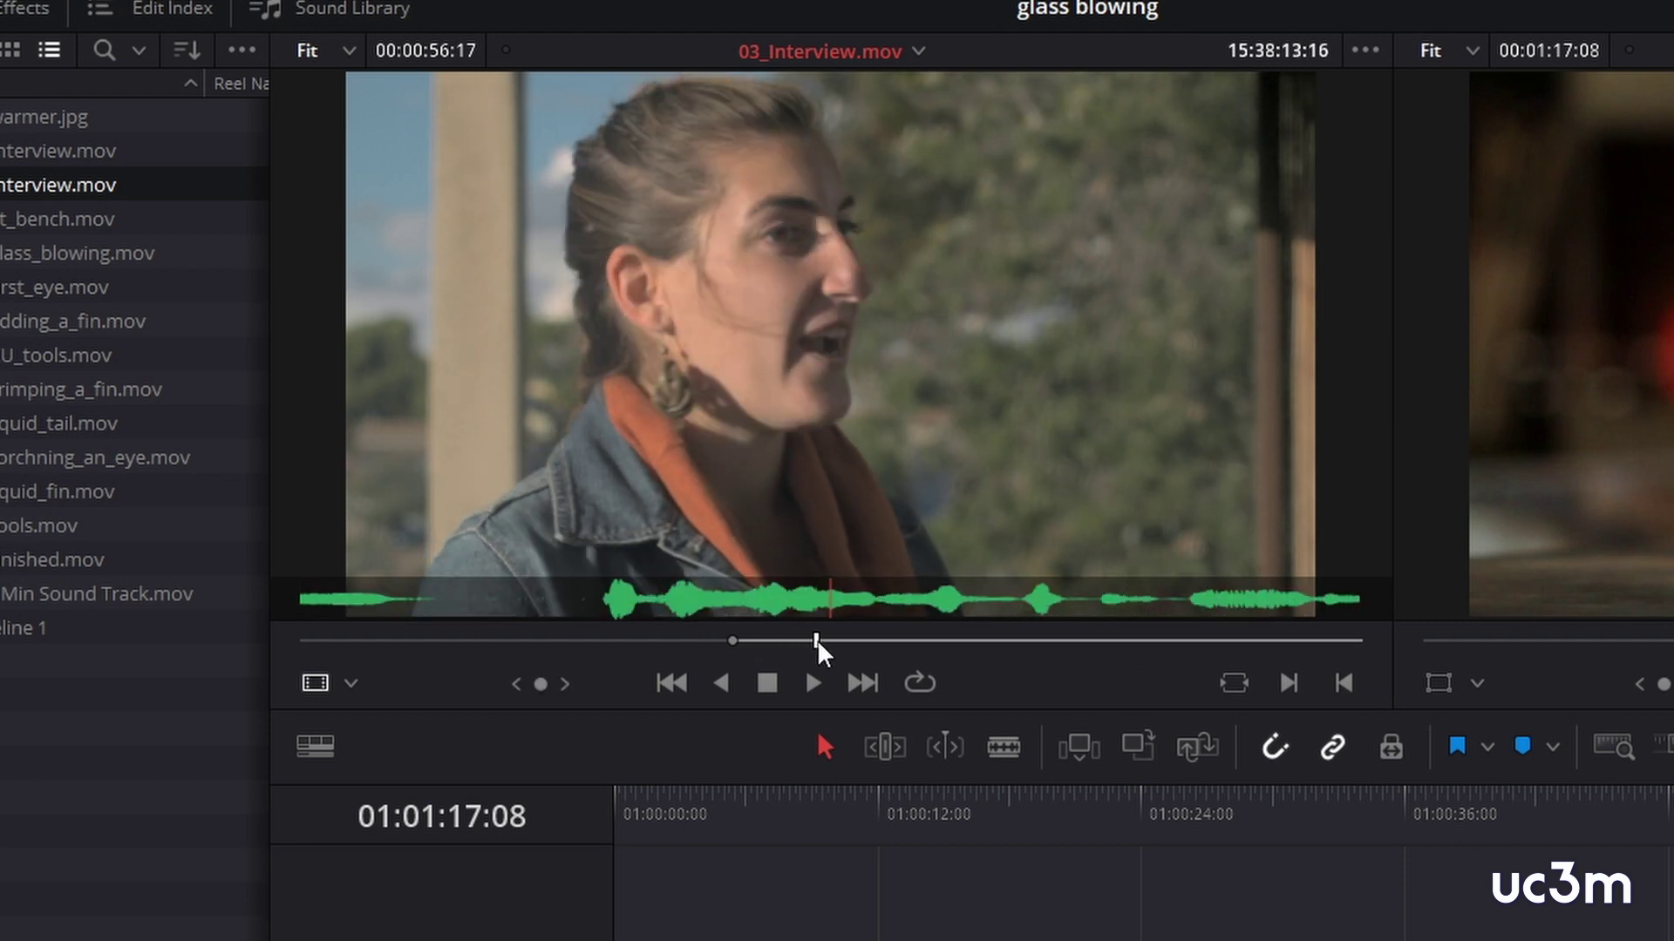
pyautogui.press('l')
pyautogui.press('l')
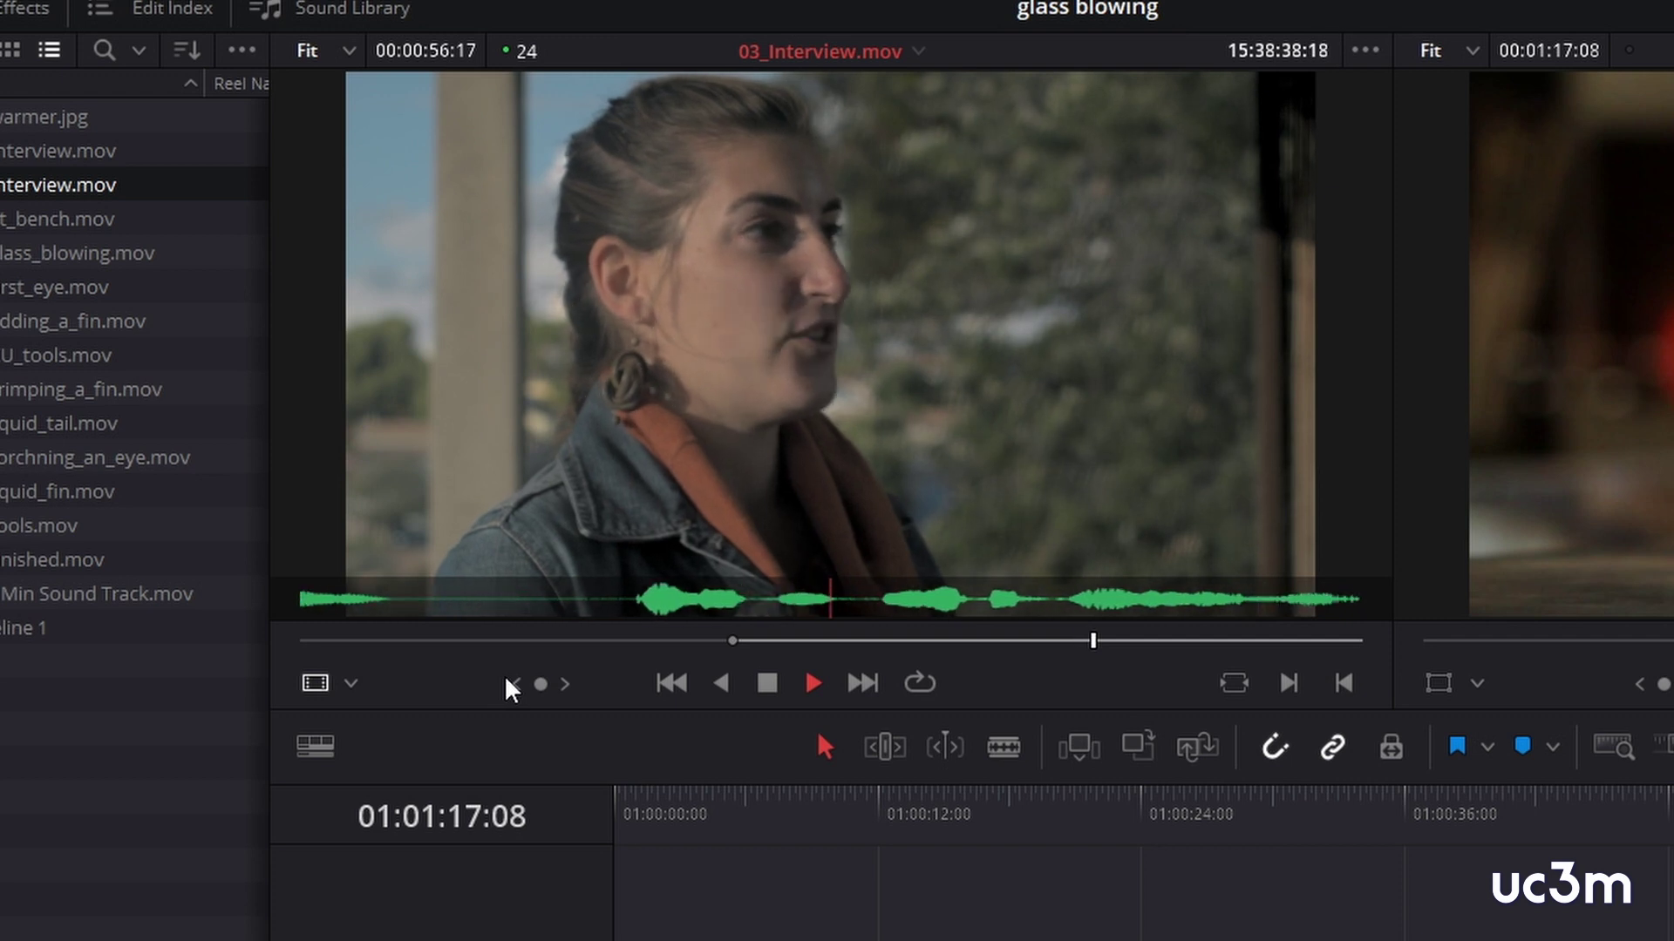
pyautogui.press('k')
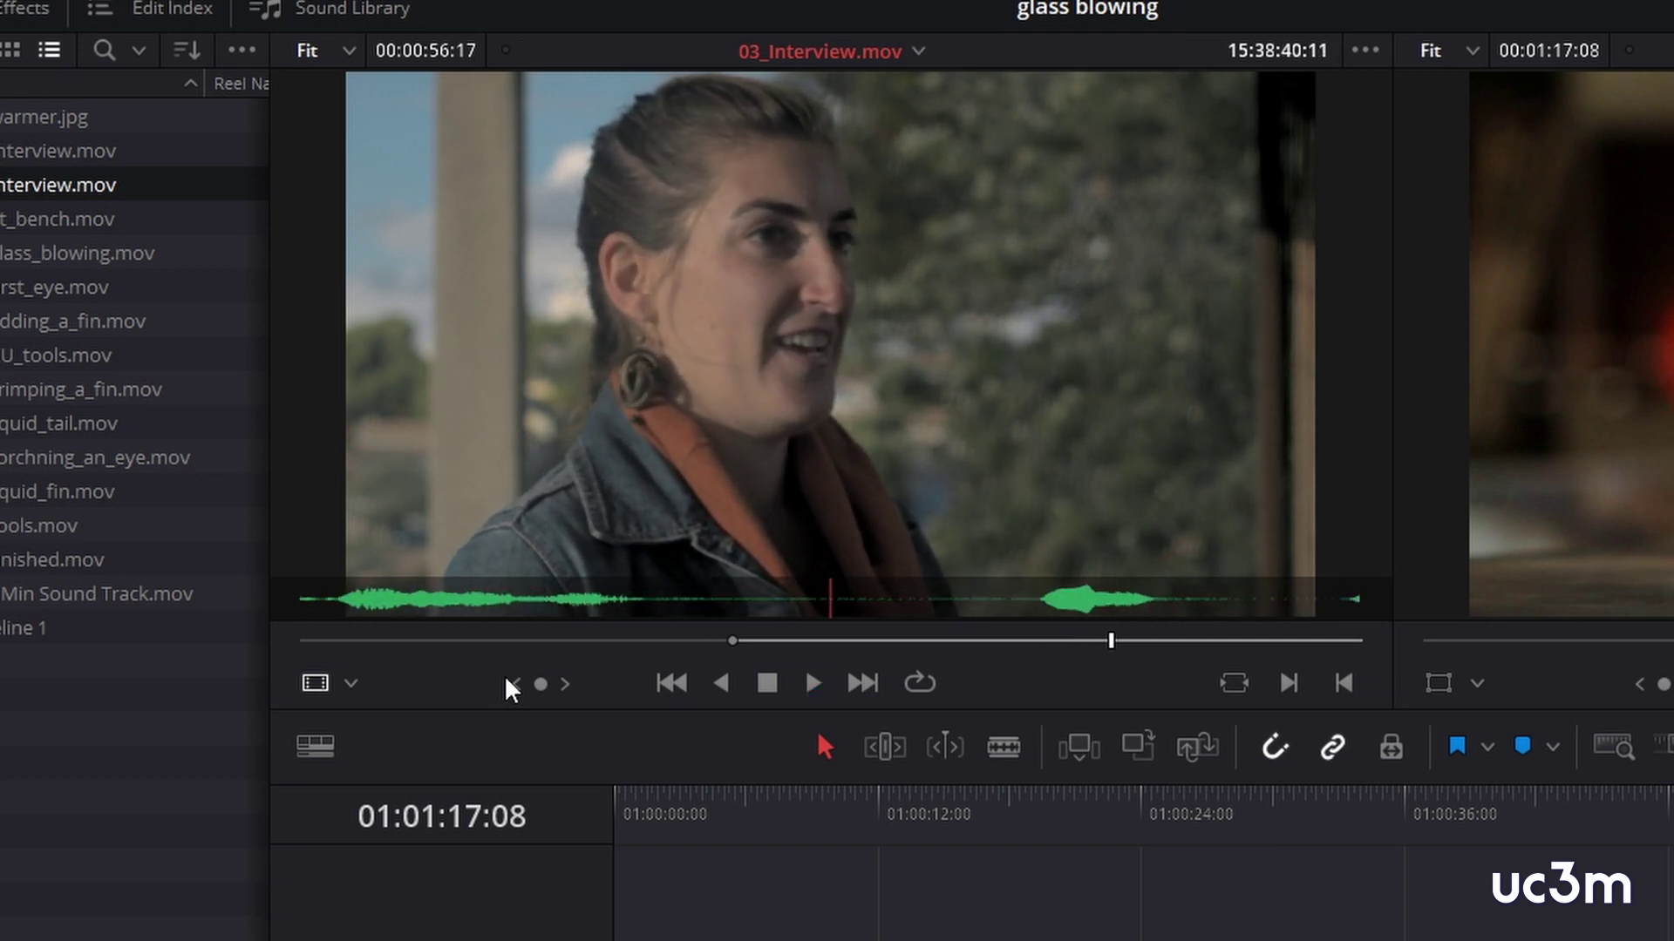
pyautogui.press('o')
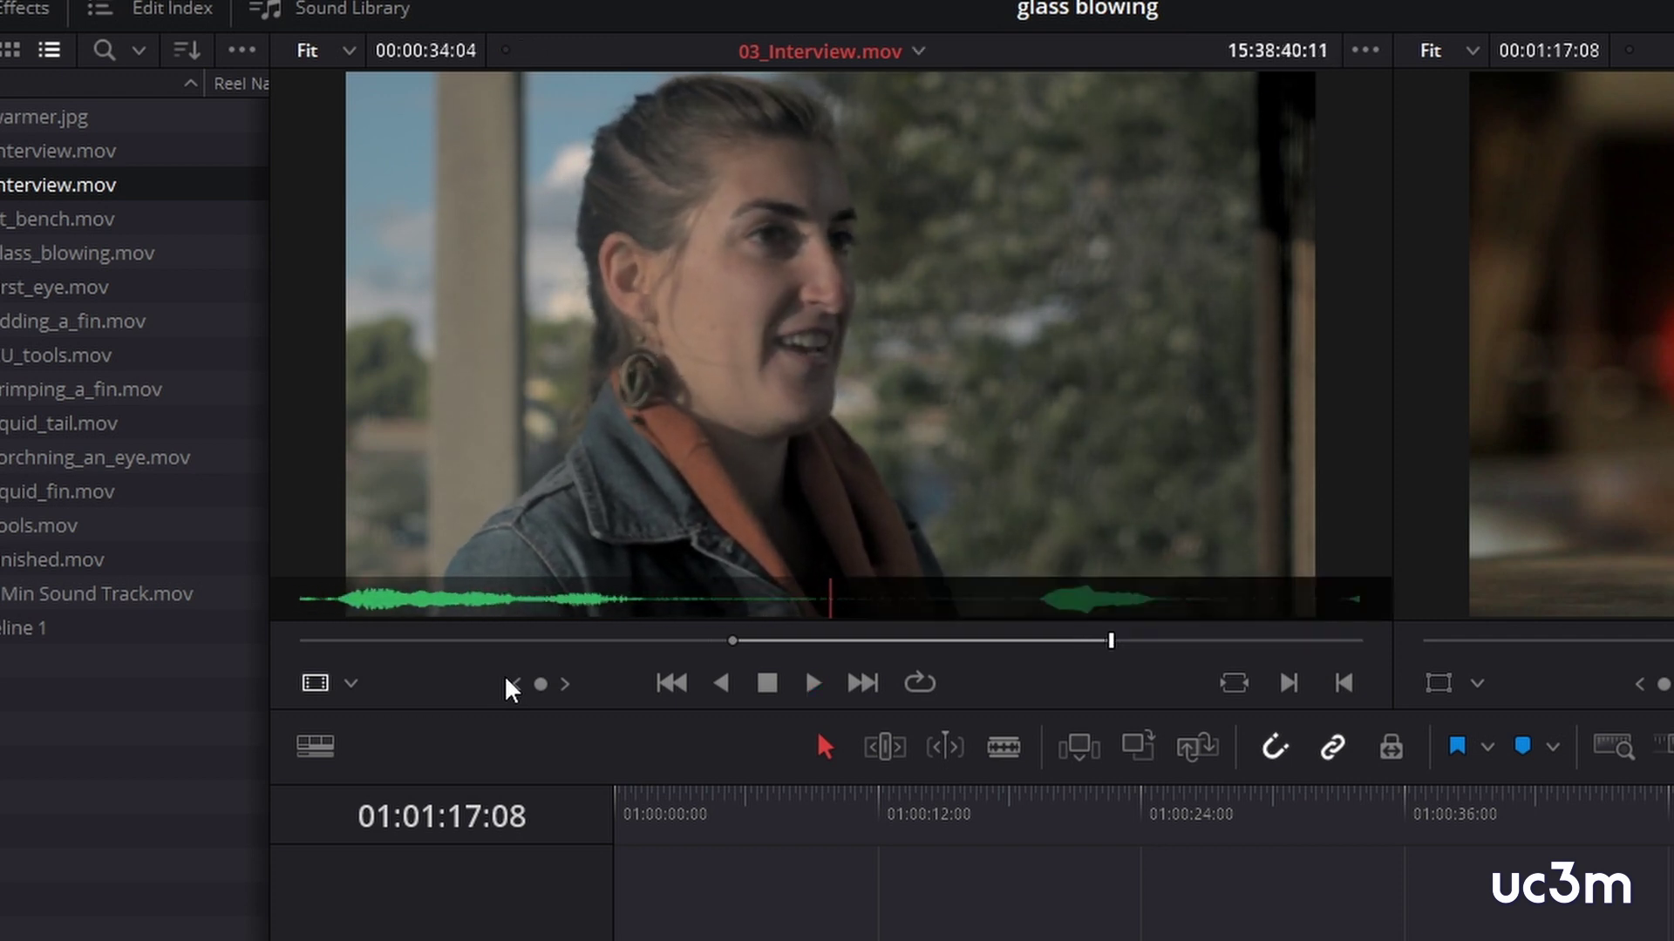
pyautogui.moveTo(1111, 641); pyautogui.dragTo(1082, 641)
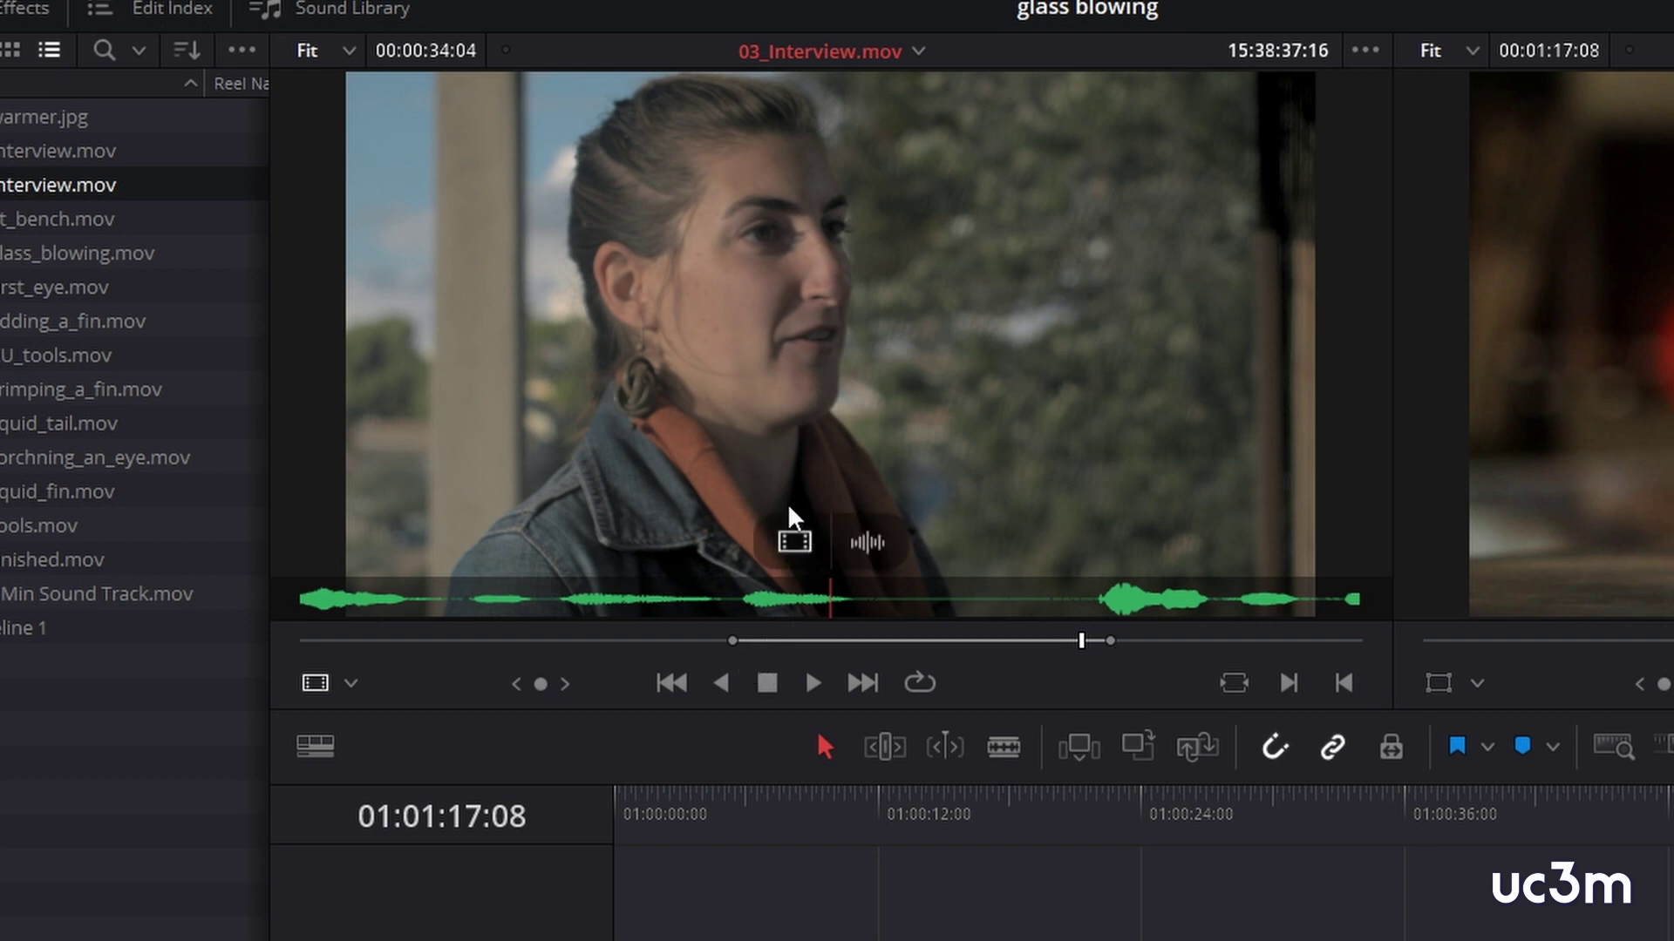
# - Drag only the marked 03_Interview.mov audio onto Audio 1, after the 02_Interview.mov audio
pyautogui.moveTo(432, 74)
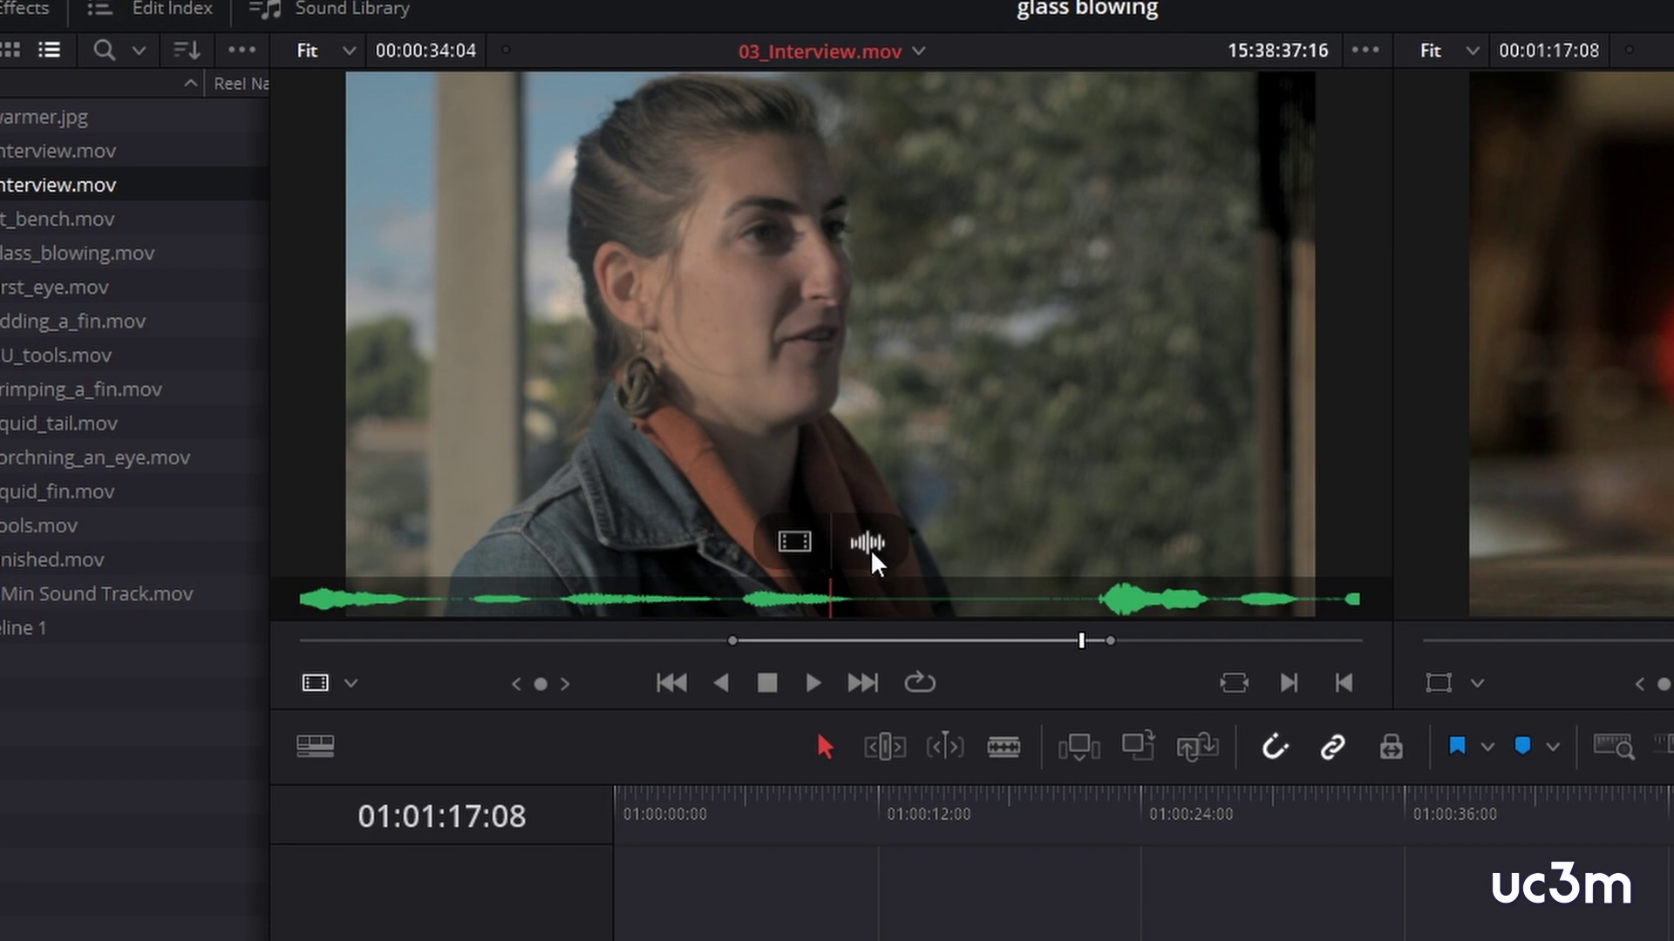
pyautogui.moveTo(877, 562)
pyautogui.mouseDown()
pyautogui.moveTo(909, 556)
pyautogui.moveTo(855, 734)
pyautogui.moveTo(828, 734)
pyautogui.mouseUp()
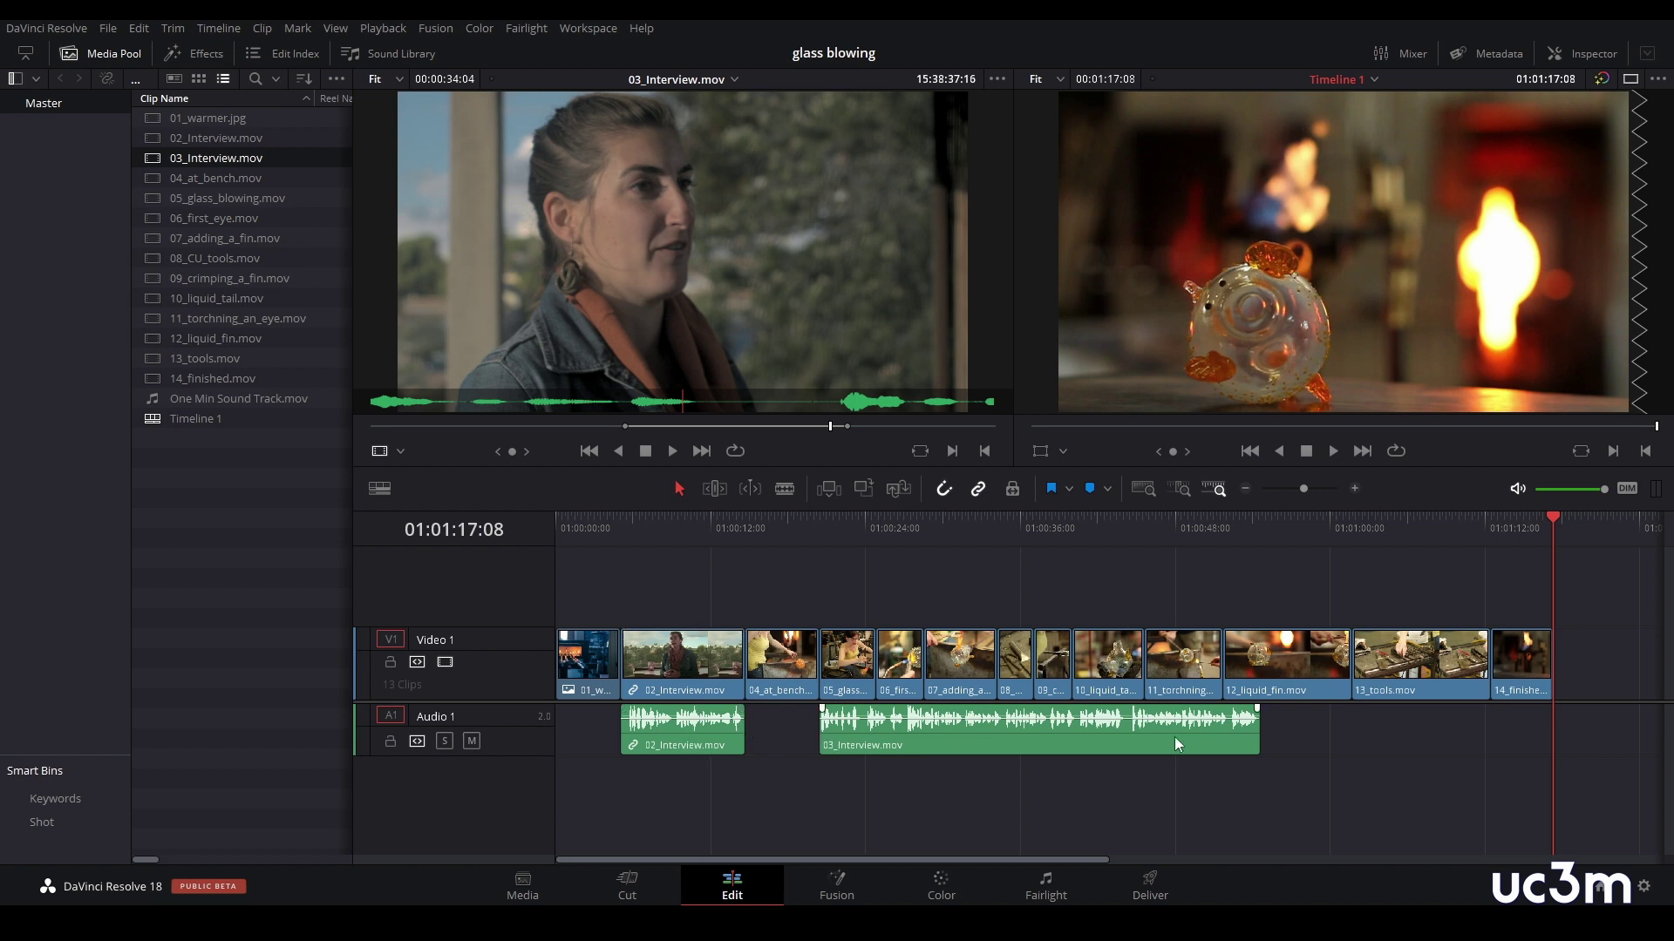
pyautogui.press('q')
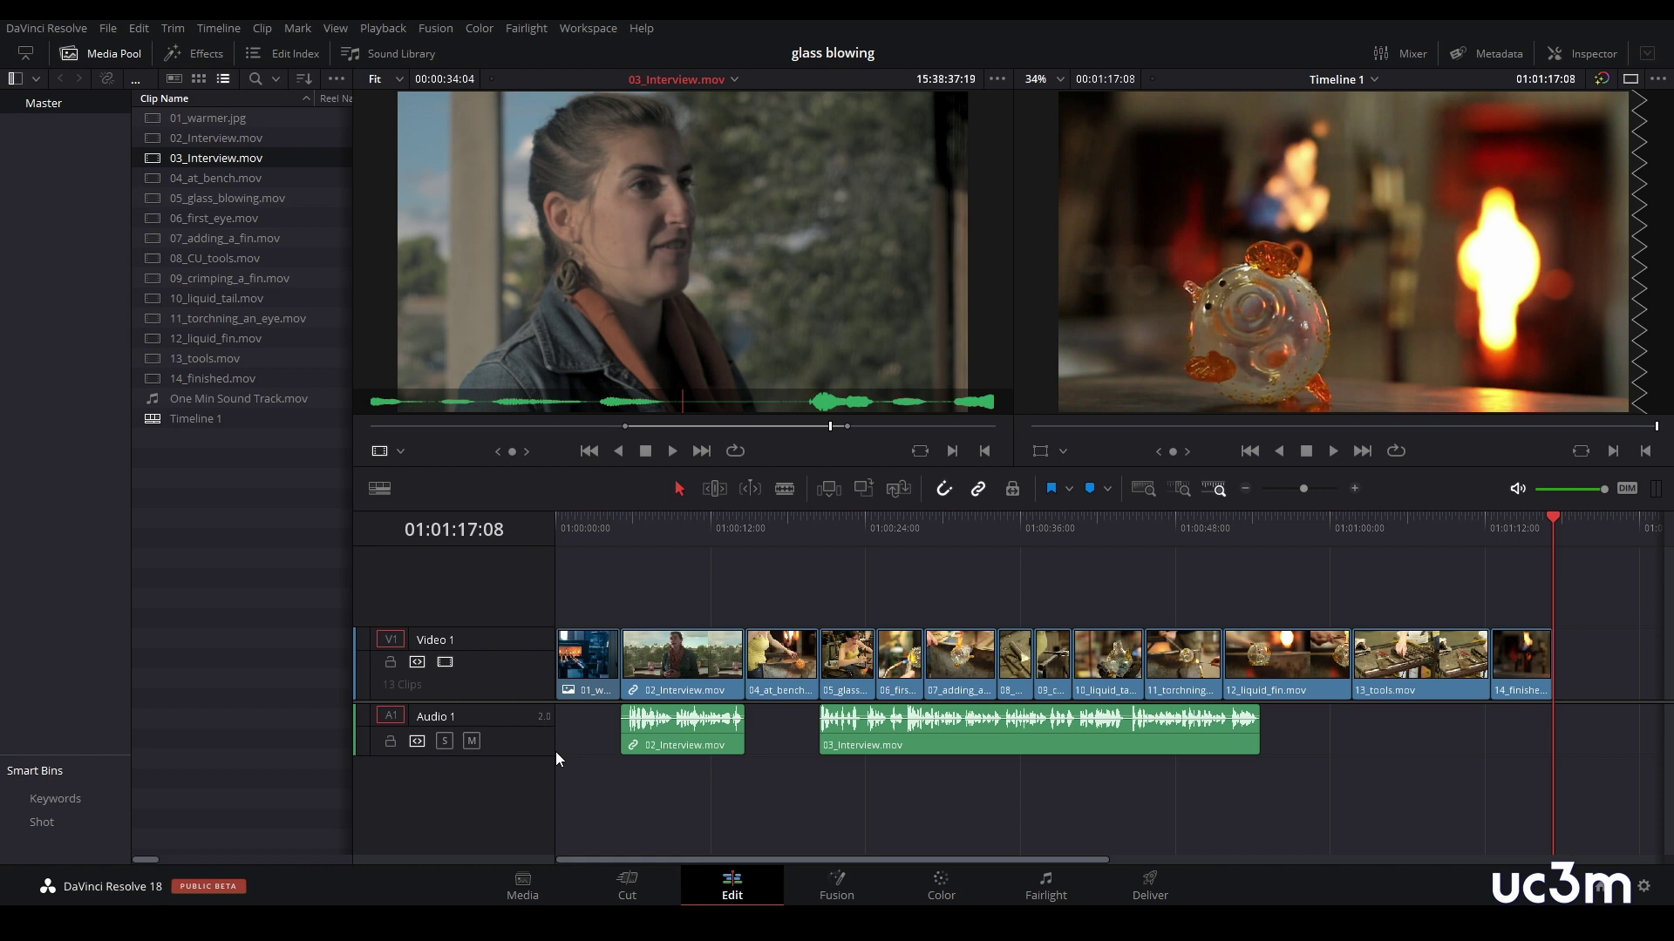
# - Put One Min Sound Track.mov on a new A2 track from the timeline start and play it back
pyautogui.click(221, 399)
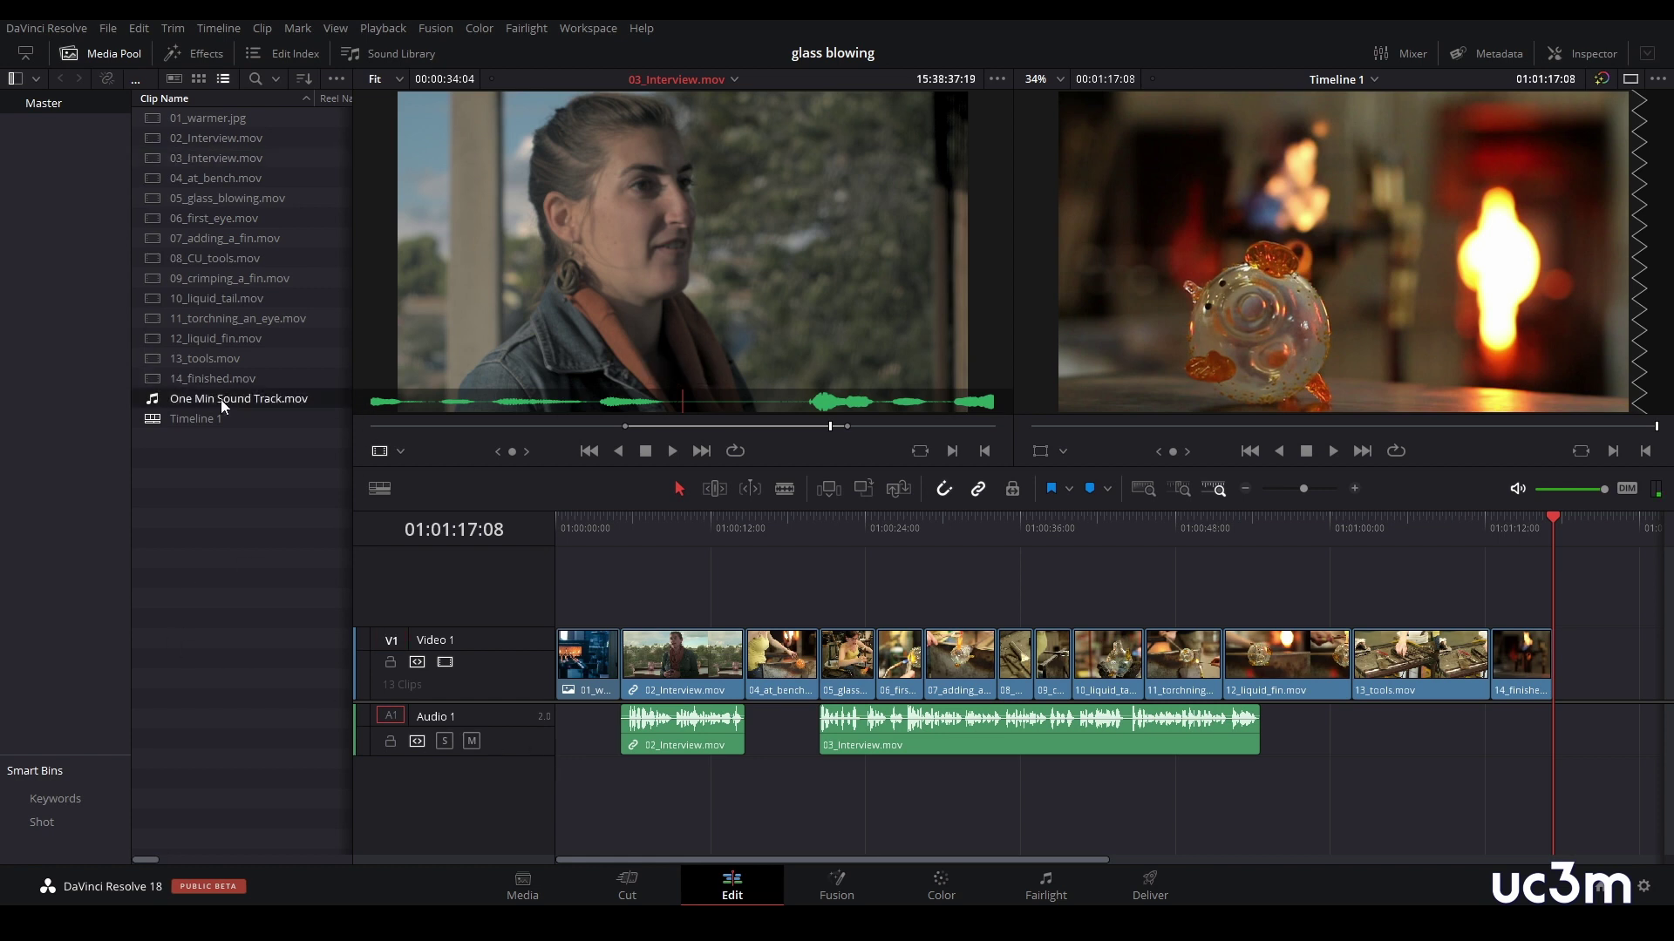
pyautogui.doubleClick(160, 406)
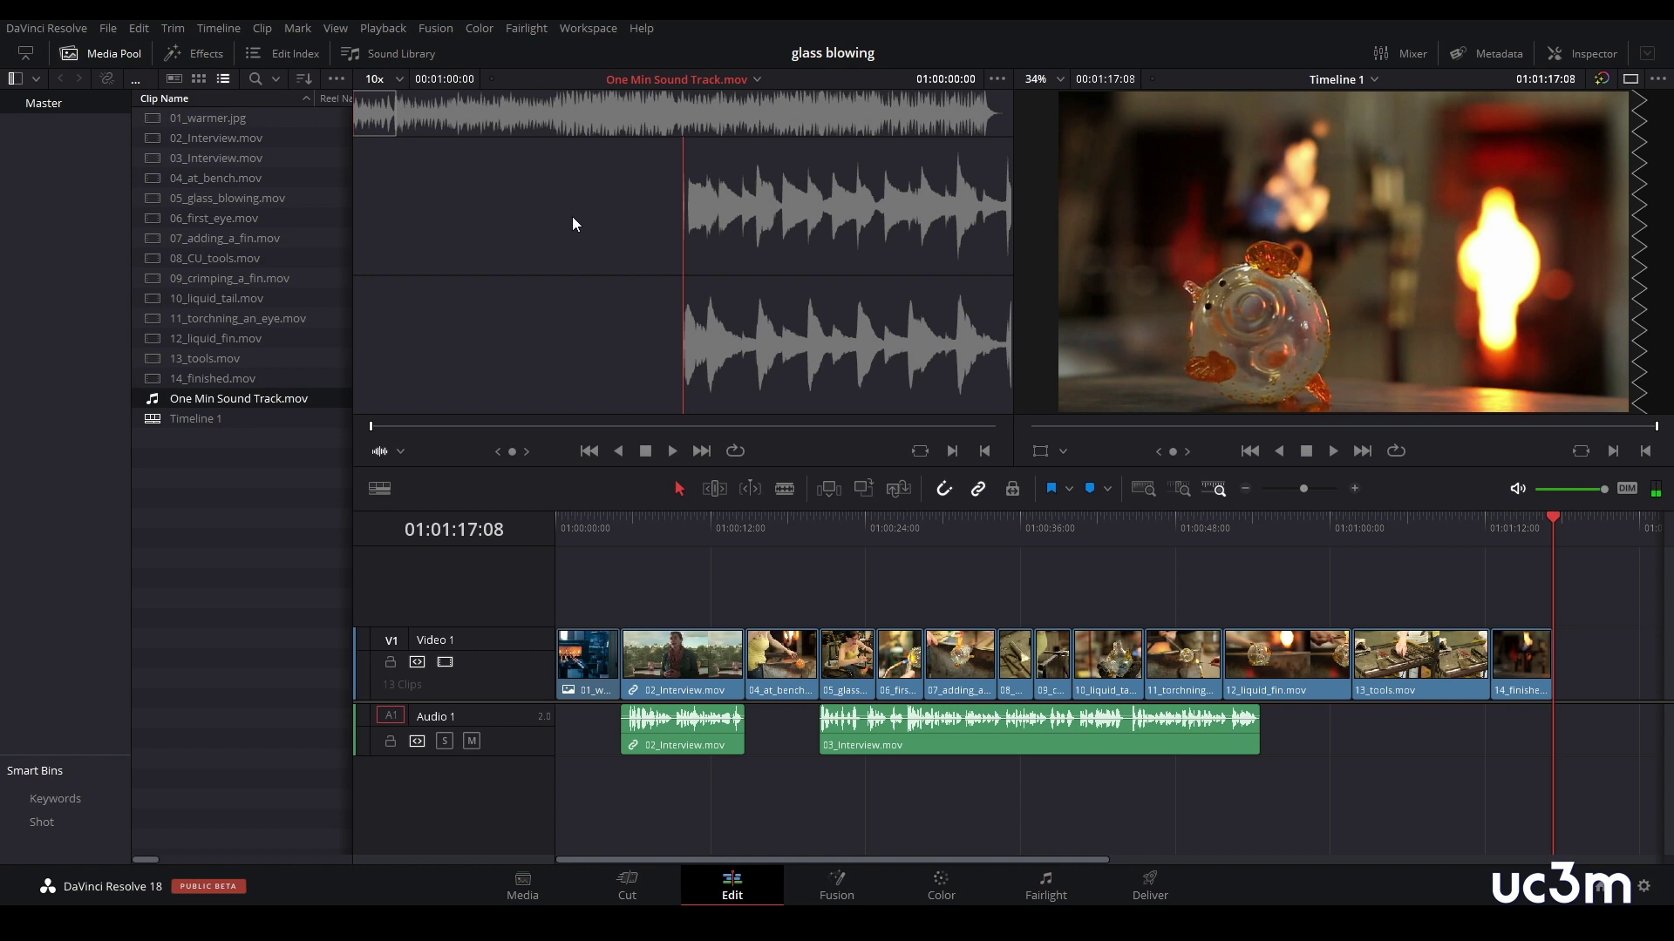
pyautogui.moveTo(572, 217); pyautogui.dragTo(656, 838)
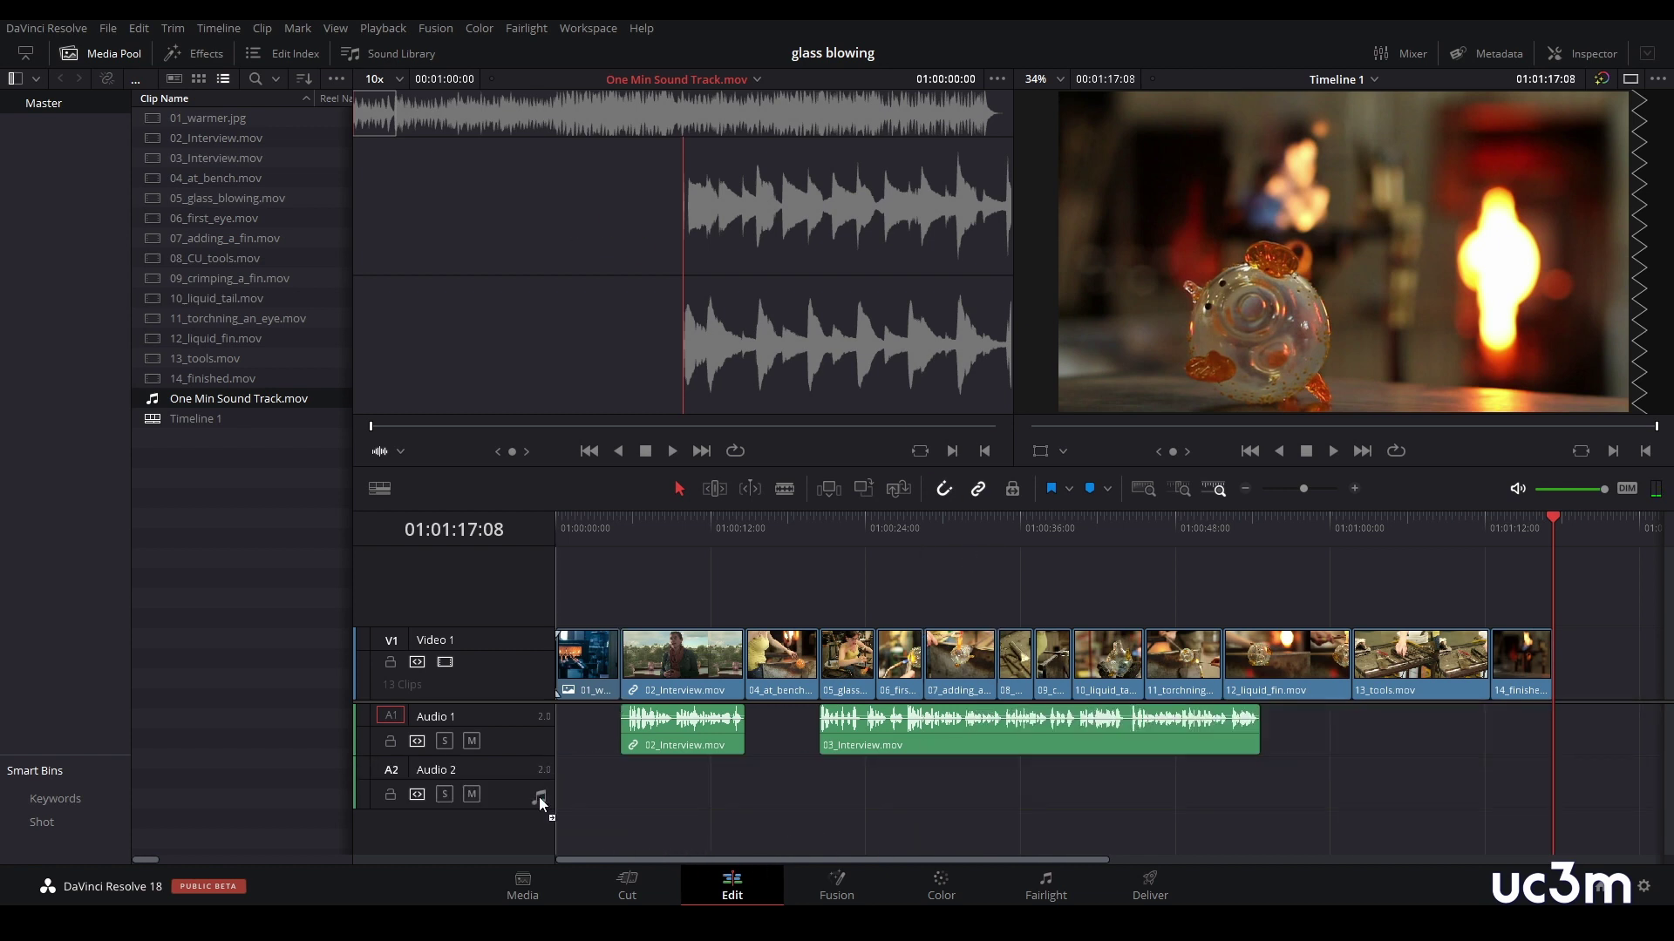
pyautogui.moveTo(655, 839); pyautogui.dragTo(565, 802)
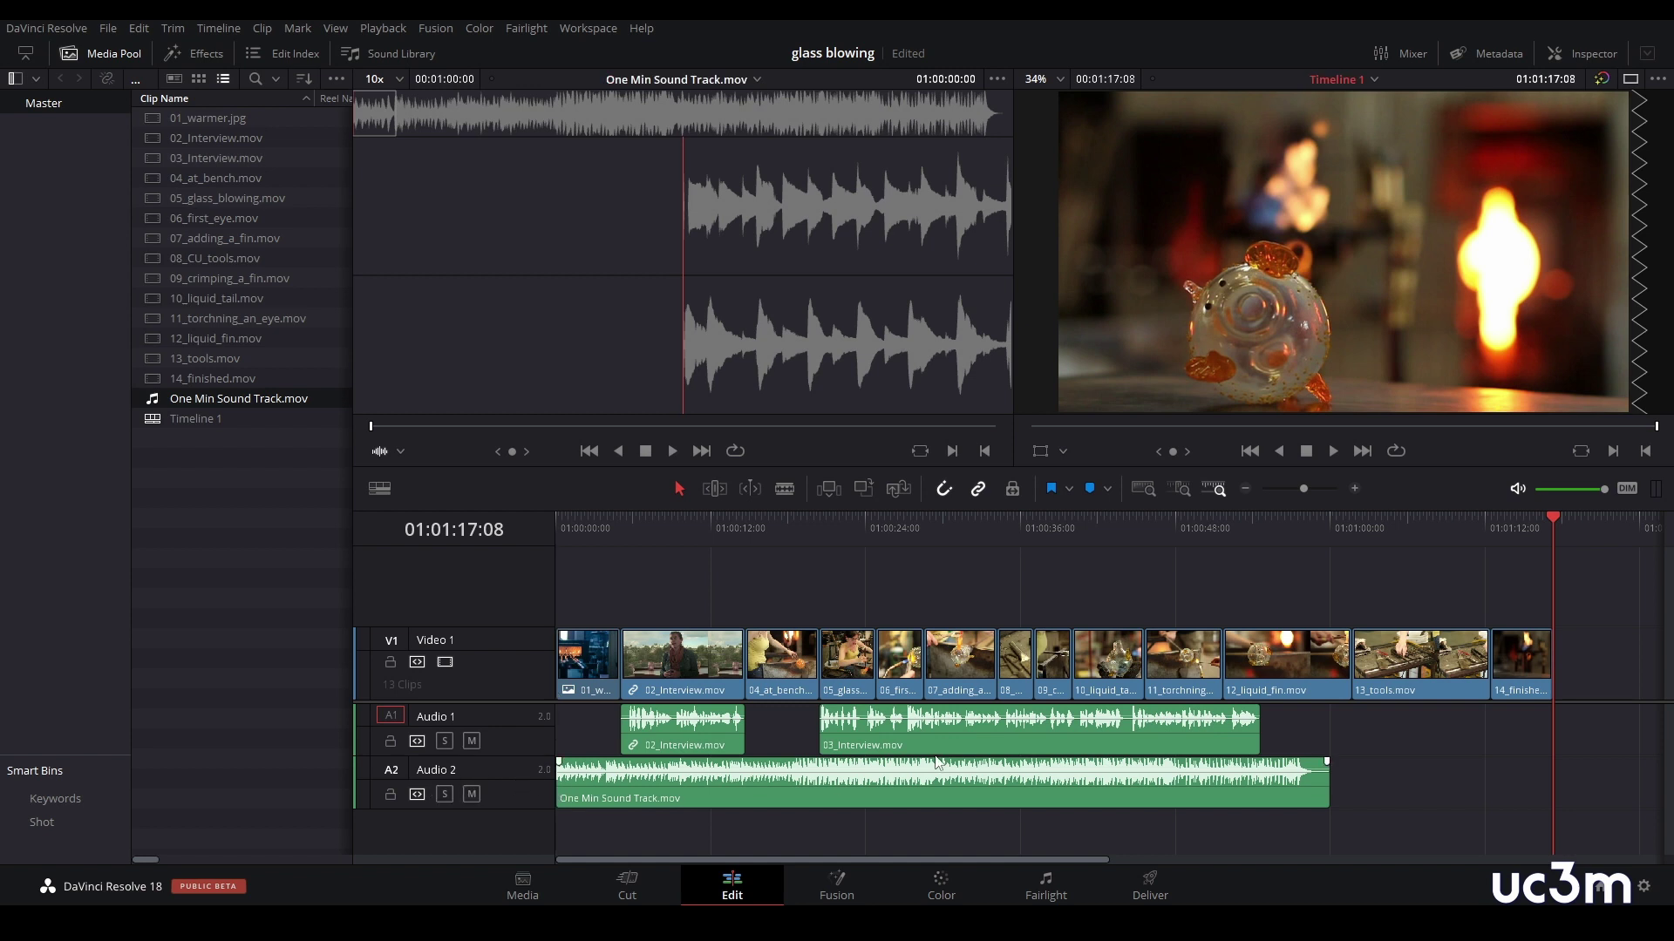
pyautogui.press('Home')
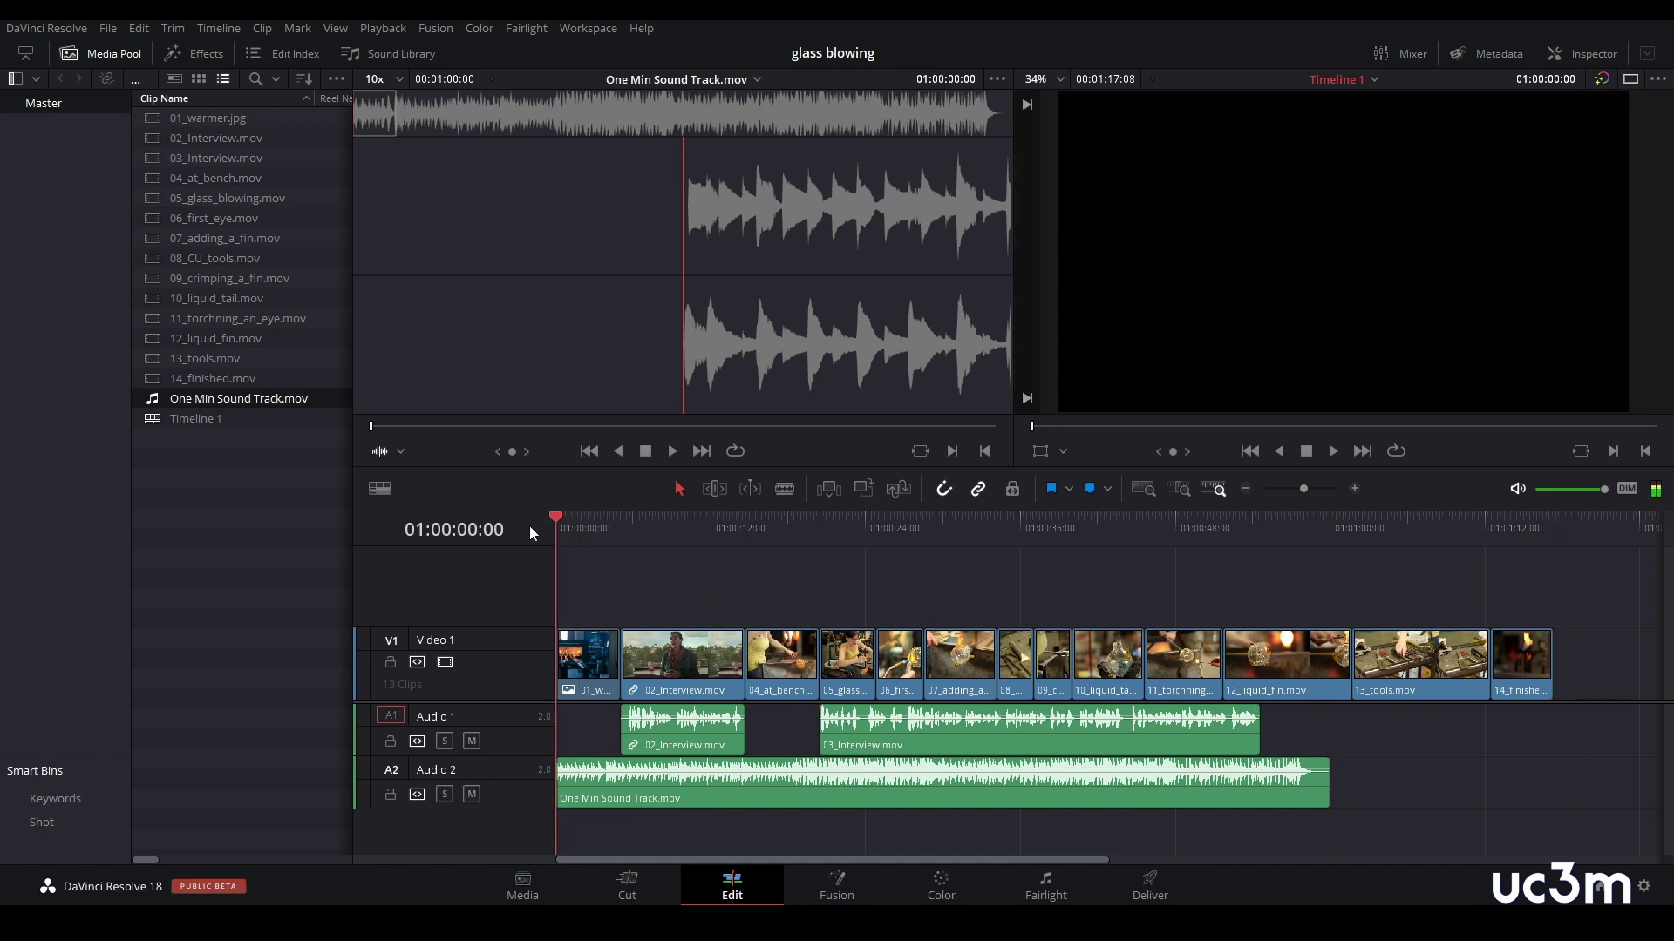
pyautogui.press('space')
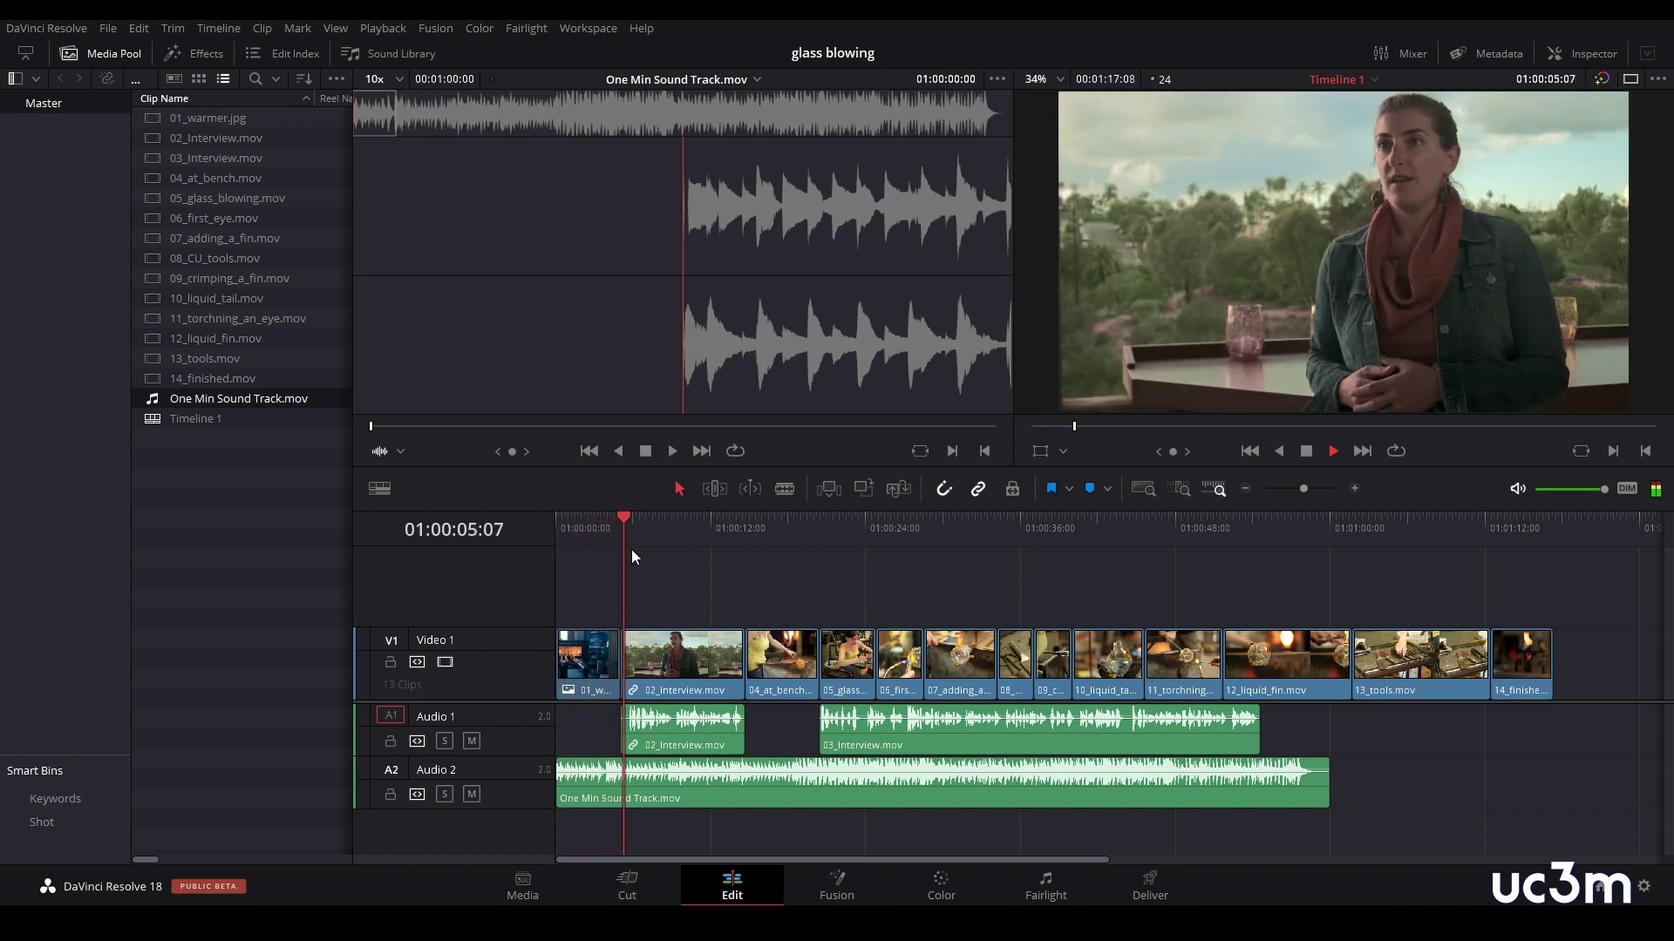
pyautogui.press('space')
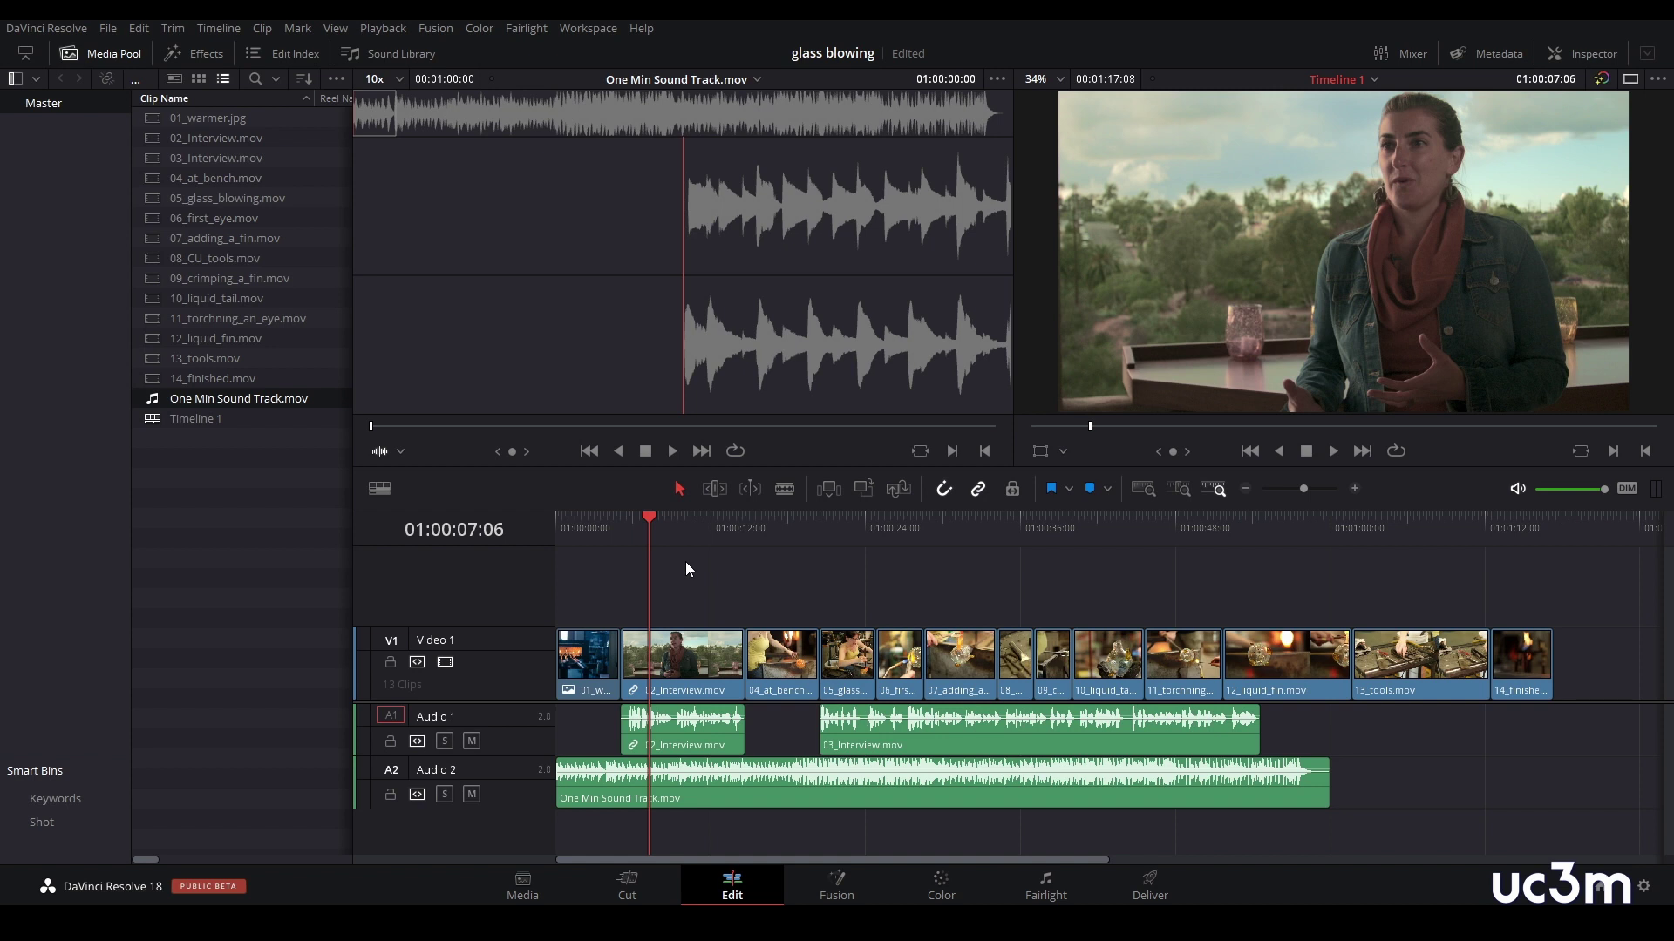
# - Set the A2 music clip's volume to -18 in the Inspector's Audio tab
pyautogui.click(768, 798)
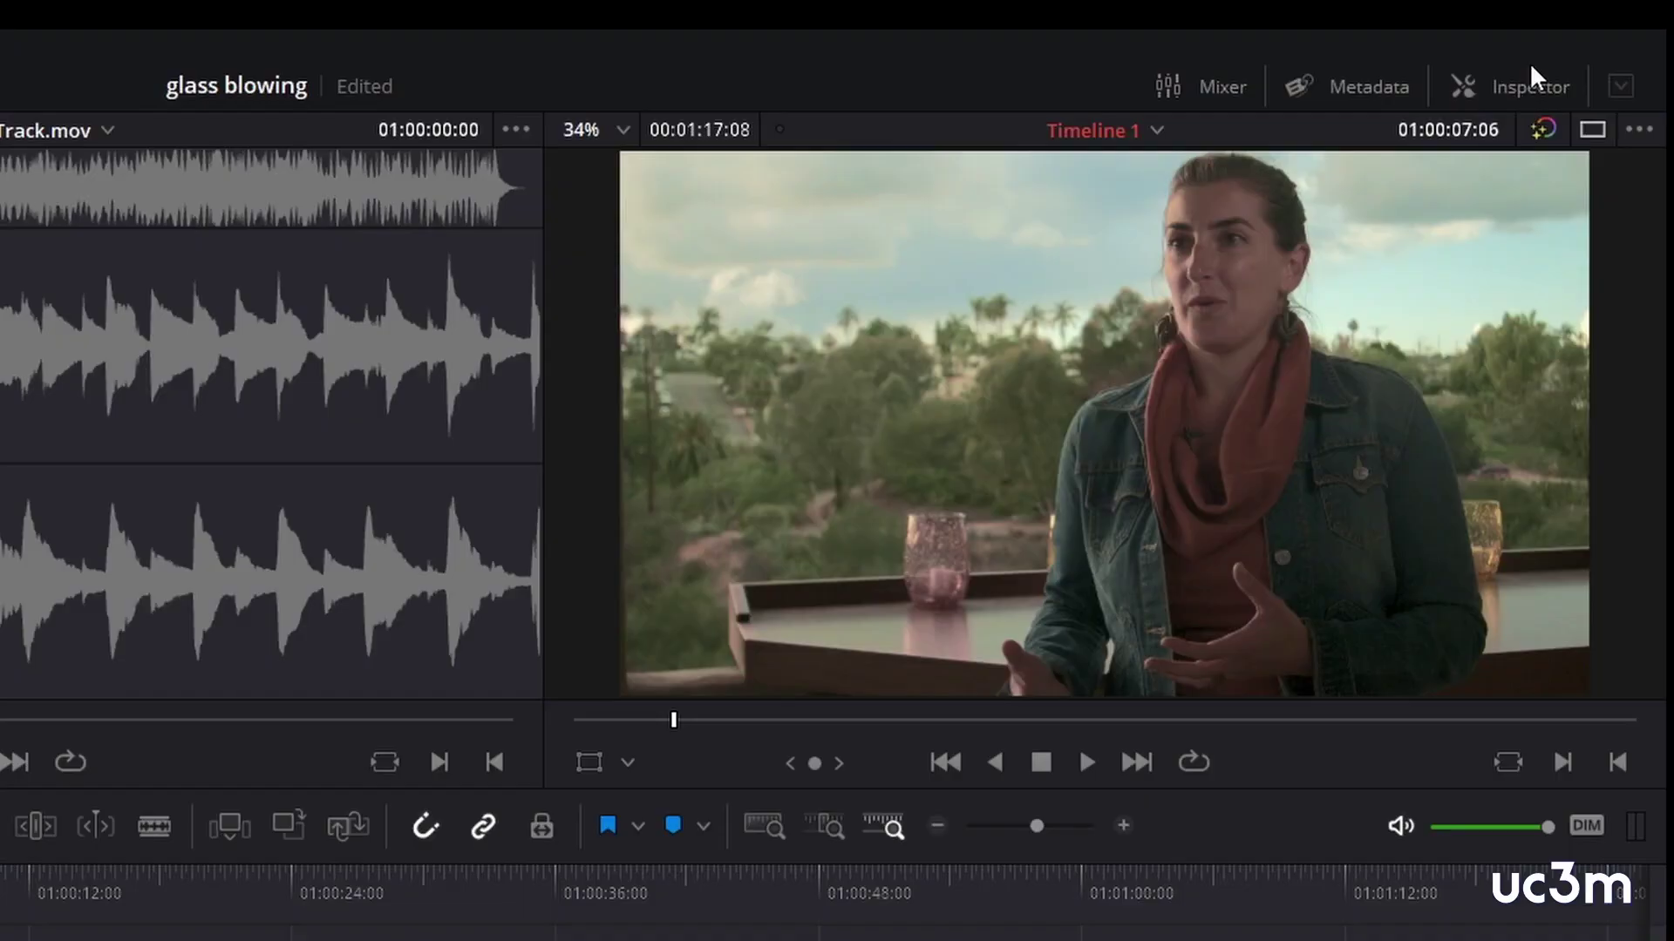
pyautogui.click(1526, 88)
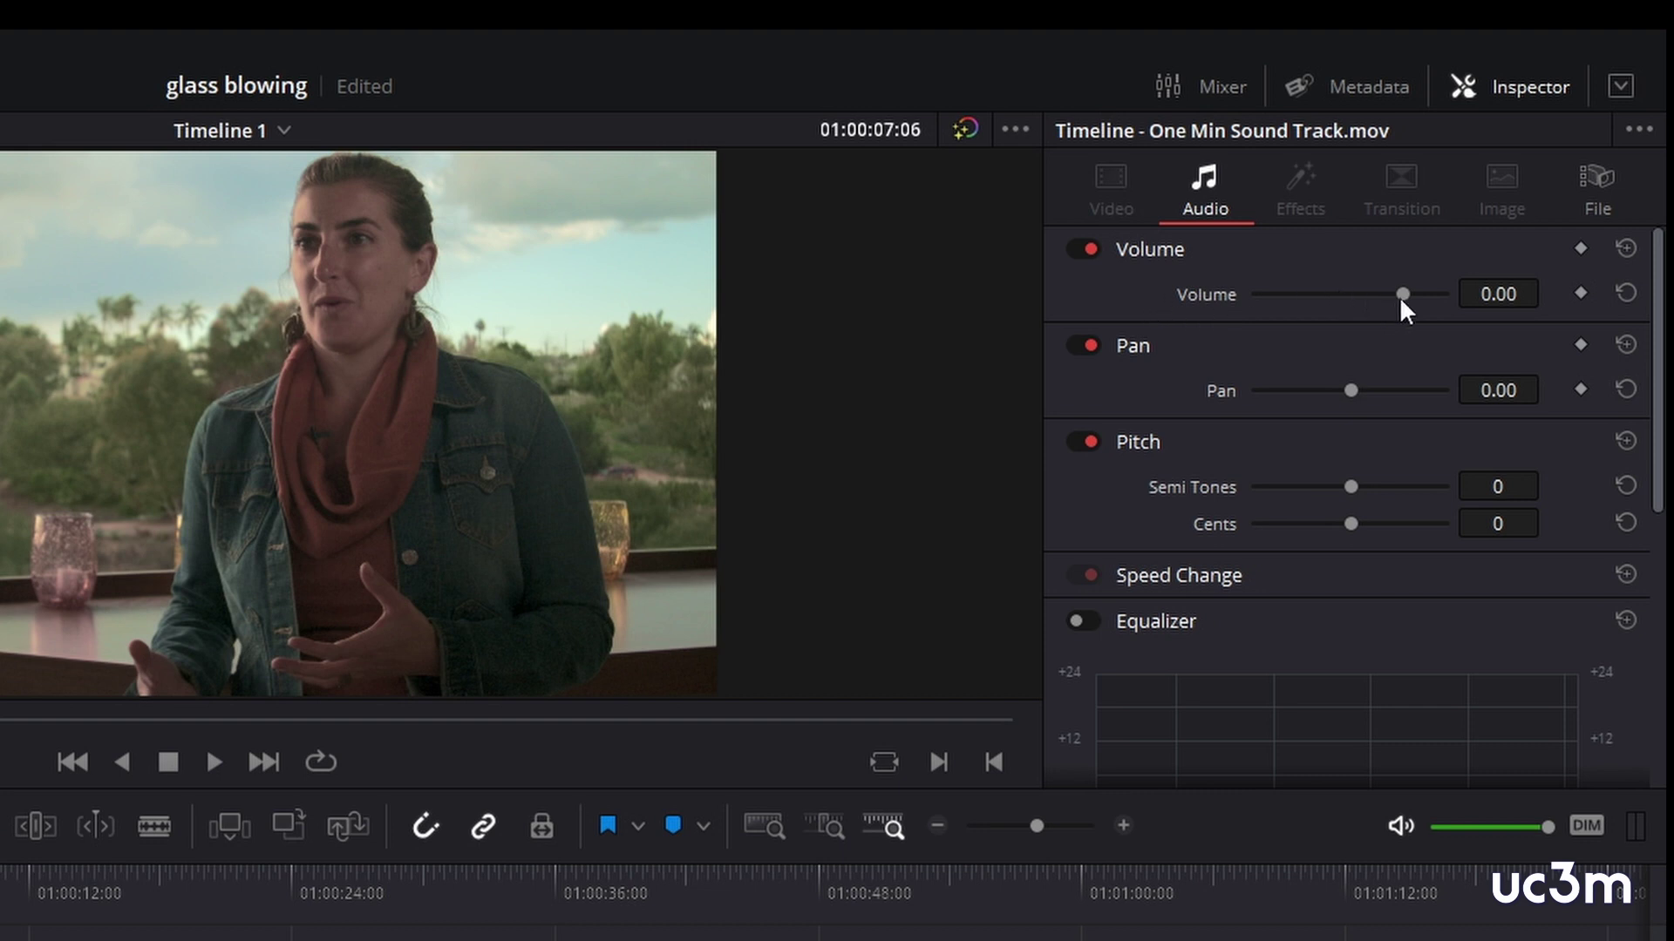
pyautogui.moveTo(1401, 294); pyautogui.dragTo(1378, 295)
pyautogui.doubleClick(1517, 294)
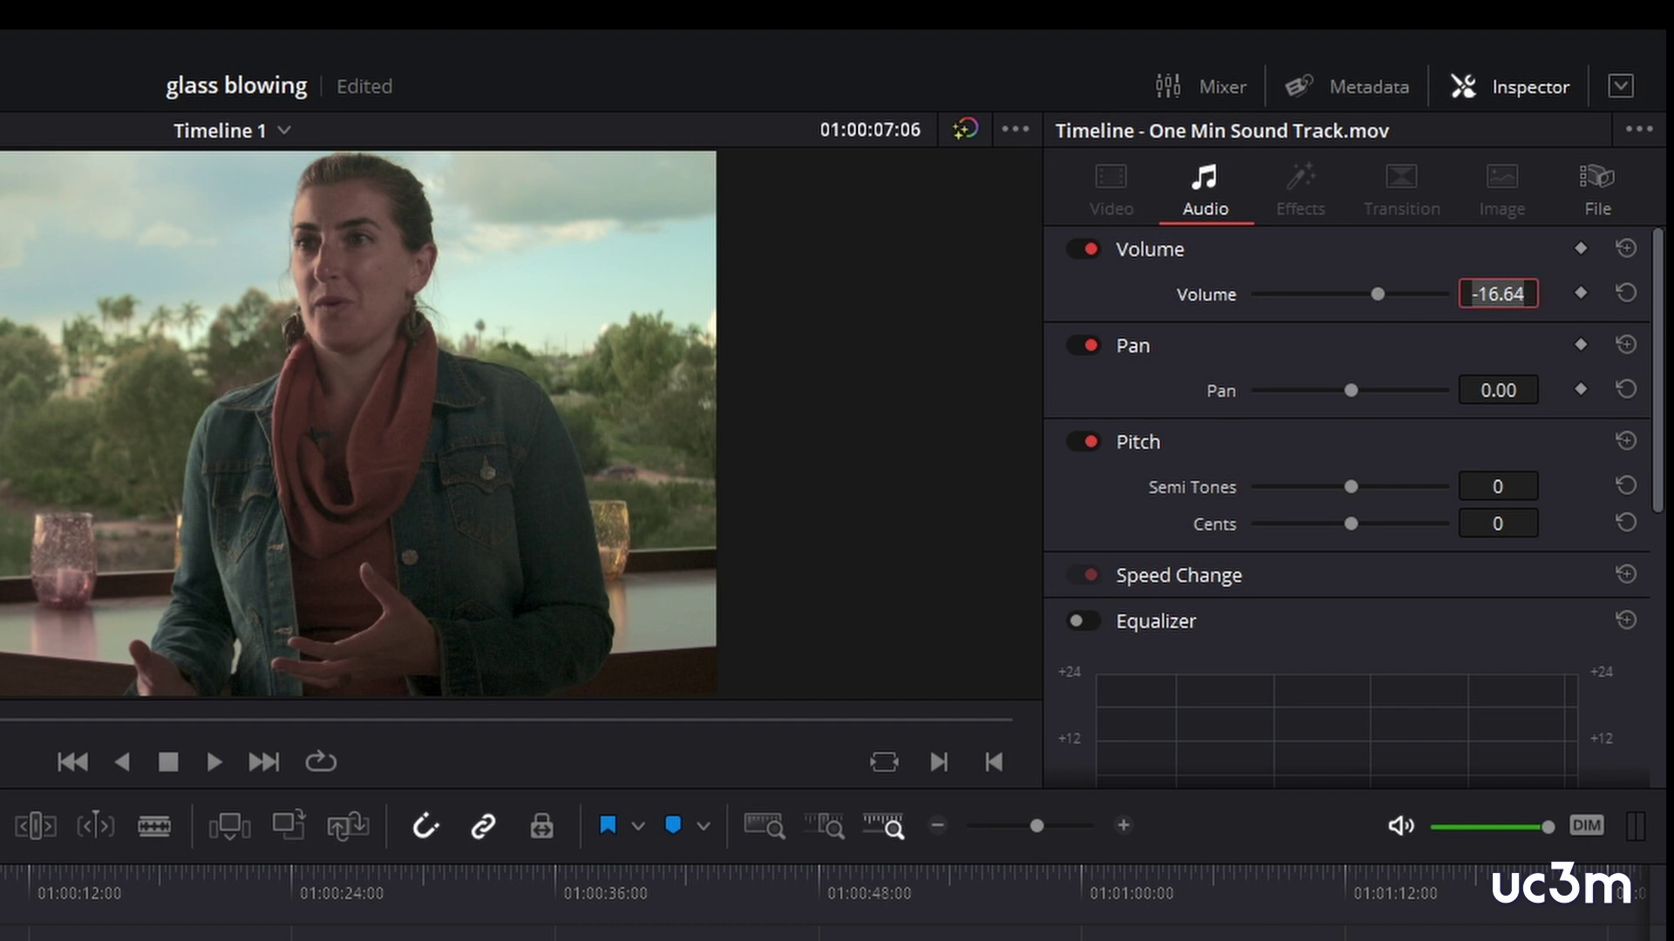
pyautogui.write('-18')
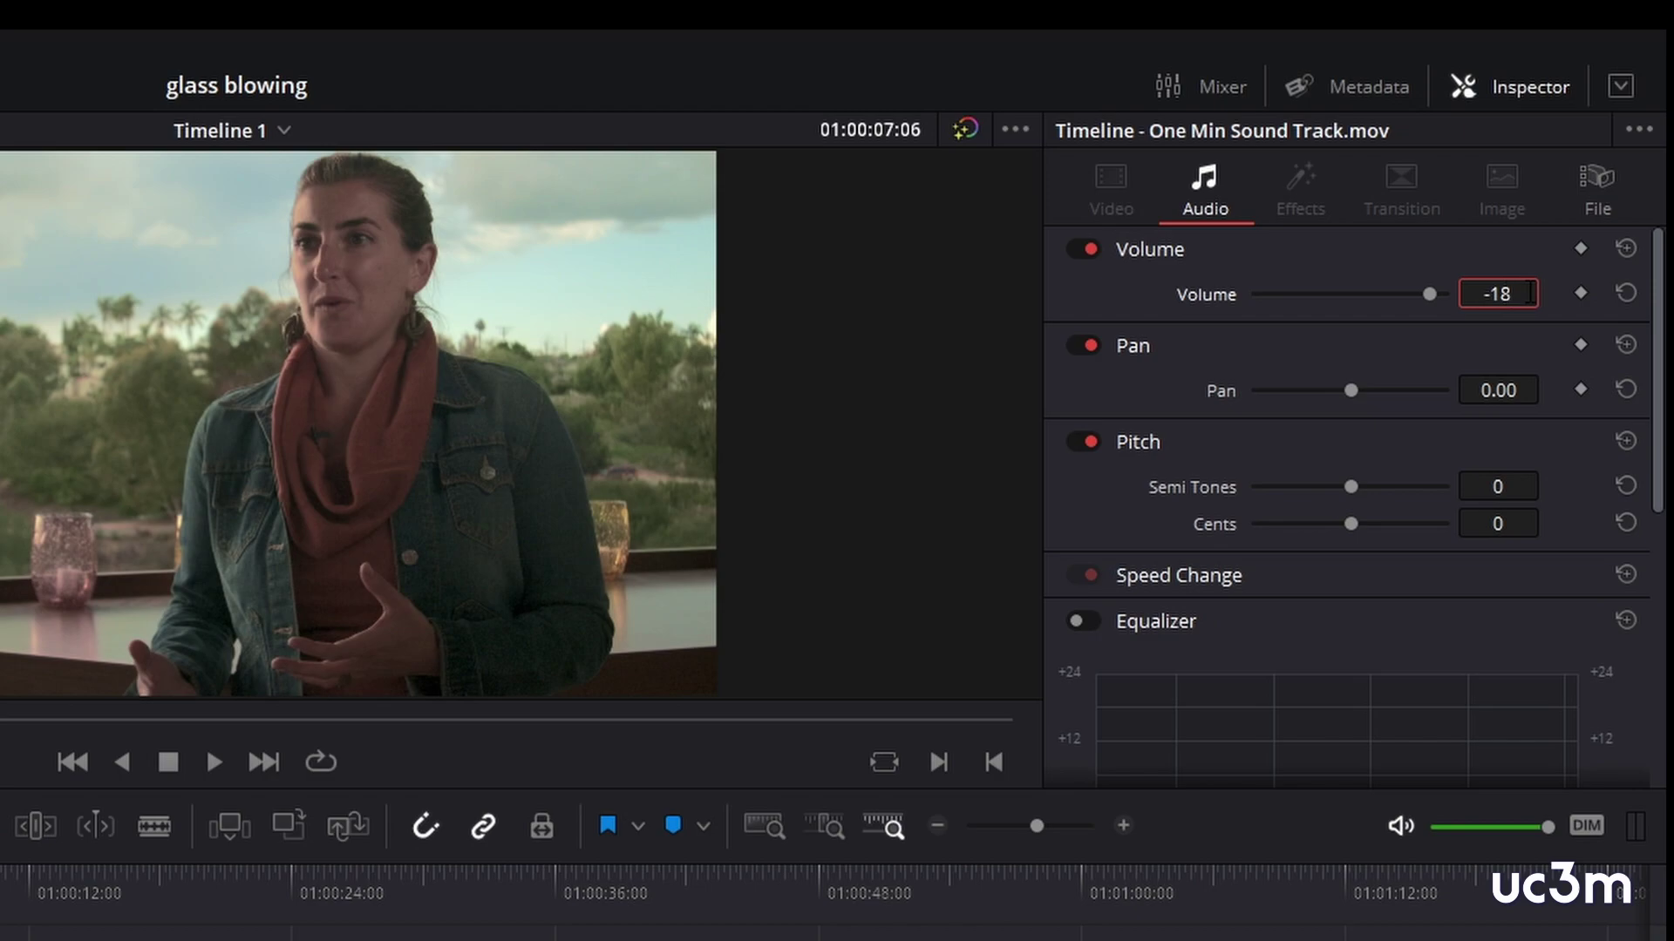
pyautogui.press('Return')
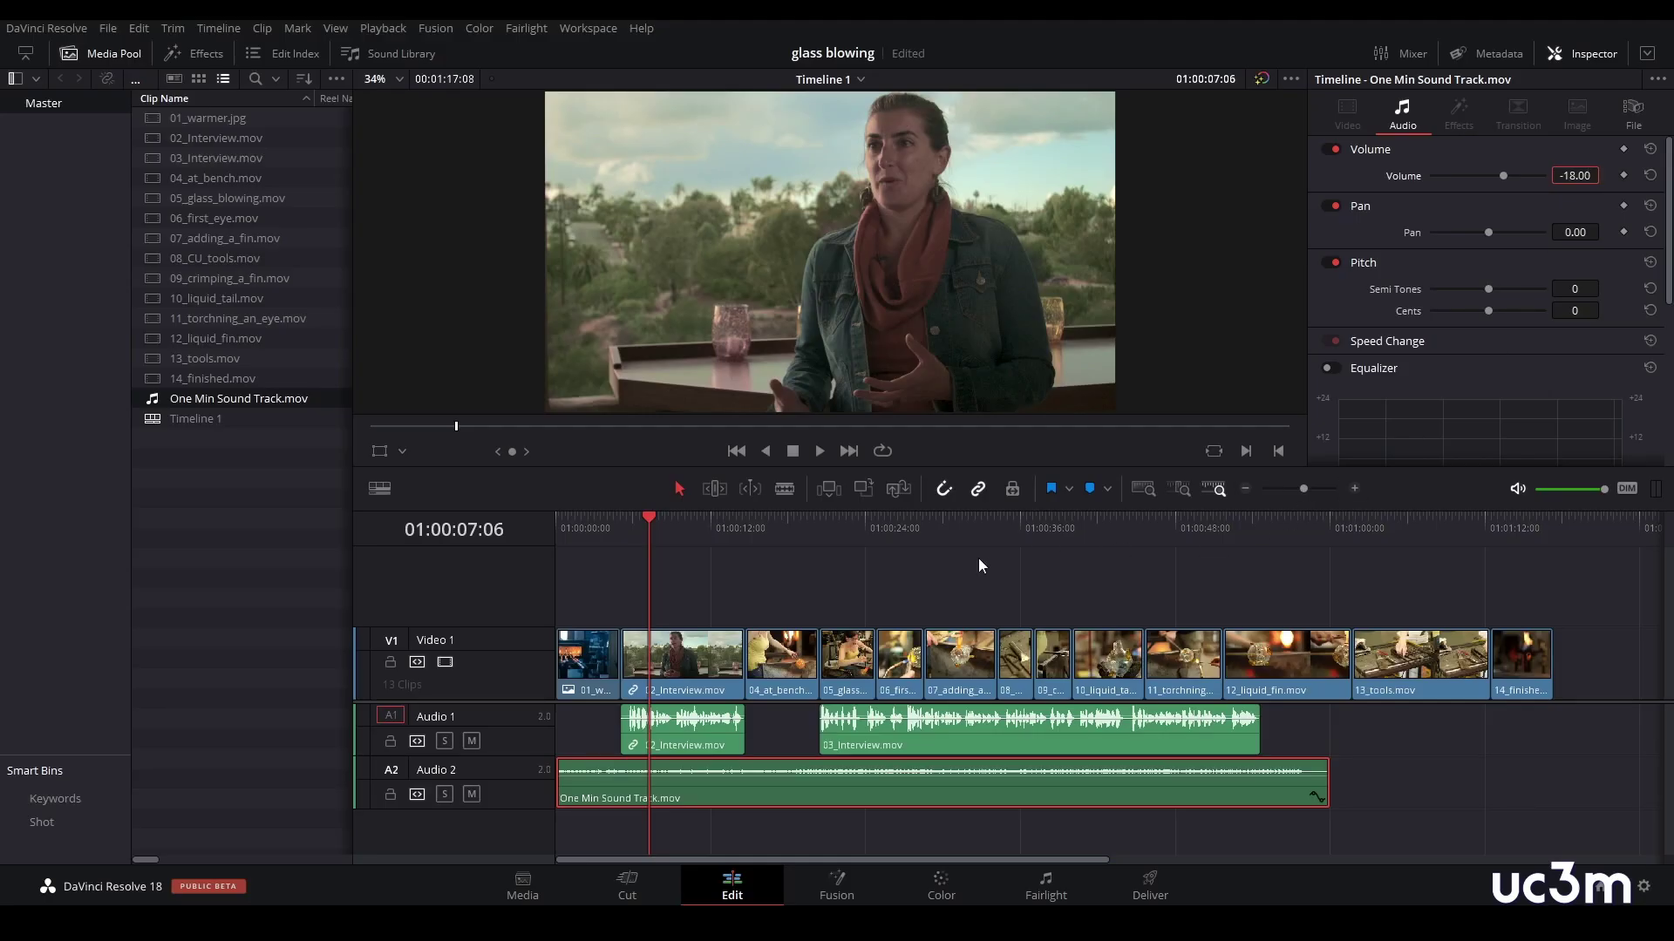
pyautogui.moveTo(651, 523); pyautogui.dragTo(630, 527)
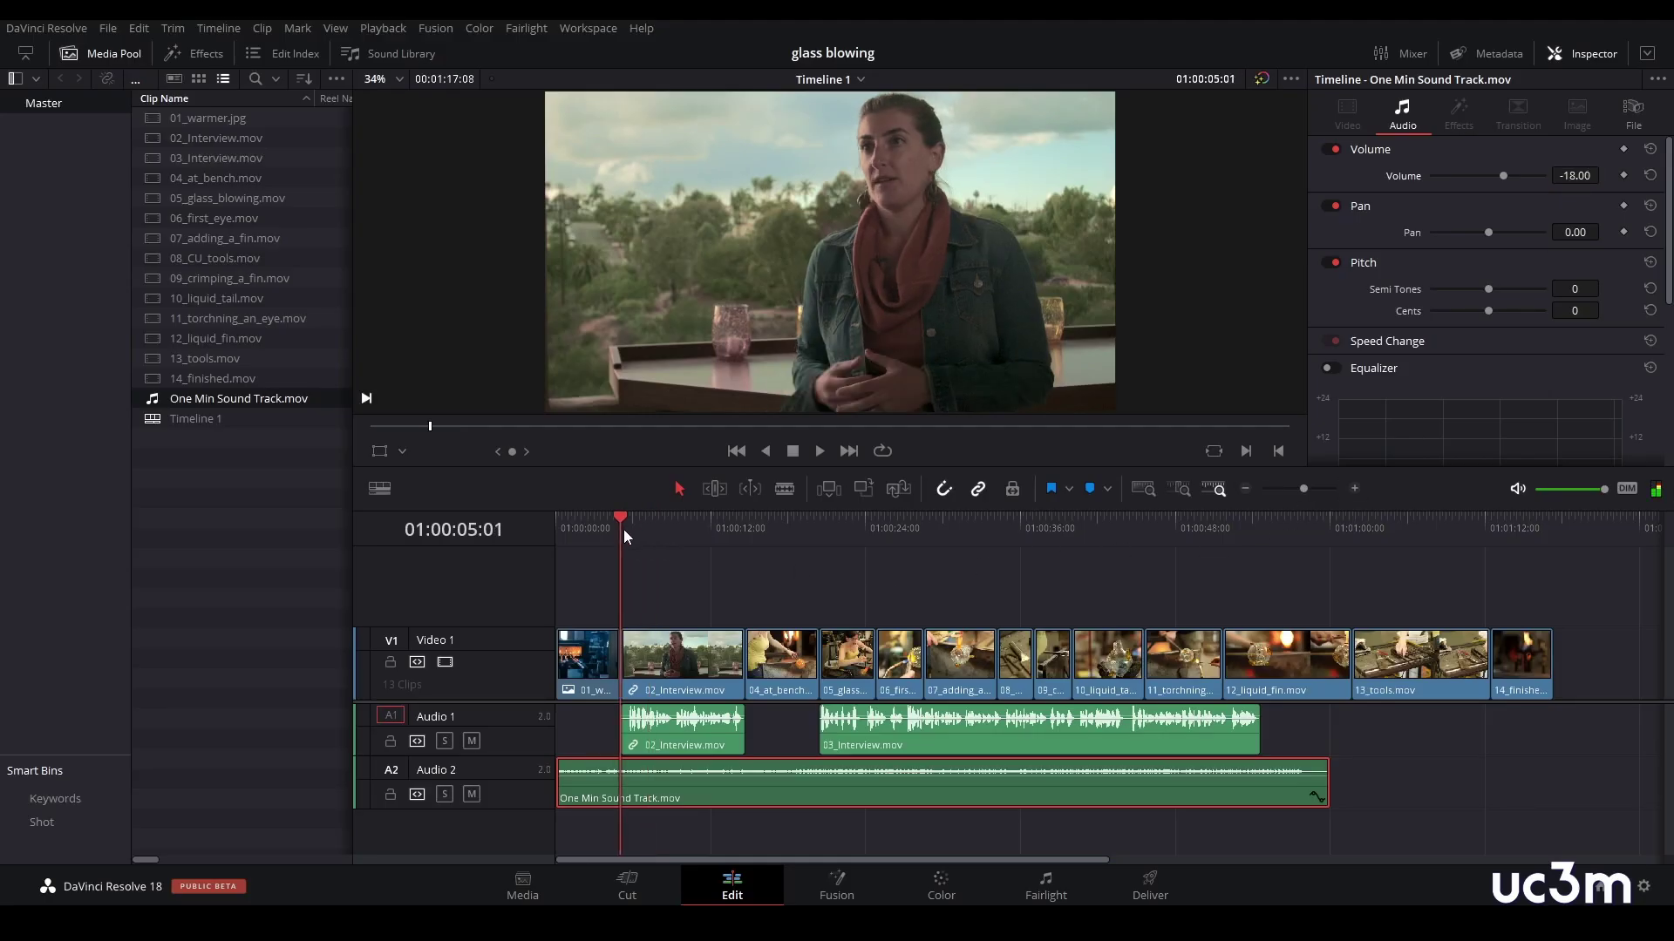
pyautogui.press('space')
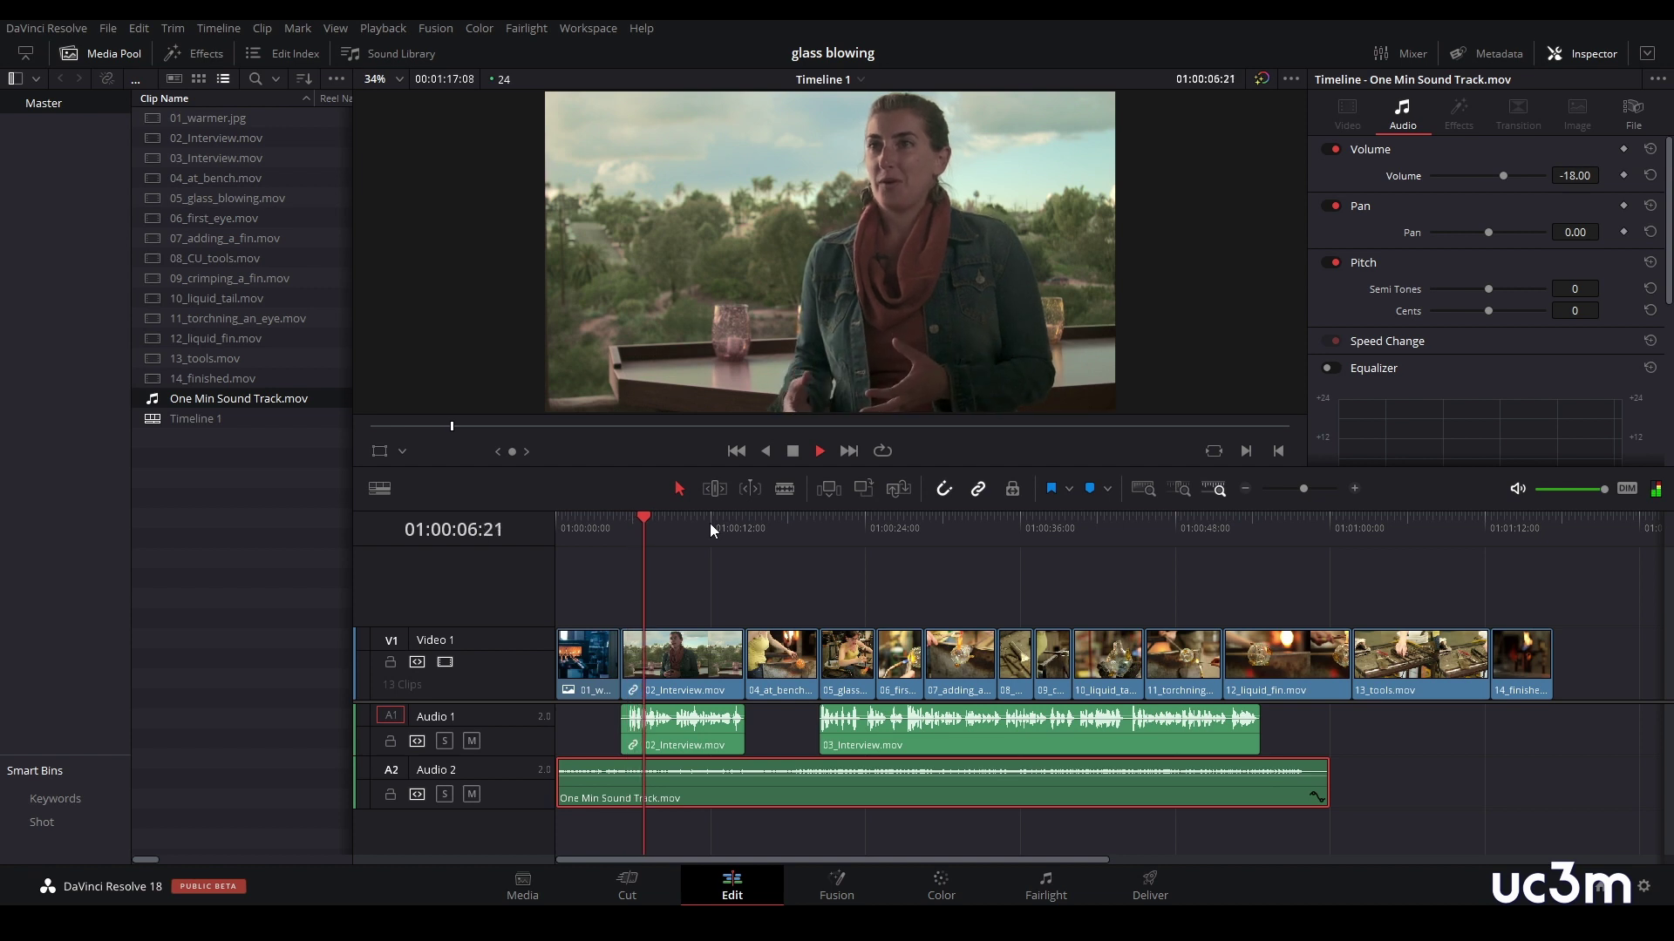
pyautogui.press('space')
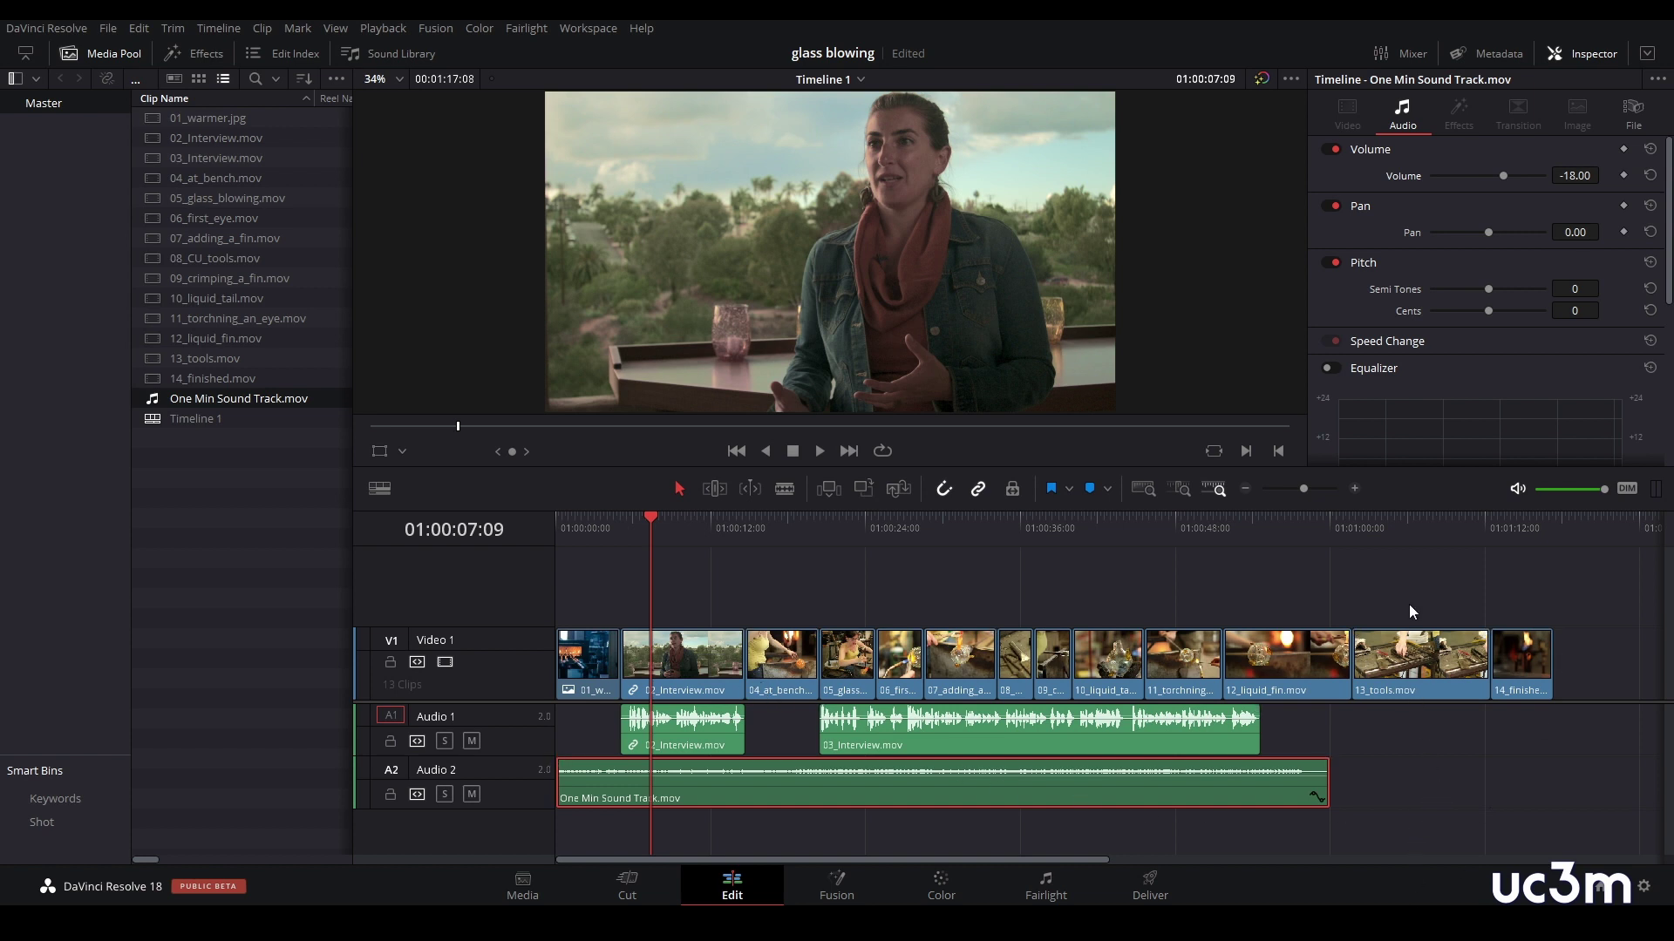
pyautogui.moveTo(1388, 532); pyautogui.dragTo(1392, 549)
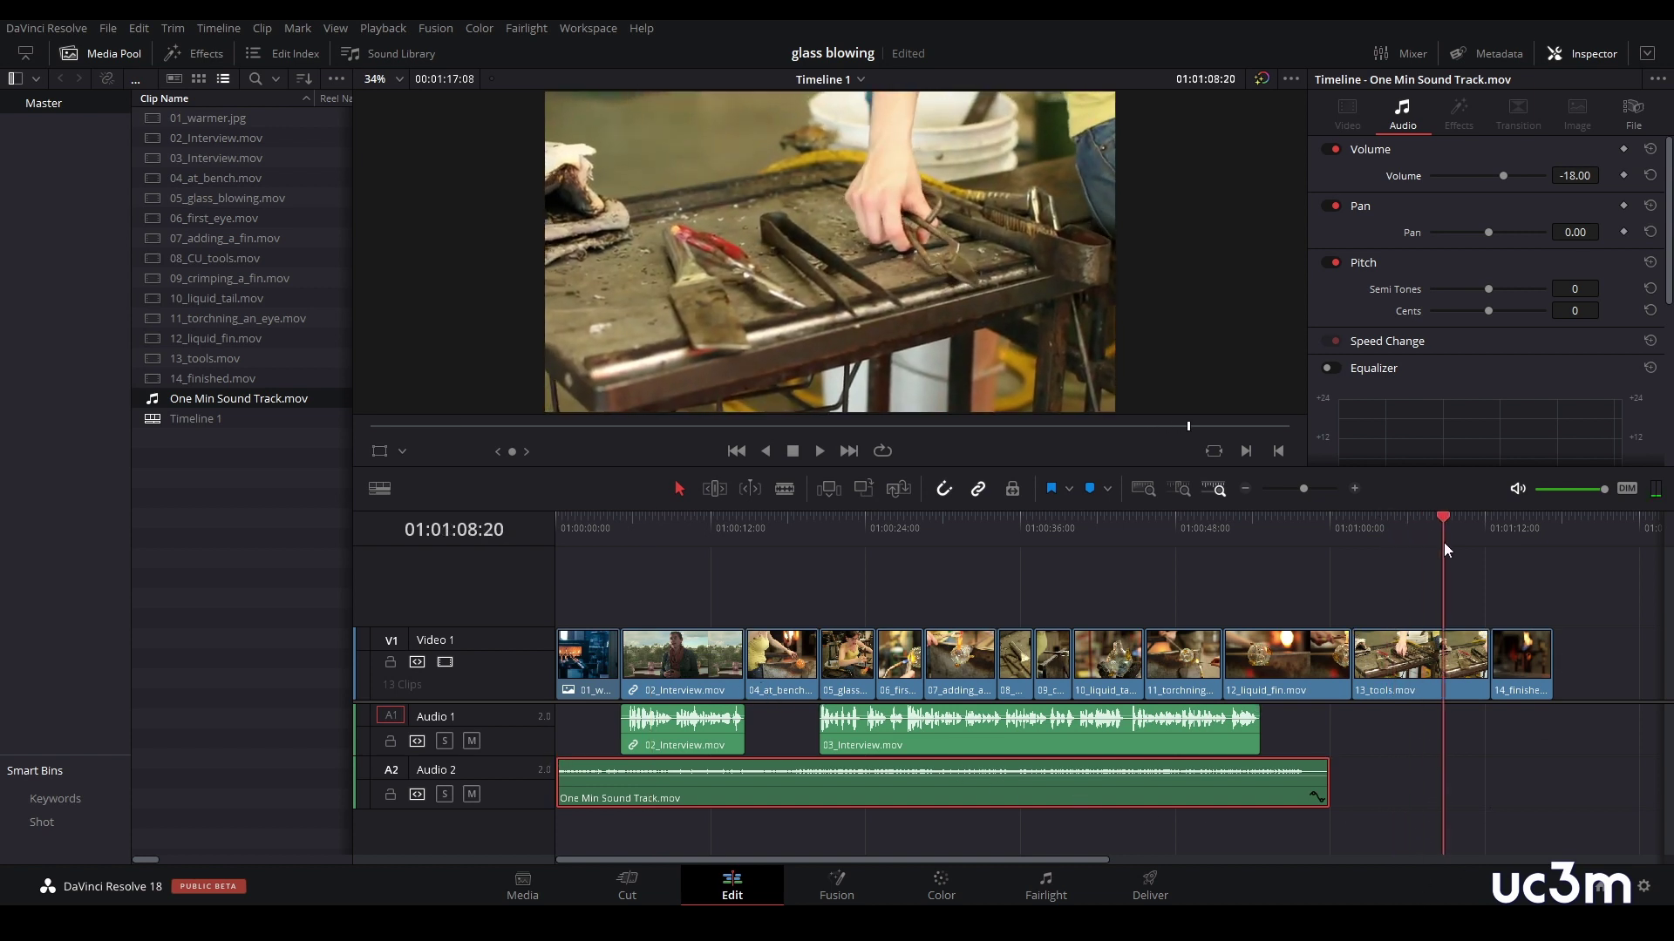
# - Delete 13_tools.mov from Timeline 1, closing the gap, and save the project
pyautogui.click(1447, 676)
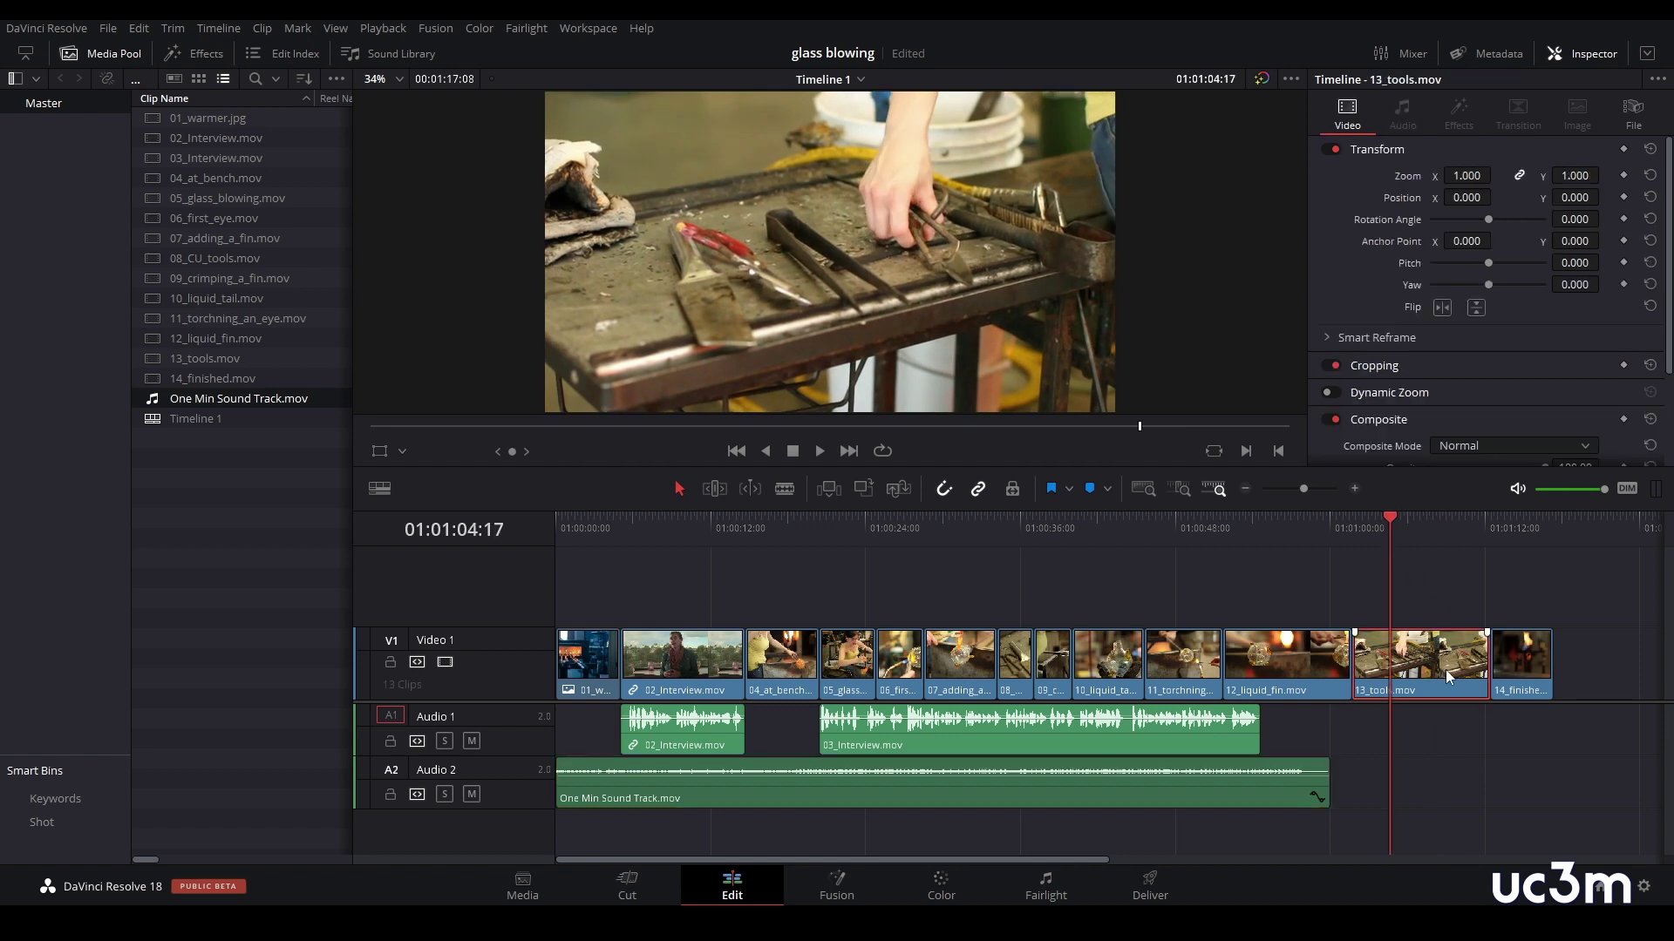
pyautogui.press('BackSpace')
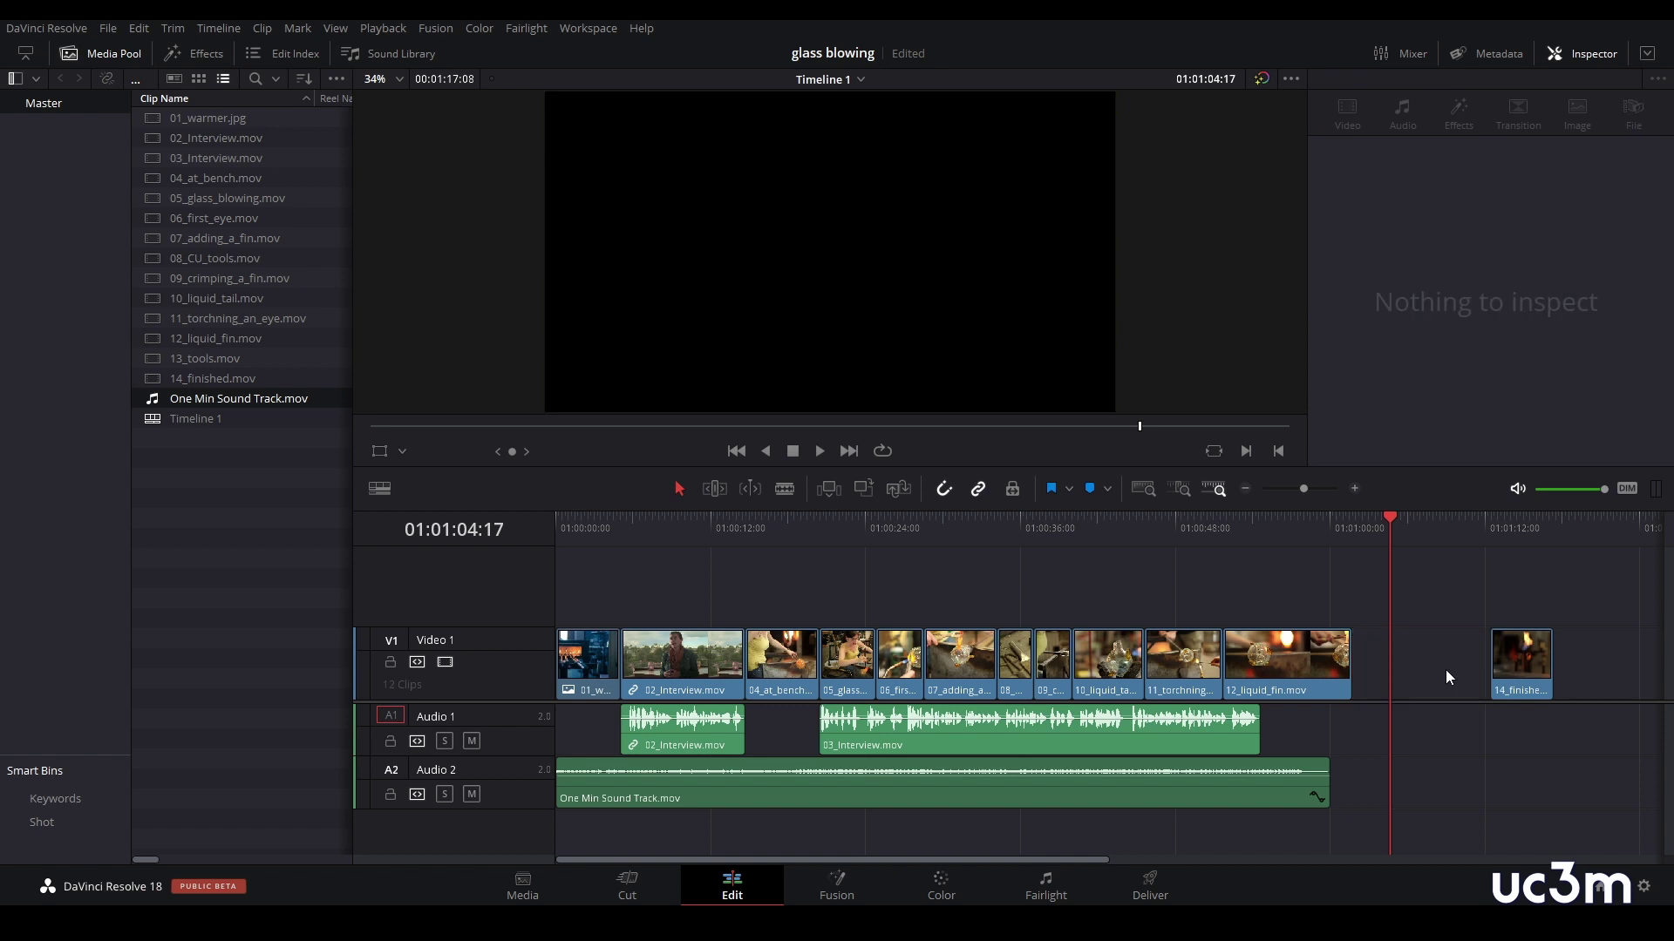
pyautogui.hotkey('ctrl', 's')
pyautogui.hotkey('ctrl', 'z')
pyautogui.click(1447, 664)
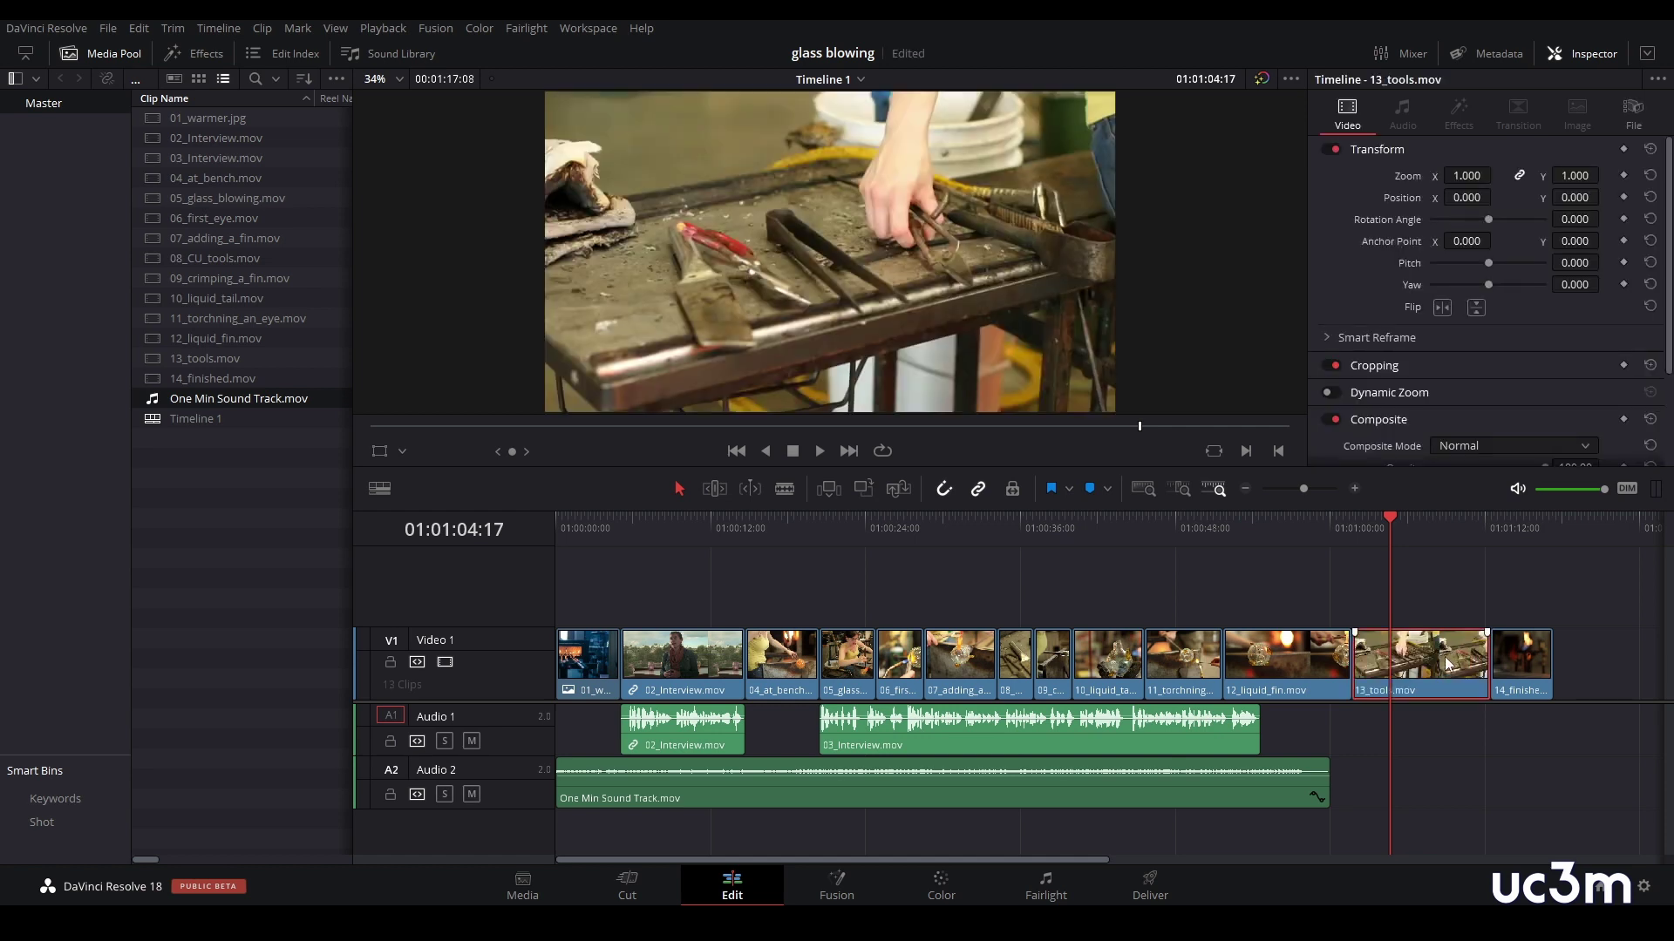
pyautogui.hotkey('ctrl', 's')
pyautogui.press('Delete')
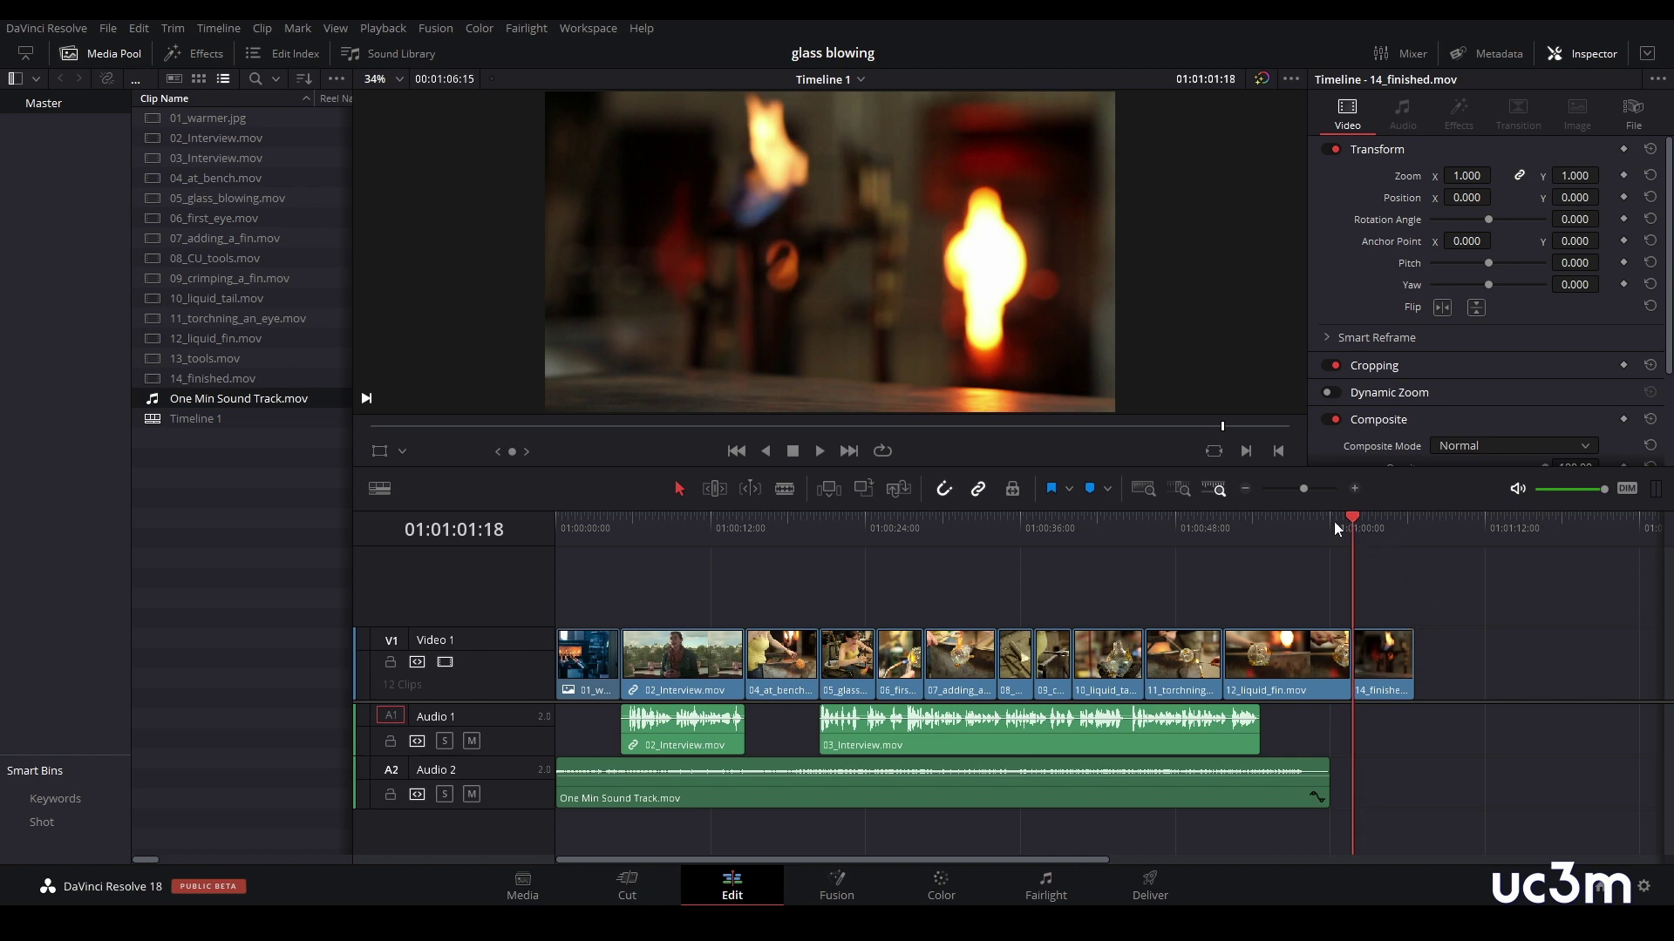
# - Play across the new cut from 12_liquid_fin.mov into 14_finished.mov
pyautogui.moveTo(1352, 517); pyautogui.dragTo(1294, 532)
pyautogui.press('space')
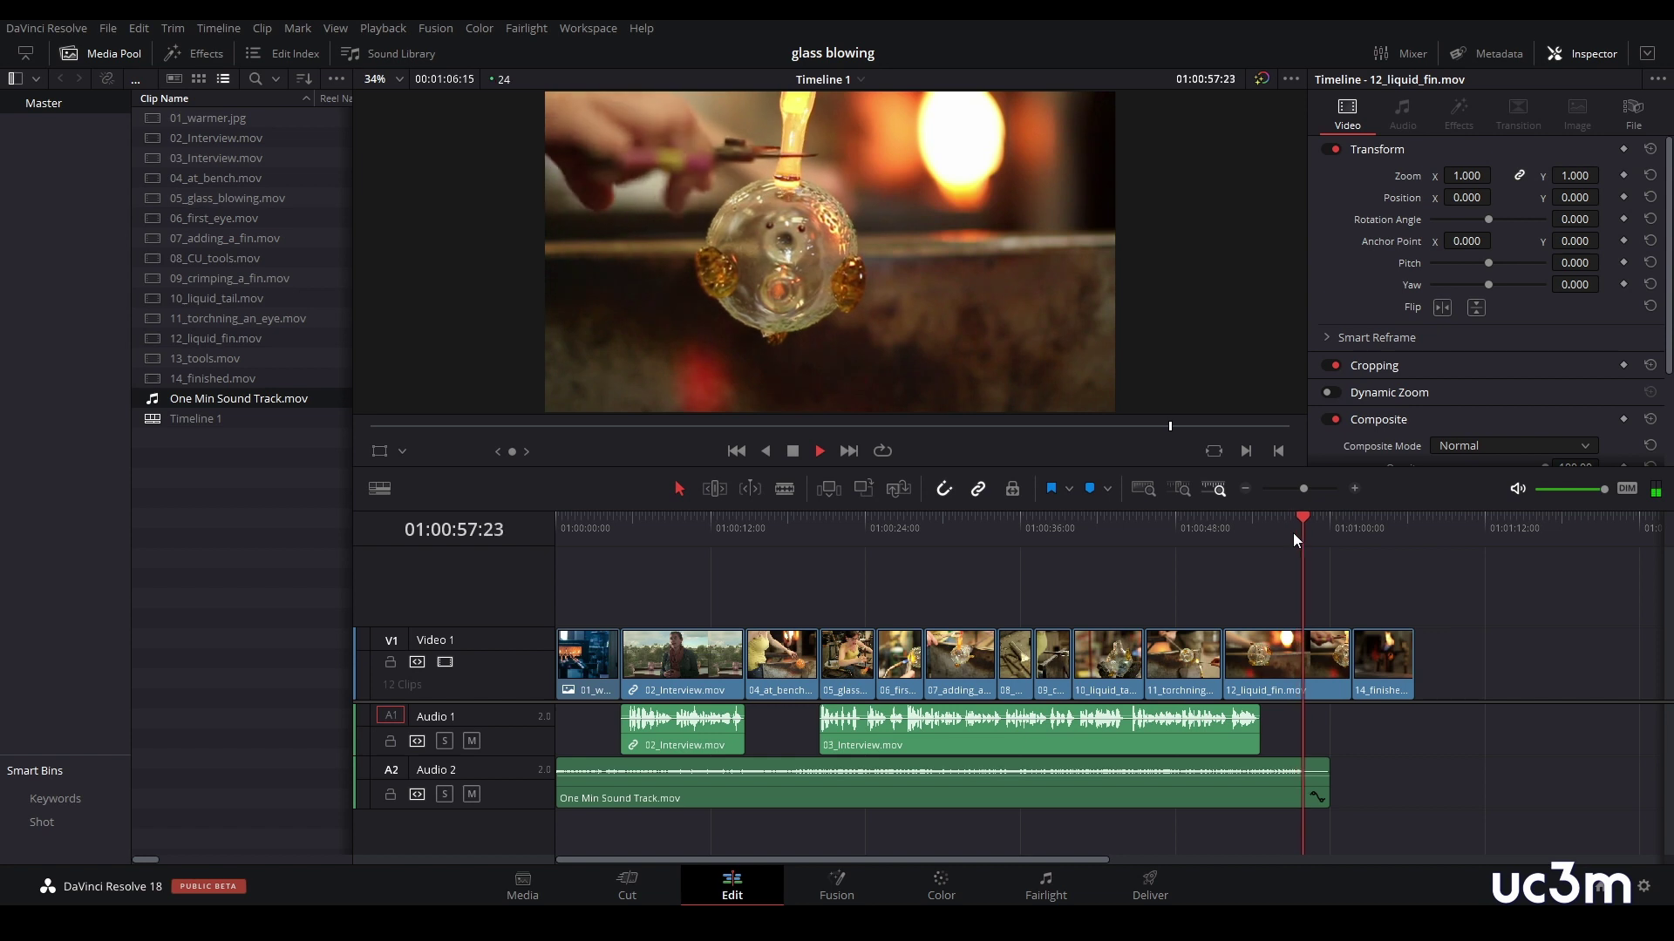
pyautogui.click(1309, 520)
pyautogui.moveTo(1309, 521); pyautogui.dragTo(1379, 523)
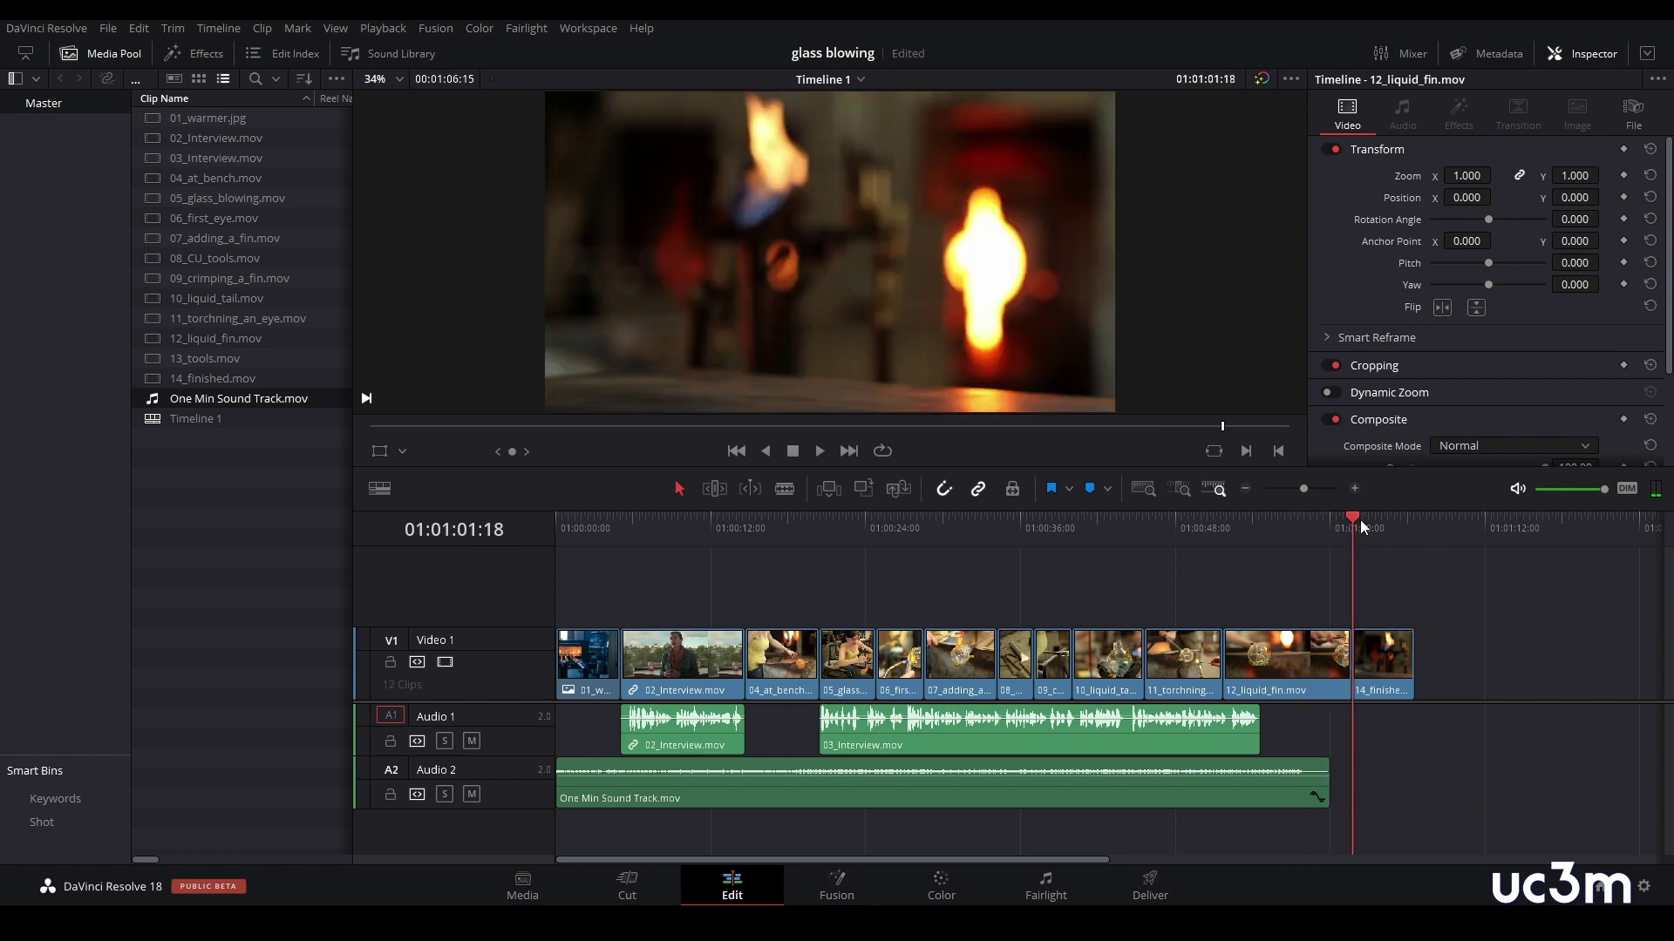
pyautogui.press('space')
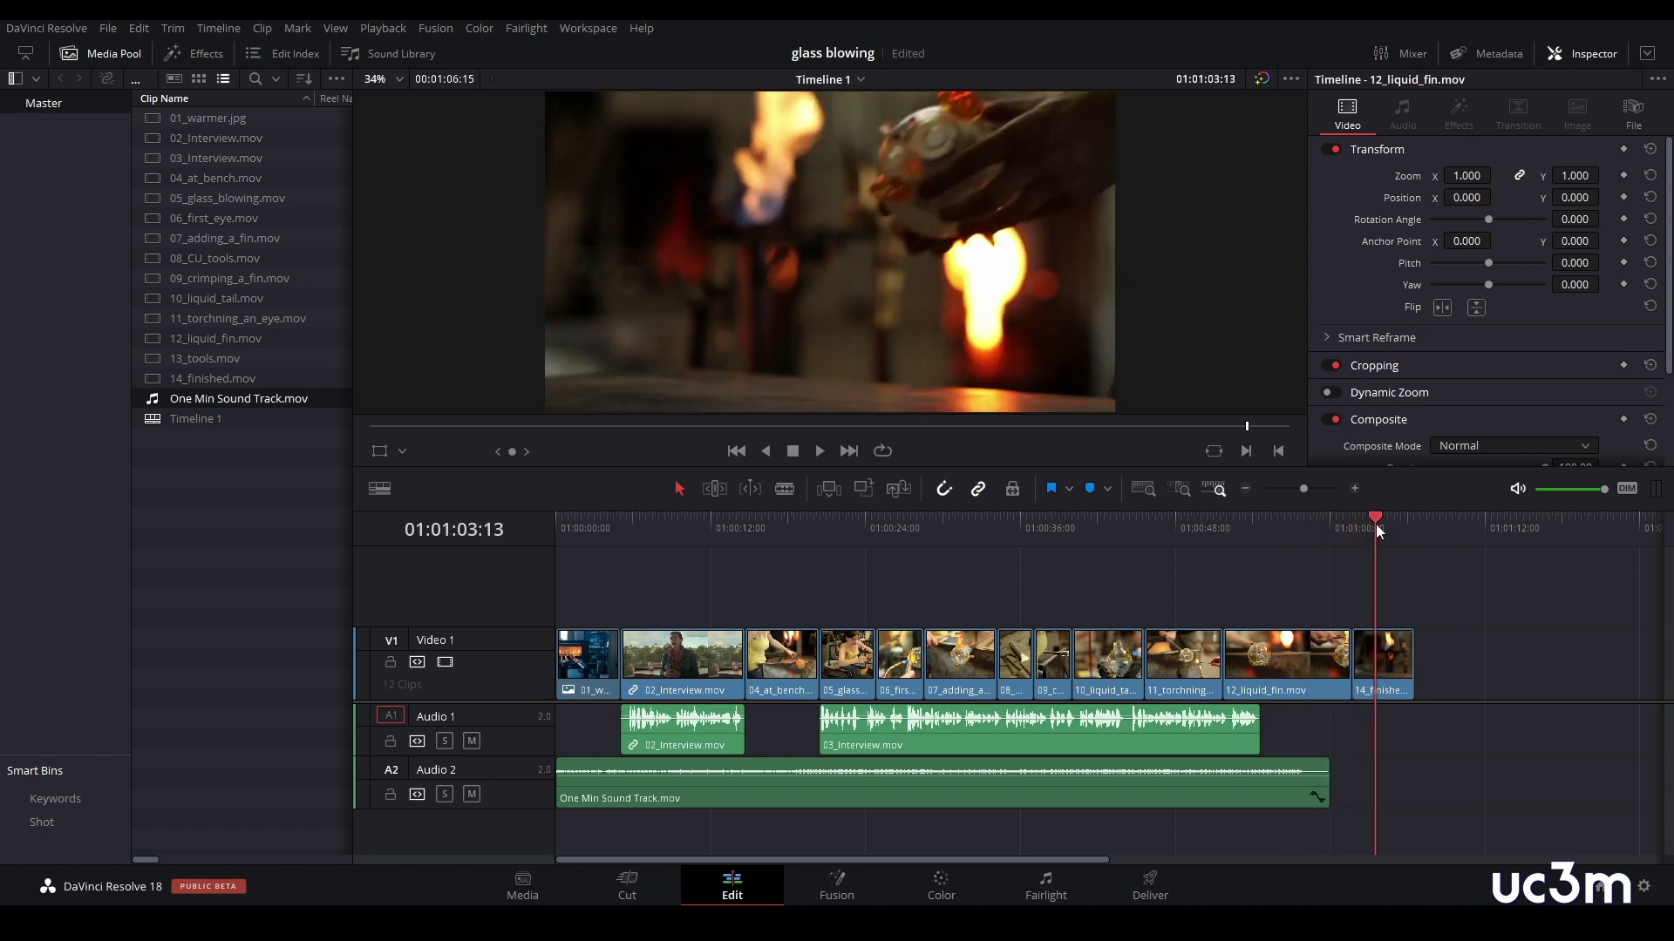
pyautogui.press('space')
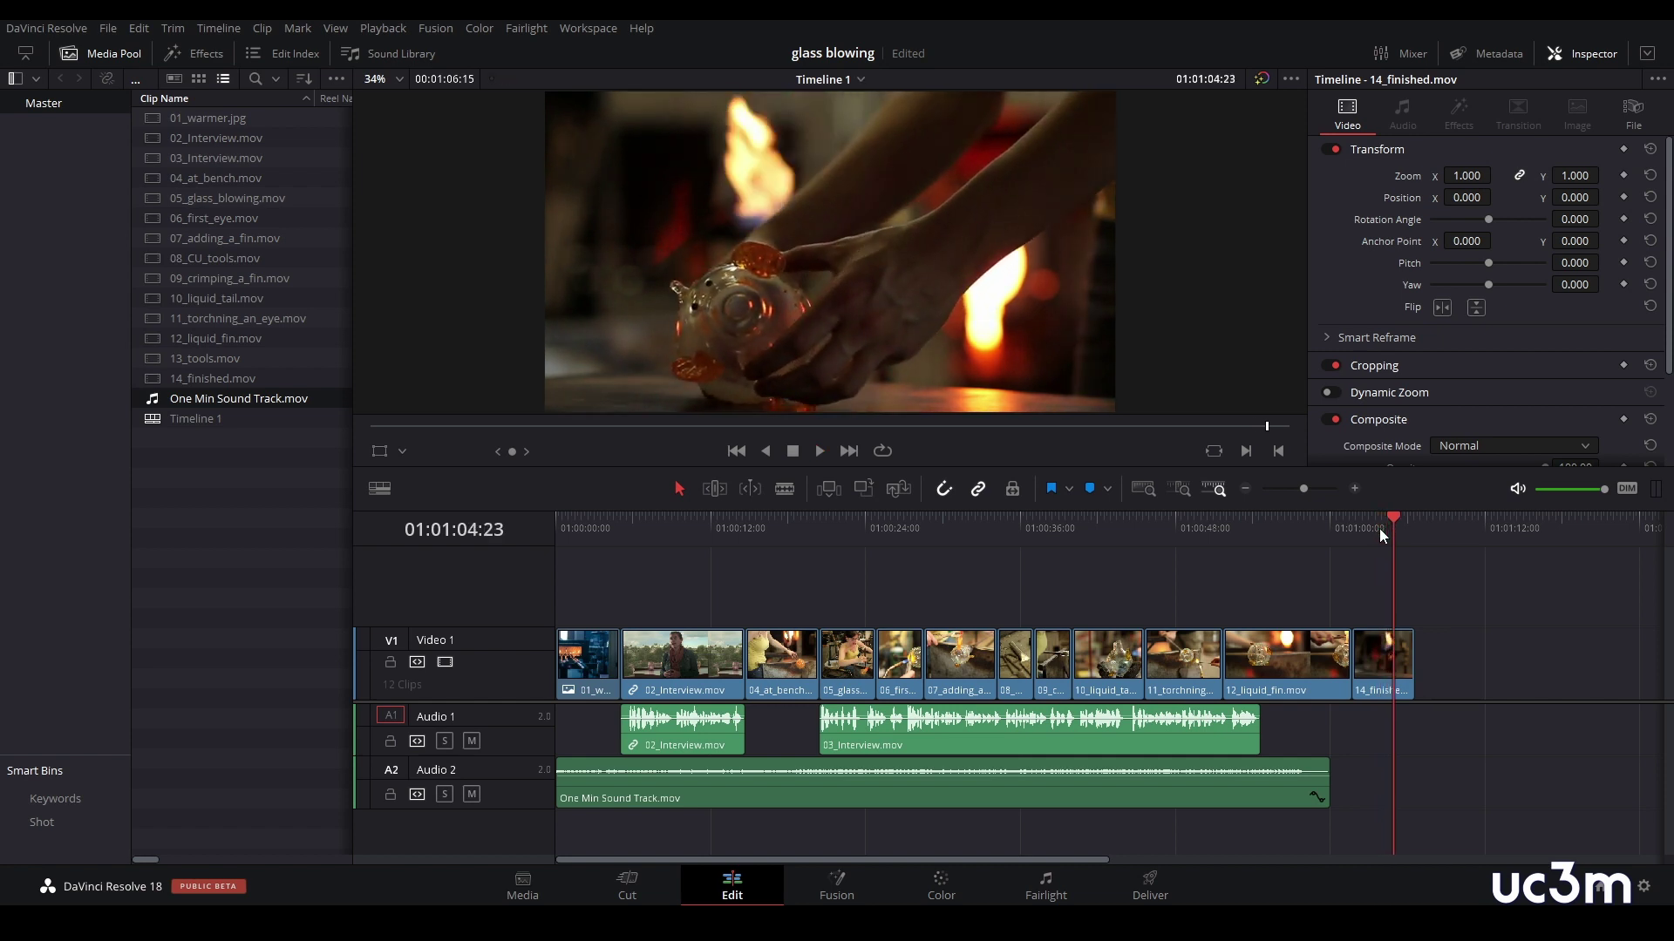
pyautogui.click(1379, 547)
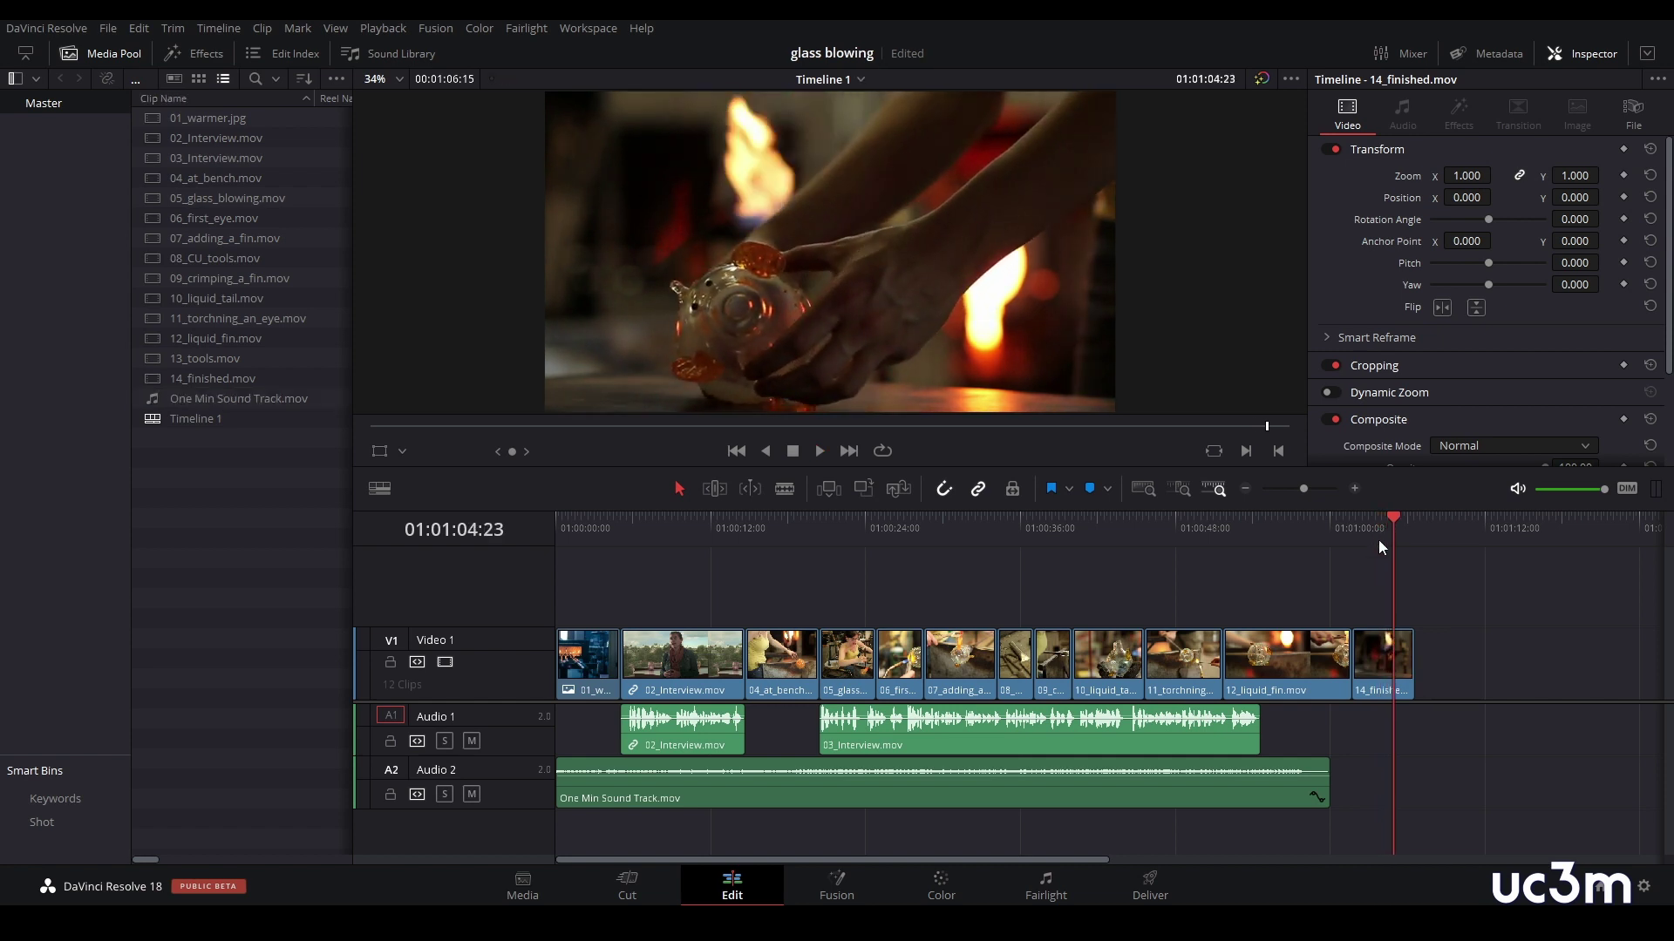
# - Show Retime Controls on 12_liquid_fin.mov and zoom the timeline in around it
pyautogui.click(1297, 671)
pyautogui.moveTo(1377, 527); pyautogui.dragTo(1281, 531)
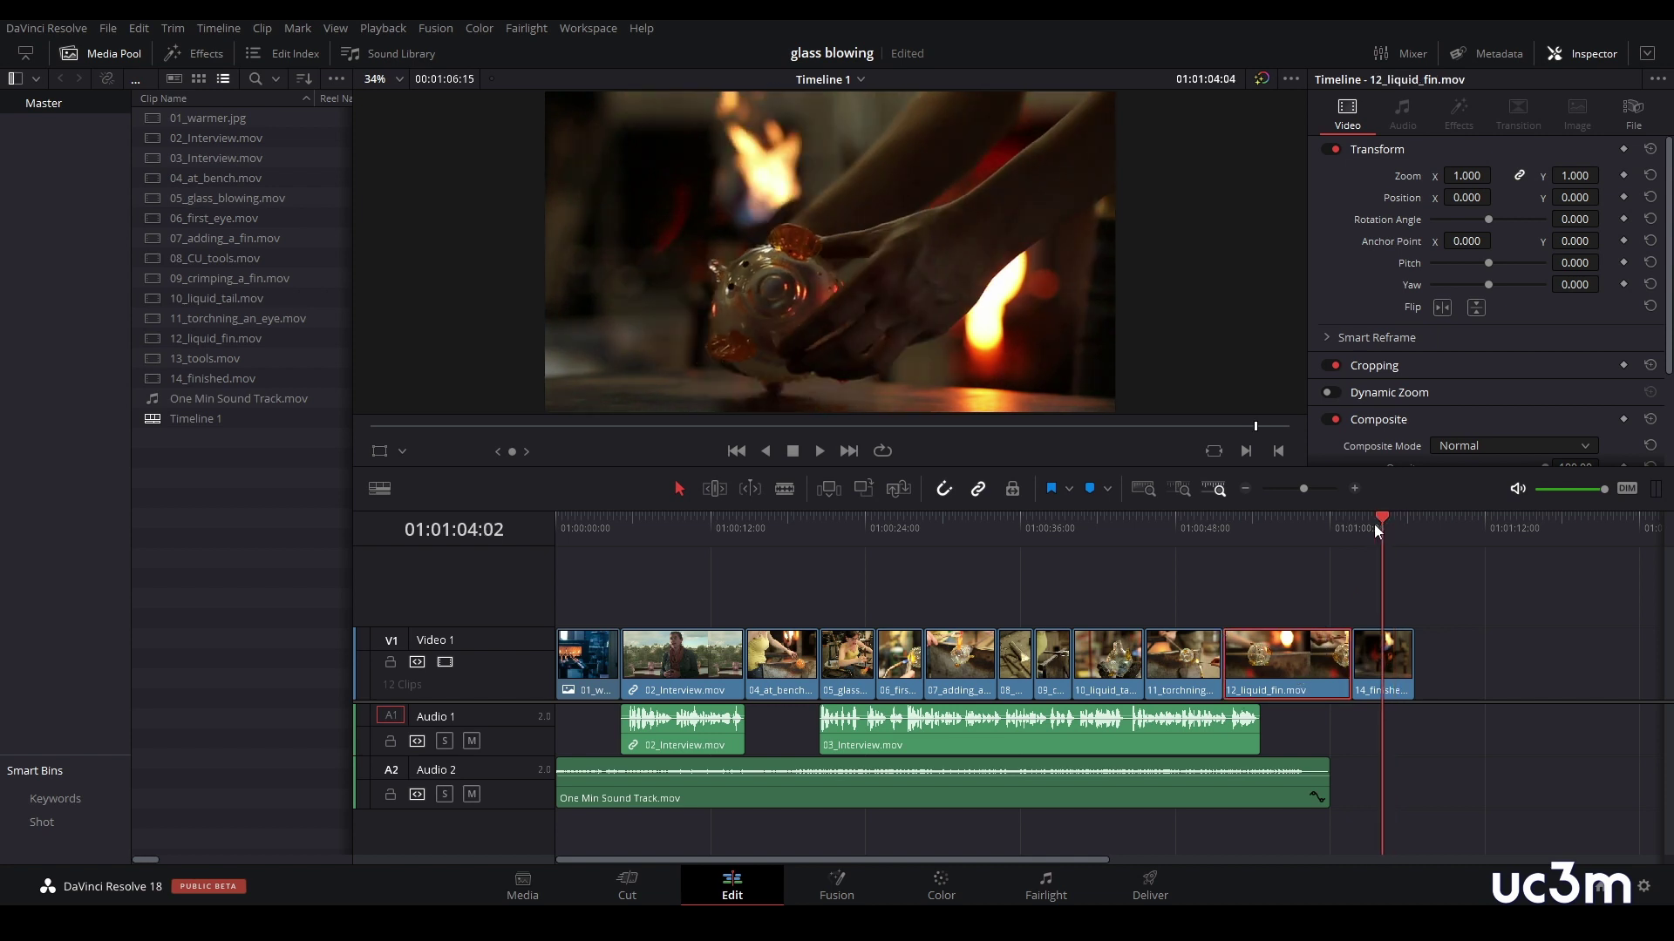
pyautogui.rightClick(1302, 645)
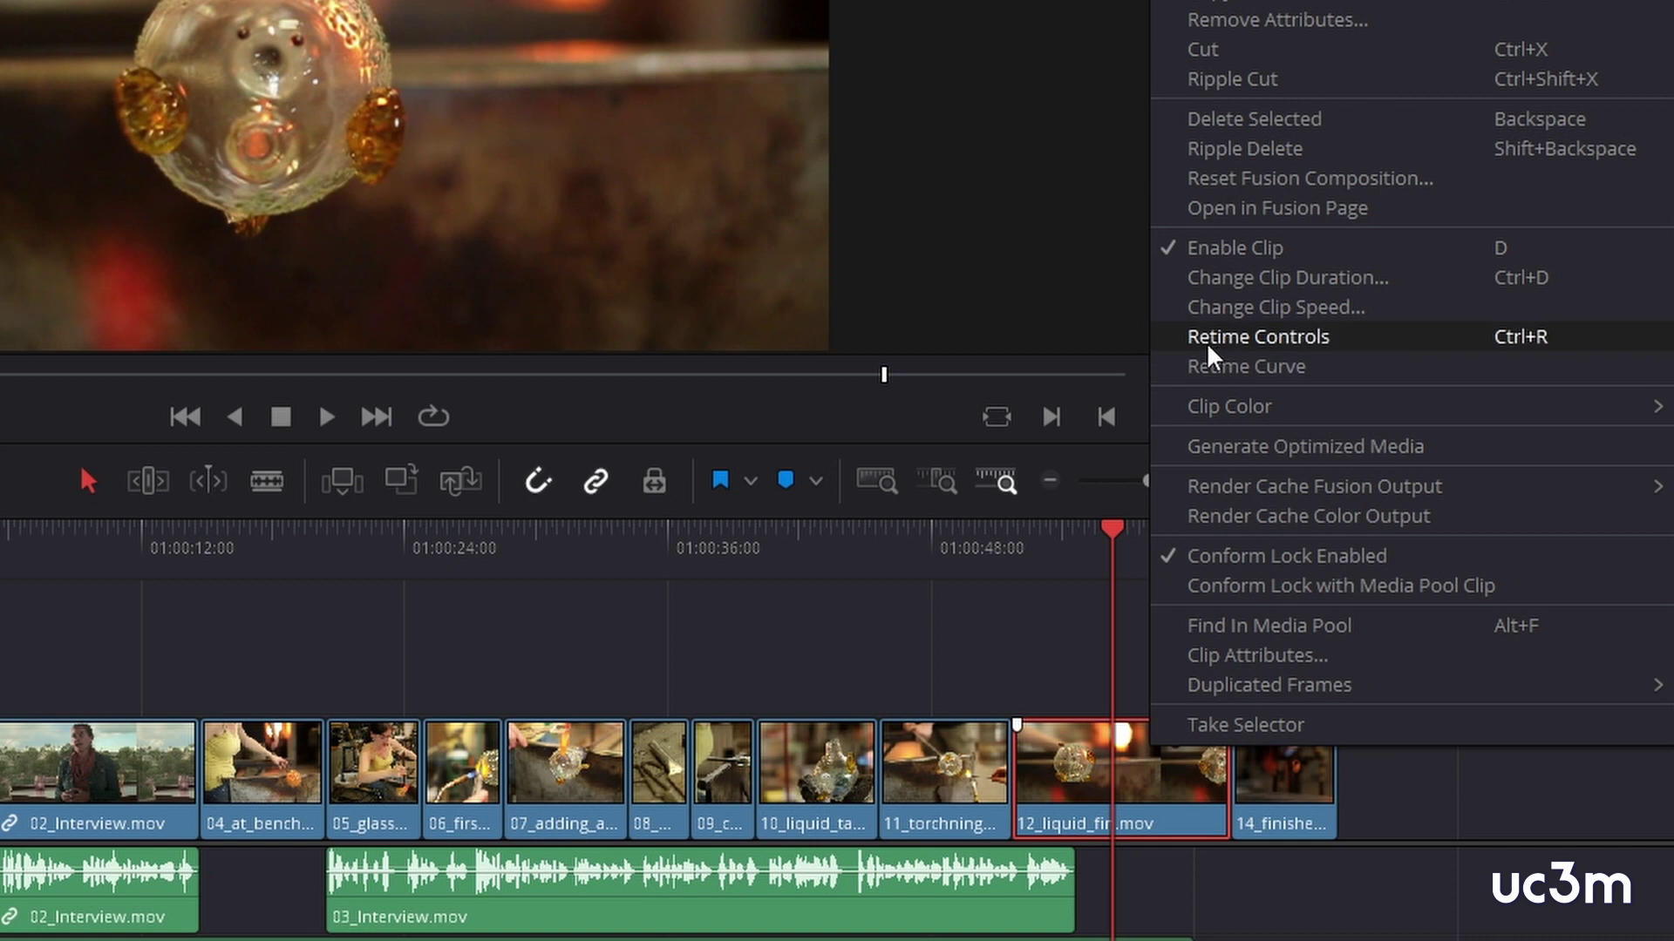
pyautogui.click(1319, 343)
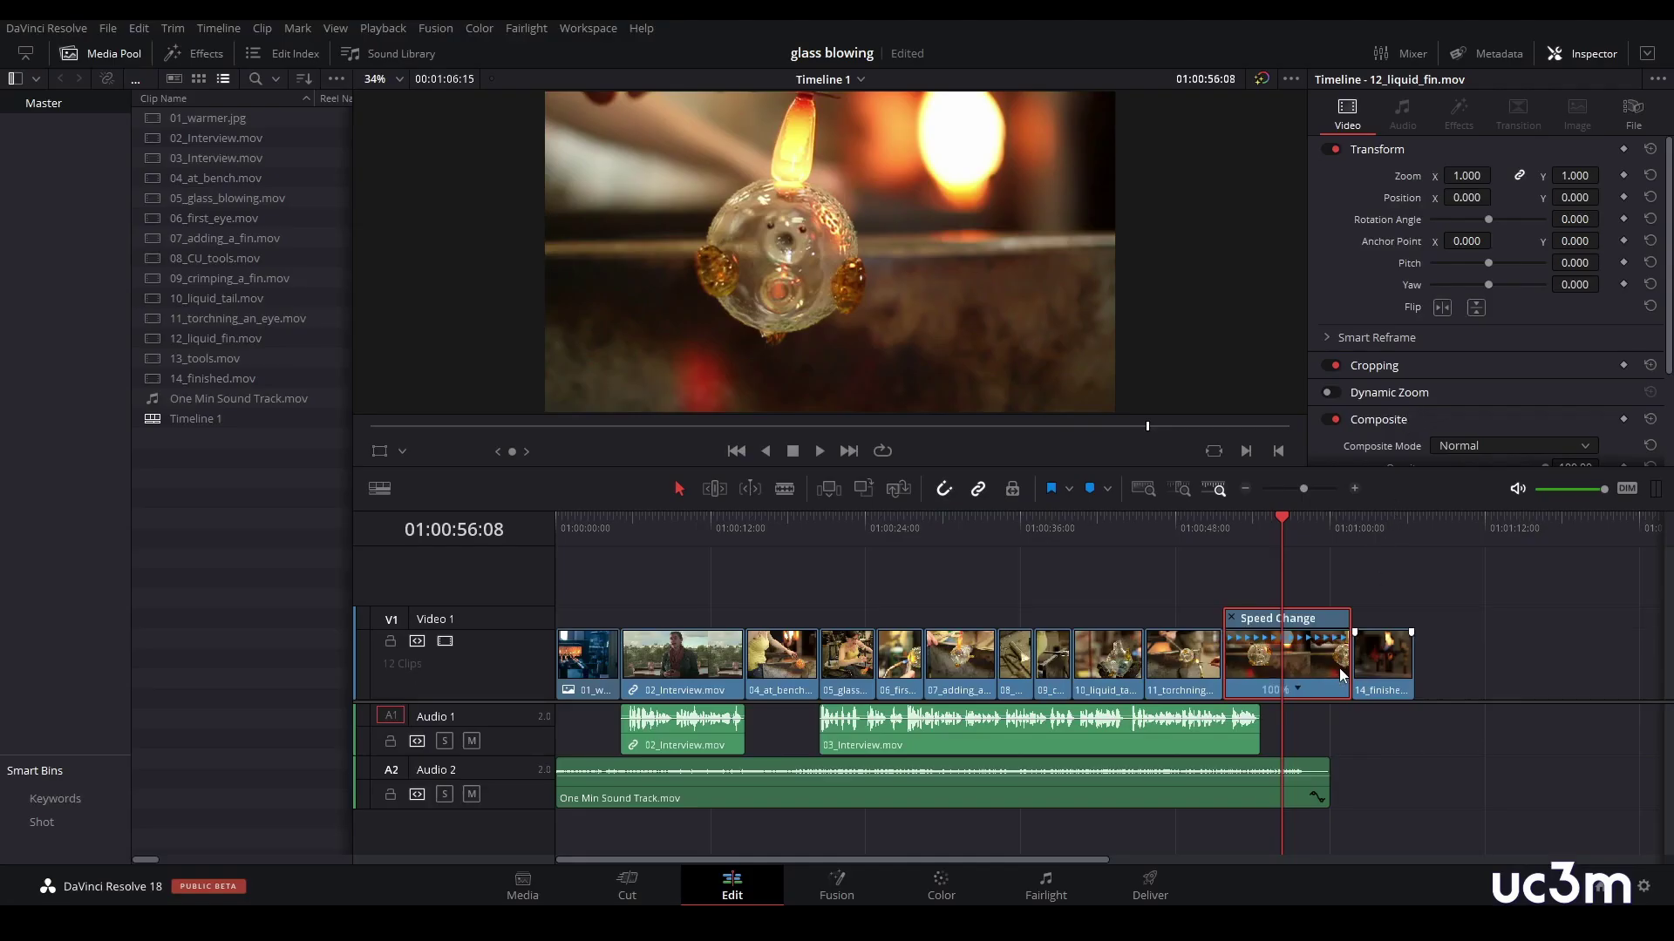
pyautogui.moveTo(1305, 490); pyautogui.dragTo(1310, 493)
pyautogui.click(1057, 527)
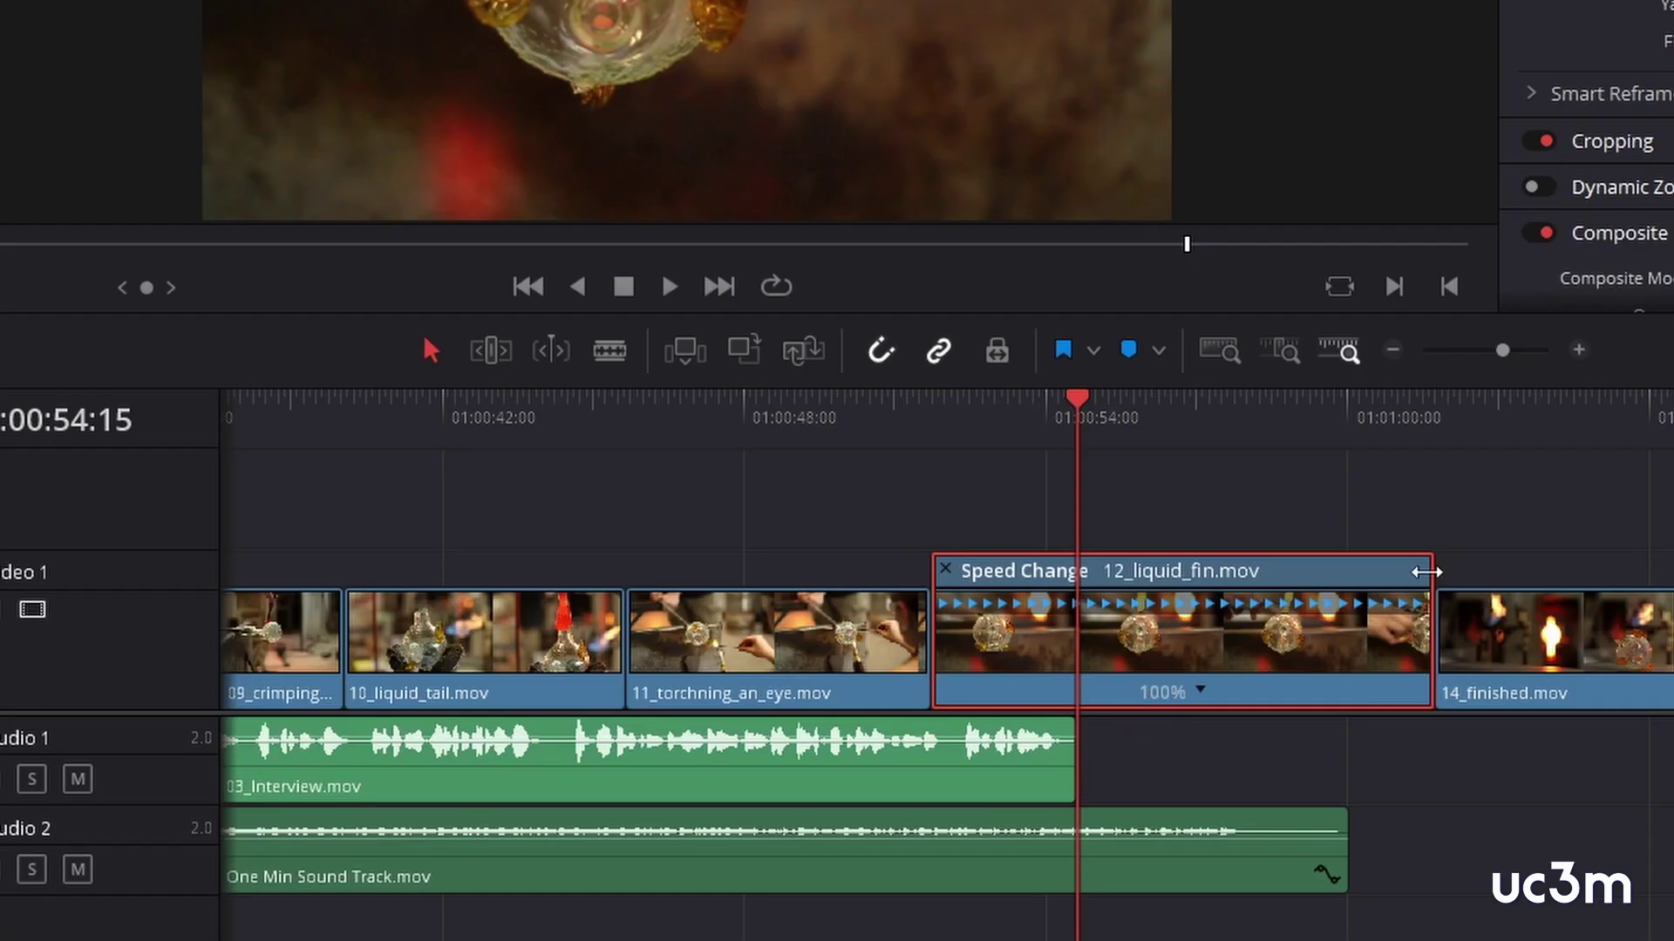
# - Shorten 12_liquid_fin to 250% speed, close the gap, and play the sped-up section
pyautogui.moveTo(1426, 573)
pyautogui.mouseDown()
pyautogui.moveTo(1200, 574)
pyautogui.moveTo(1132, 603)
pyautogui.mouseUp()
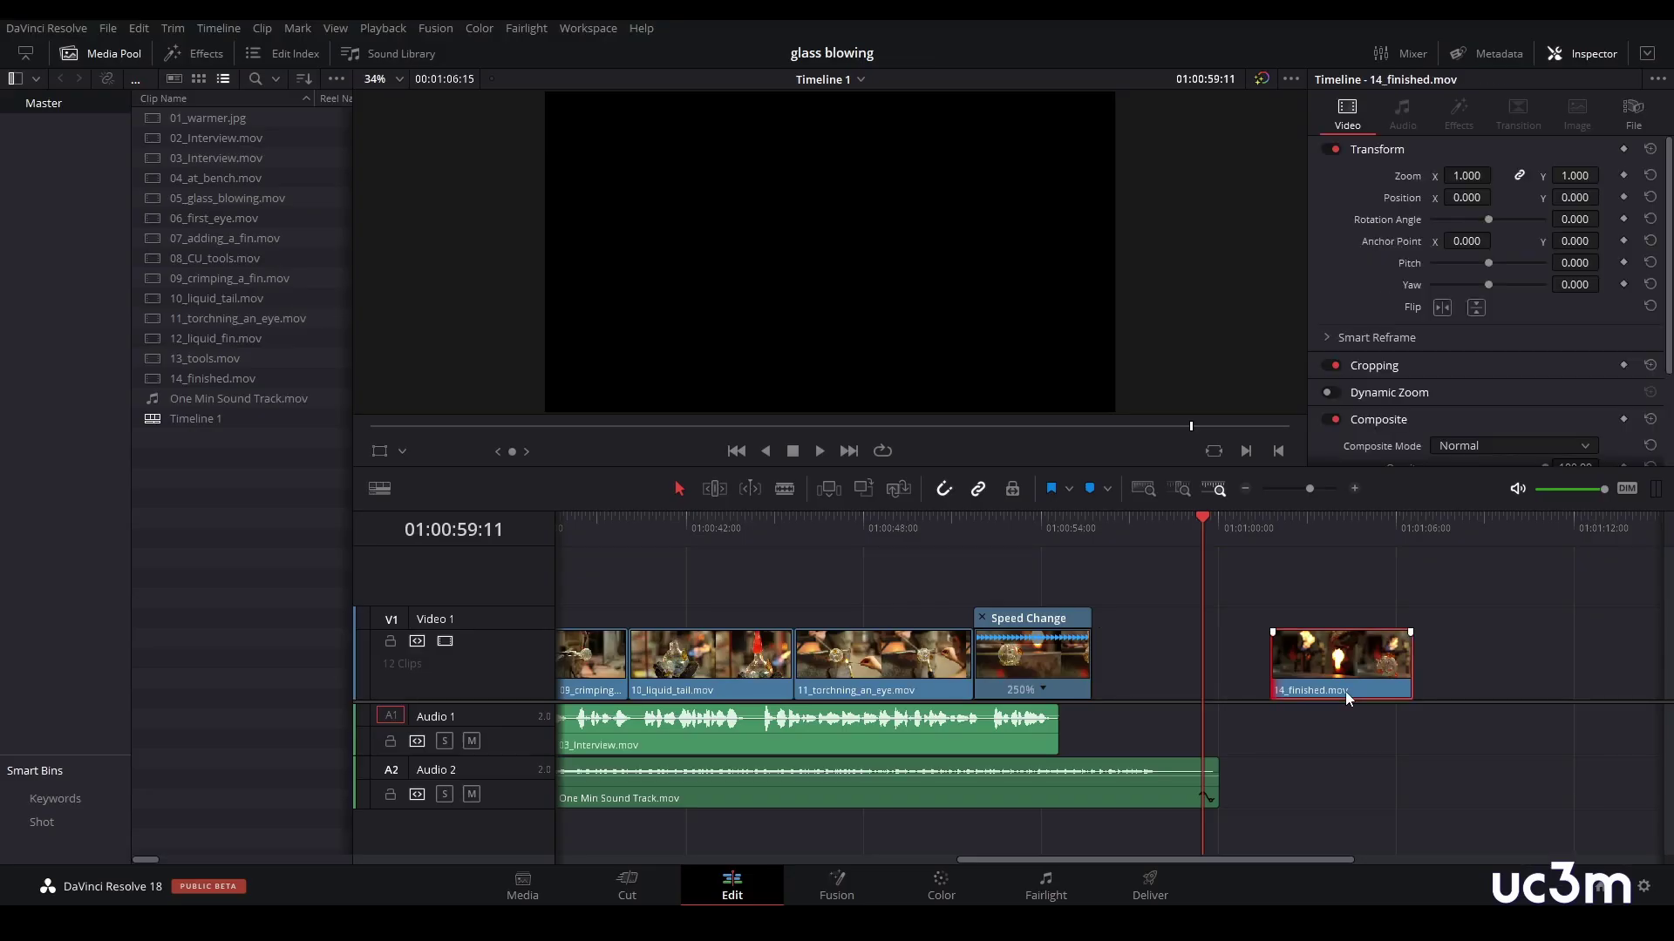
pyautogui.moveTo(1346, 692); pyautogui.dragTo(1175, 687)
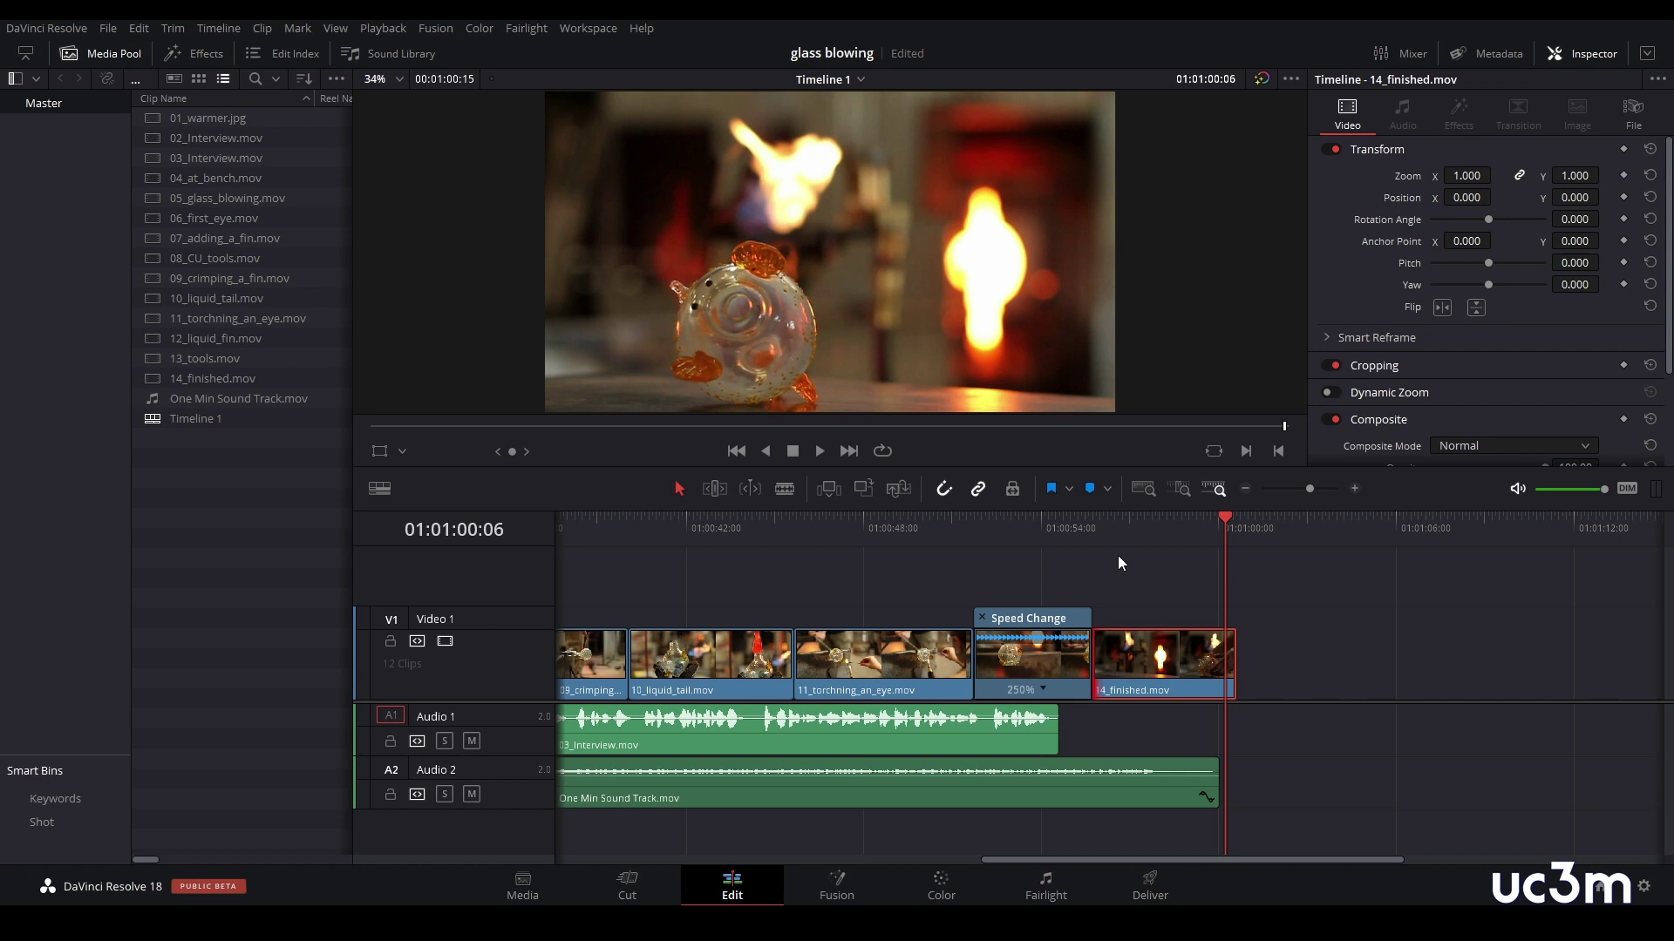
pyautogui.moveTo(978, 525); pyautogui.dragTo(985, 525)
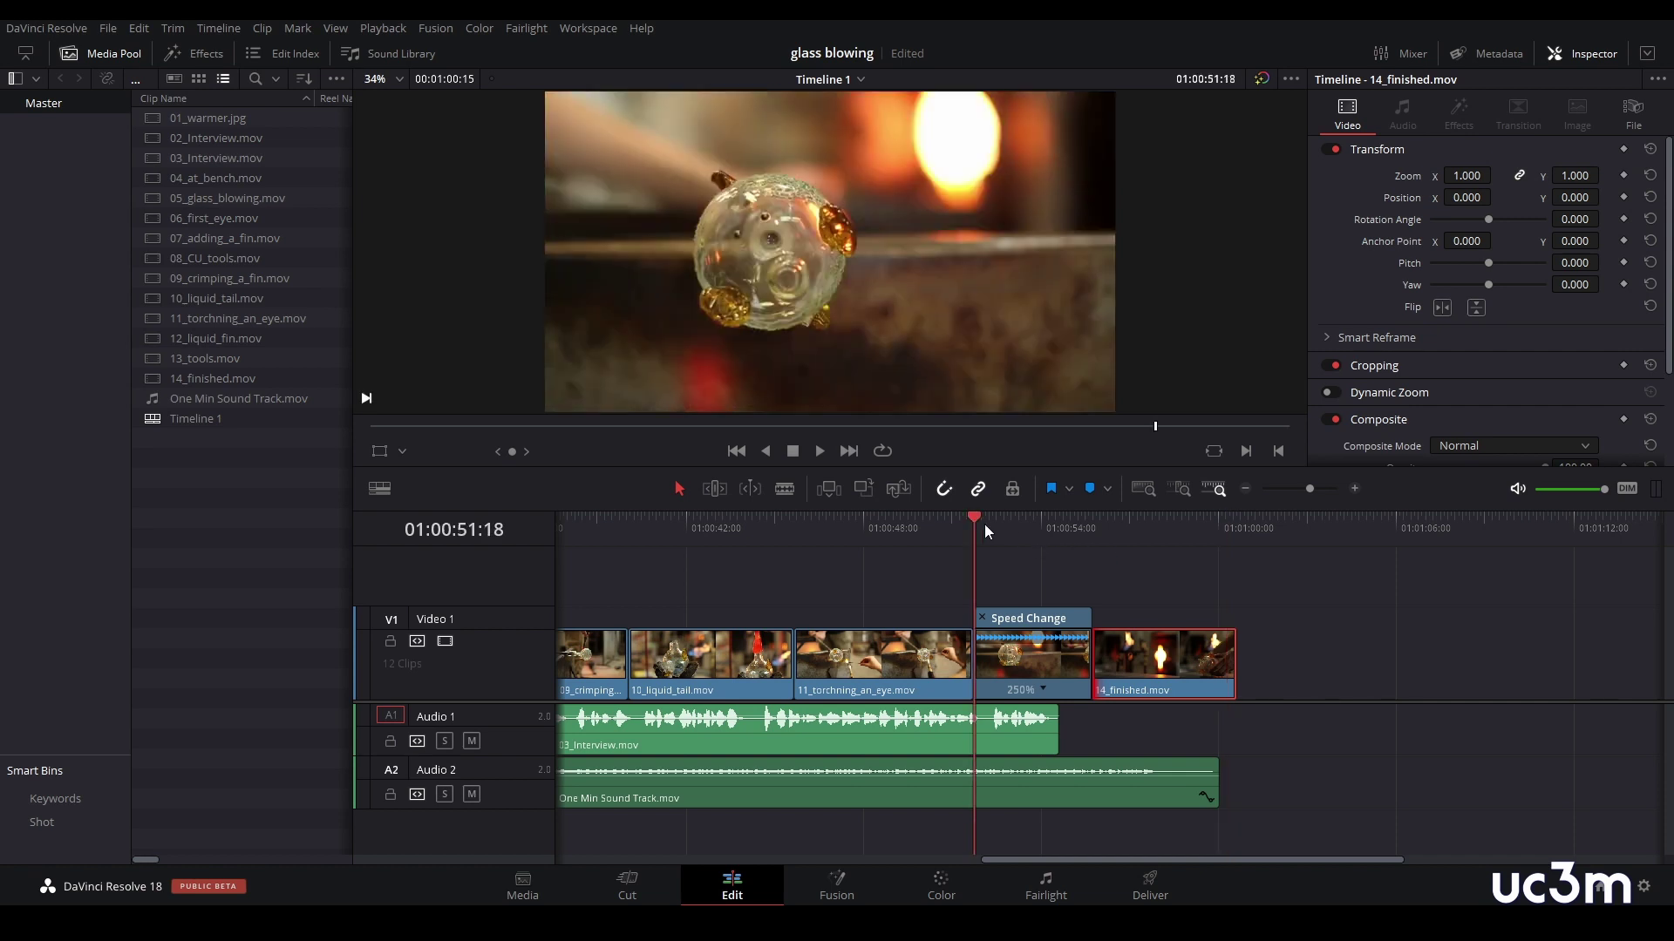
pyautogui.press('space')
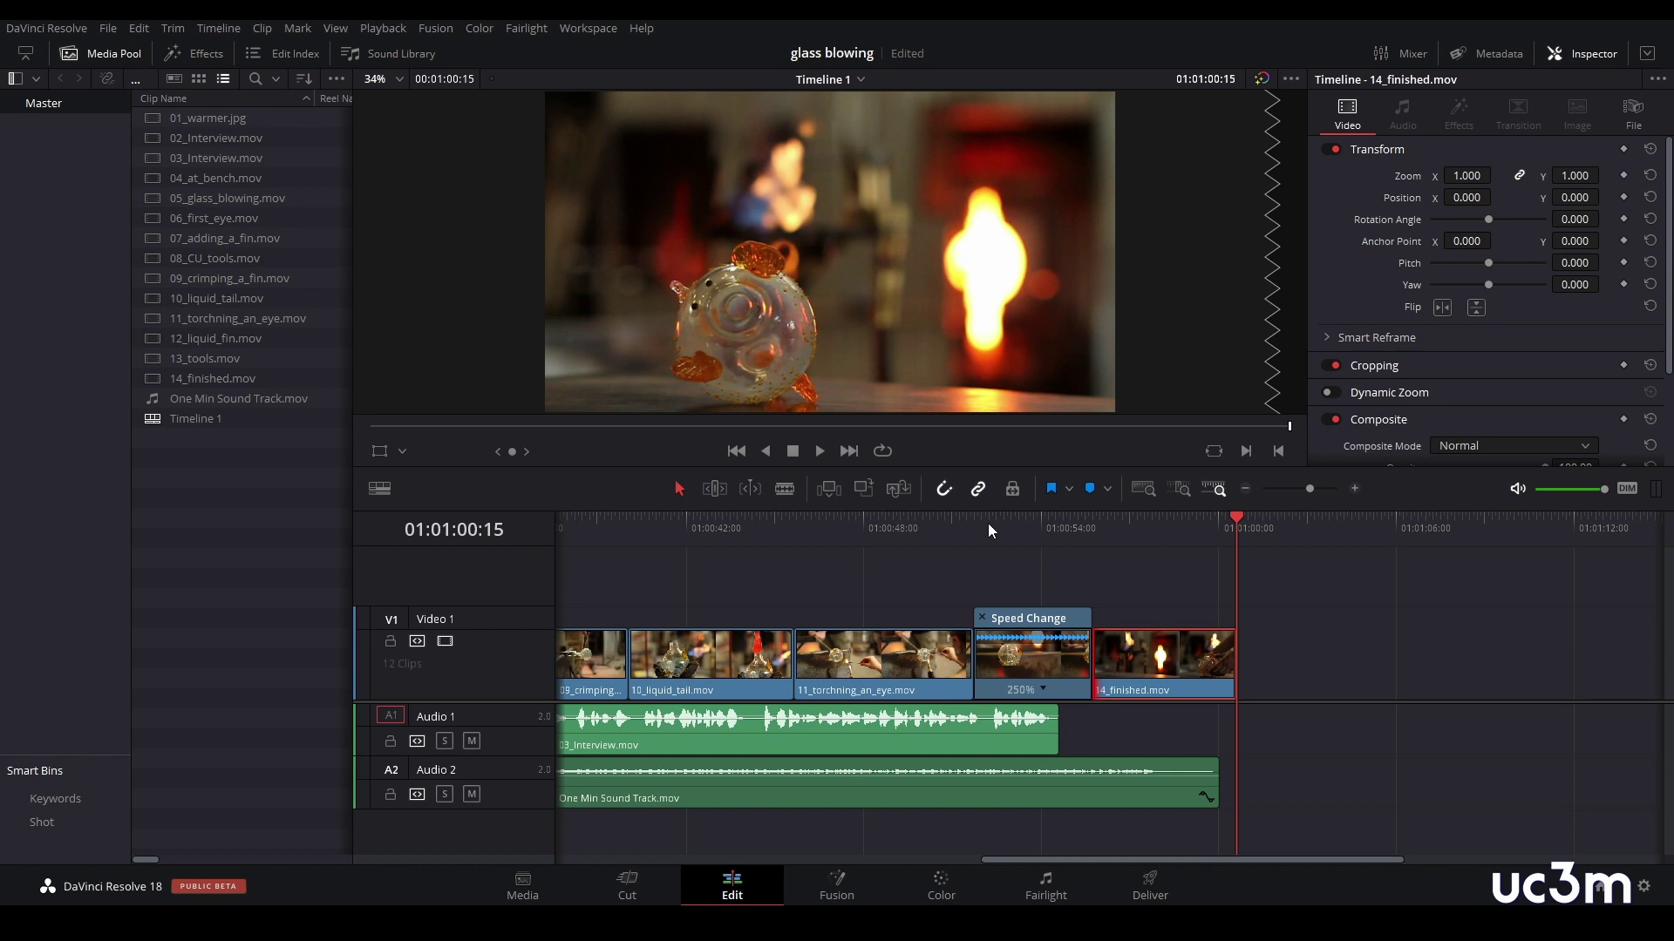
# - Fit all twelve clips in view and select 01_warmer to show its Transform at zoom 1.000
pyautogui.hotkey('shift', 'z')
pyautogui.click(601, 526)
pyautogui.click(596, 662)
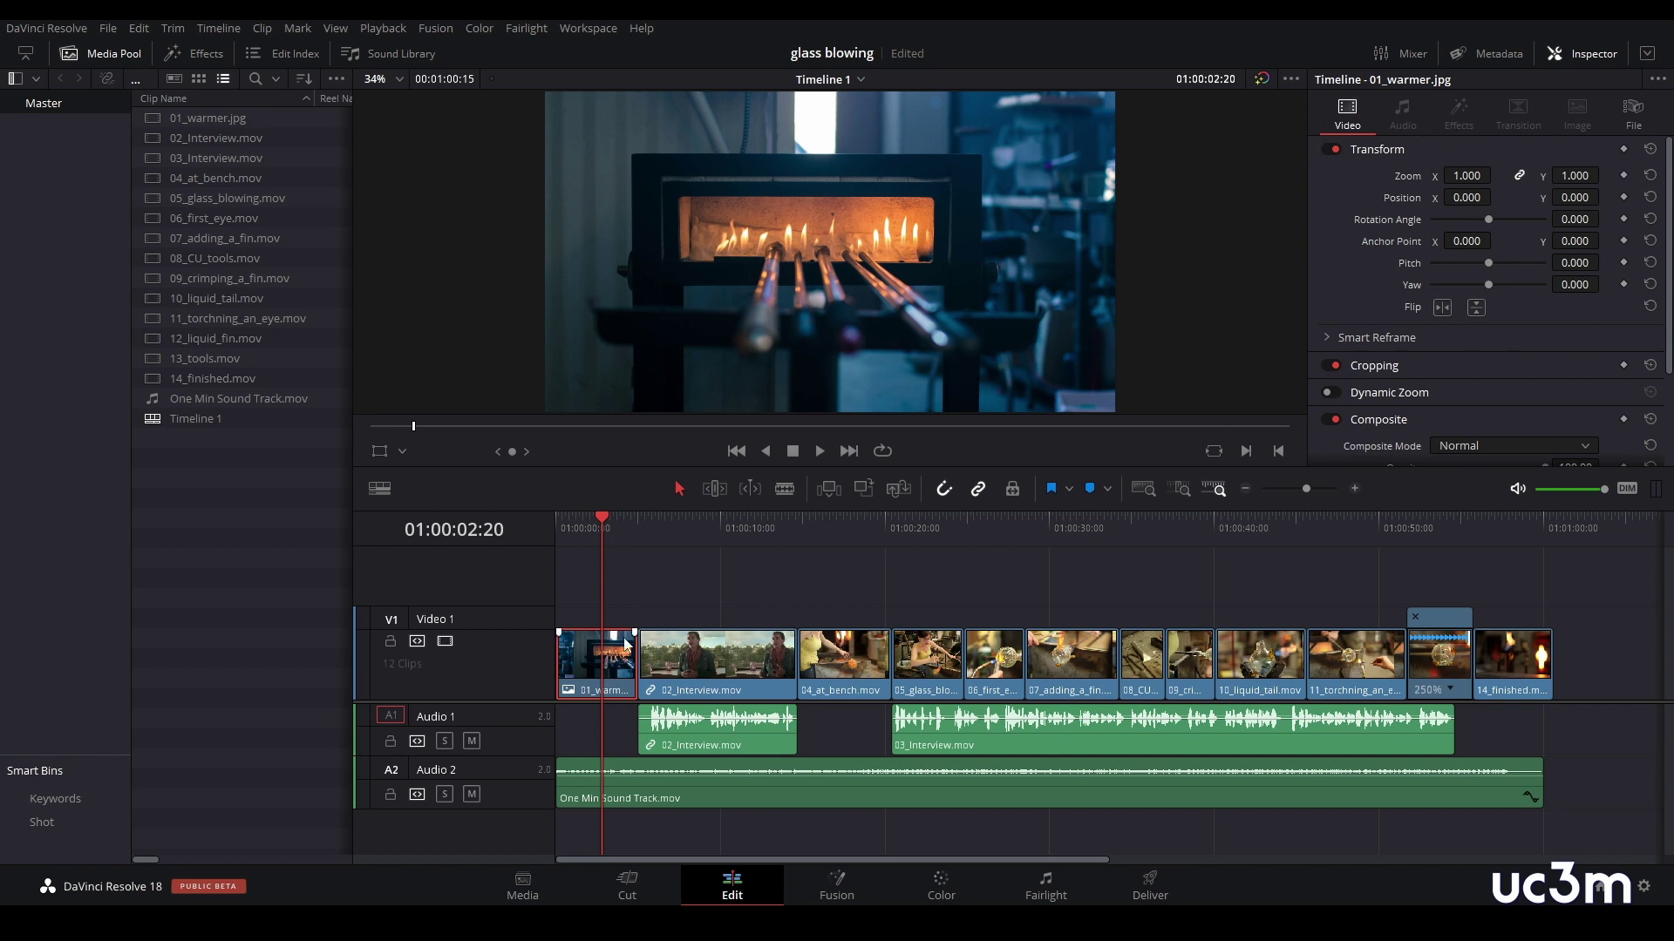
pyautogui.click(1027, 788)
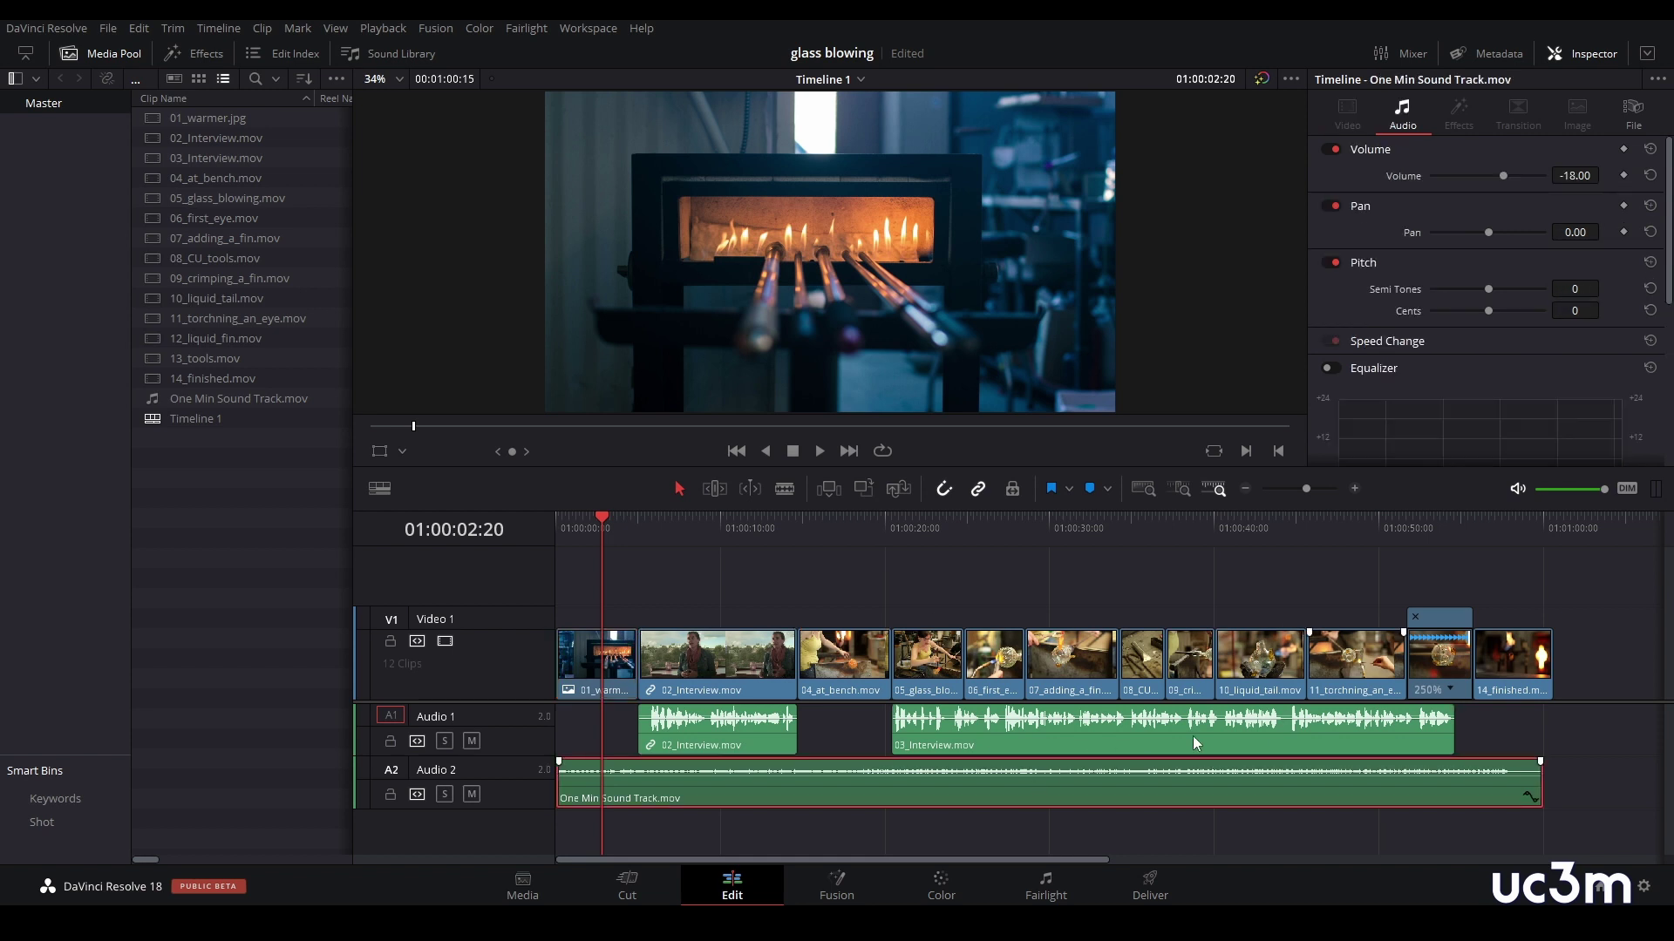
pyautogui.click(588, 658)
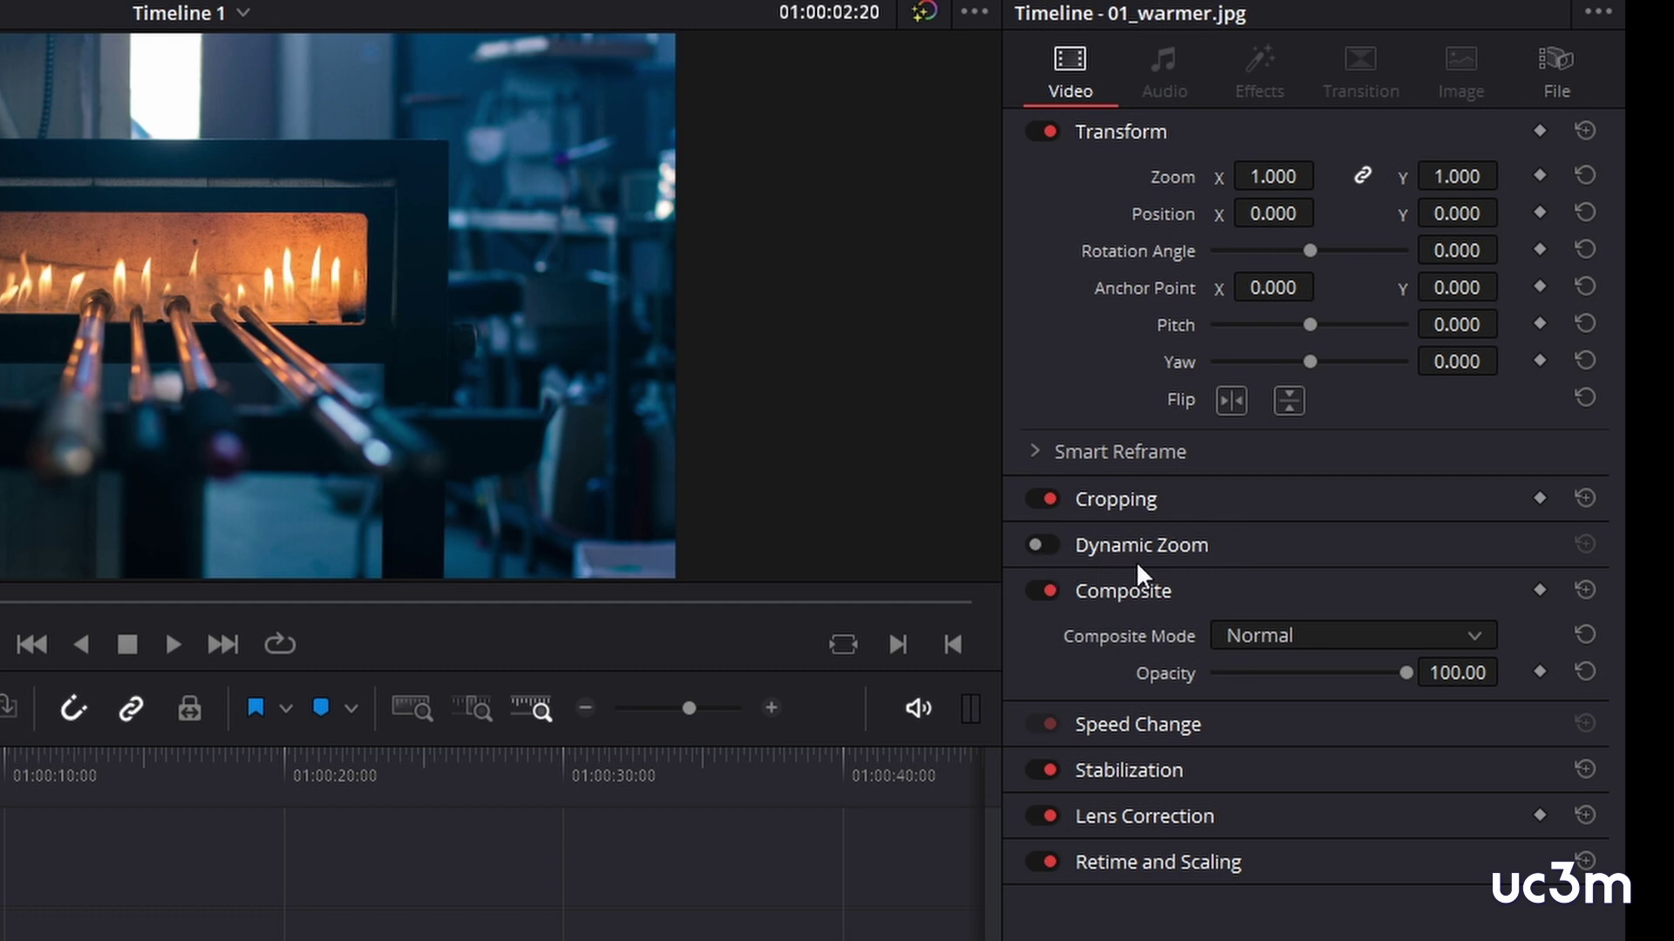
# - Enable Linear Dynamic Zoom on 01_warmer.jpg and preview the opening twice from the start
pyautogui.click(1052, 542)
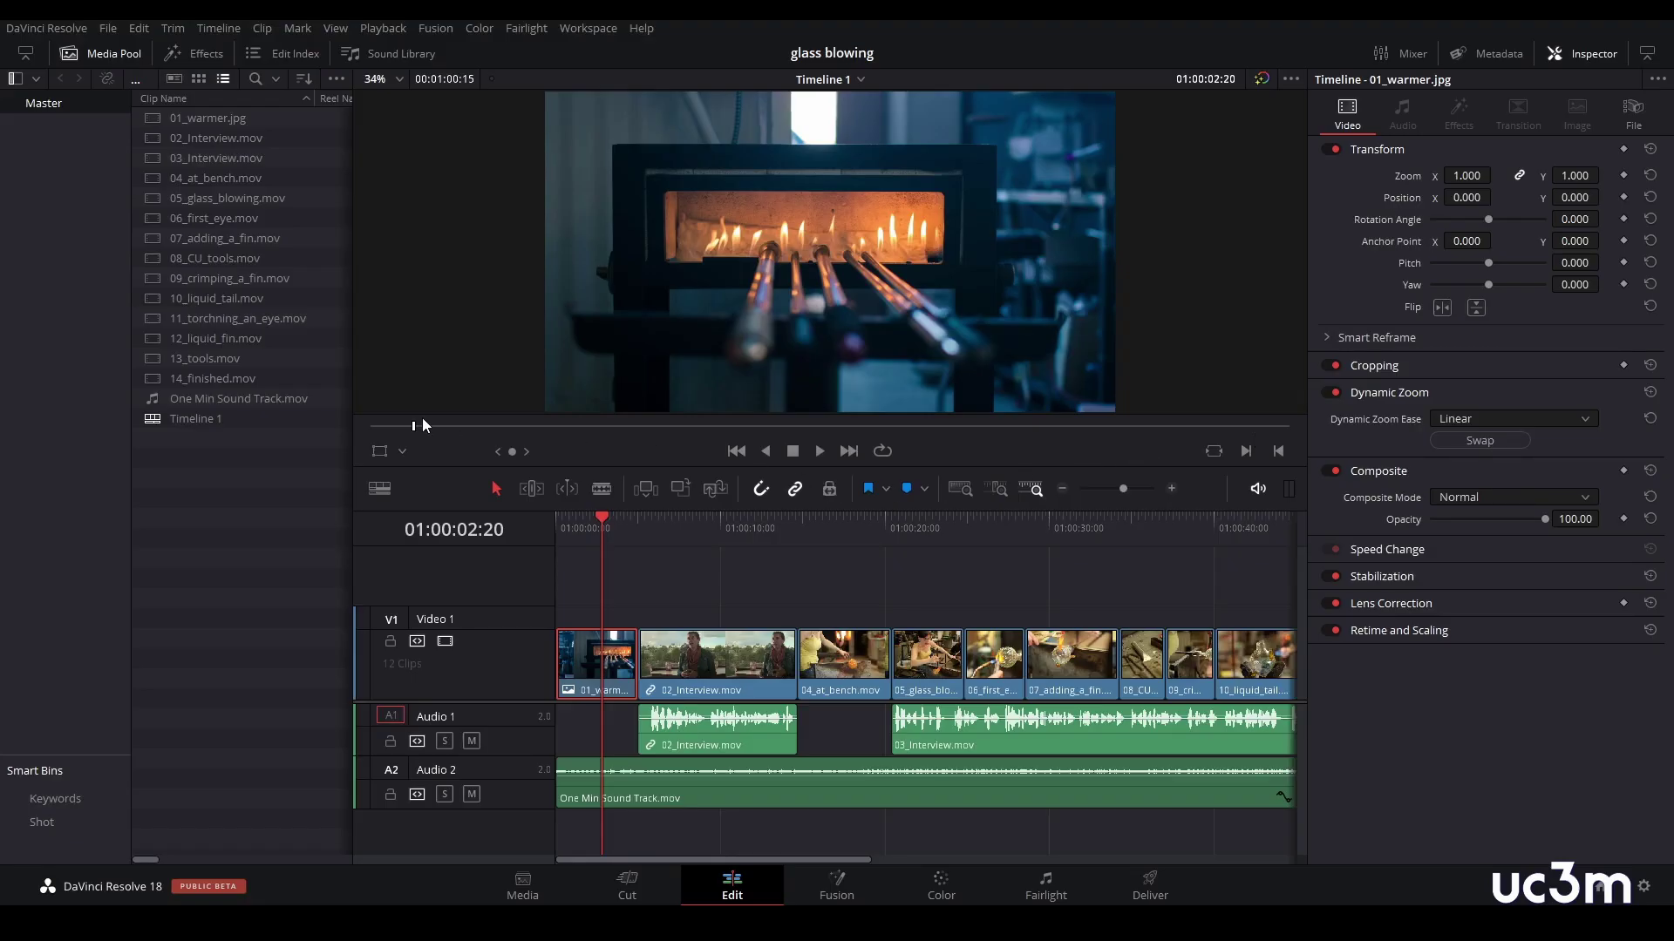
pyautogui.click(400, 427)
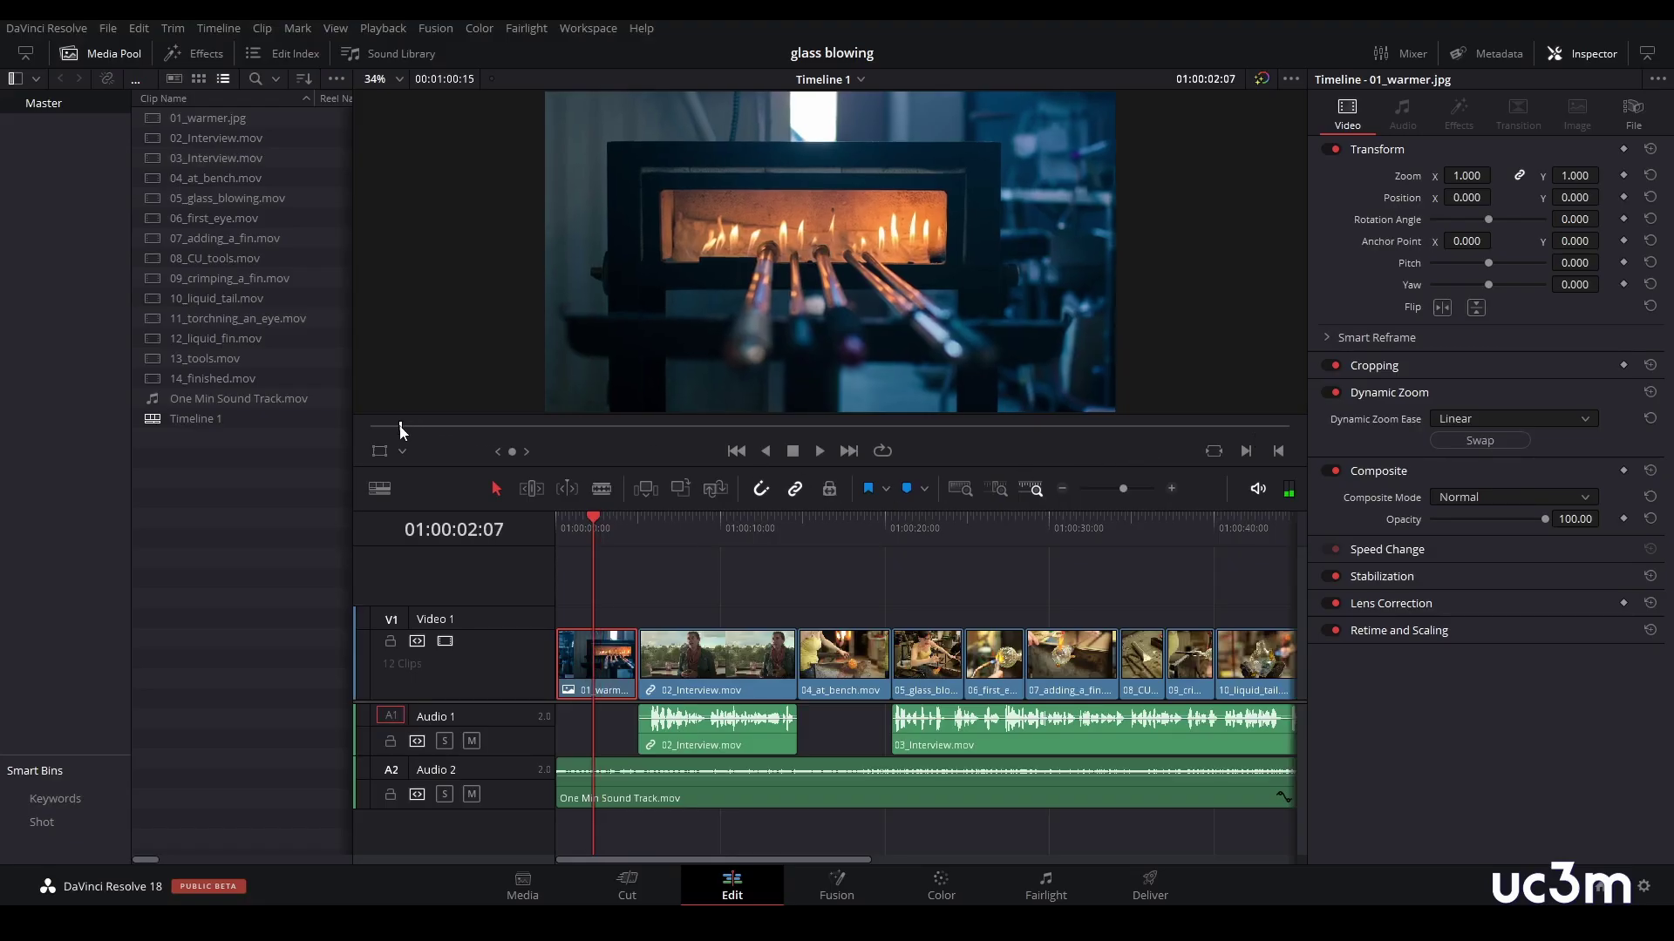
pyautogui.moveTo(401, 431); pyautogui.dragTo(370, 431)
pyautogui.click(820, 451)
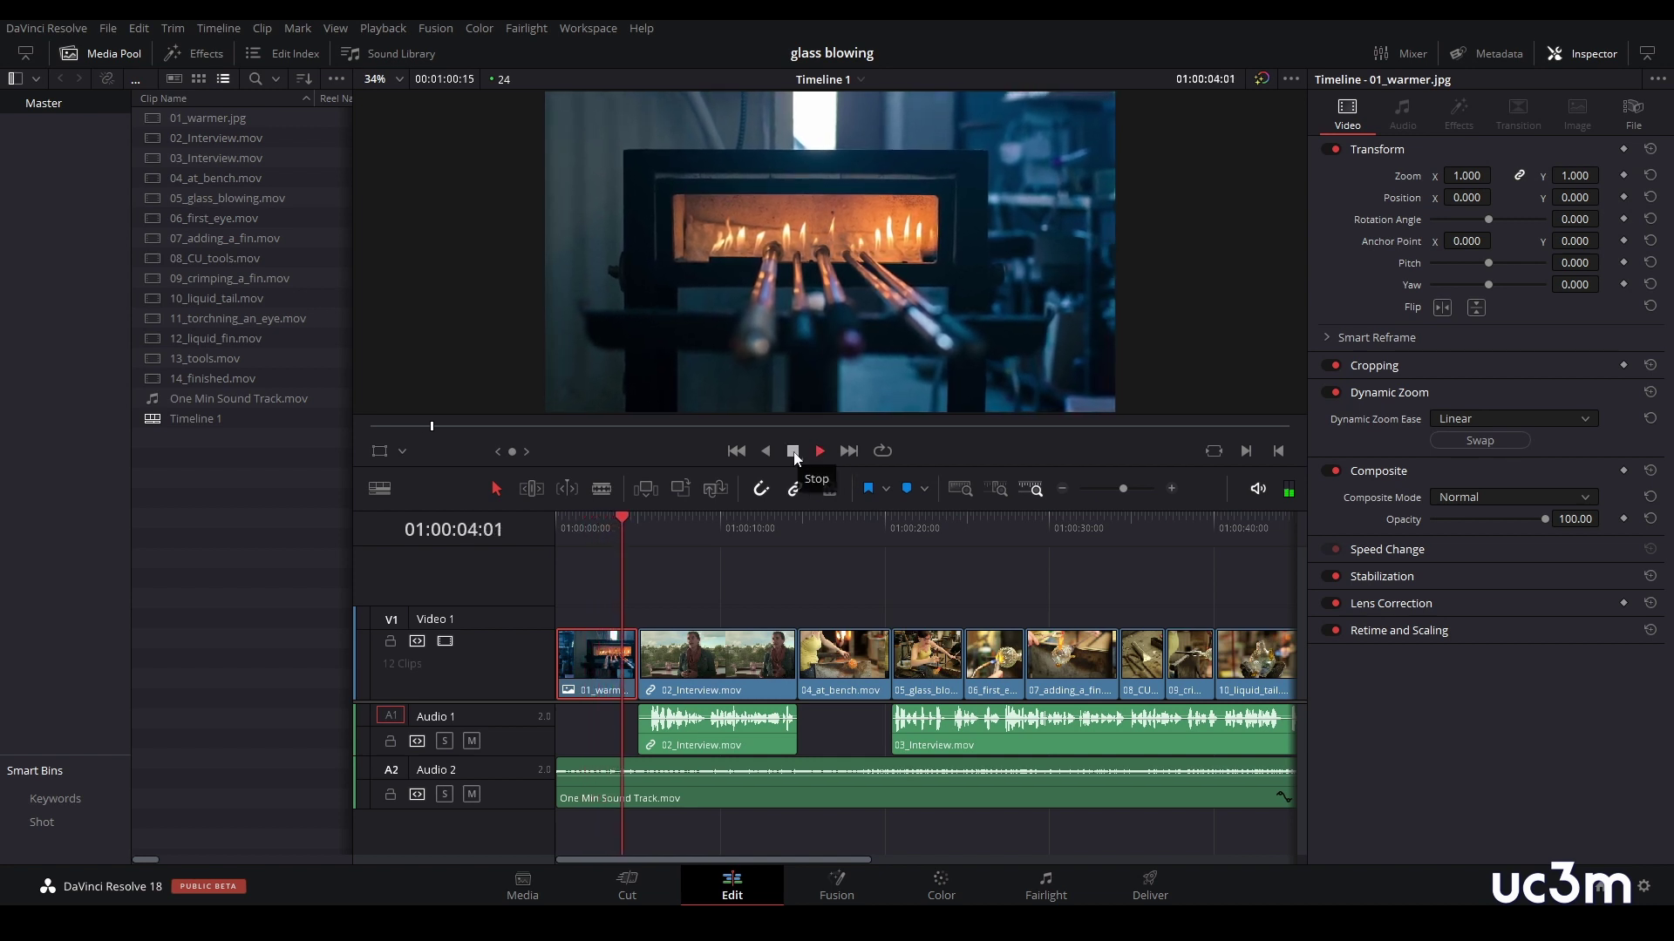
pyautogui.click(793, 452)
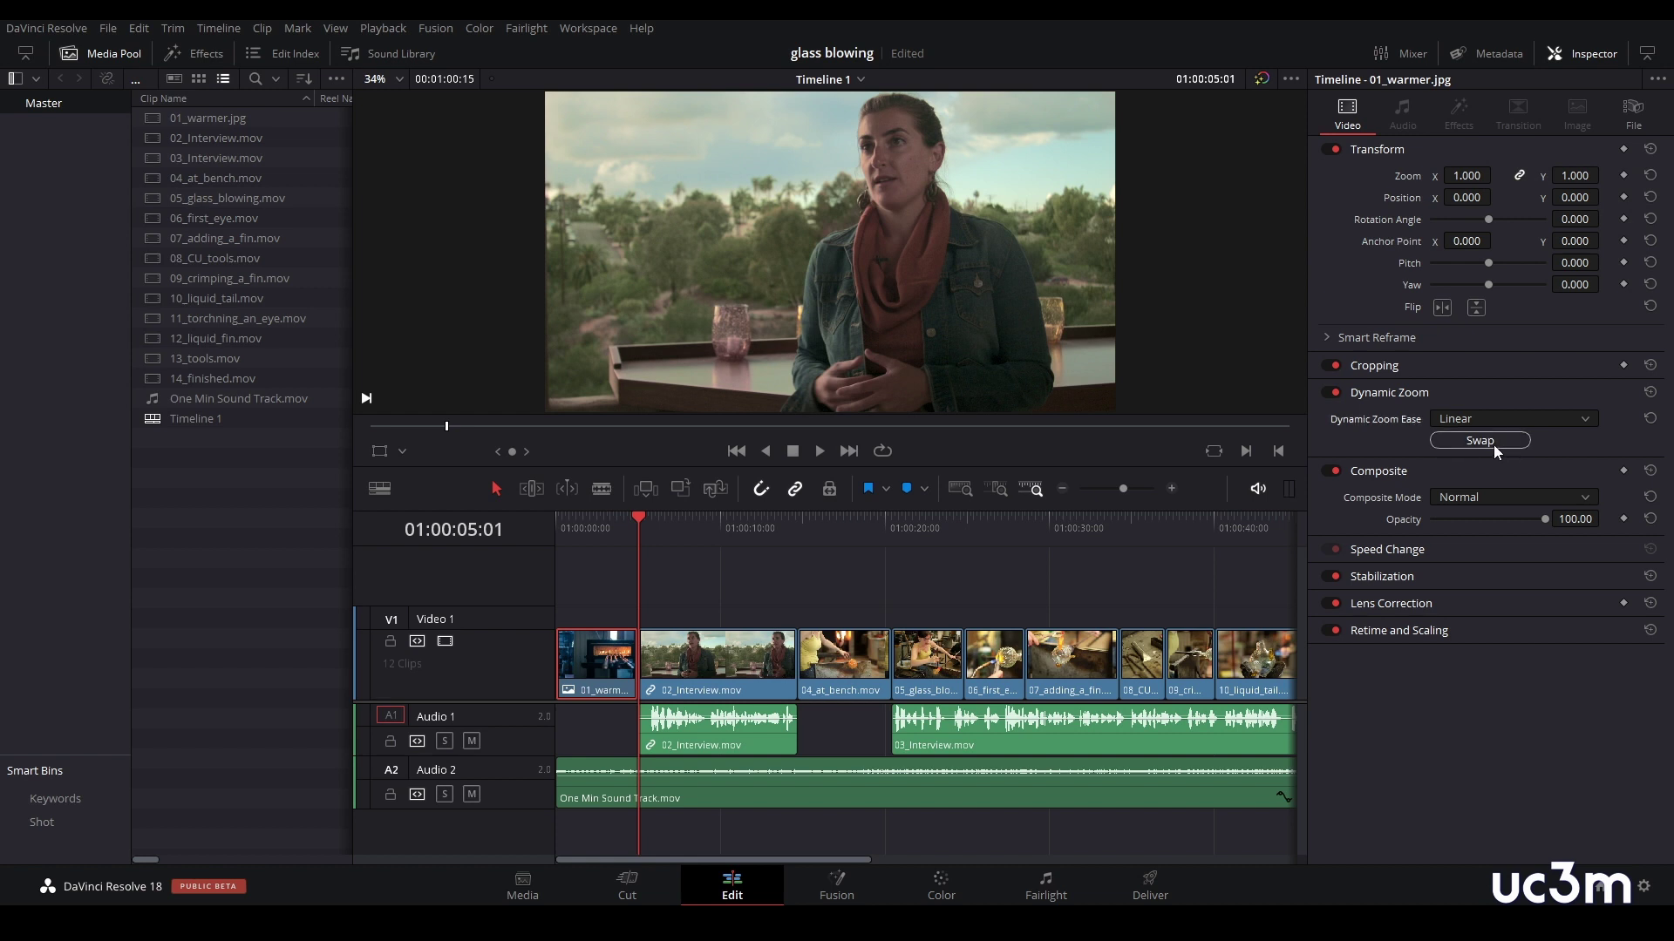
pyautogui.click(445, 426)
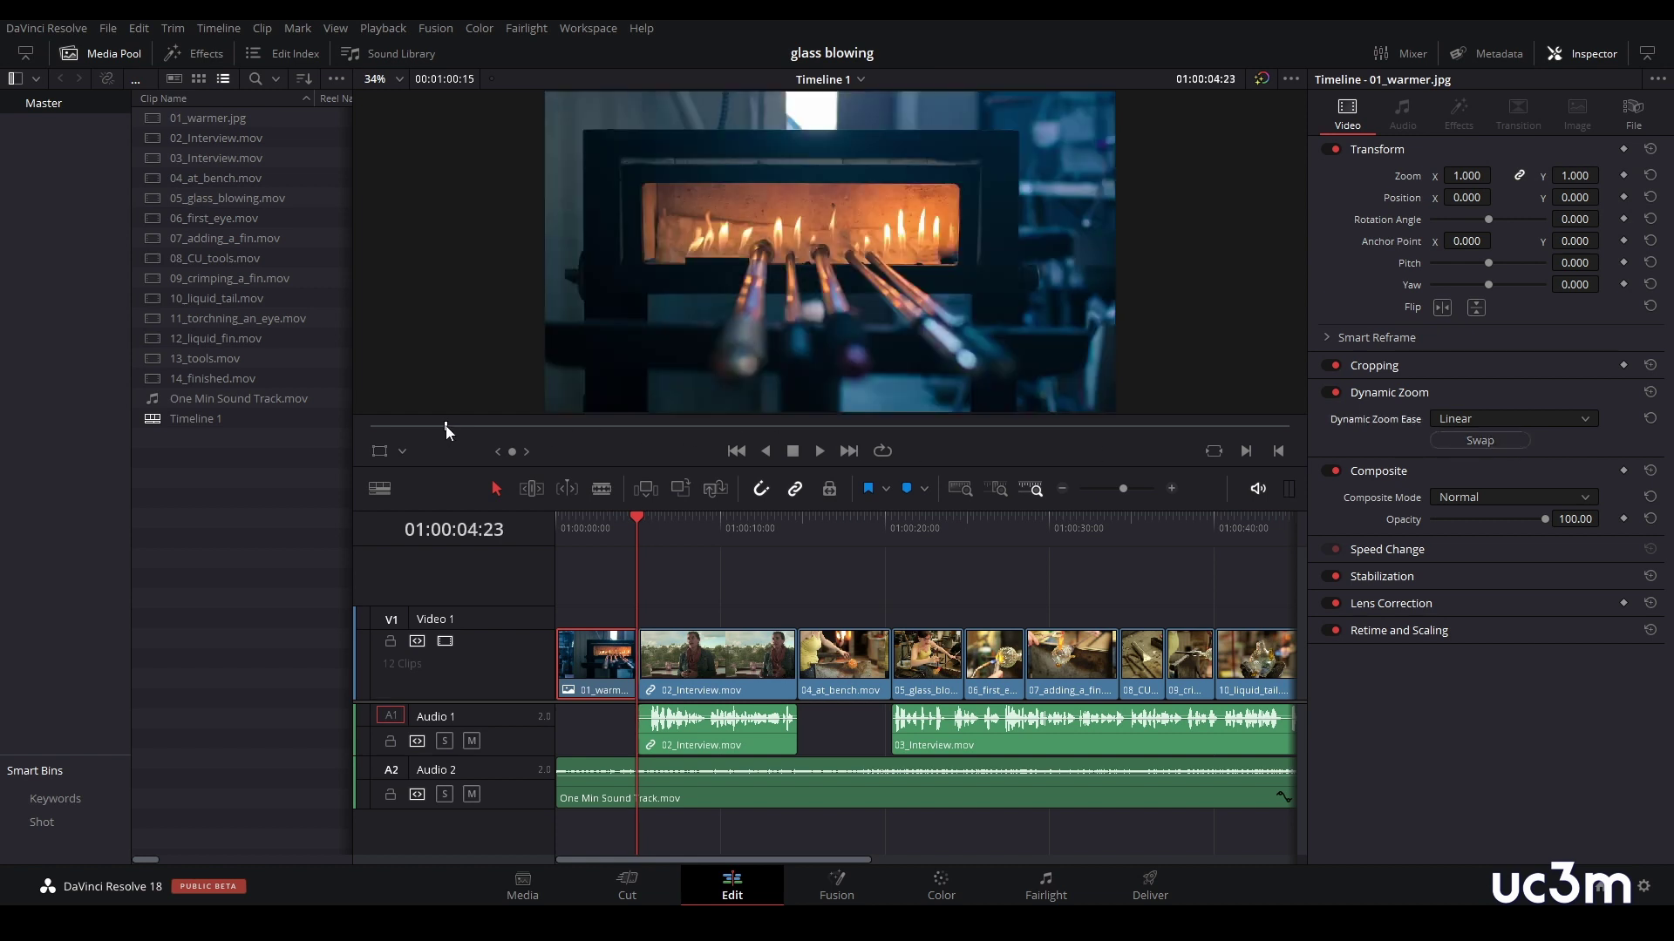
pyautogui.moveTo(446, 427); pyautogui.dragTo(370, 428)
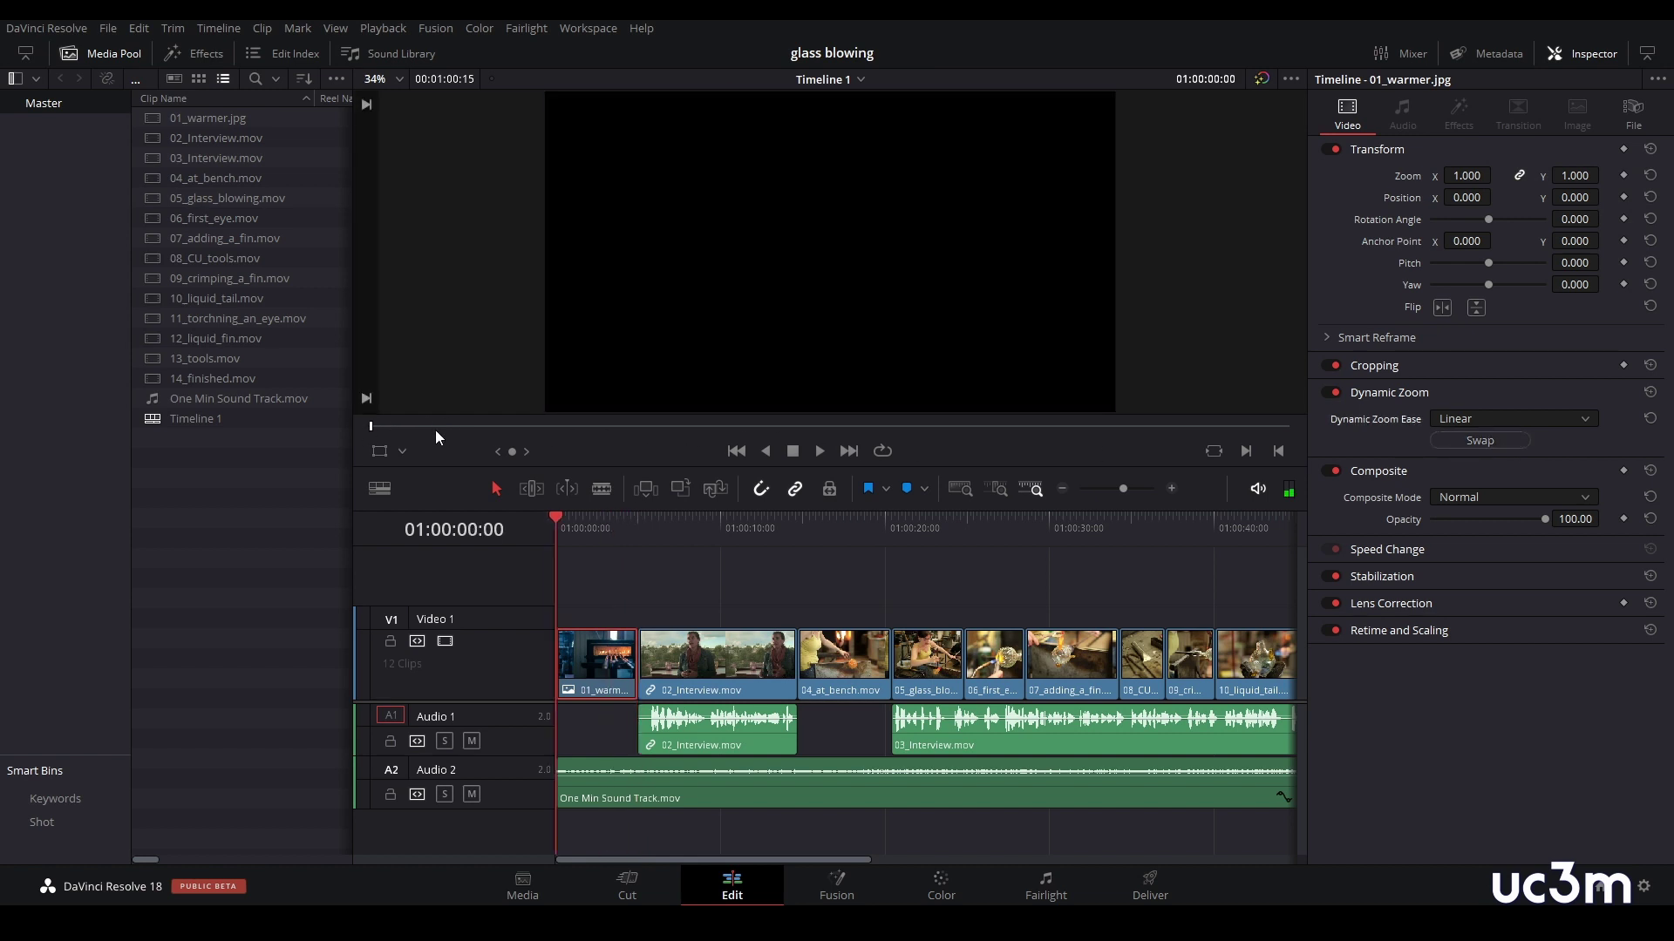
pyautogui.click(820, 452)
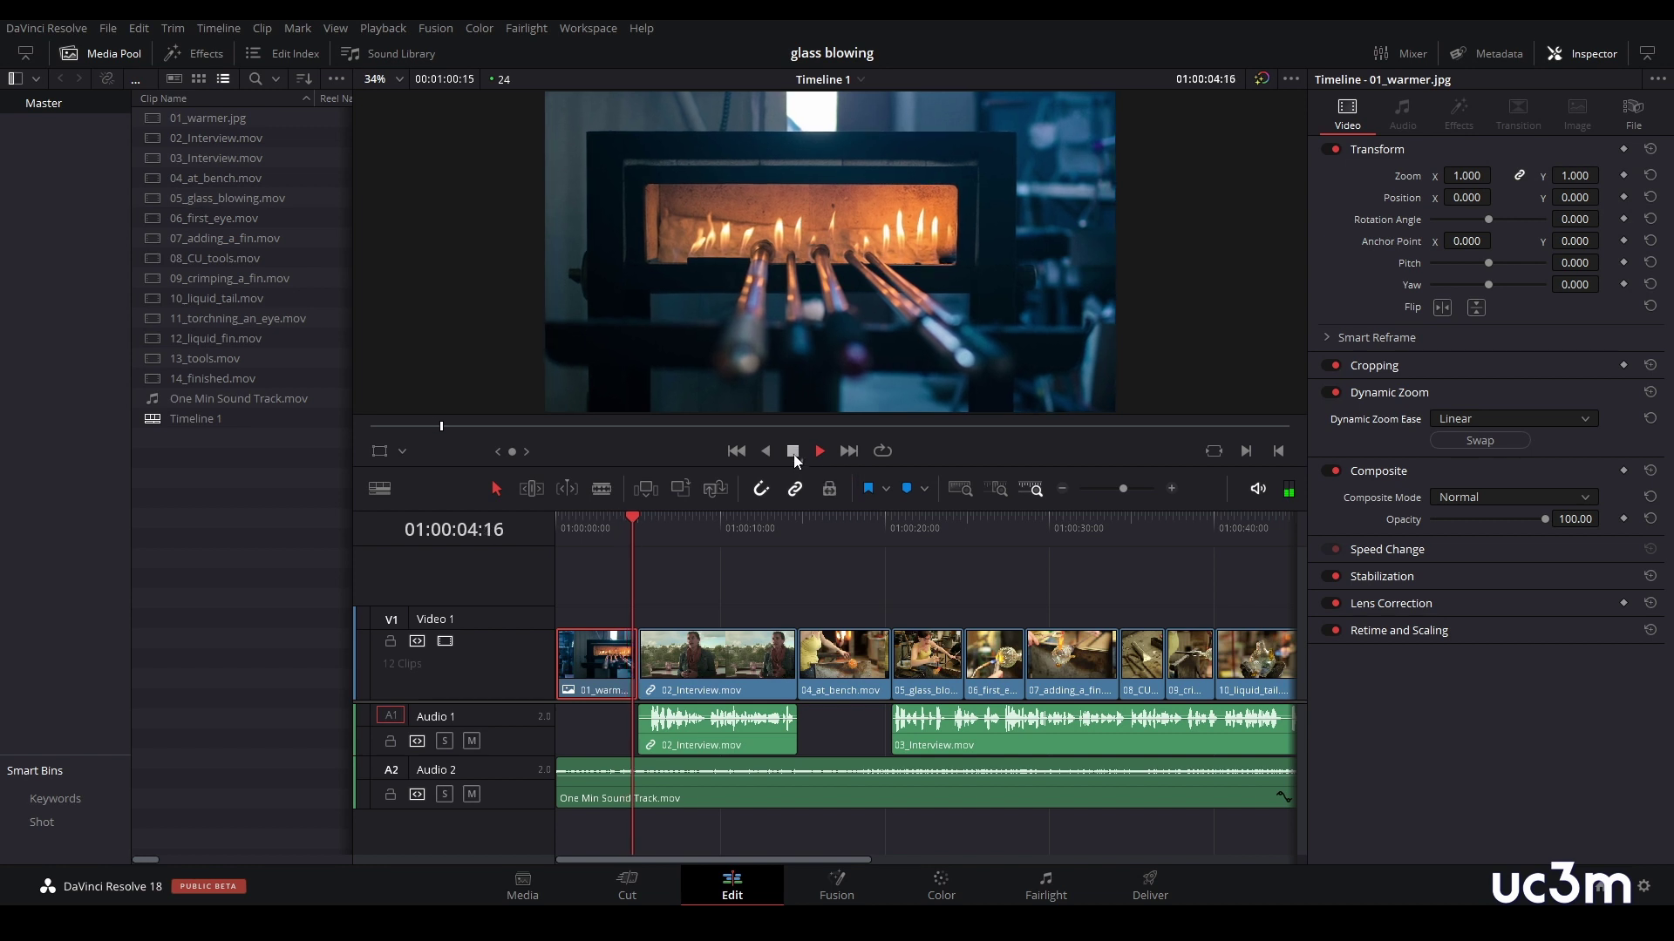
pyautogui.click(793, 451)
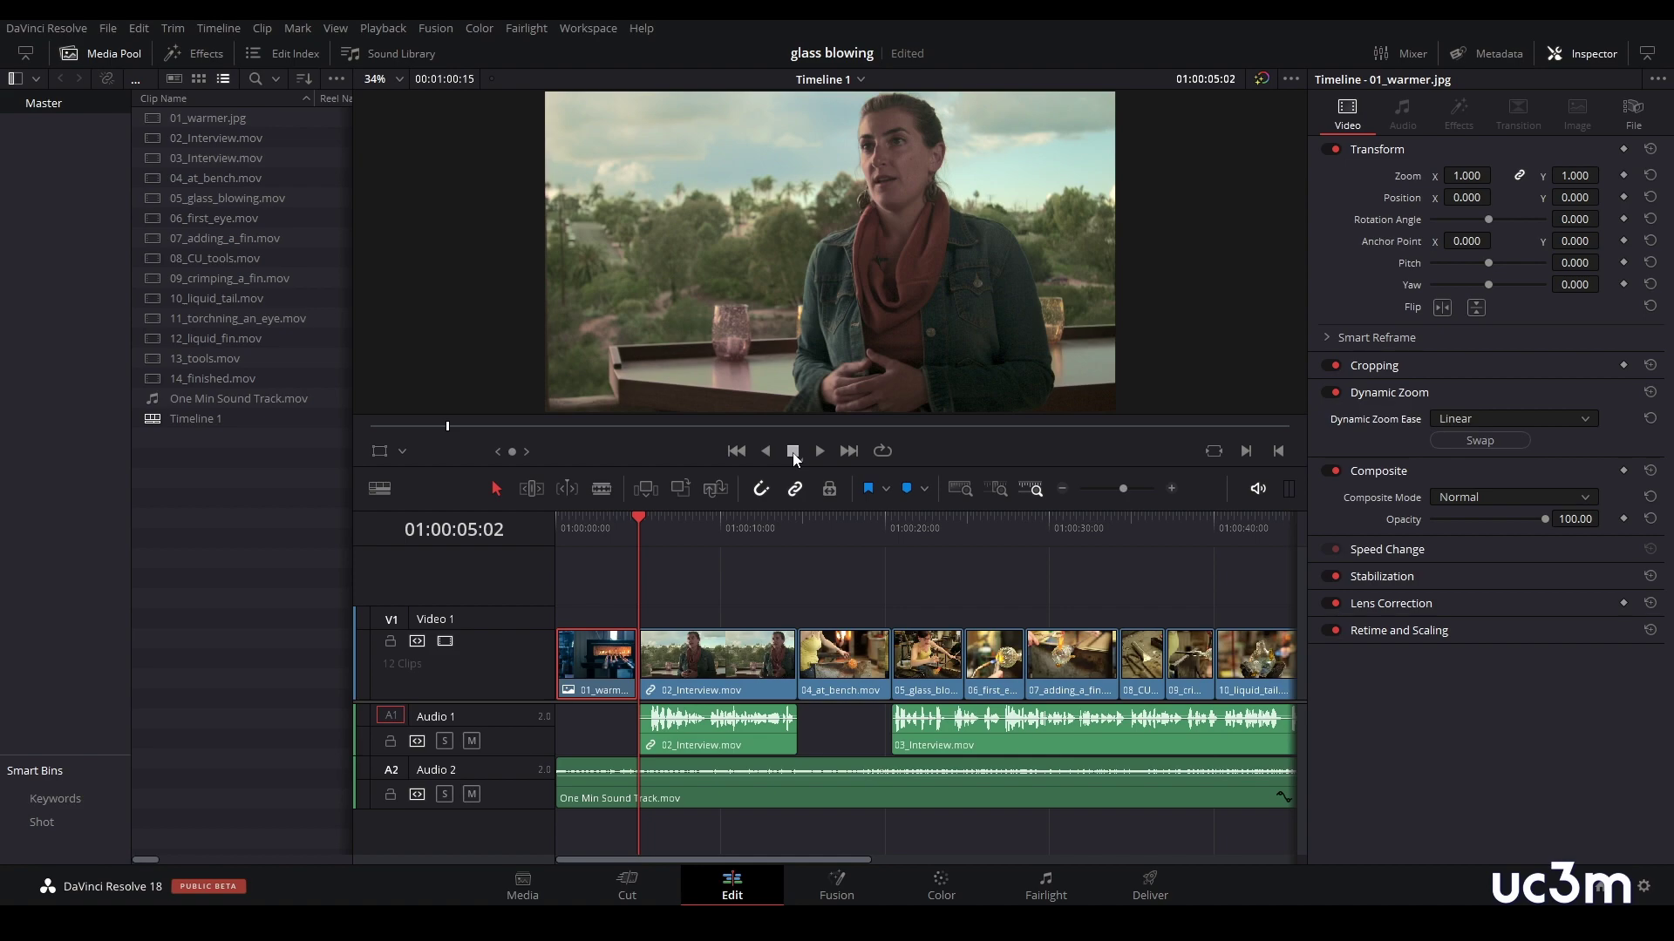
# - Show the Dynamic Zoom boxes in the viewer, then shrink the end frame and shift it up-left
pyautogui.moveTo(640, 524); pyautogui.dragTo(614, 521)
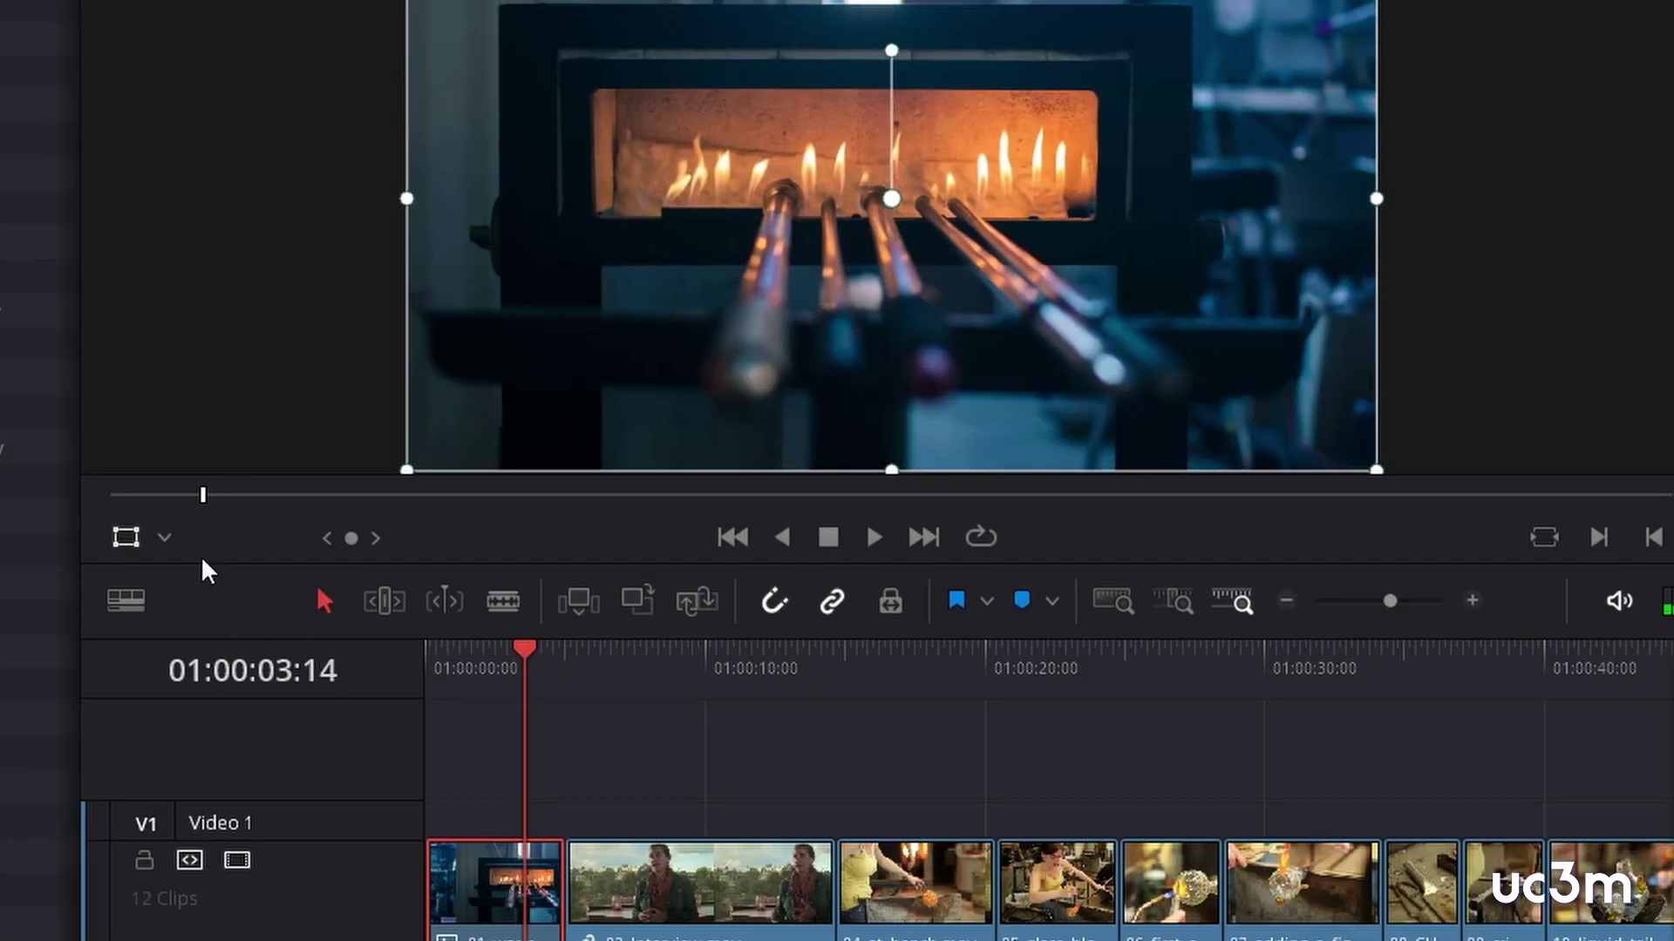
pyautogui.click(163, 541)
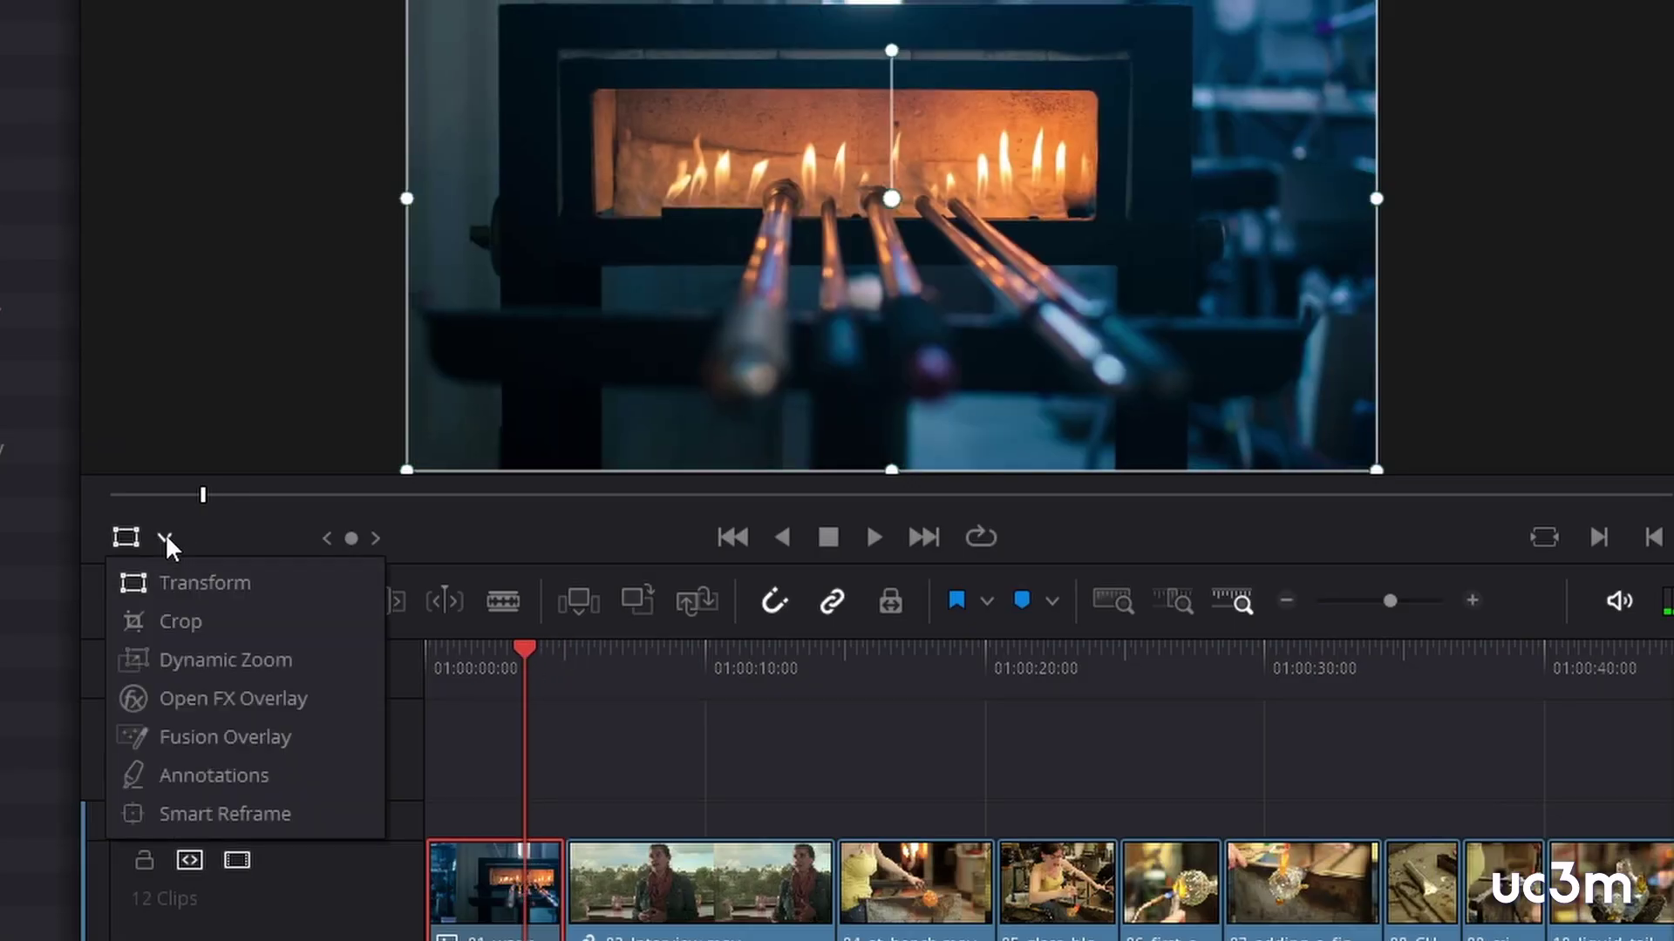
pyautogui.click(225, 656)
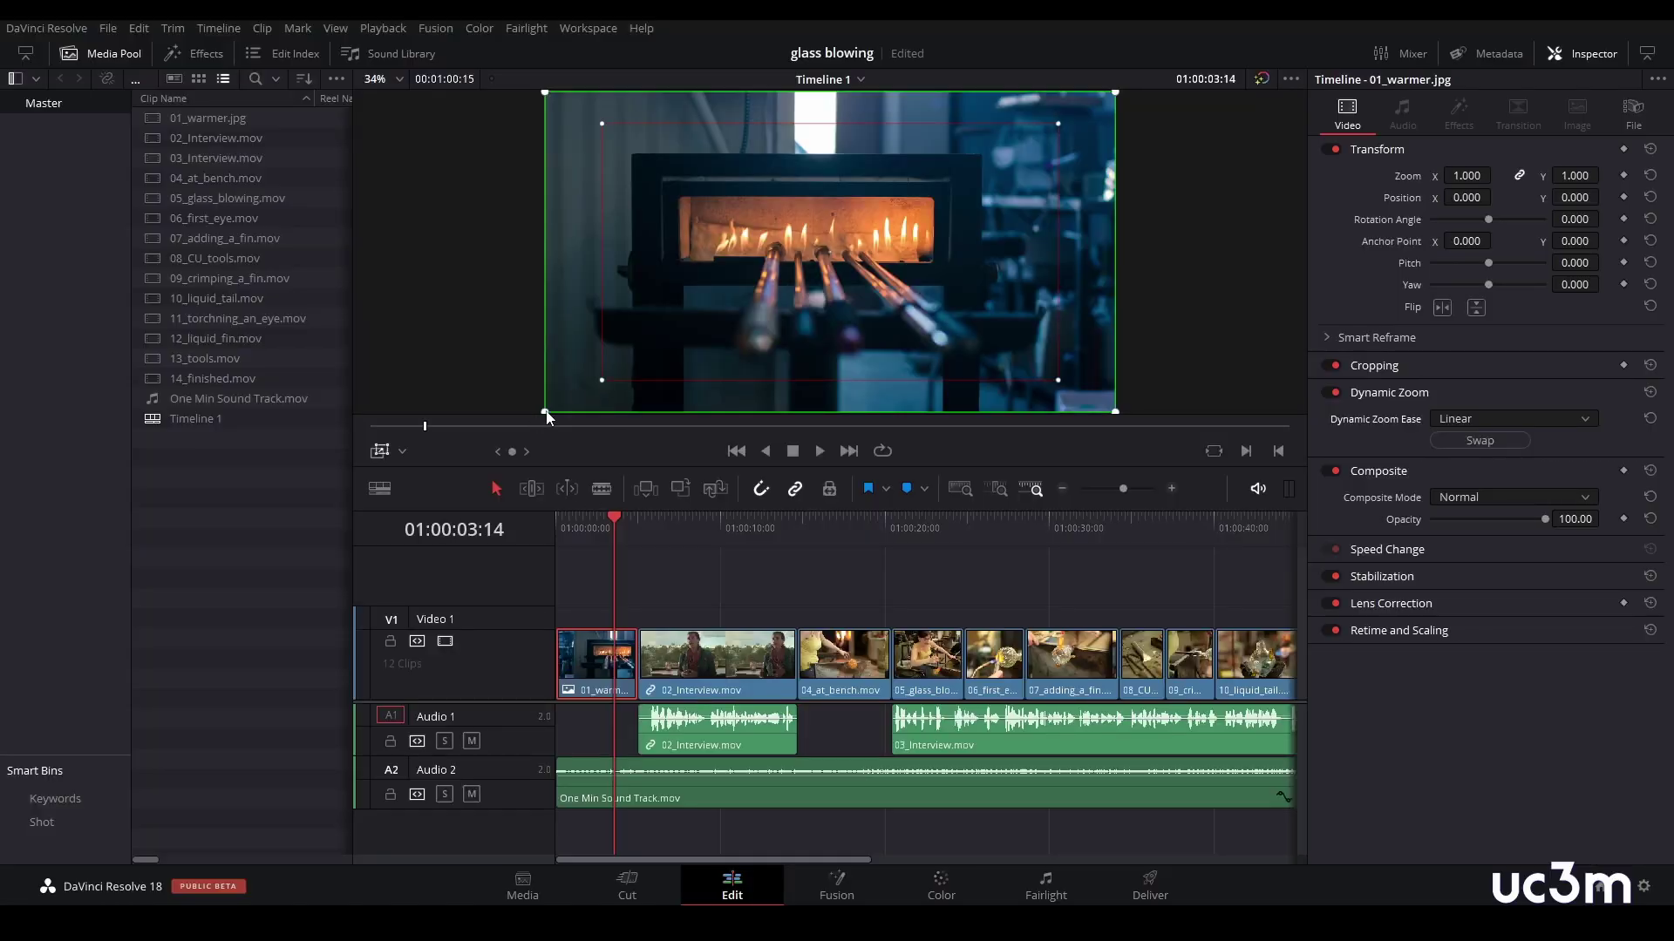
pyautogui.moveTo(600, 382); pyautogui.dragTo(627, 367)
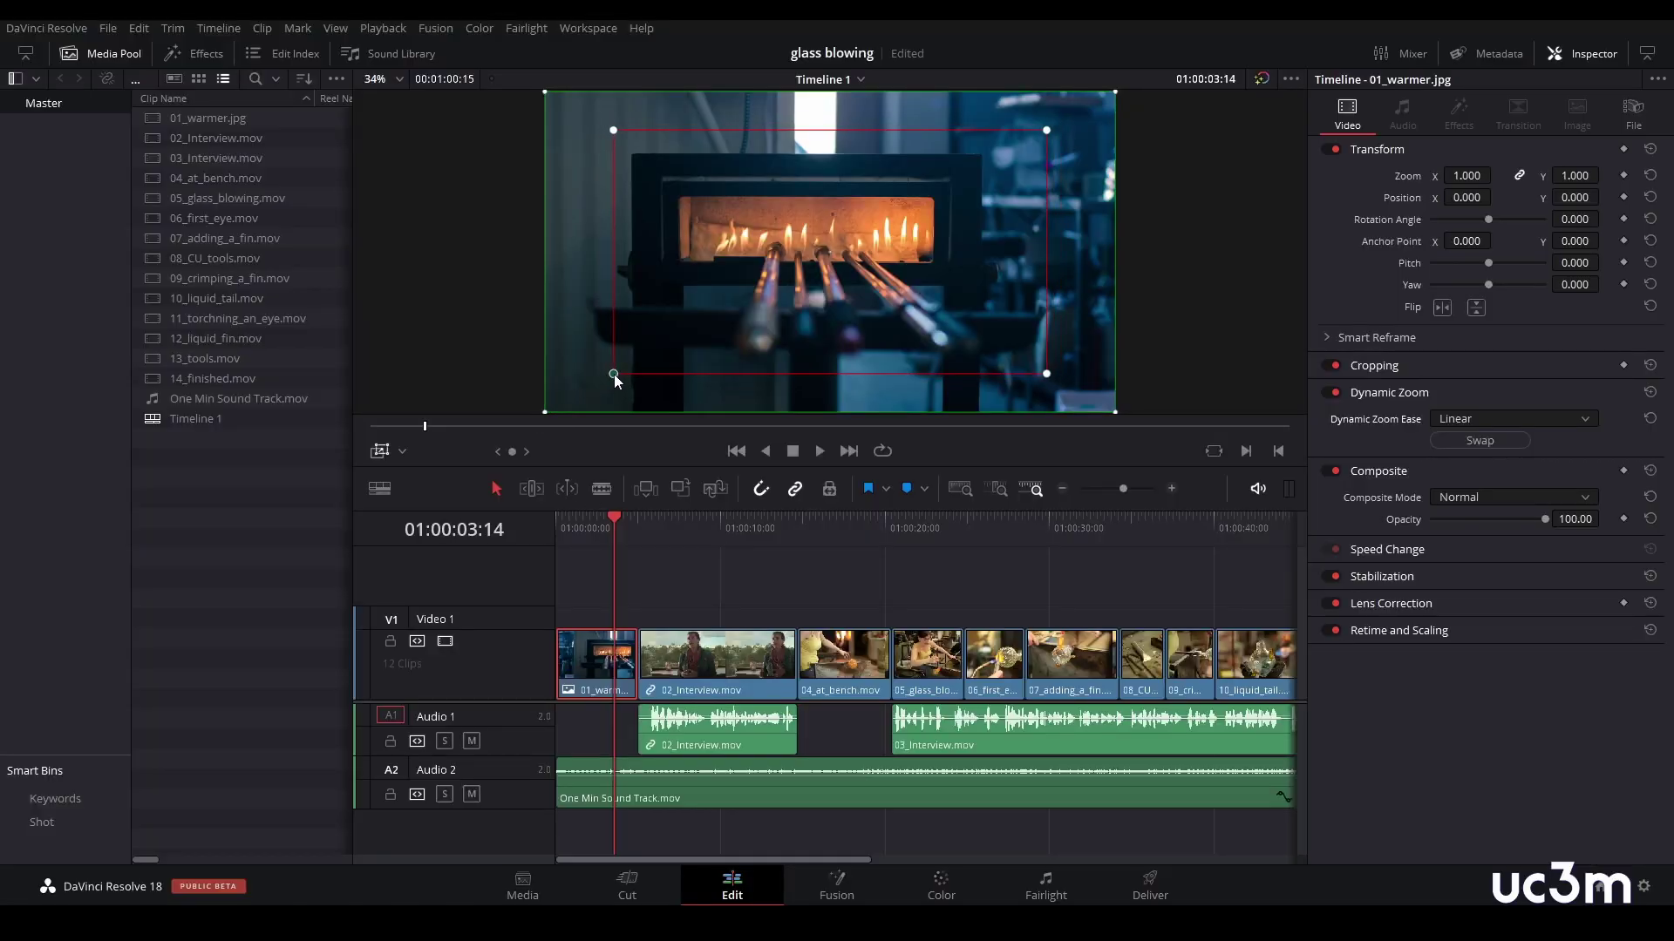
pyautogui.moveTo(831, 331); pyautogui.dragTo(802, 319)
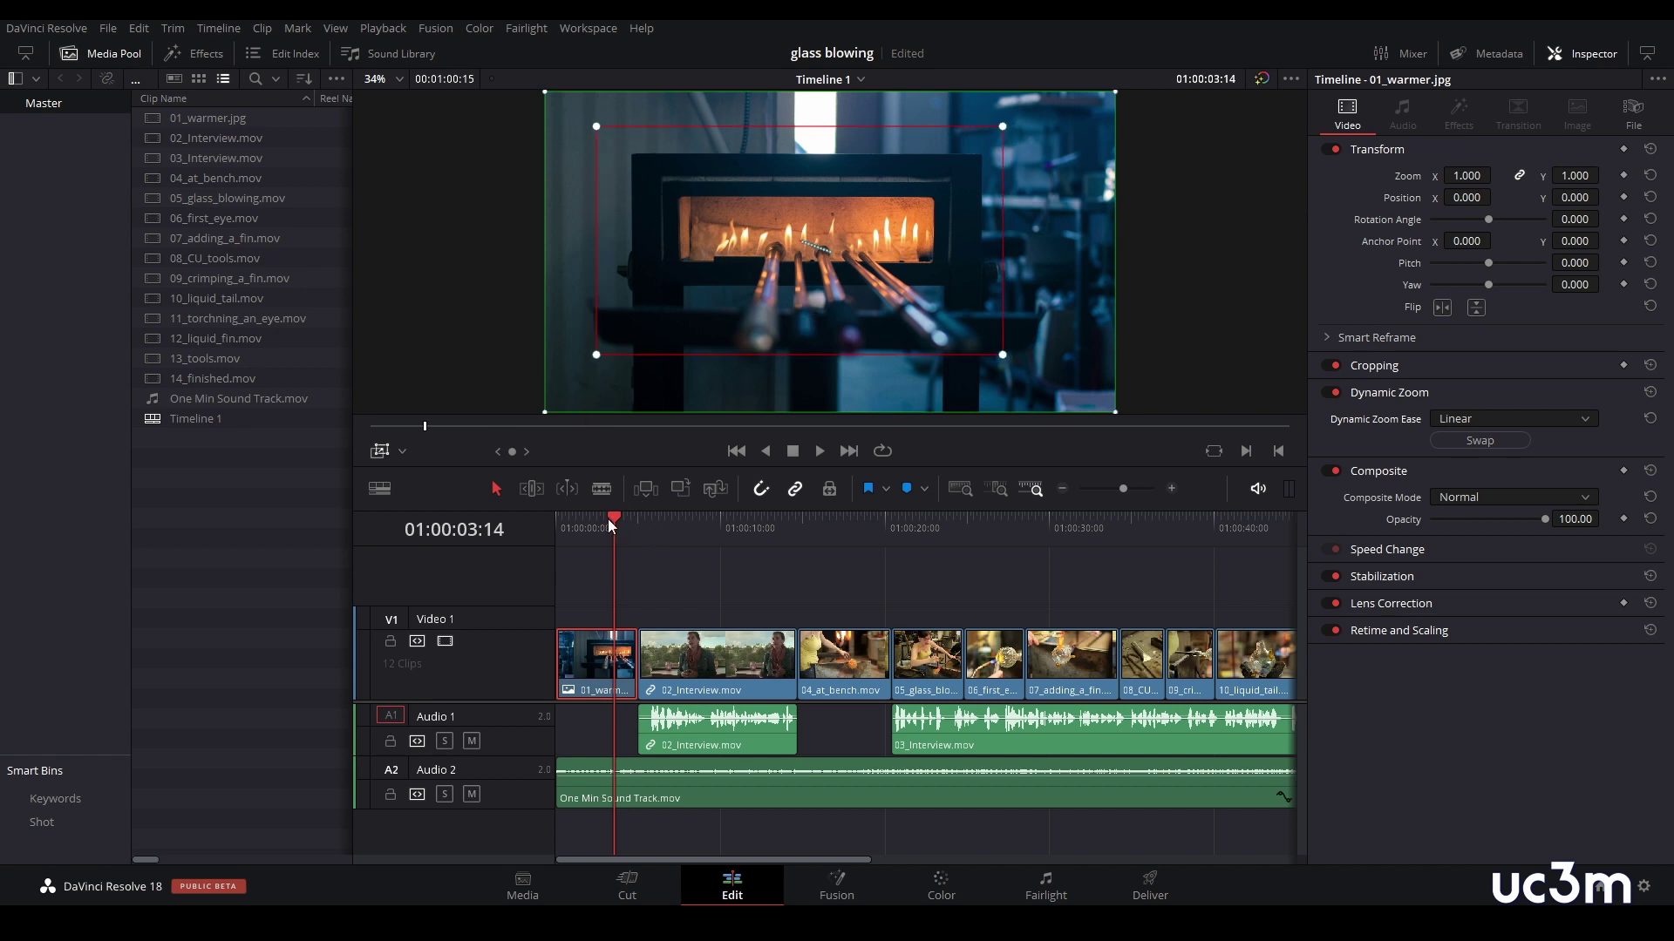
# - Preview the opening, hide the zoom boxes, then undo the last change with Ctrl+Z
pyautogui.moveTo(608, 520); pyautogui.dragTo(548, 521)
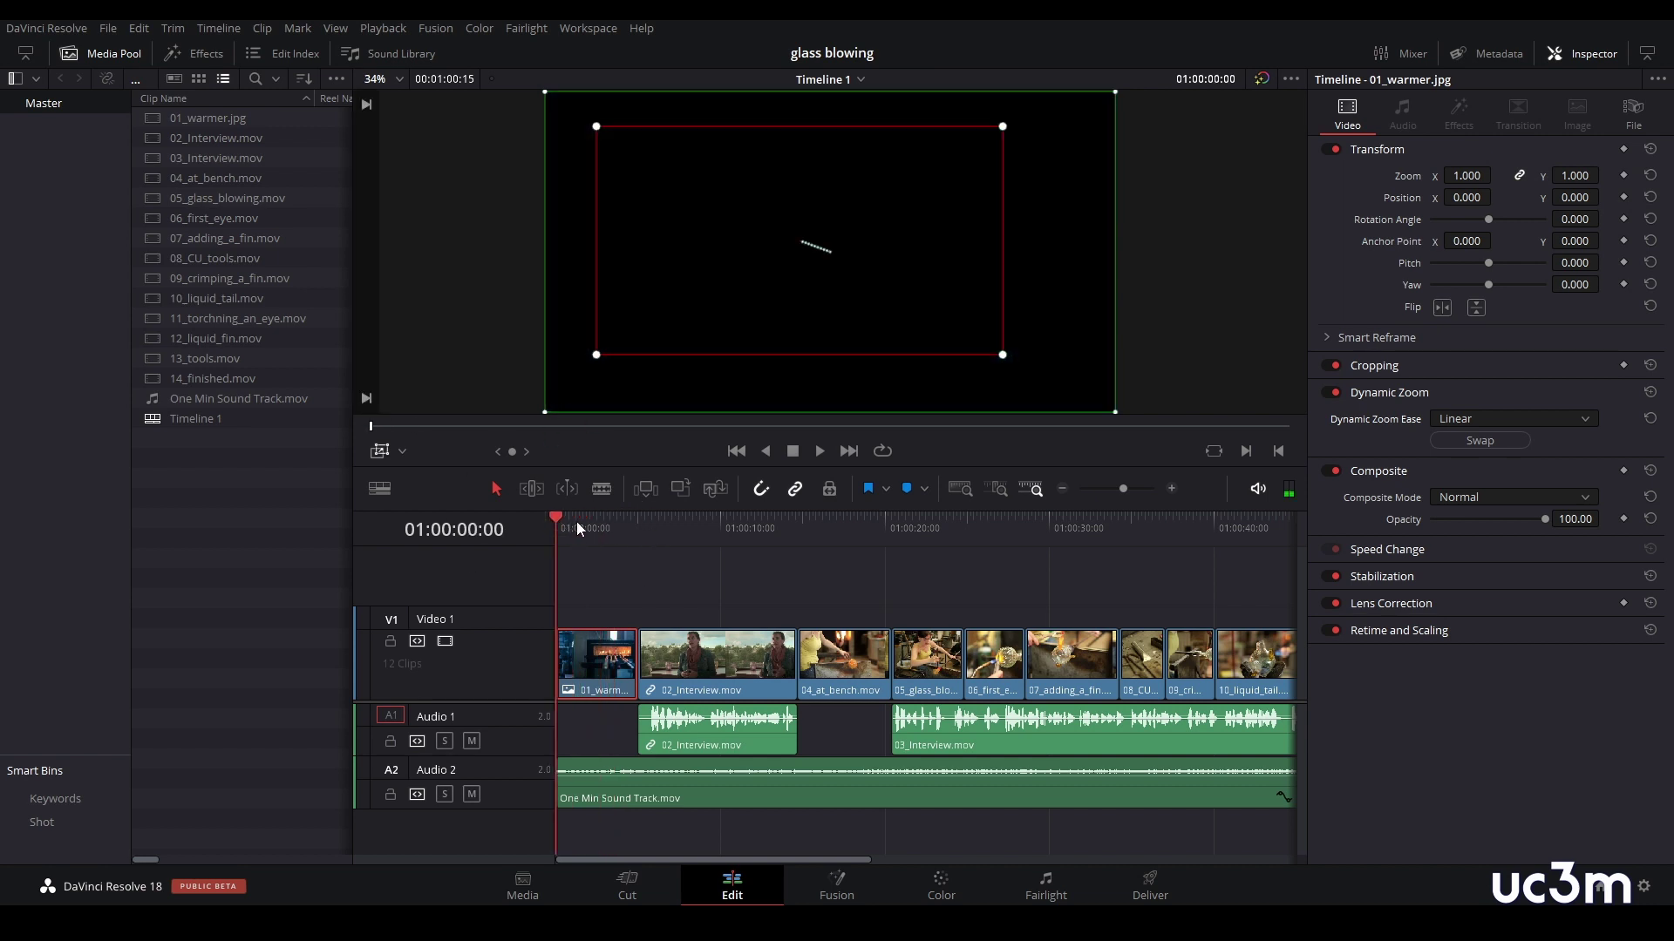
pyautogui.press('space')
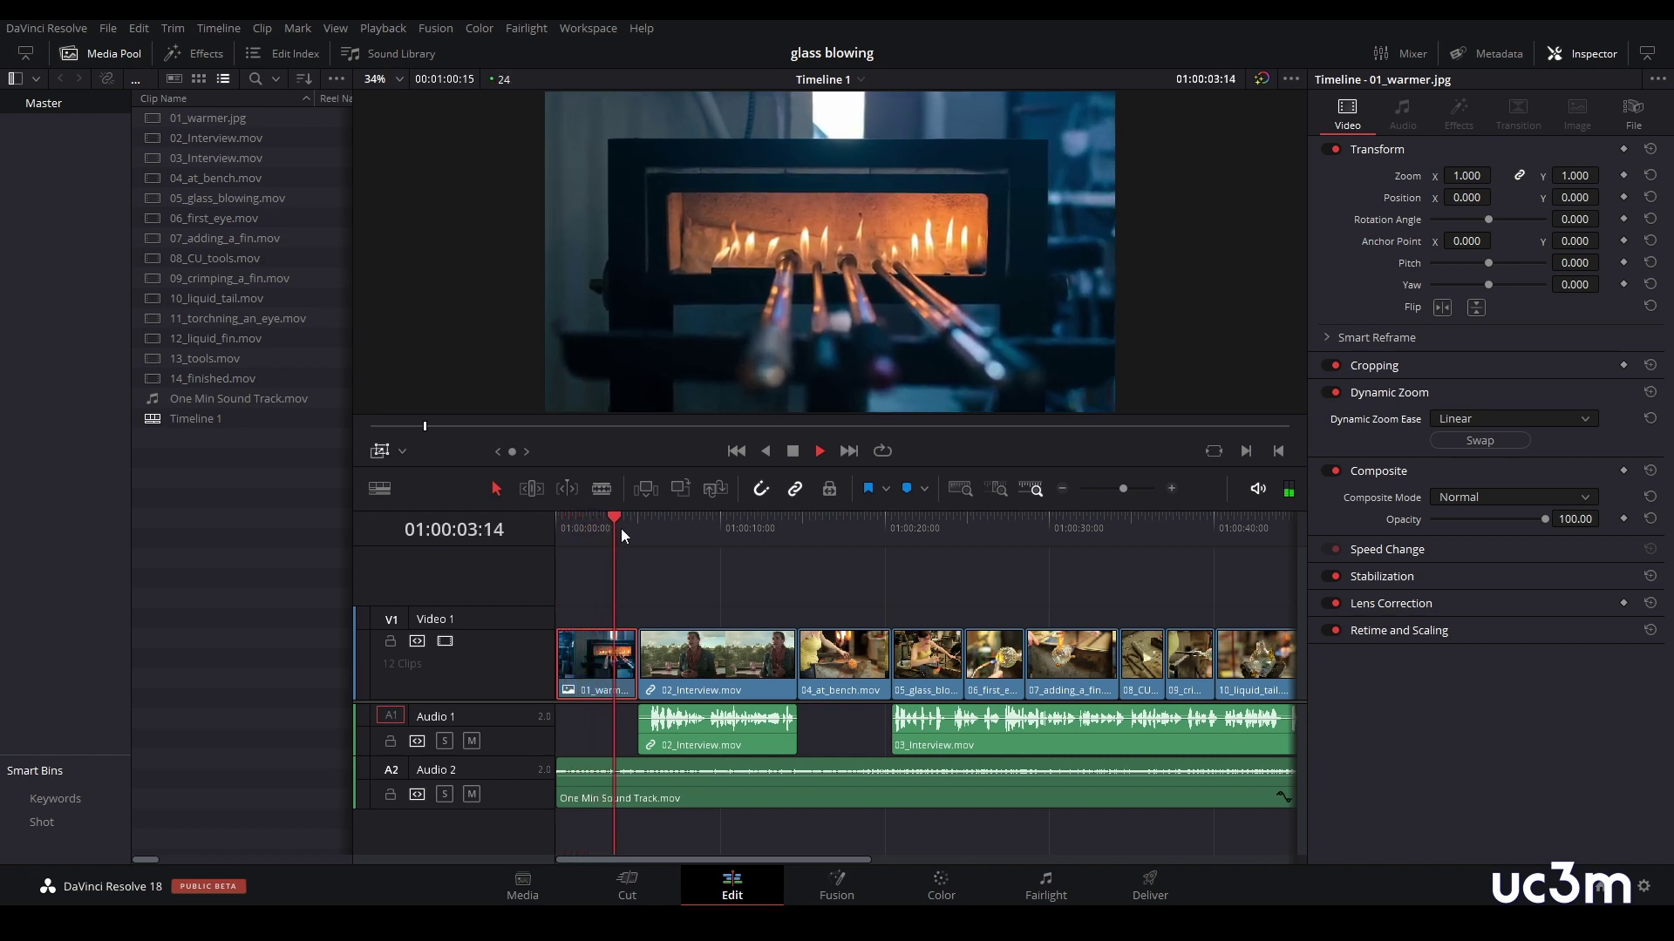
pyautogui.click(381, 454)
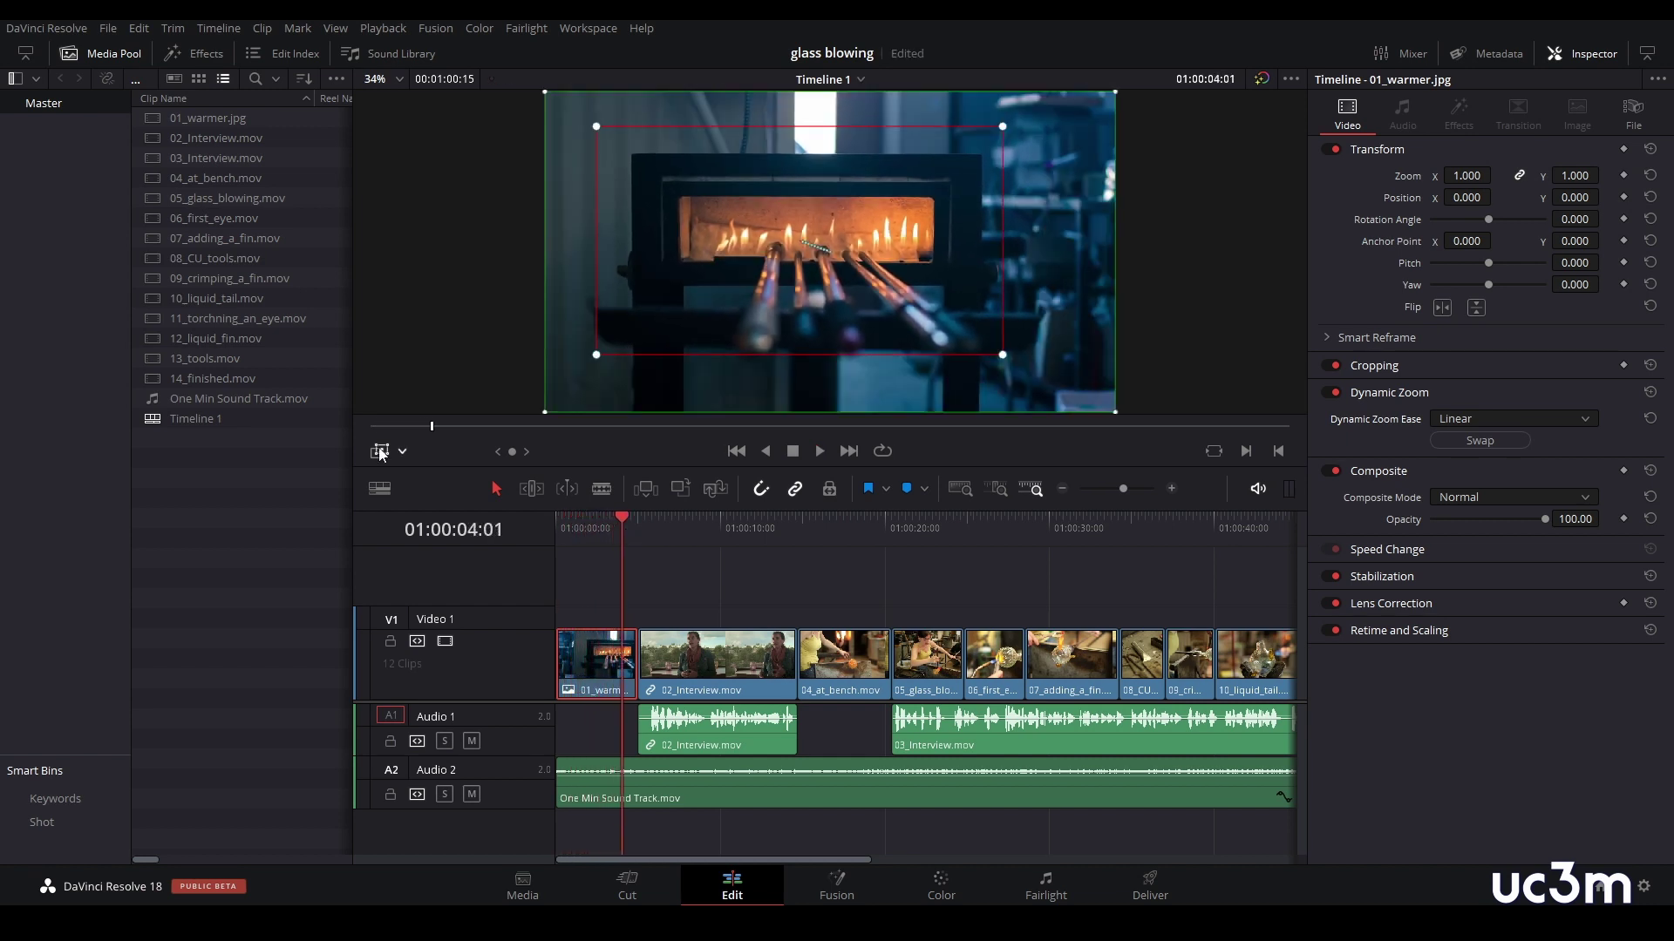
pyautogui.click(381, 453)
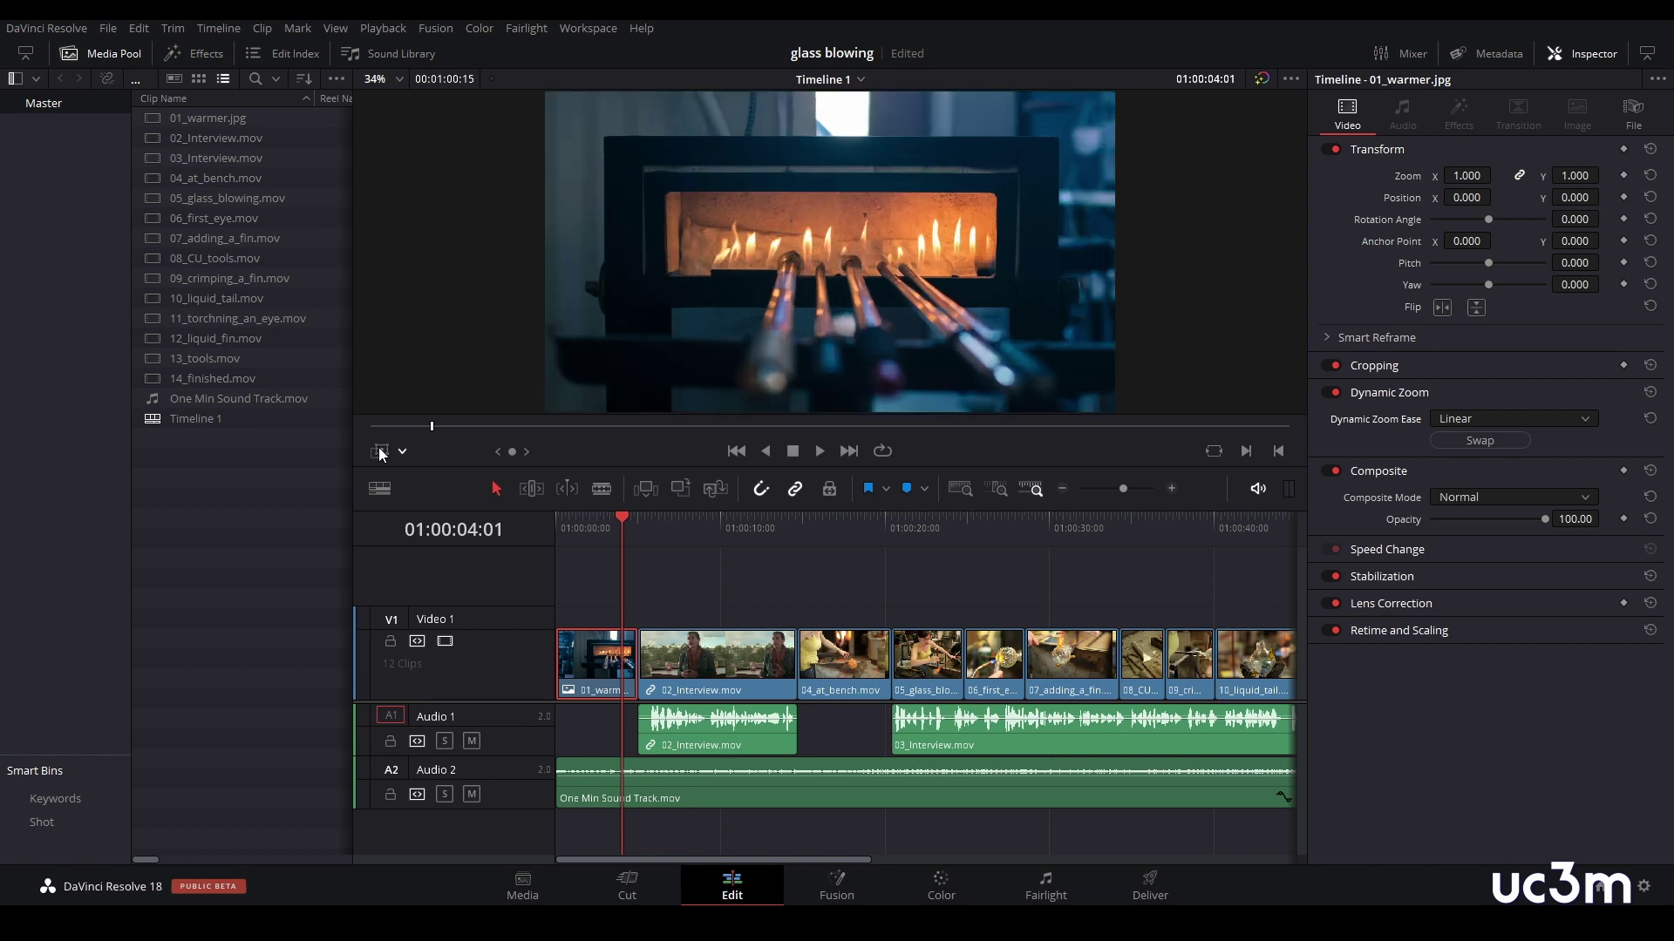
pyautogui.hotkey('ctrl', 'z')
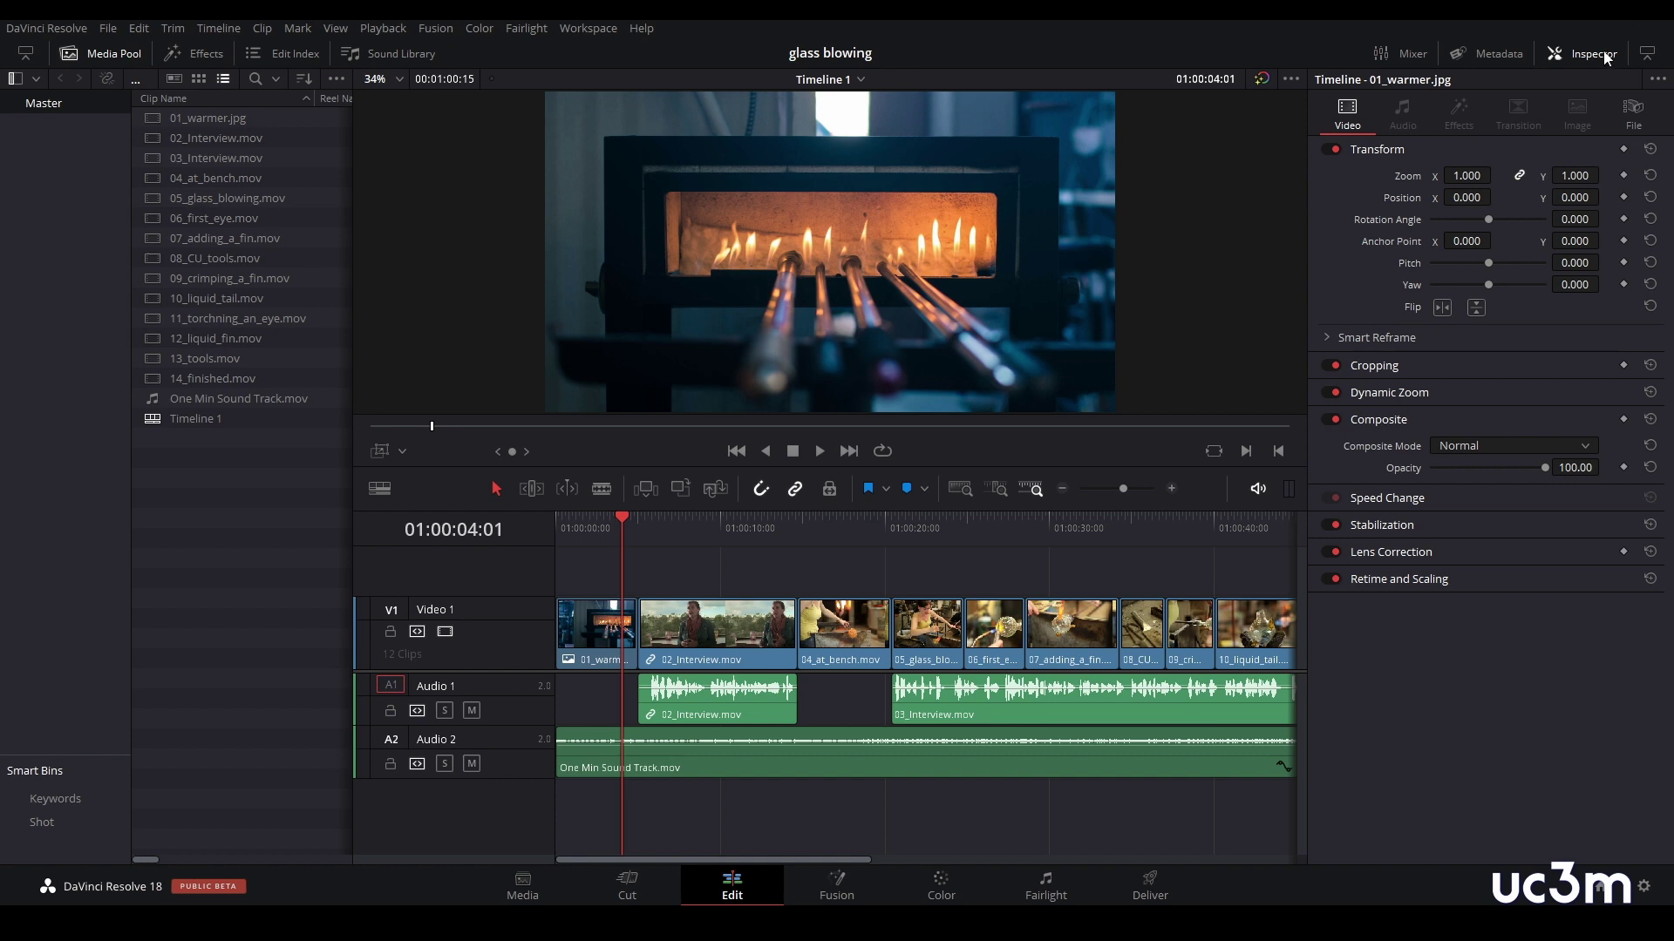
# - Close the Inspector and Media Pool and open the Effects library at full height
pyautogui.click(1599, 57)
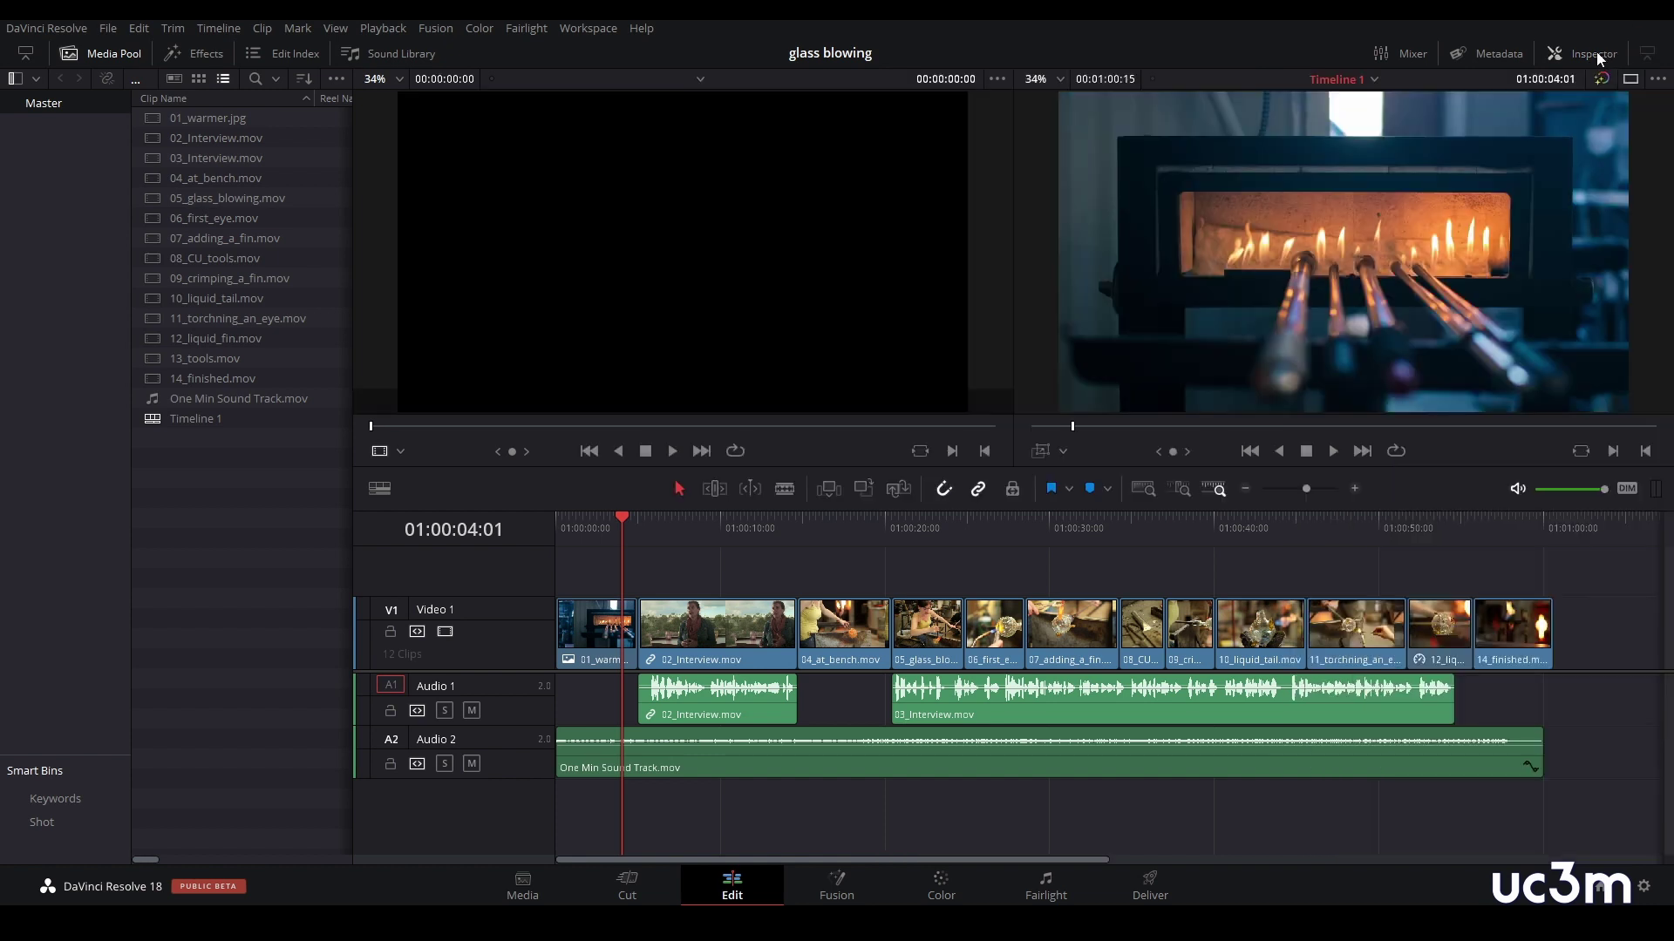
pyautogui.click(113, 56)
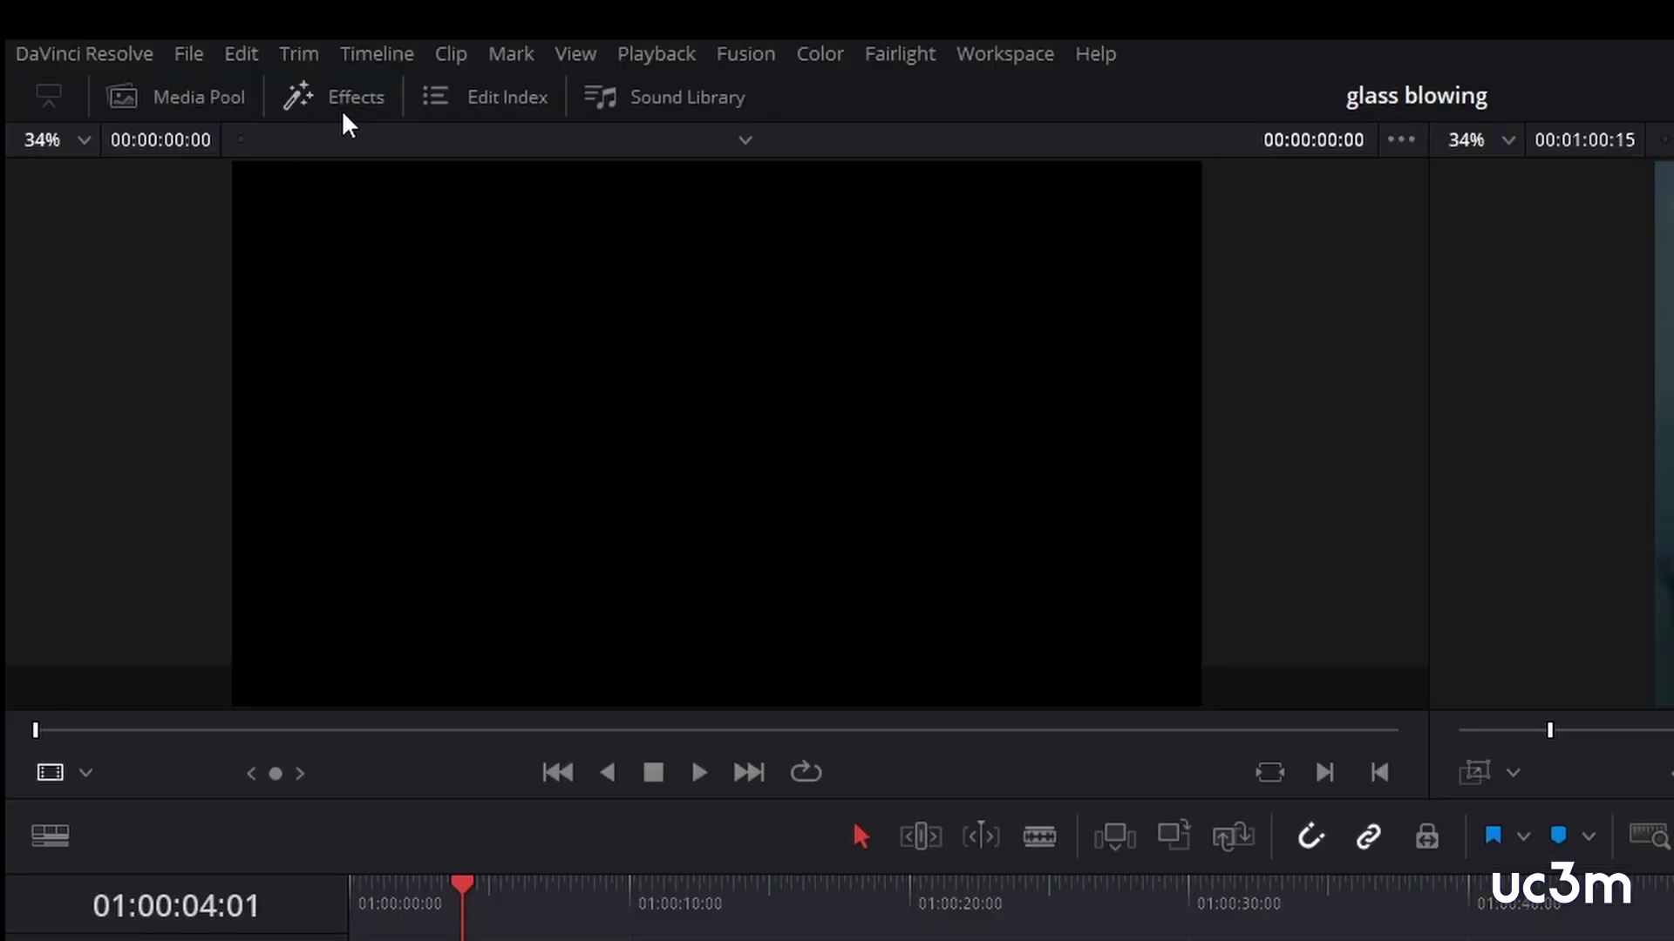
pyautogui.click(351, 100)
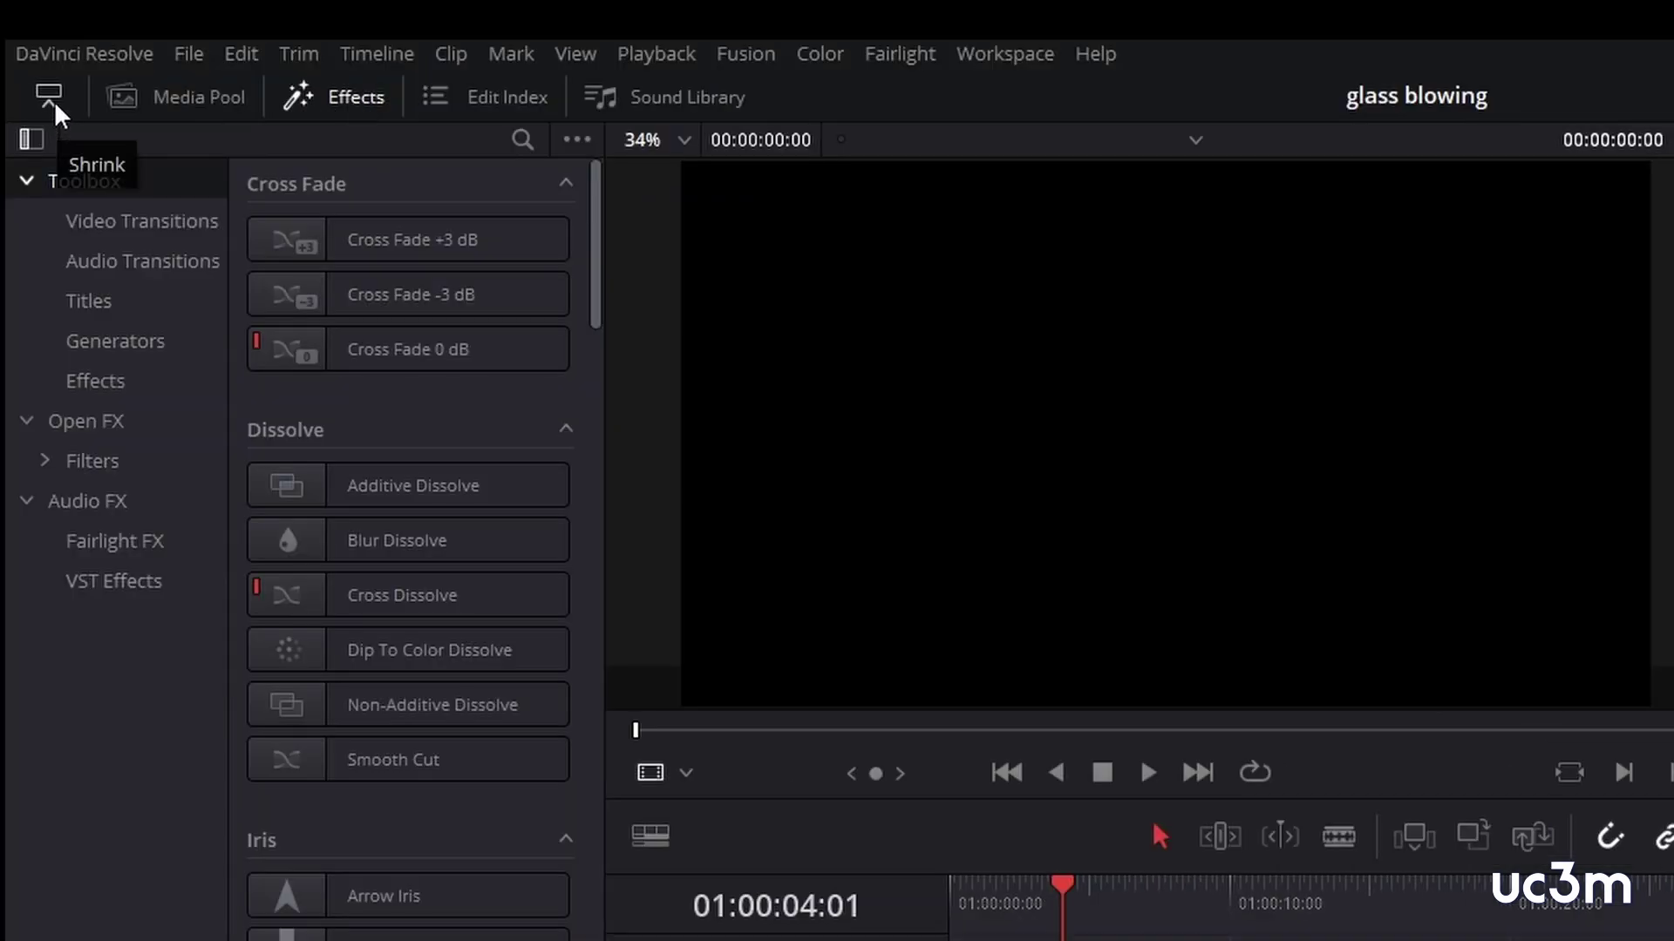
pyautogui.click(53, 98)
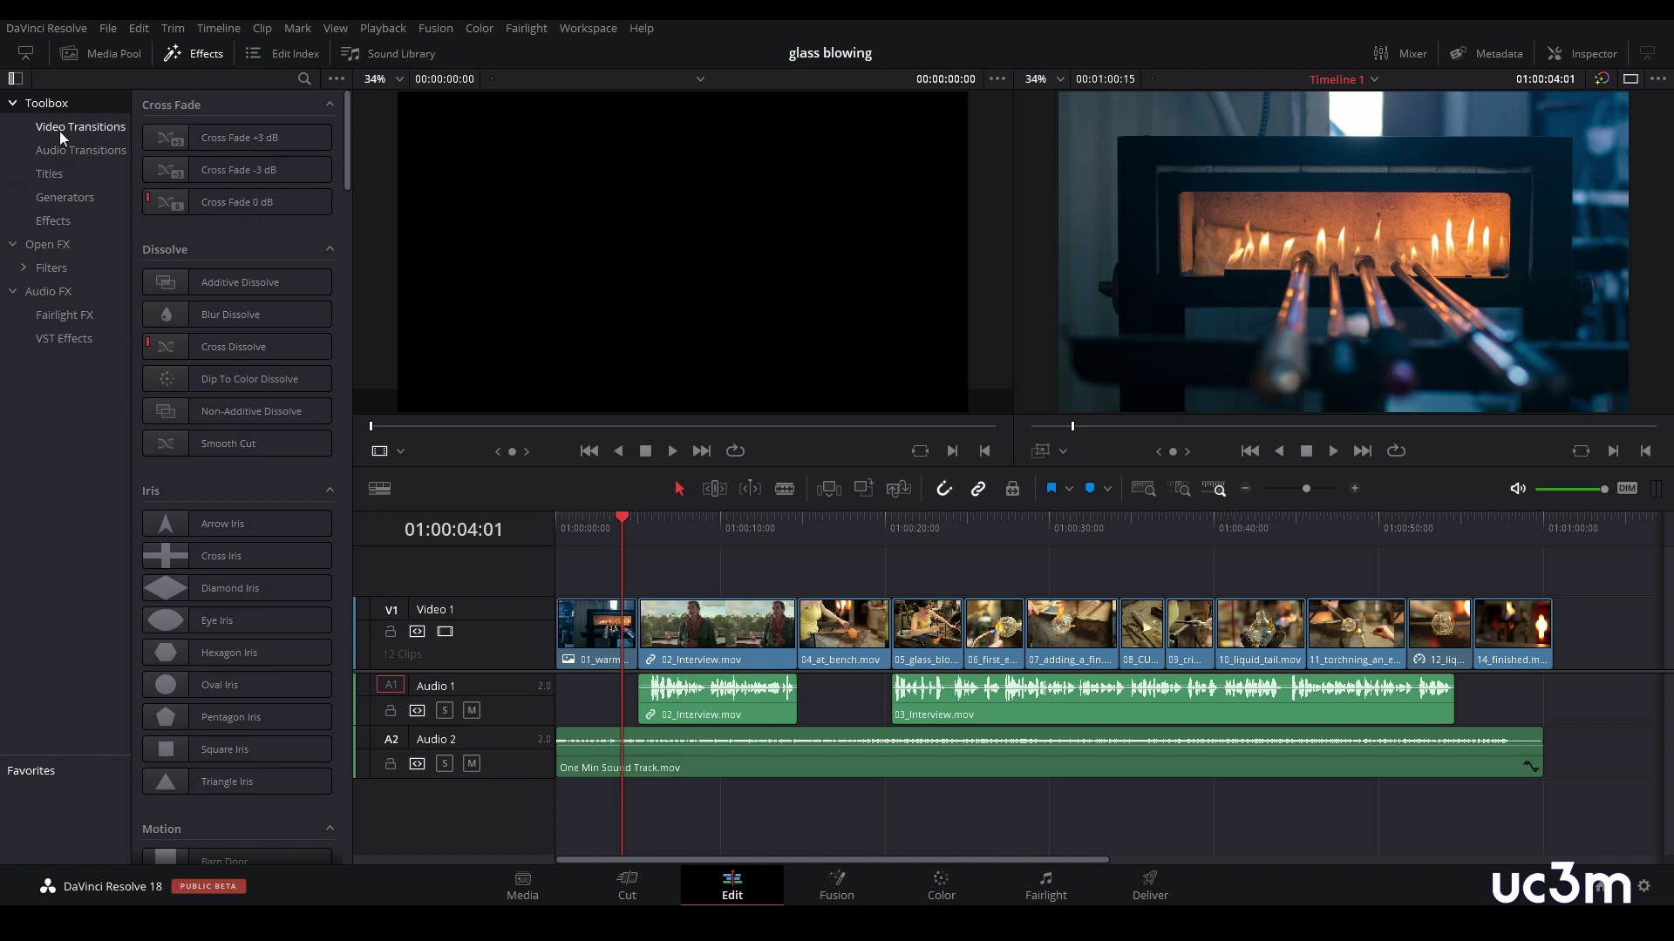
# - Browse the Toolbox categories (video and audio transitions, Open FX, Fairlight) and settle on Titles
pyautogui.click(59, 127)
pyautogui.click(105, 252)
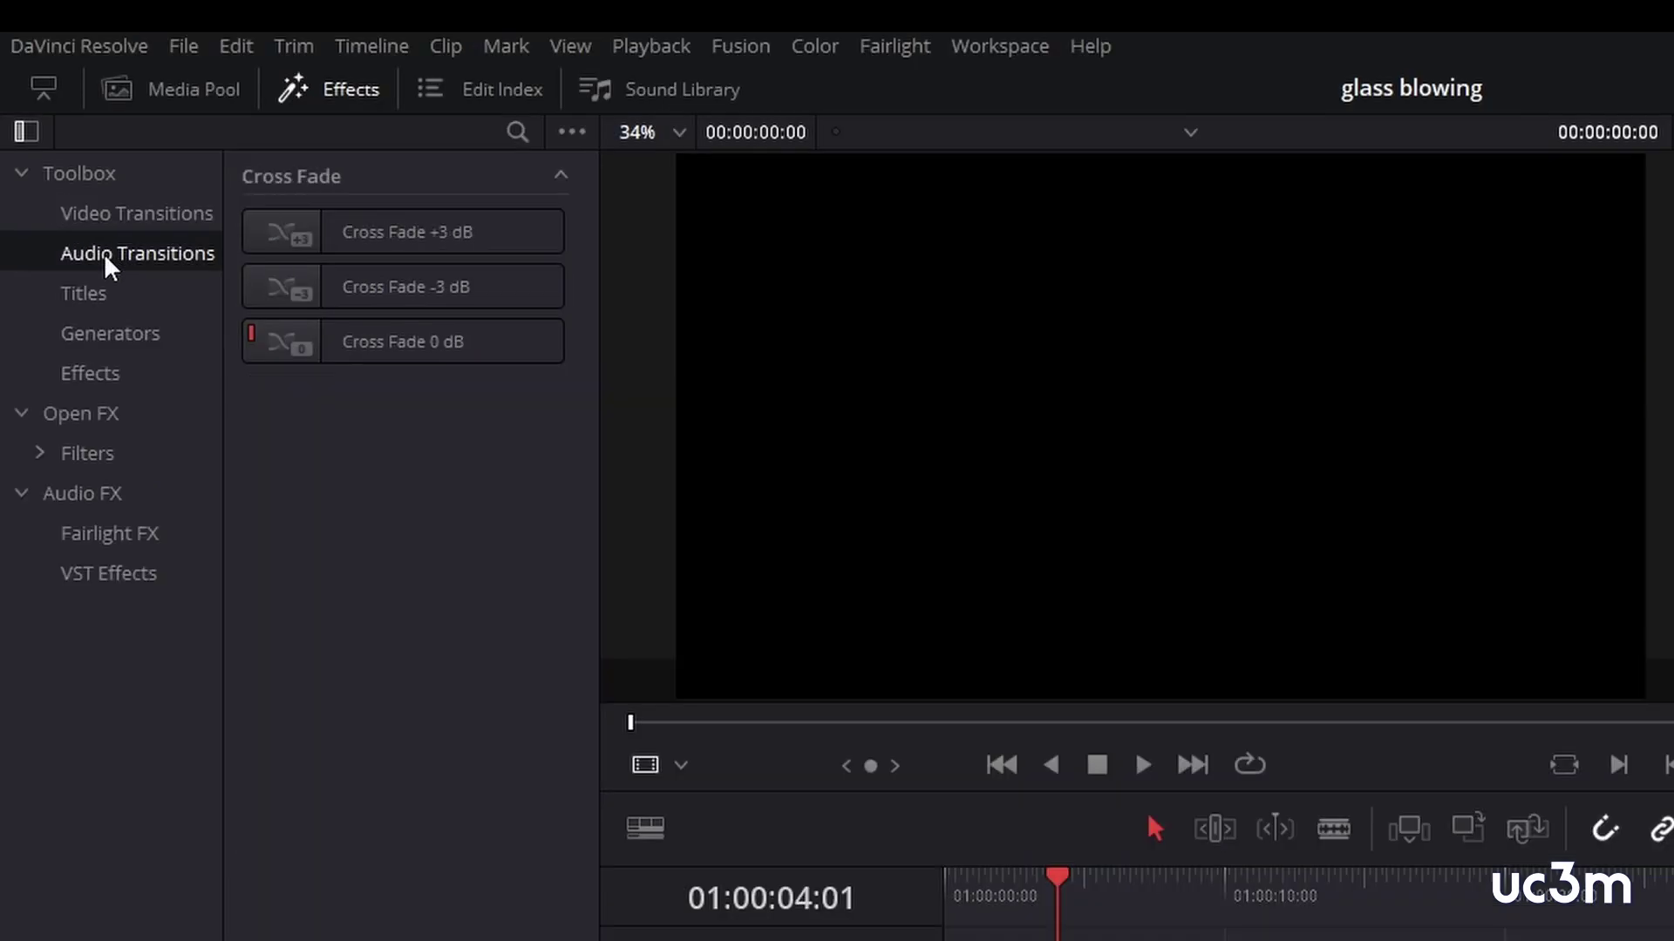
pyautogui.click(93, 293)
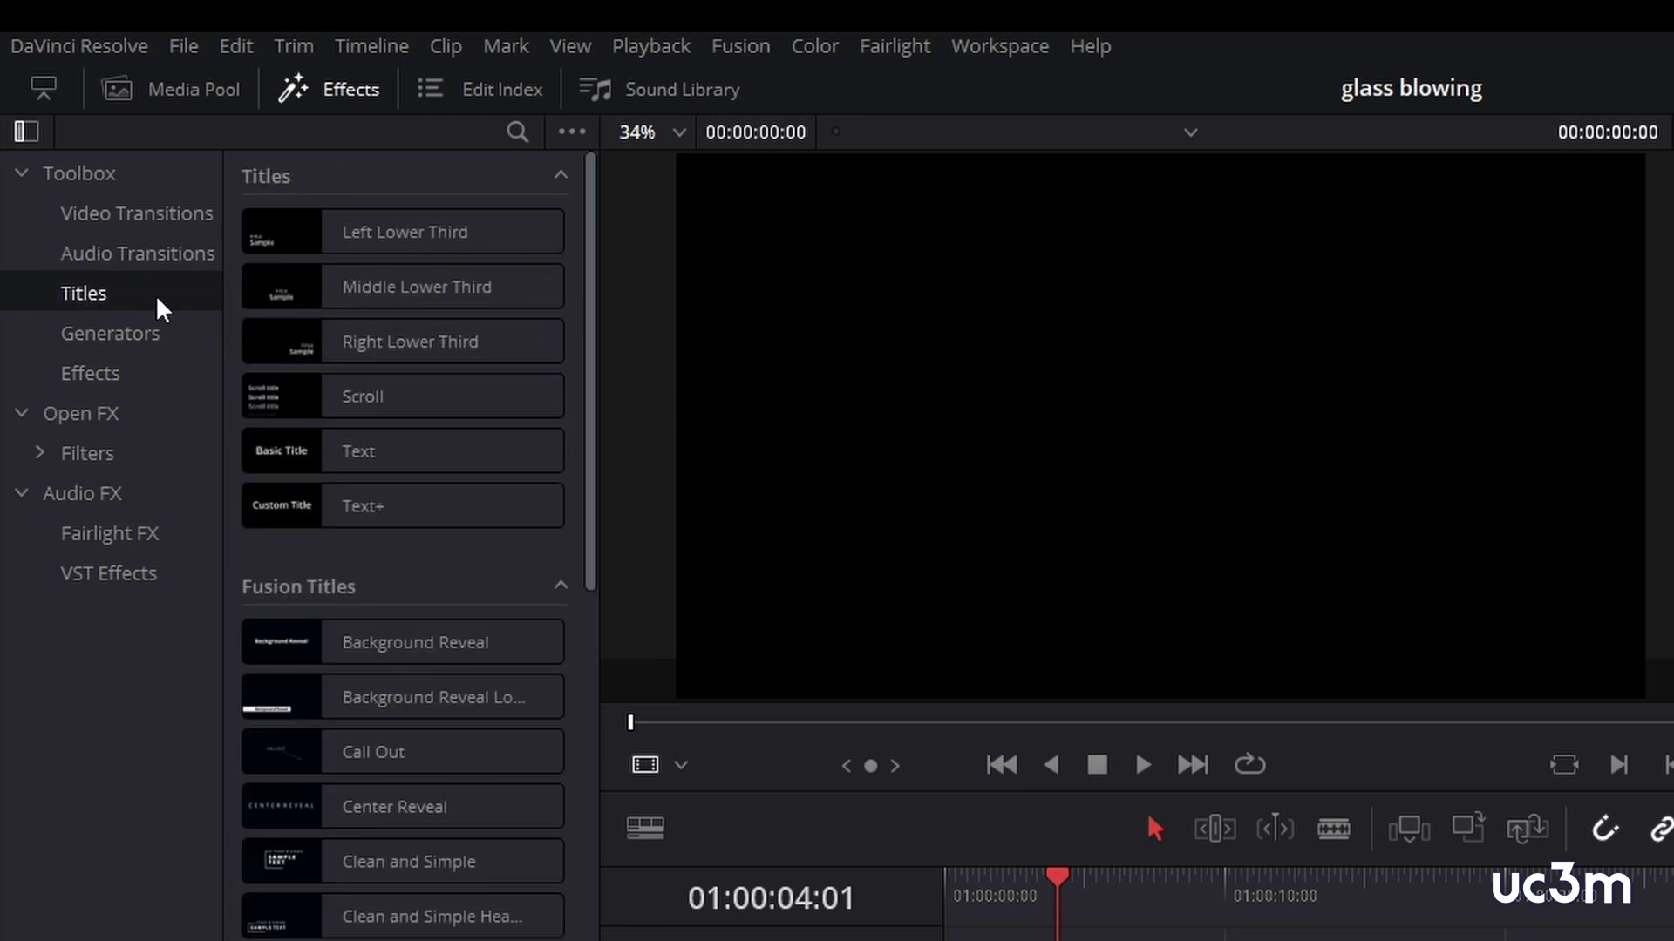
pyautogui.click(61, 414)
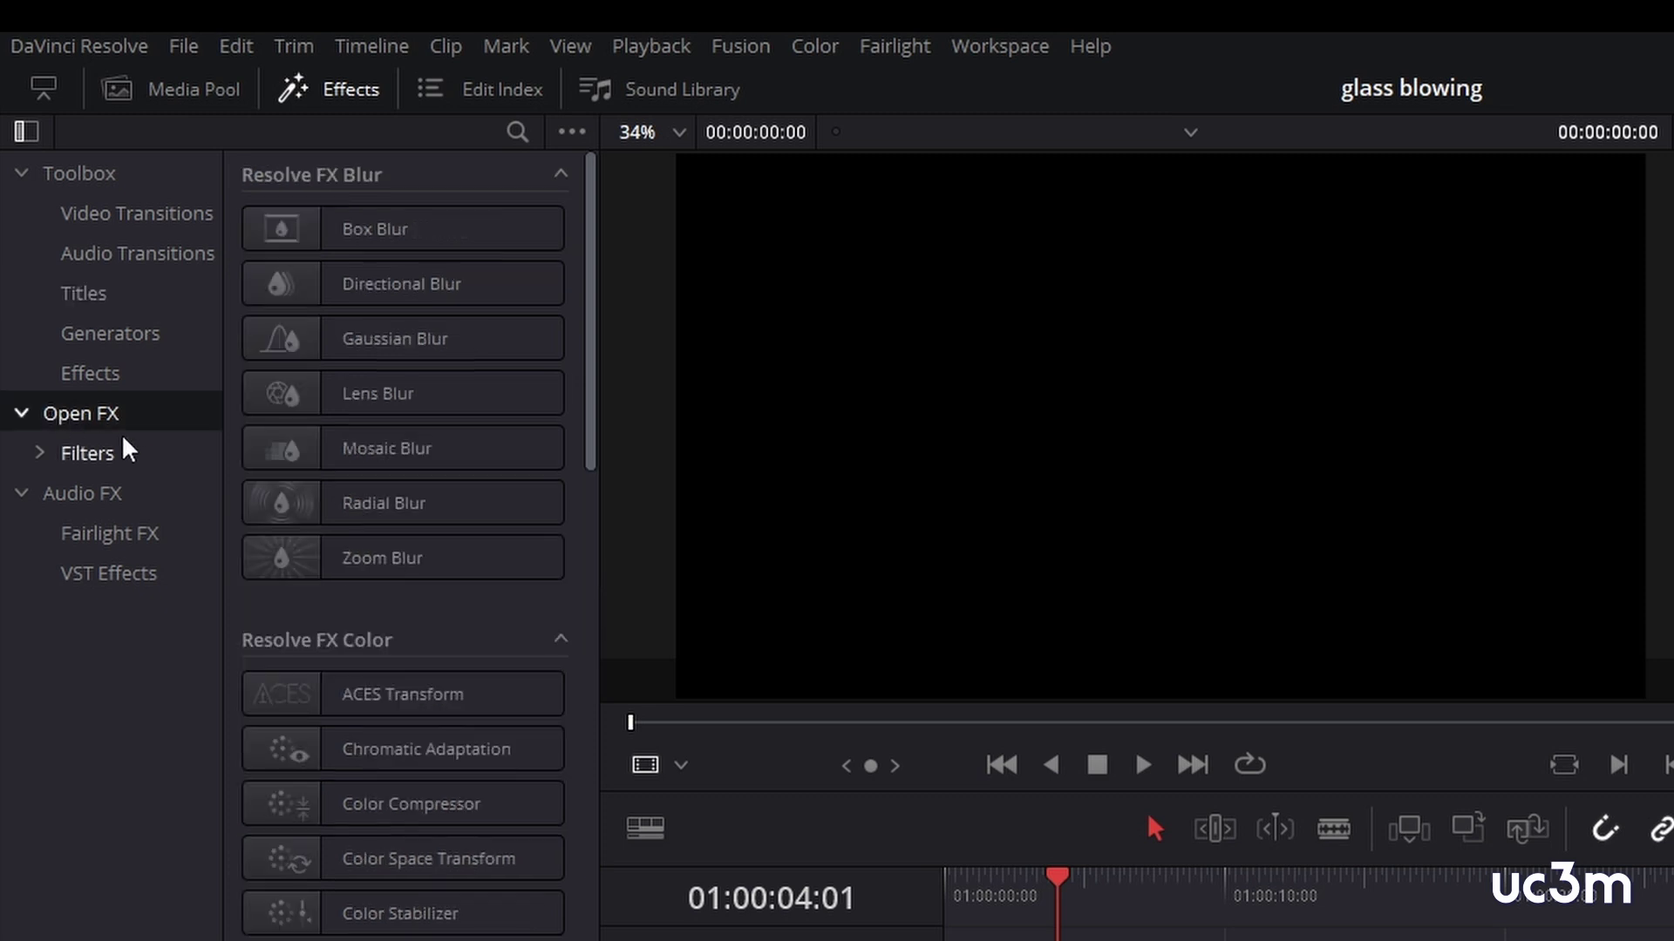
pyautogui.click(80, 450)
pyautogui.click(87, 493)
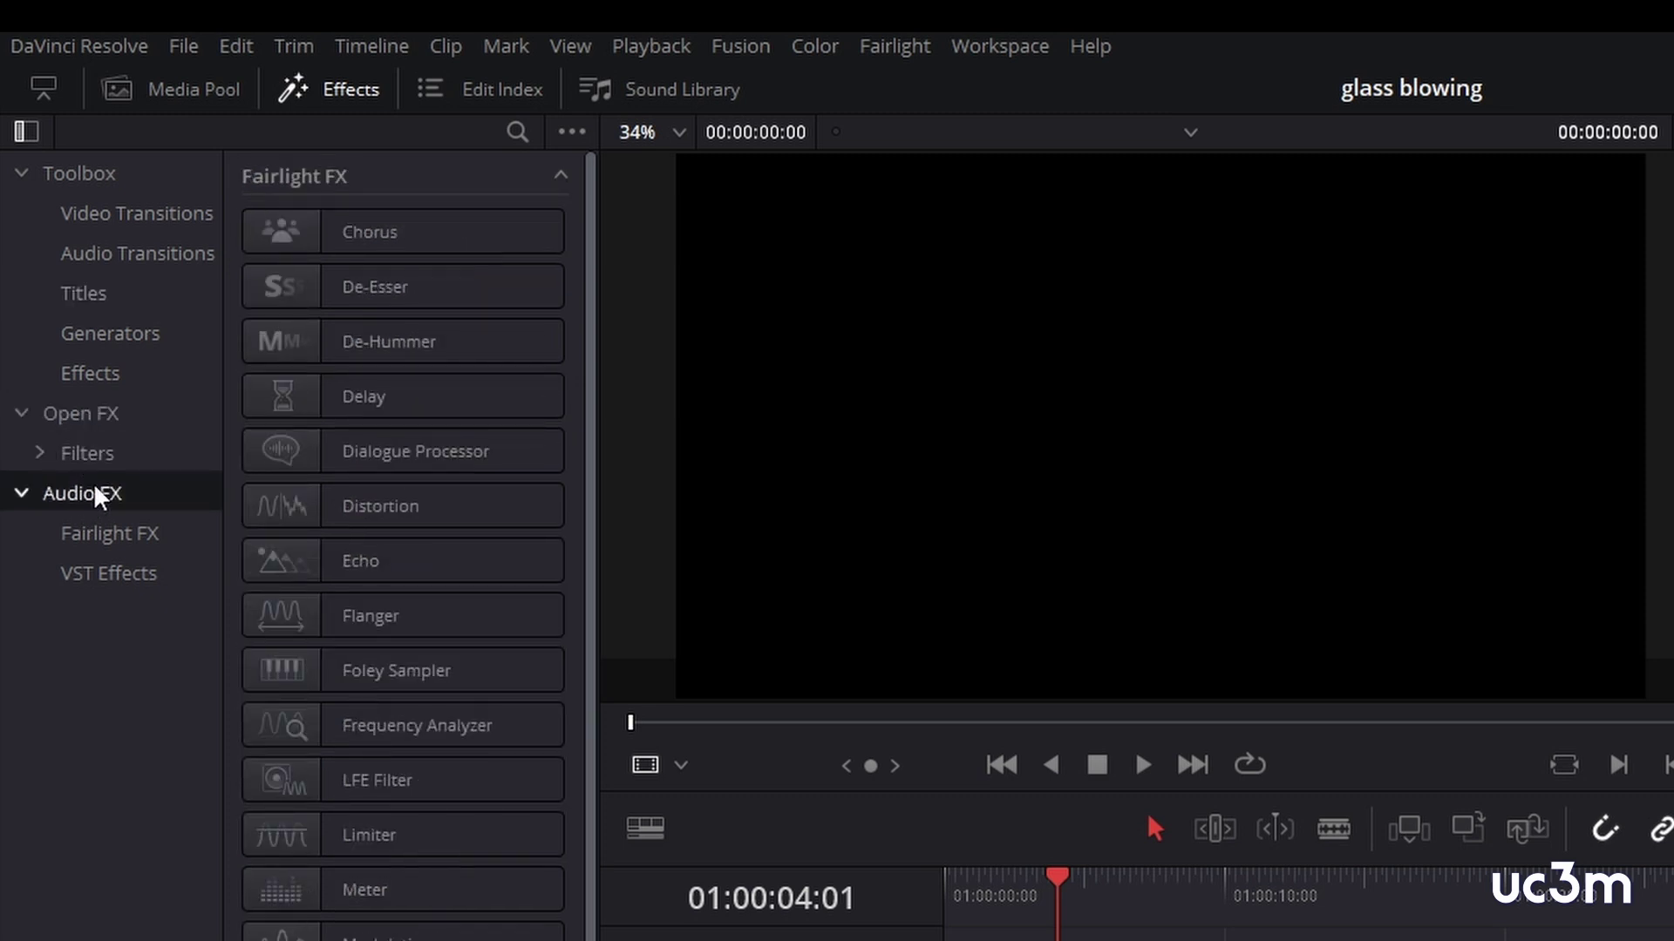
pyautogui.click(114, 296)
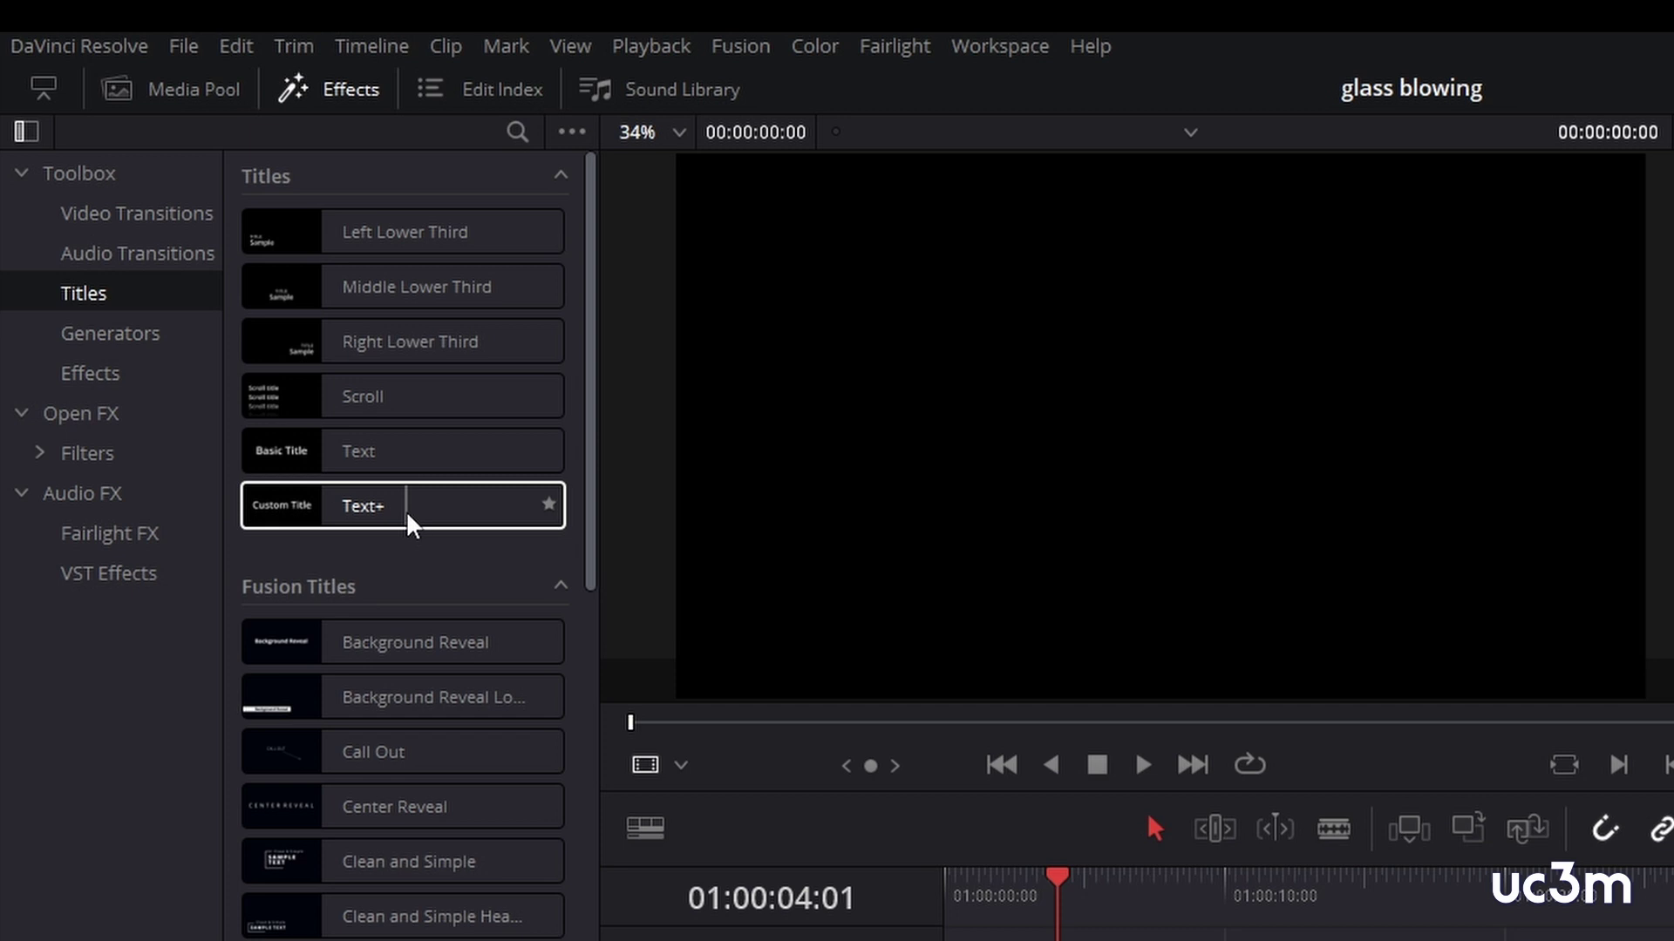
# - Drag the basic Text title onto Video 2 above the opening clip and make that track taller
pyautogui.click(372, 459)
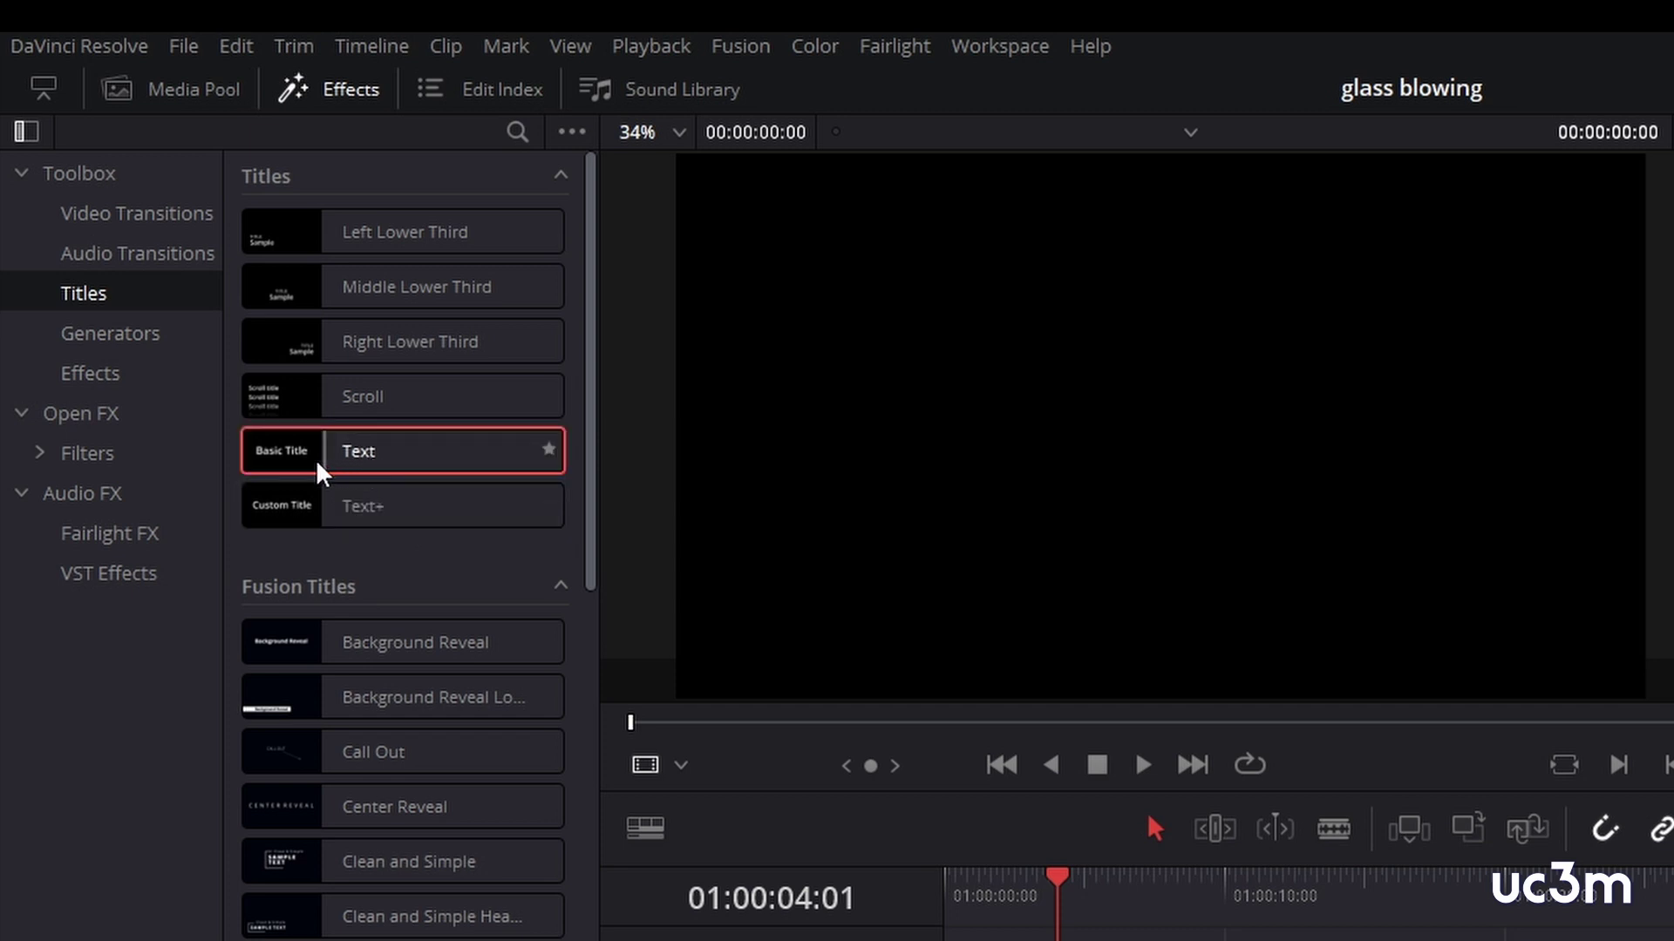
pyautogui.moveTo(299, 469)
pyautogui.mouseDown()
pyautogui.moveTo(523, 531)
pyautogui.moveTo(565, 575)
pyautogui.mouseUp()
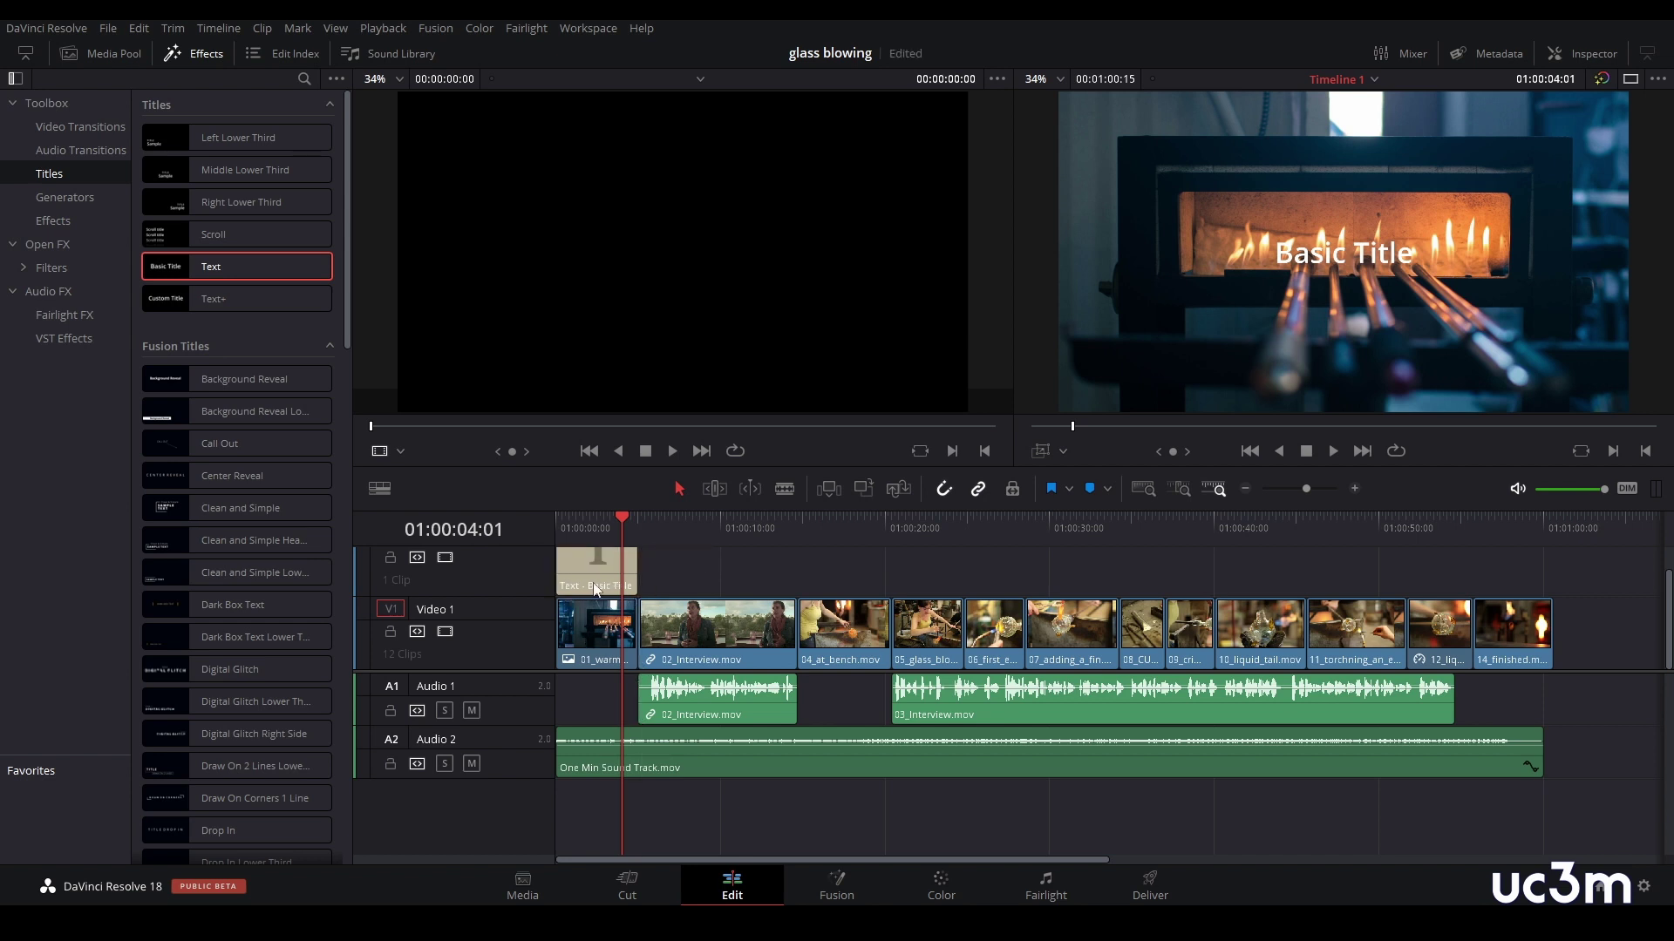
pyautogui.moveTo(523, 599); pyautogui.dragTo(527, 704)
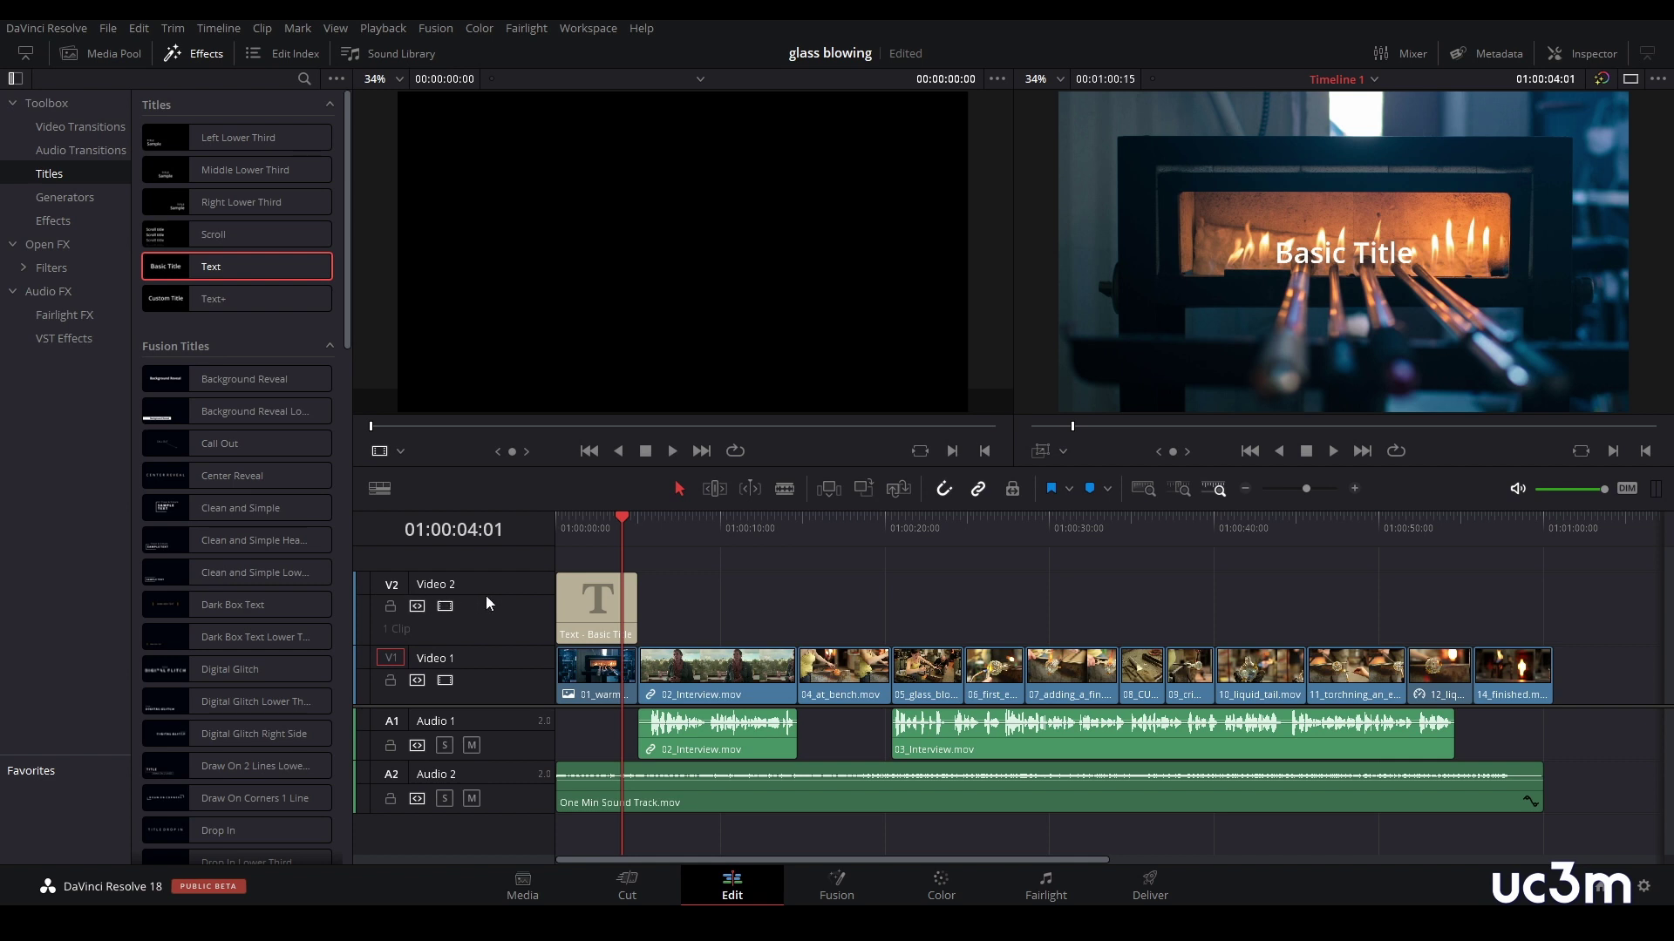
# - Swap the Effects library for the Inspector and select the Basic Title clip
pyautogui.click(197, 56)
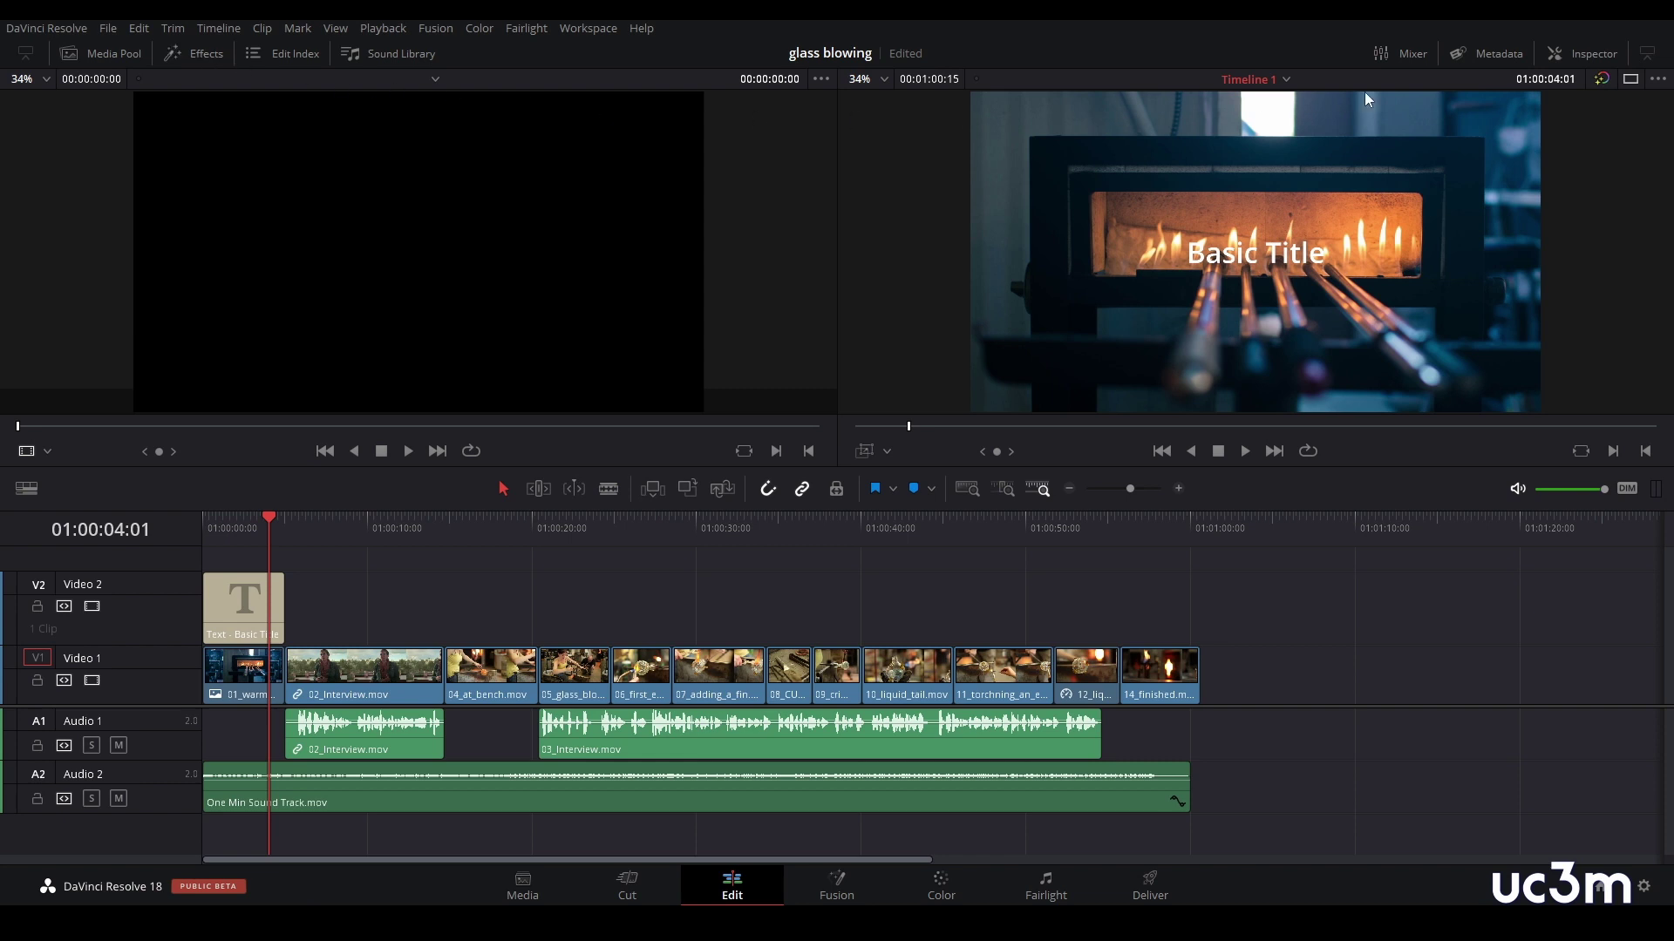
pyautogui.click(1594, 61)
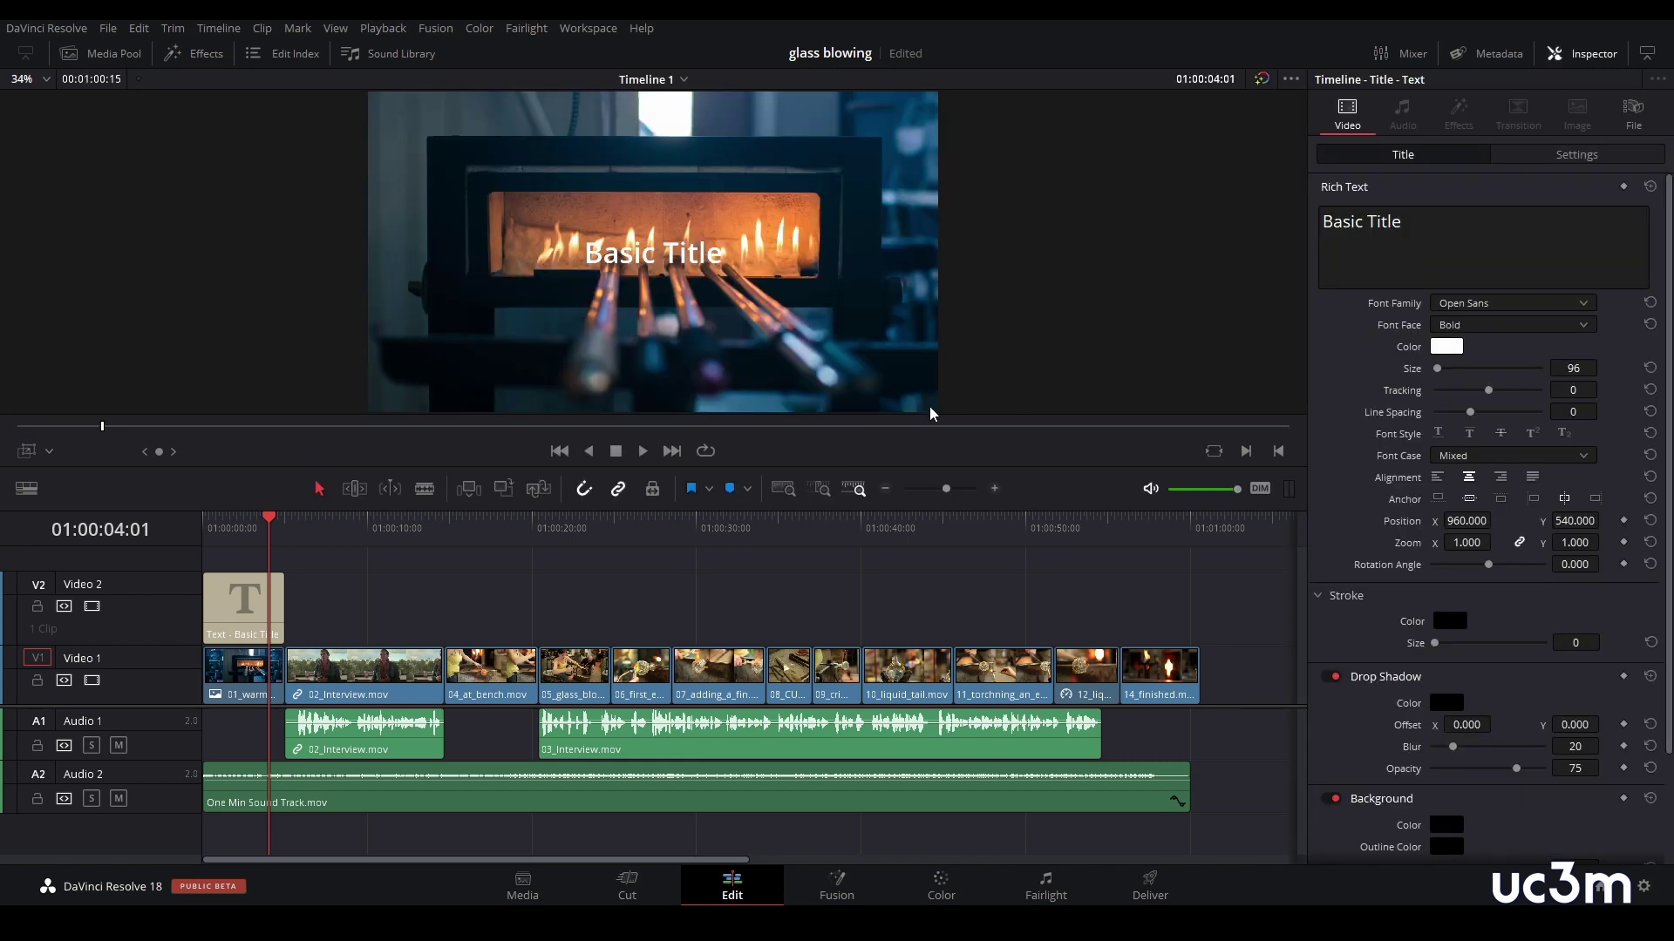
pyautogui.click(249, 616)
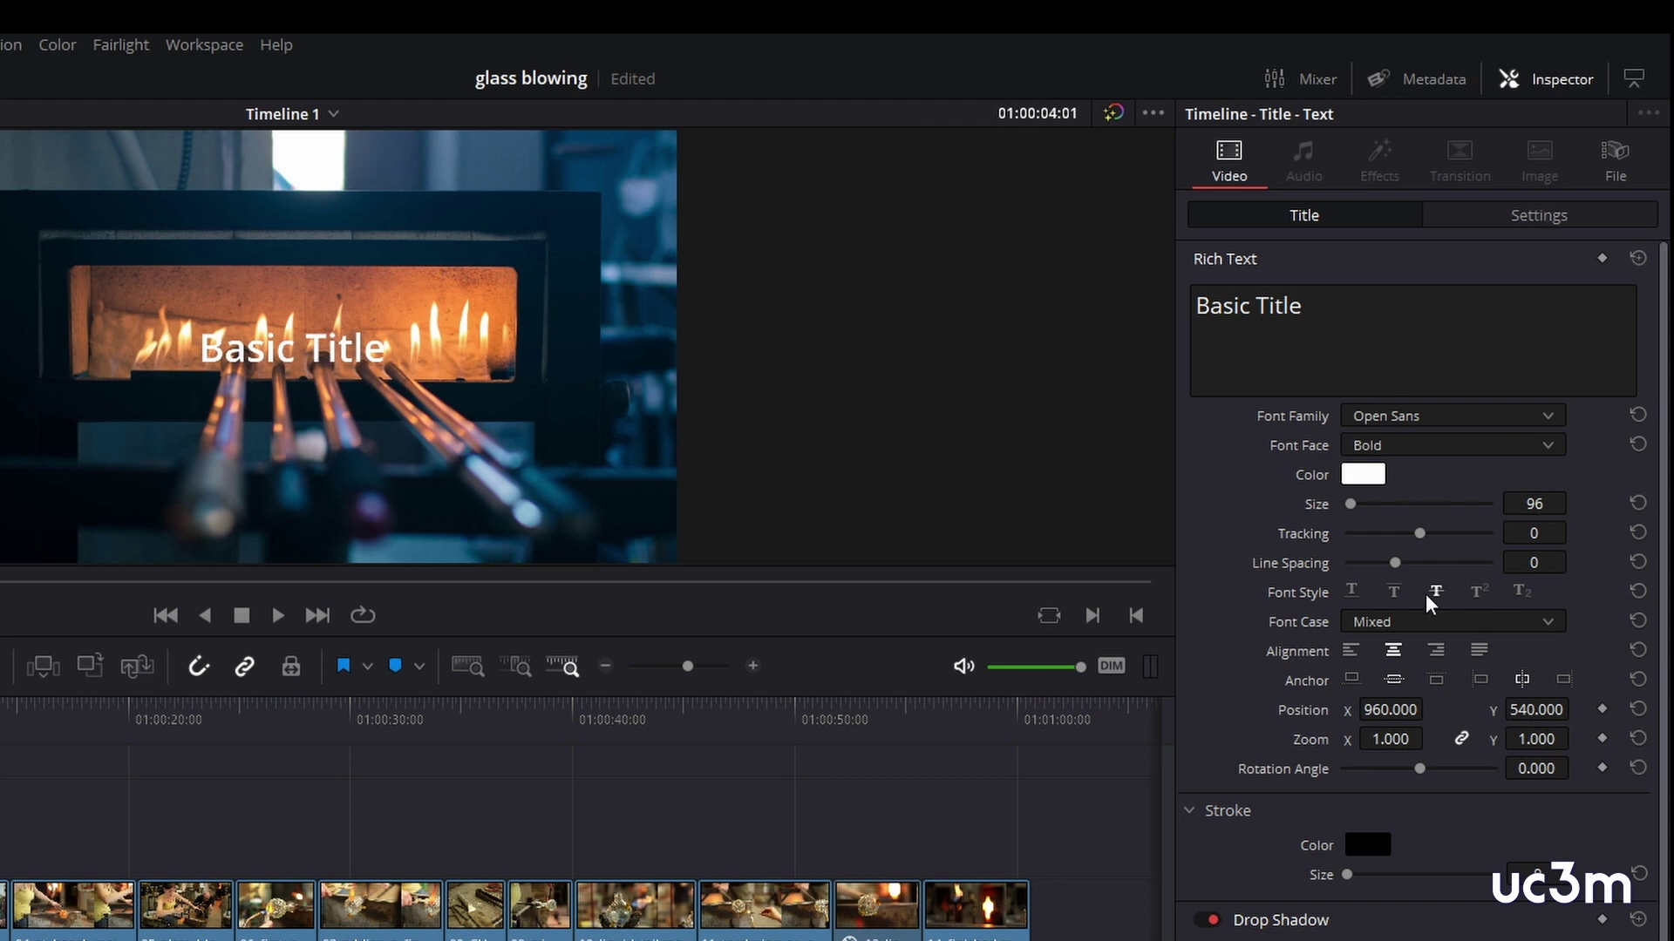
# - Replace the placeholder text with the studio name, keep Open Sans, and set size 201
pyautogui.moveTo(1308, 307); pyautogui.dragTo(1139, 312)
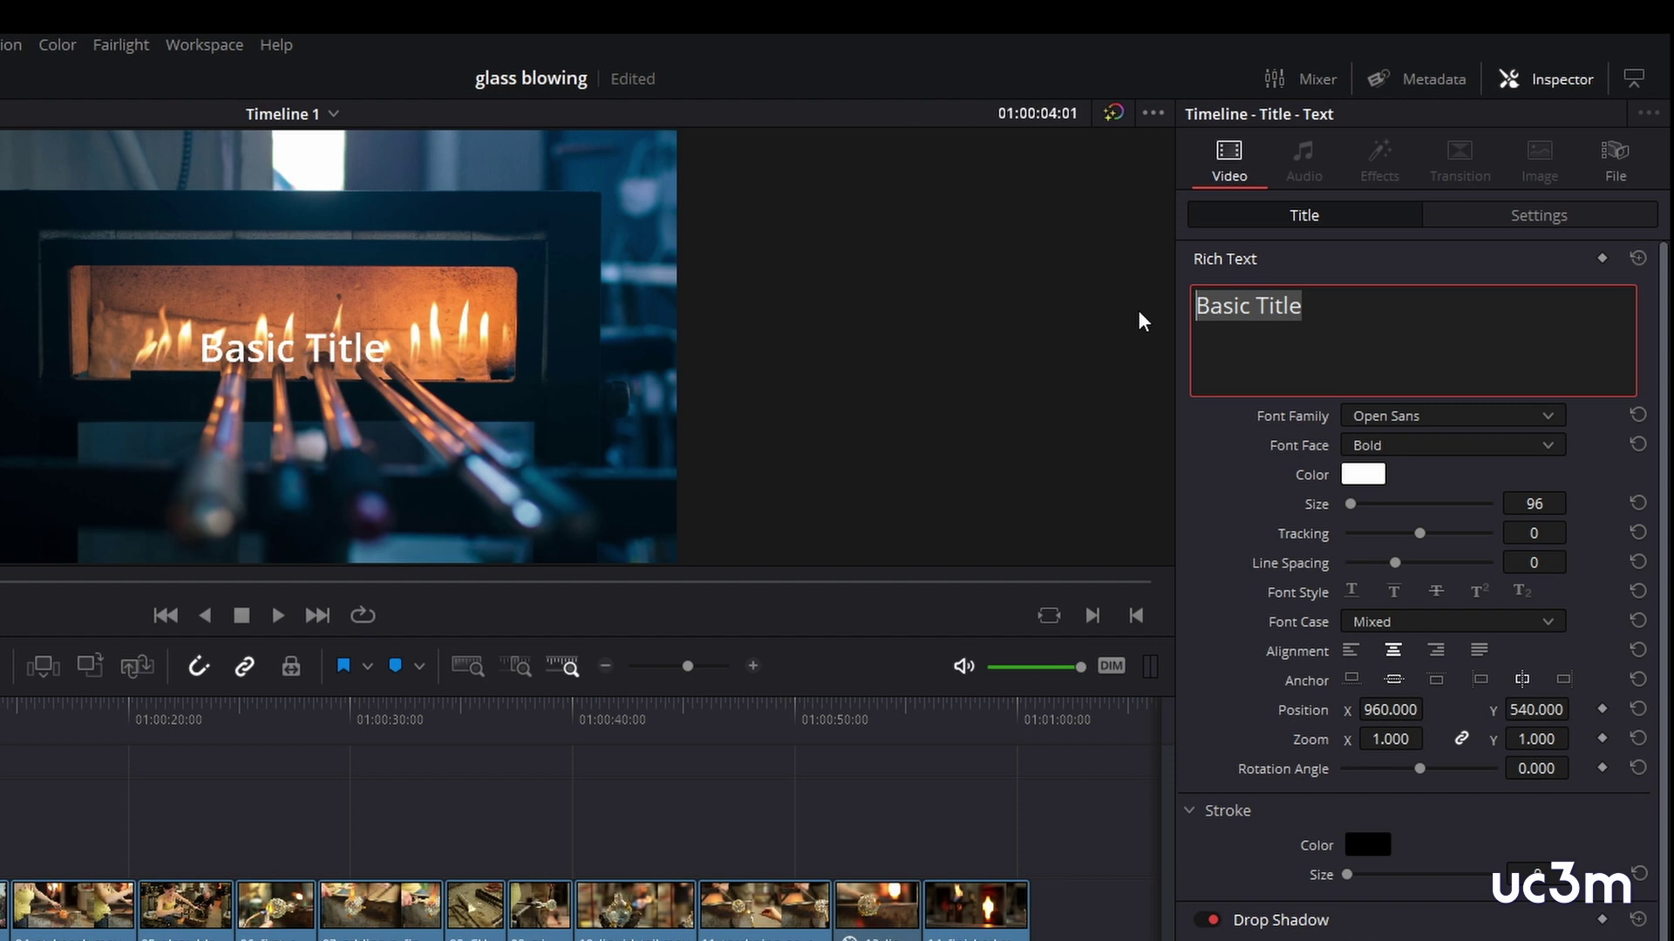
pyautogui.write('Taryn')
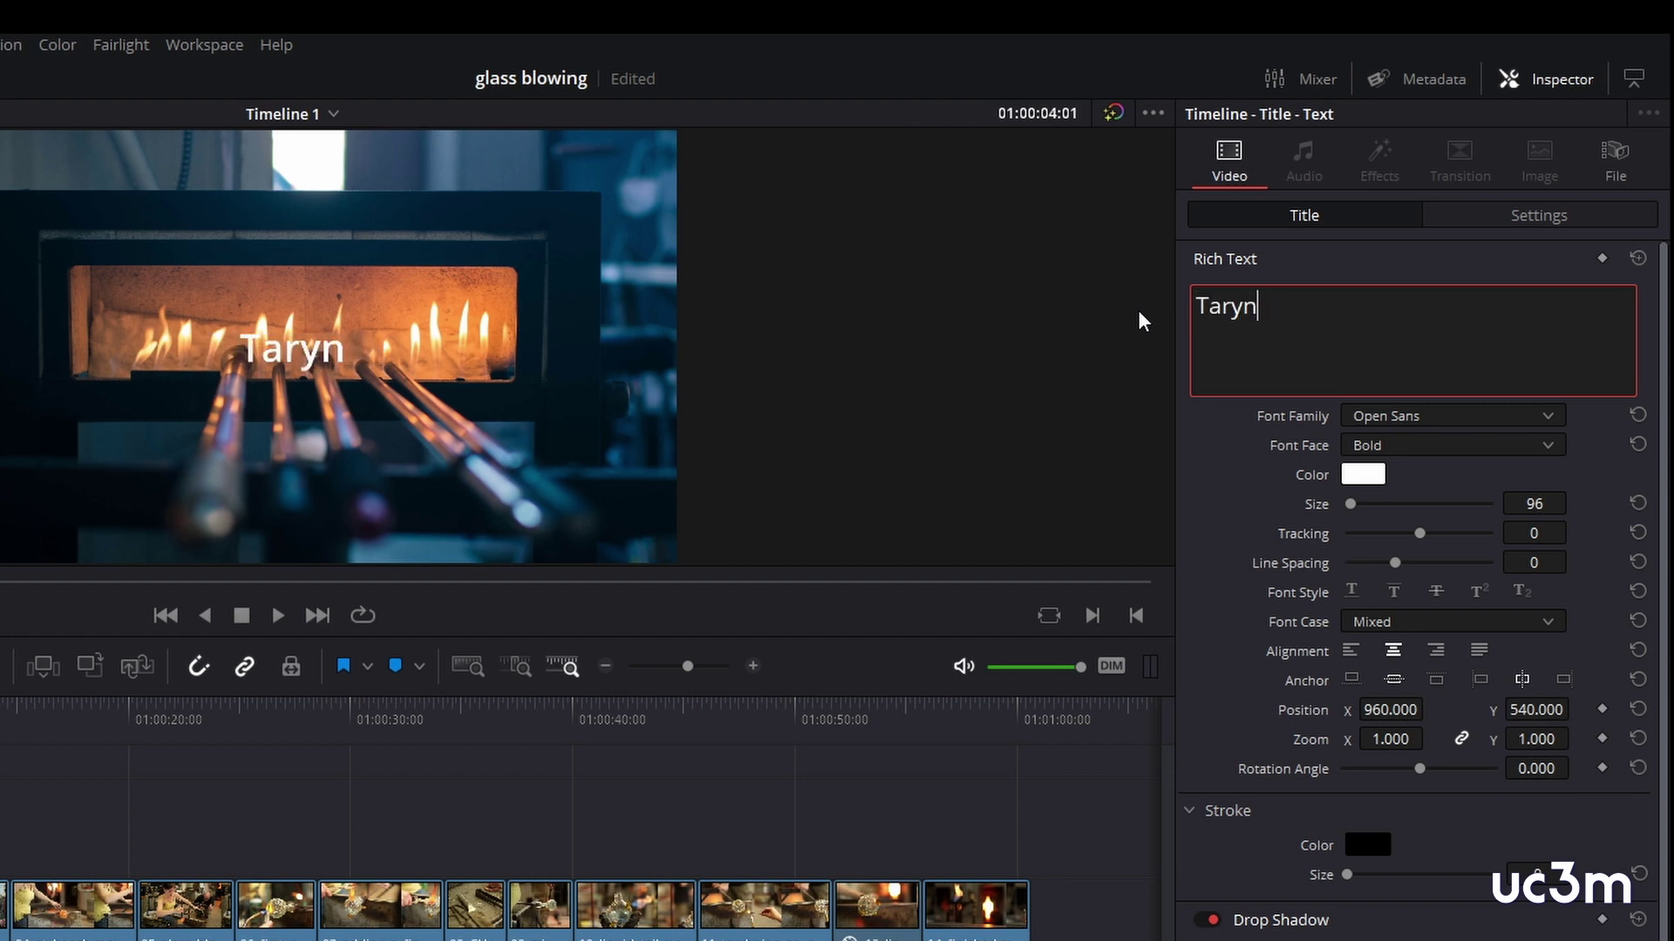
pyautogui.write(' Jane Glass')
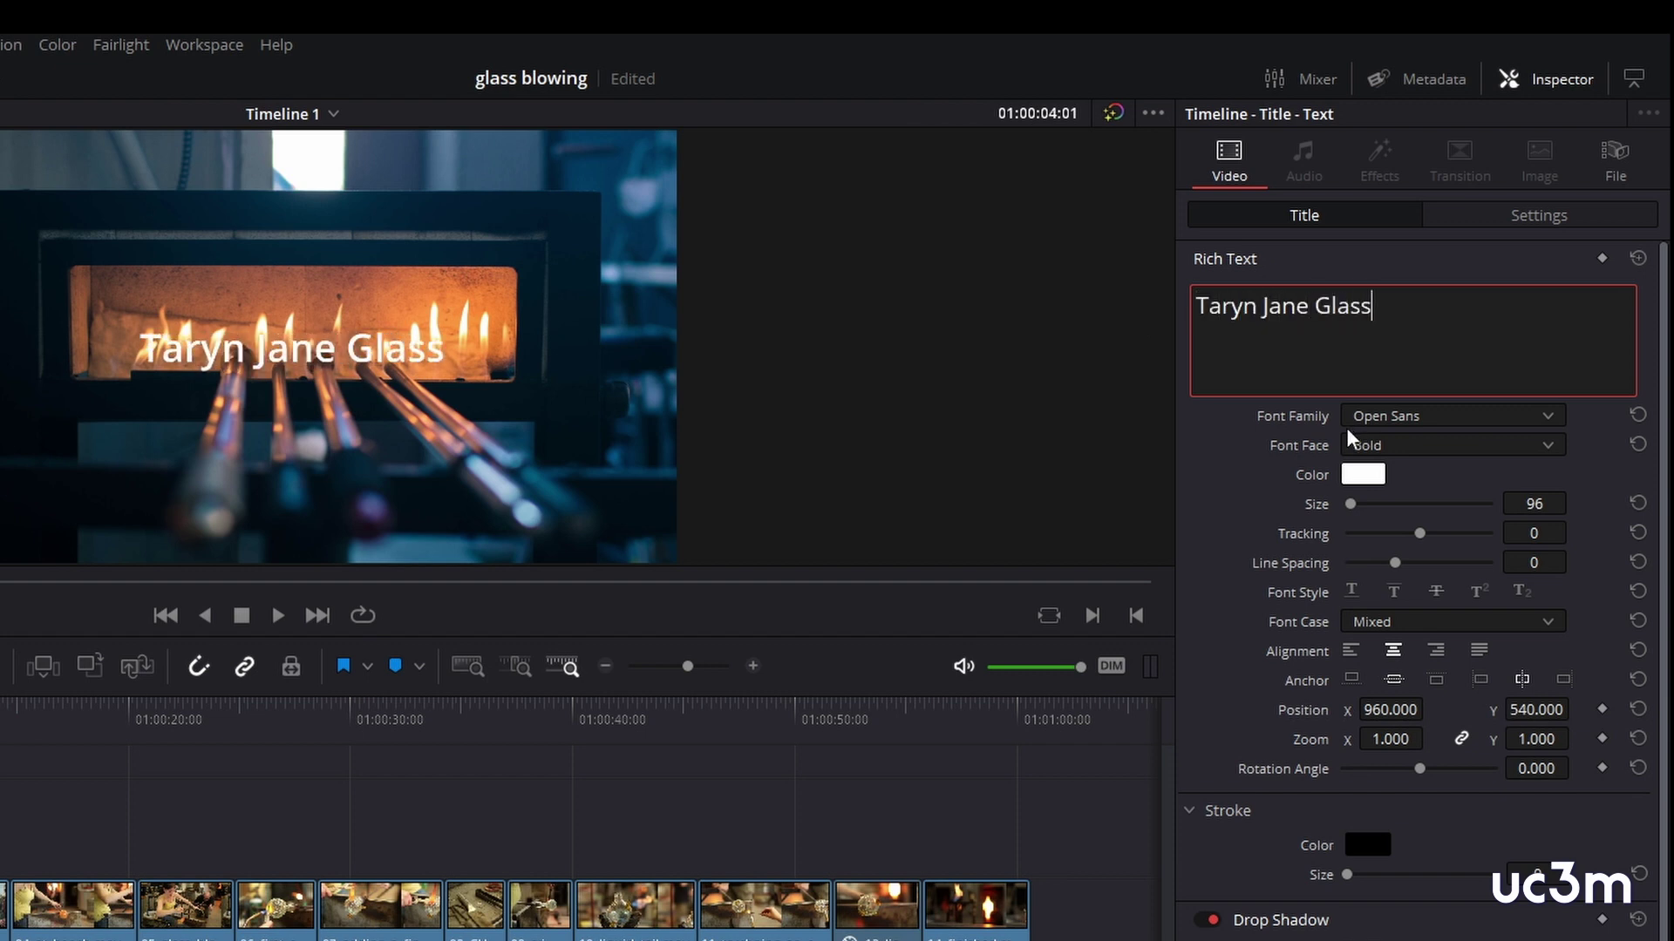
pyautogui.click(1552, 416)
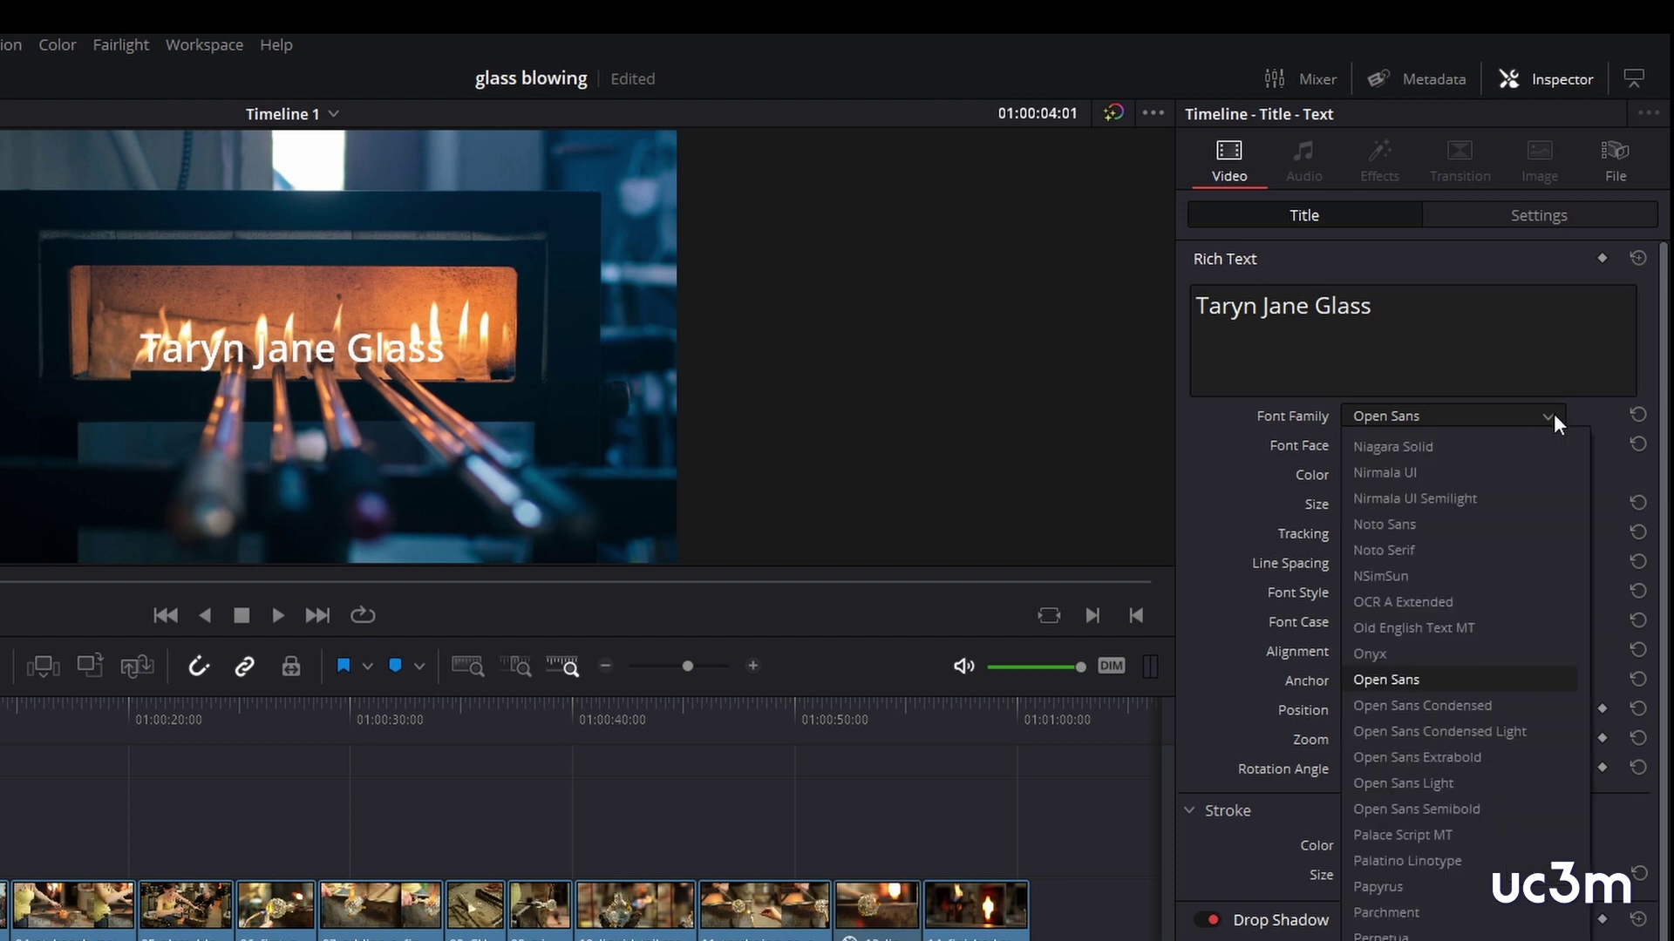
pyautogui.click(1554, 415)
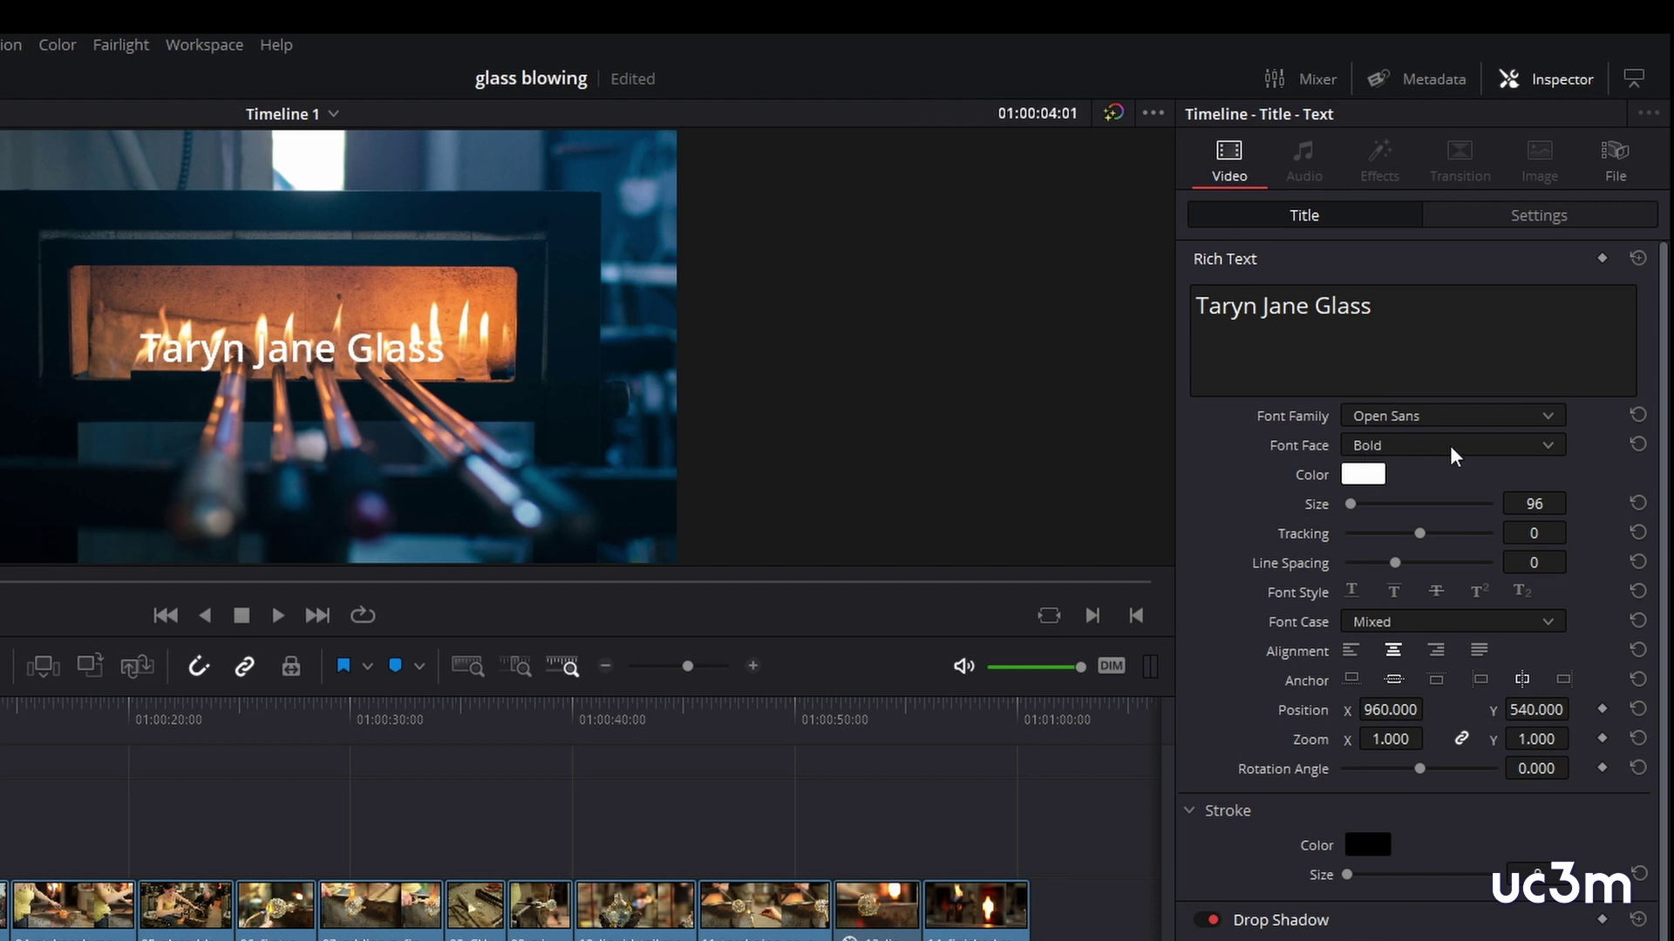
pyautogui.moveTo(1352, 501); pyautogui.dragTo(1355, 506)
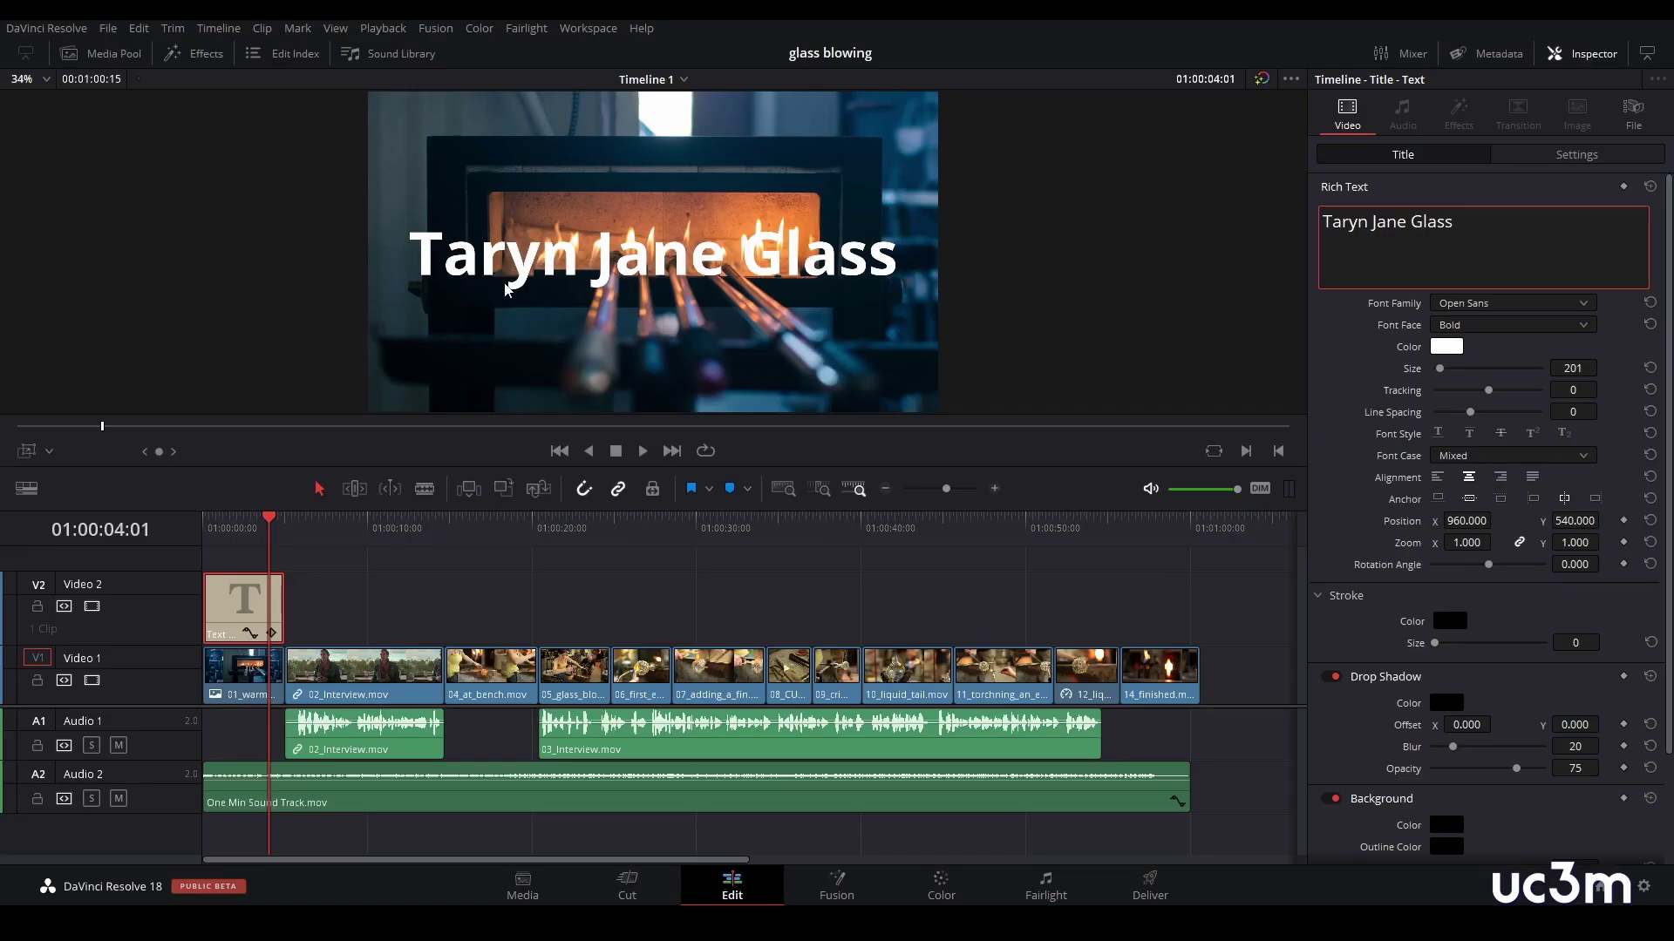
# - Using the Transform overlay, place the title lower left over the furnace, size 145, drop shadow offset 38 / -18
pyautogui.click(50, 452)
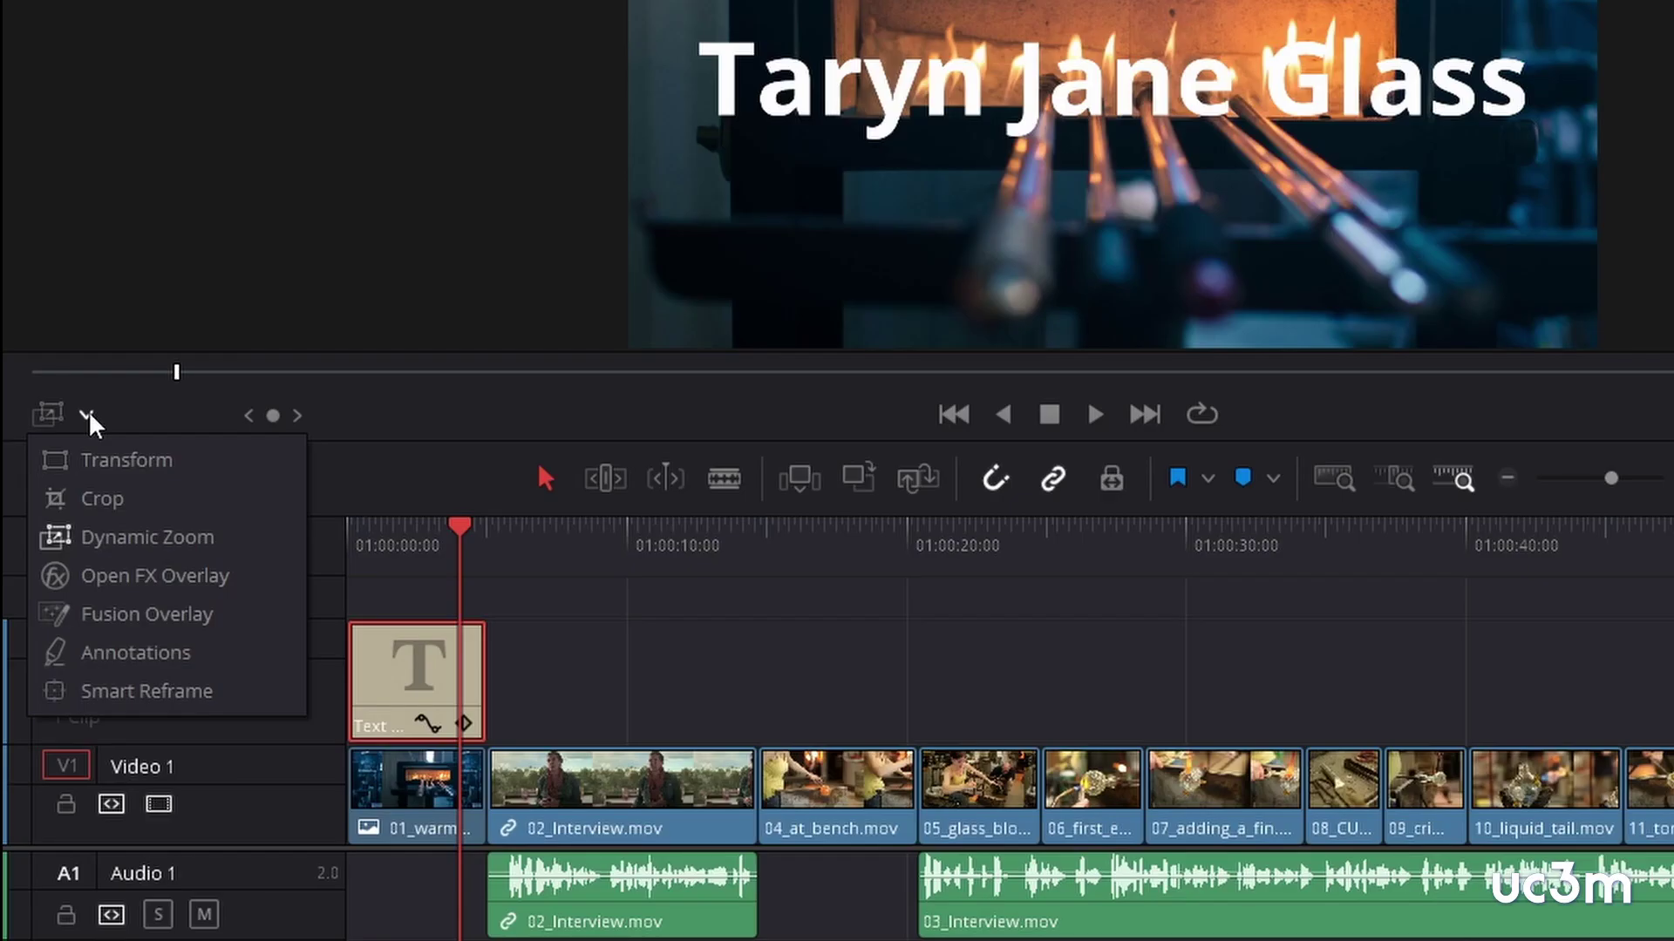
pyautogui.click(113, 461)
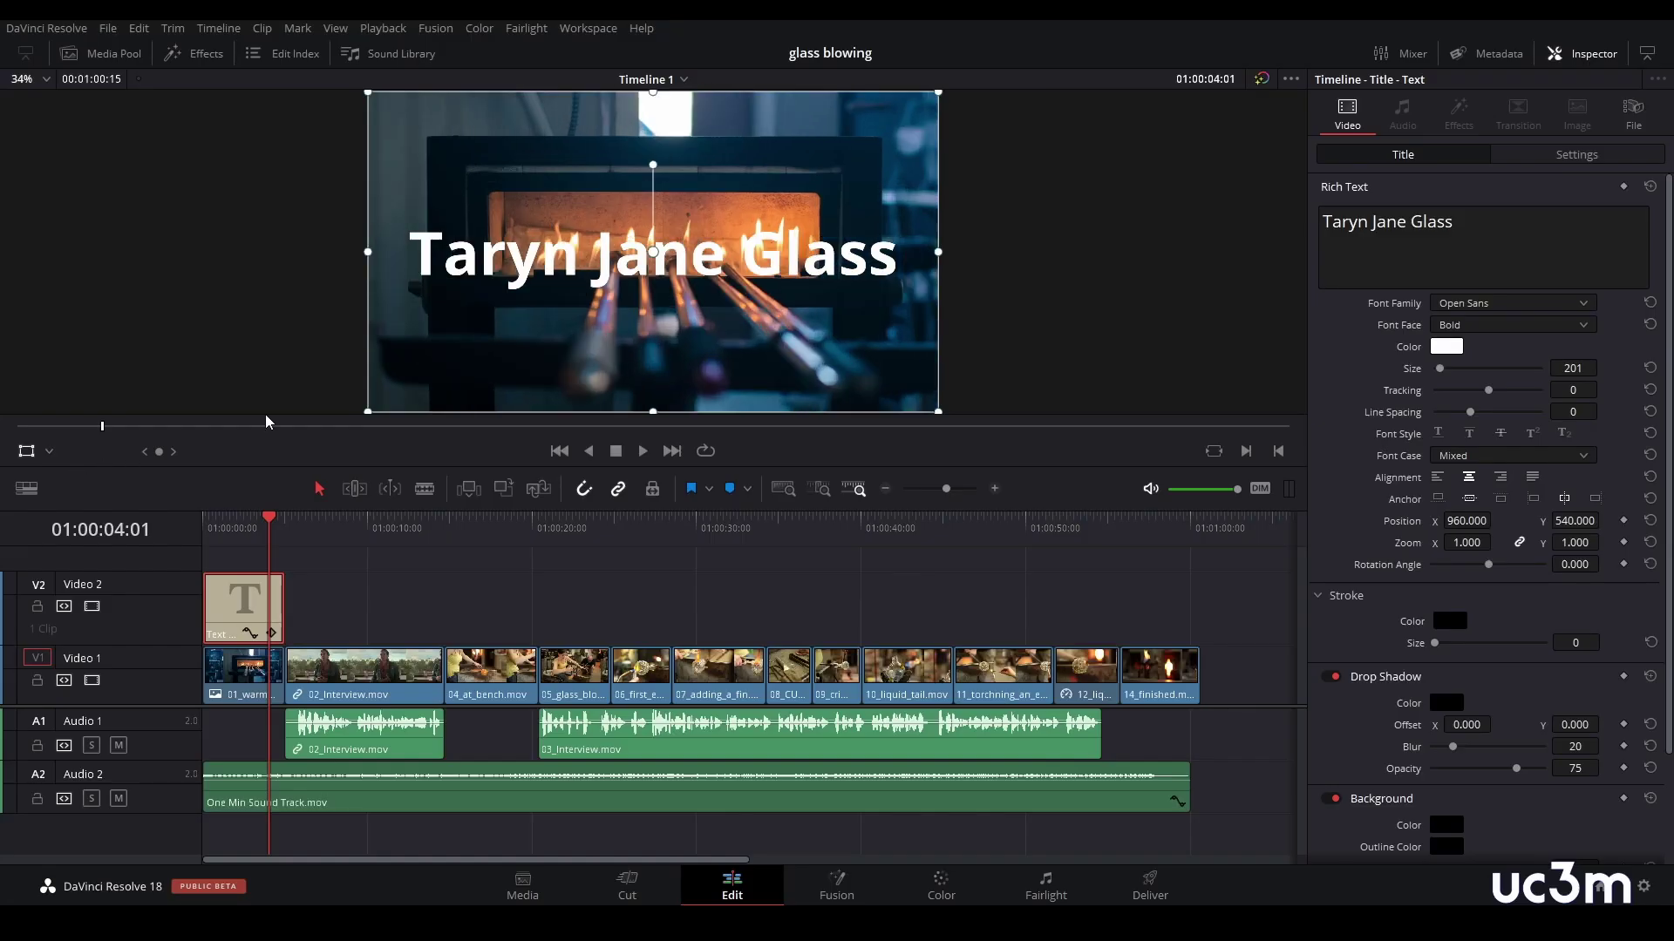
pyautogui.moveTo(644, 261); pyautogui.dragTo(609, 333)
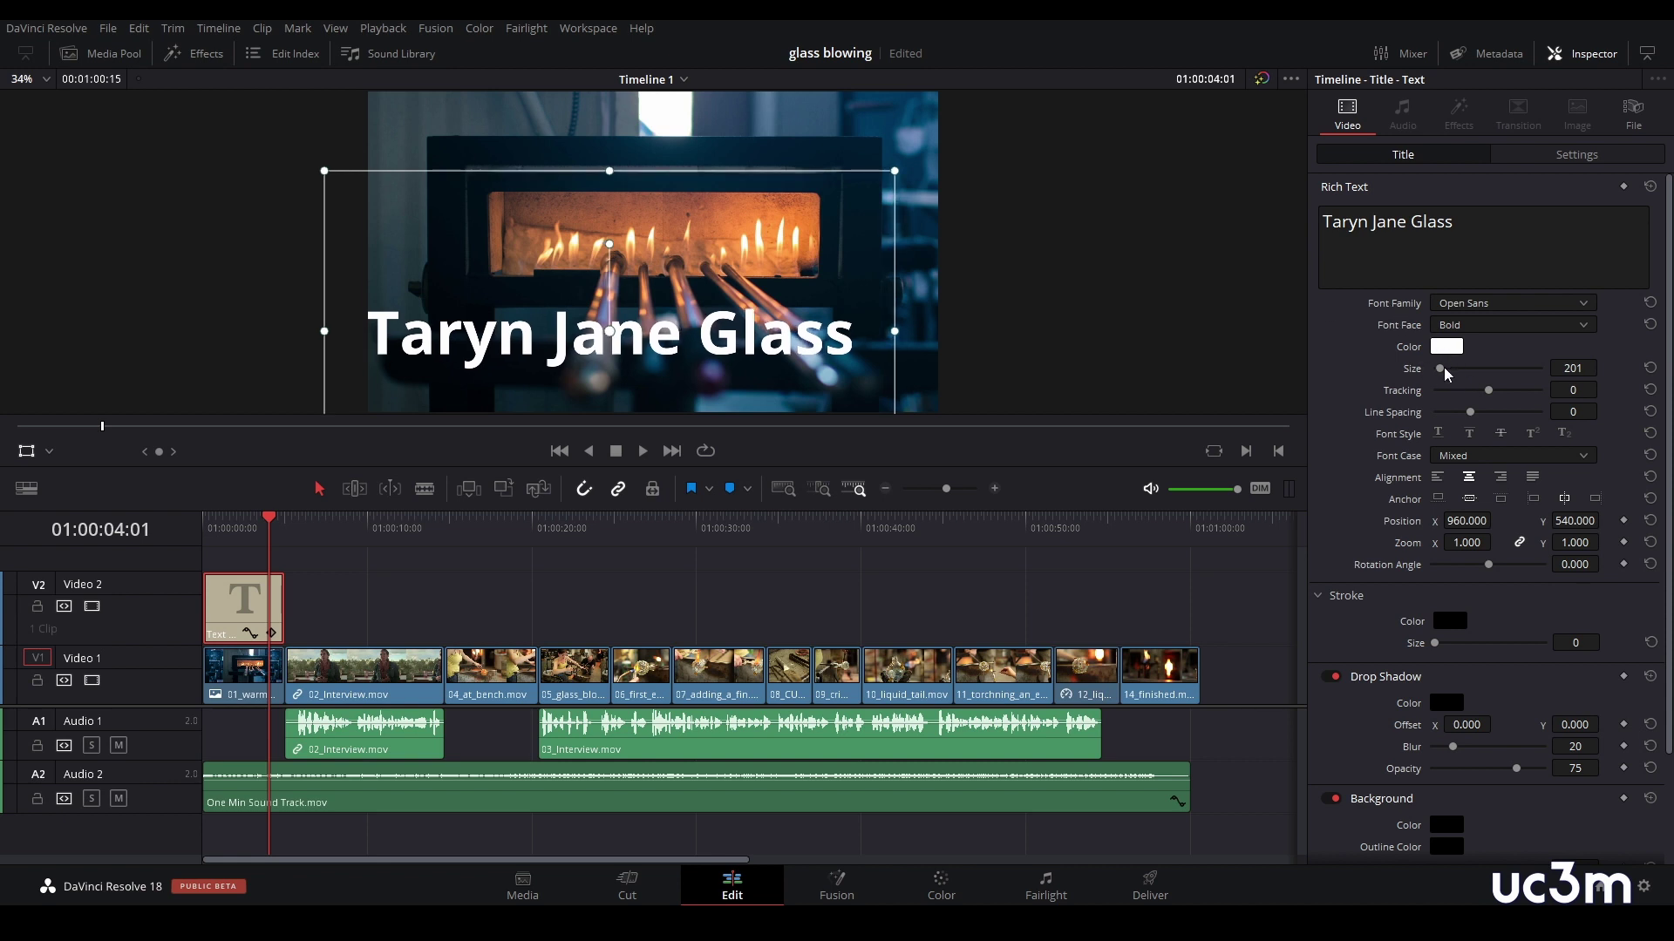
pyautogui.moveTo(1447, 373); pyautogui.dragTo(1441, 373)
pyautogui.moveTo(613, 341); pyautogui.dragTo(584, 352)
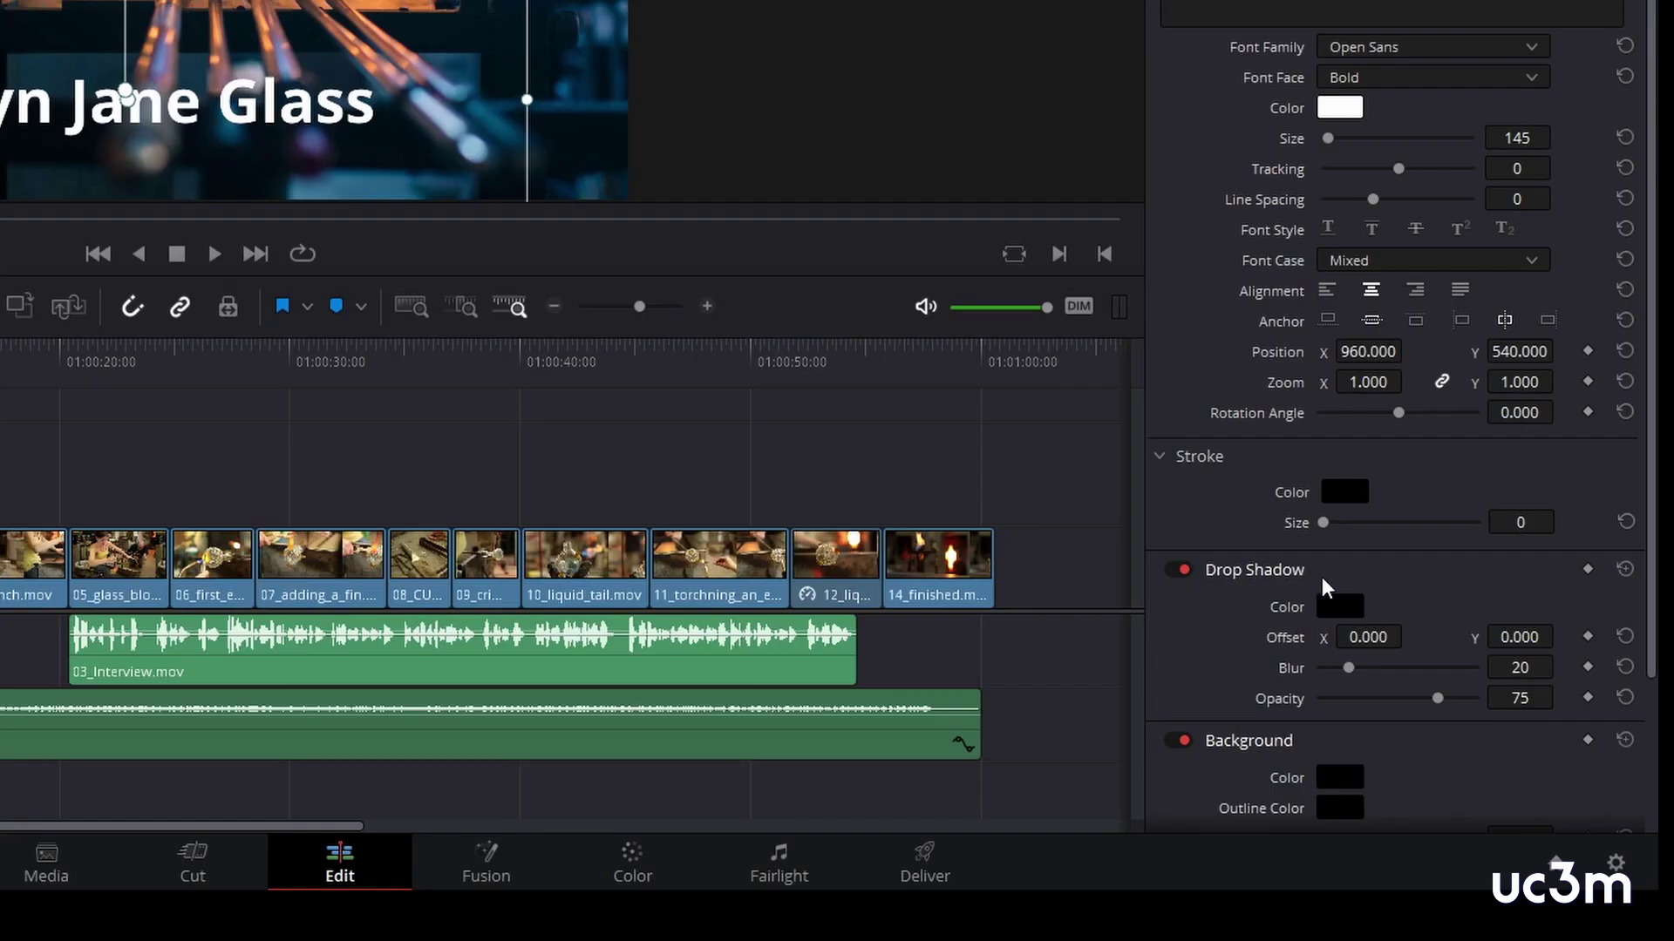
pyautogui.moveTo(1368, 637); pyautogui.dragTo(1560, 637)
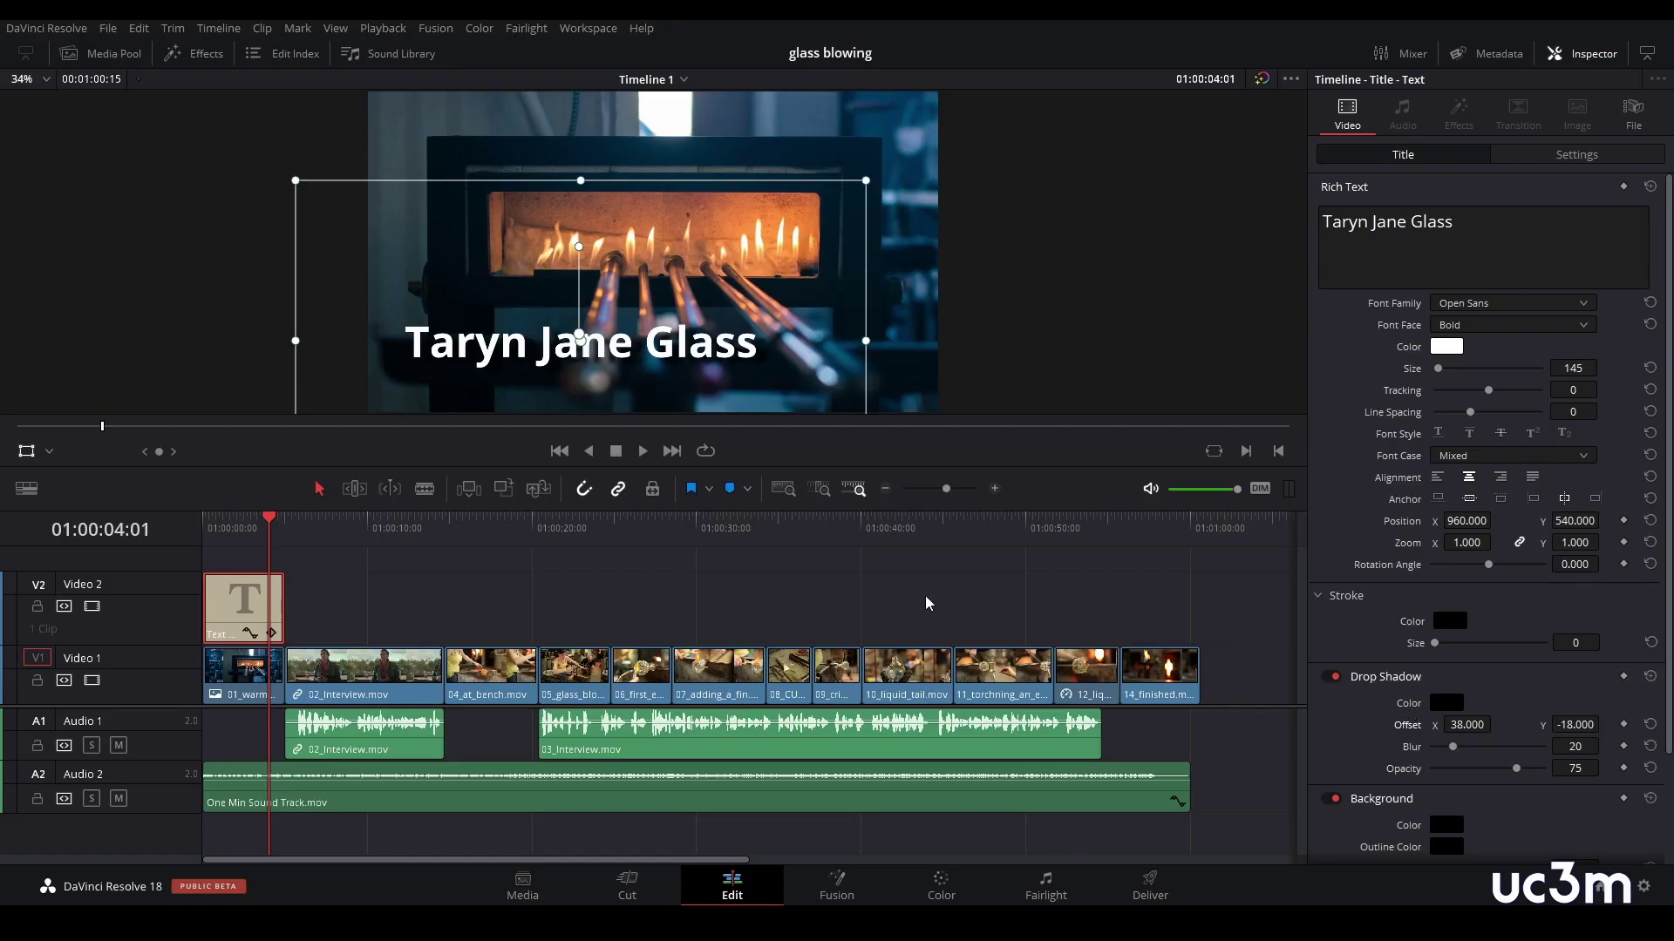
pyautogui.moveTo(933, 489); pyautogui.dragTo(955, 491)
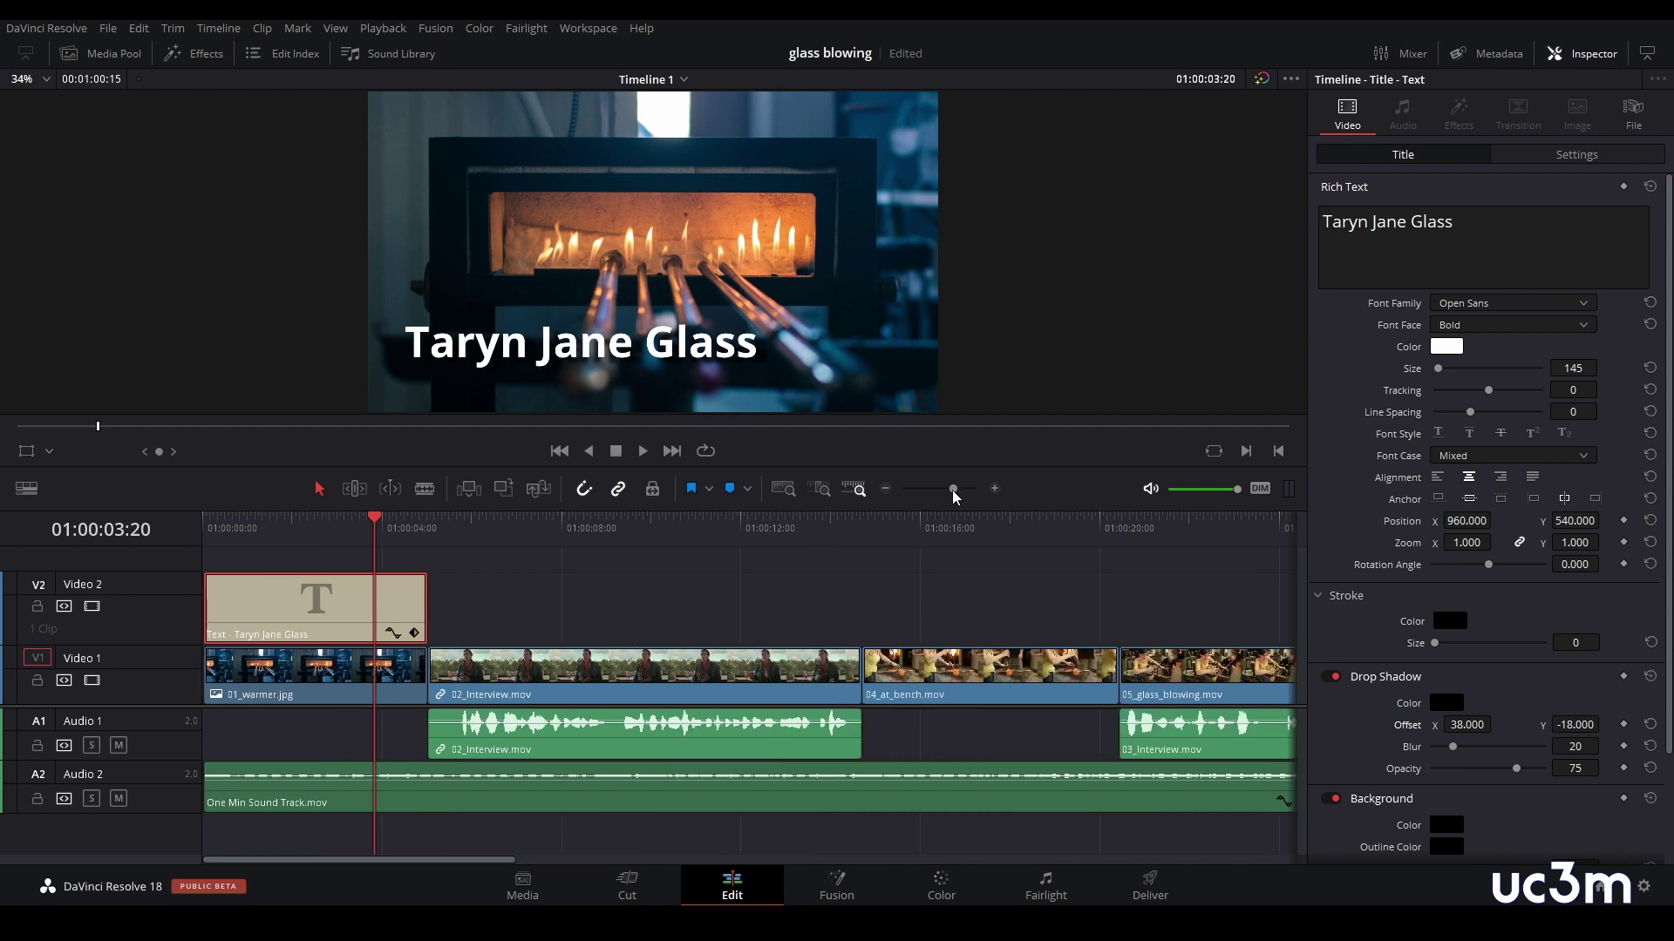
# - Trim the Video 2 title clip so it starts later and ends earlier
pyautogui.moveTo(954, 492); pyautogui.dragTo(956, 491)
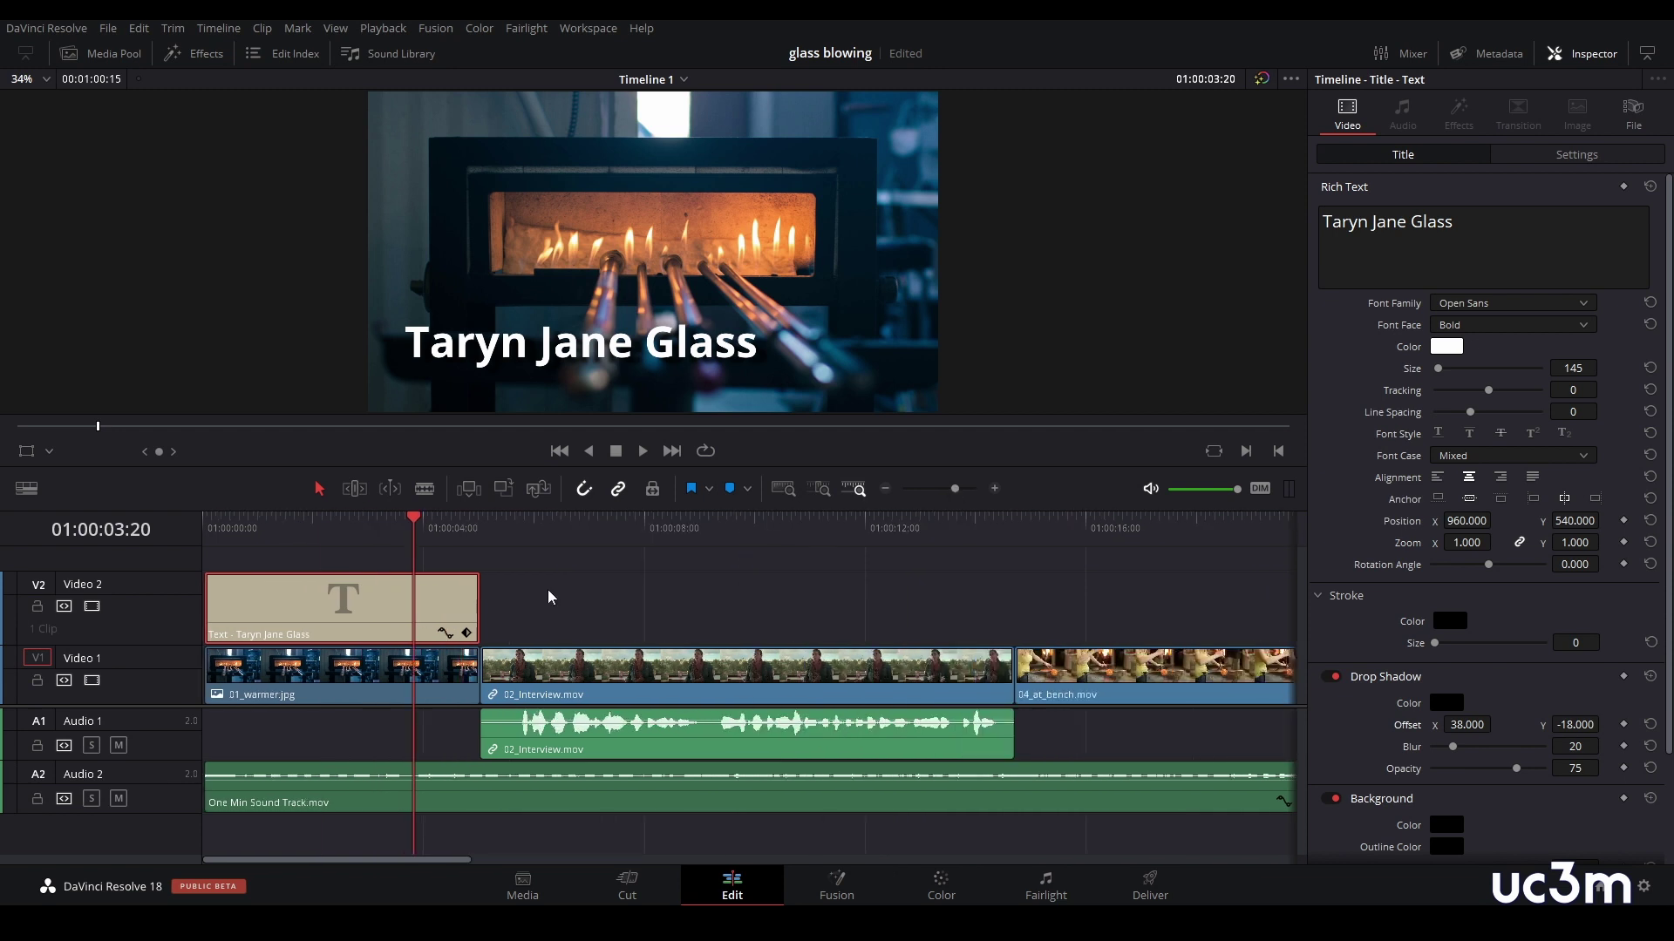
pyautogui.moveTo(208, 605); pyautogui.dragTo(228, 605)
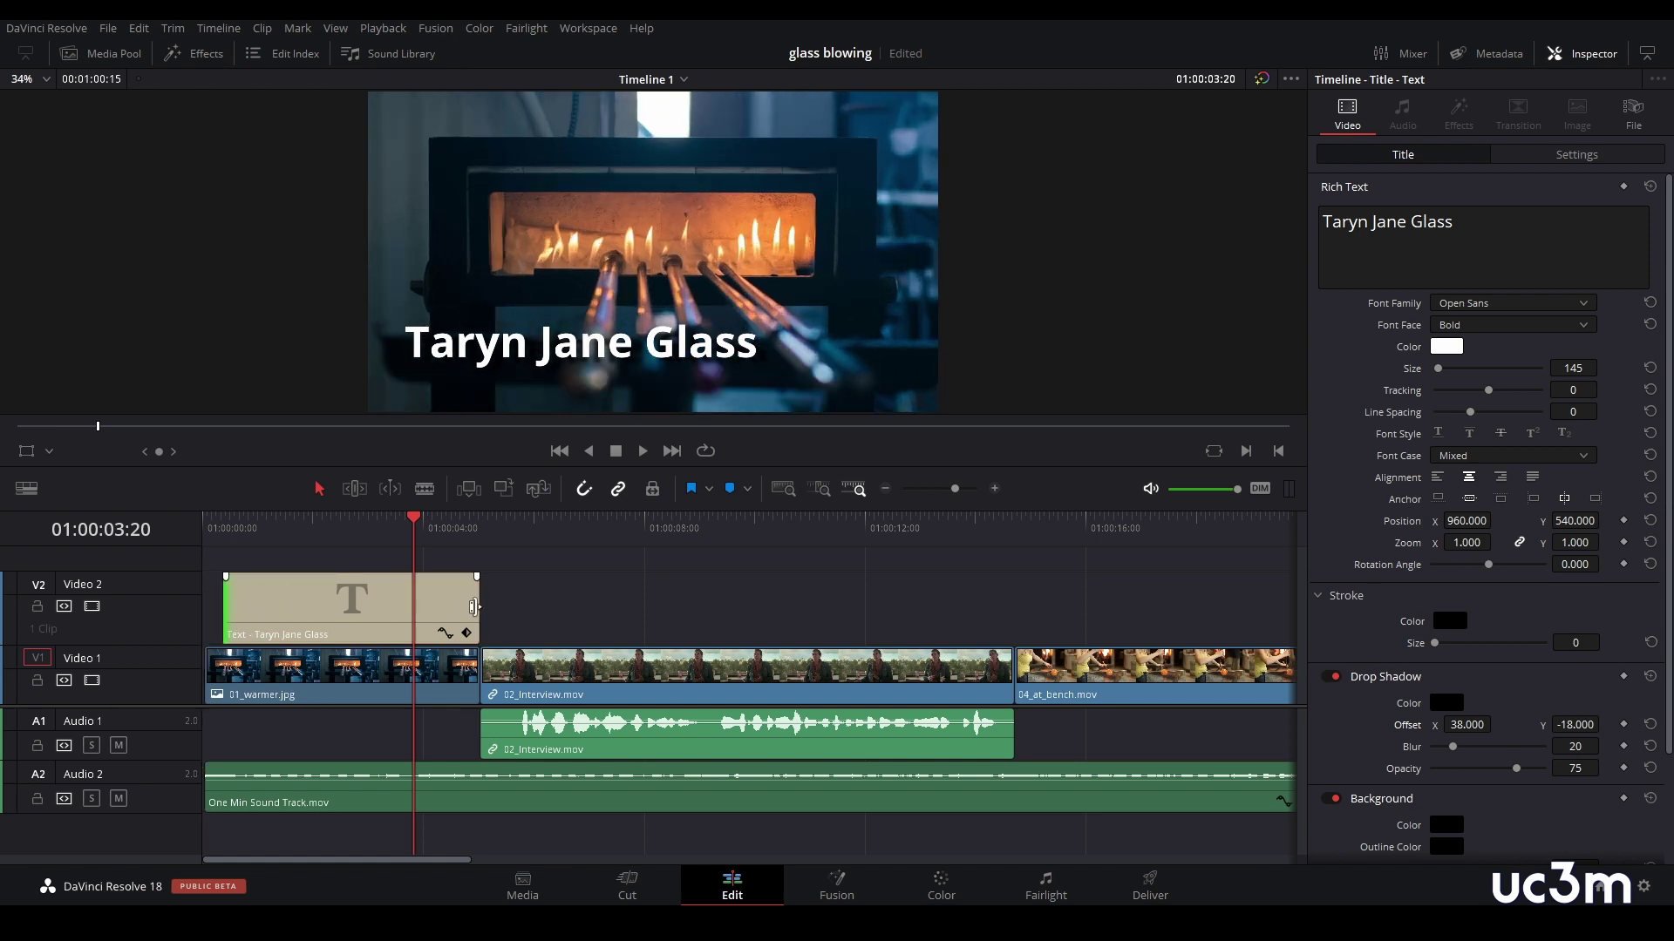
pyautogui.click(468, 607)
pyautogui.moveTo(469, 607); pyautogui.dragTo(452, 607)
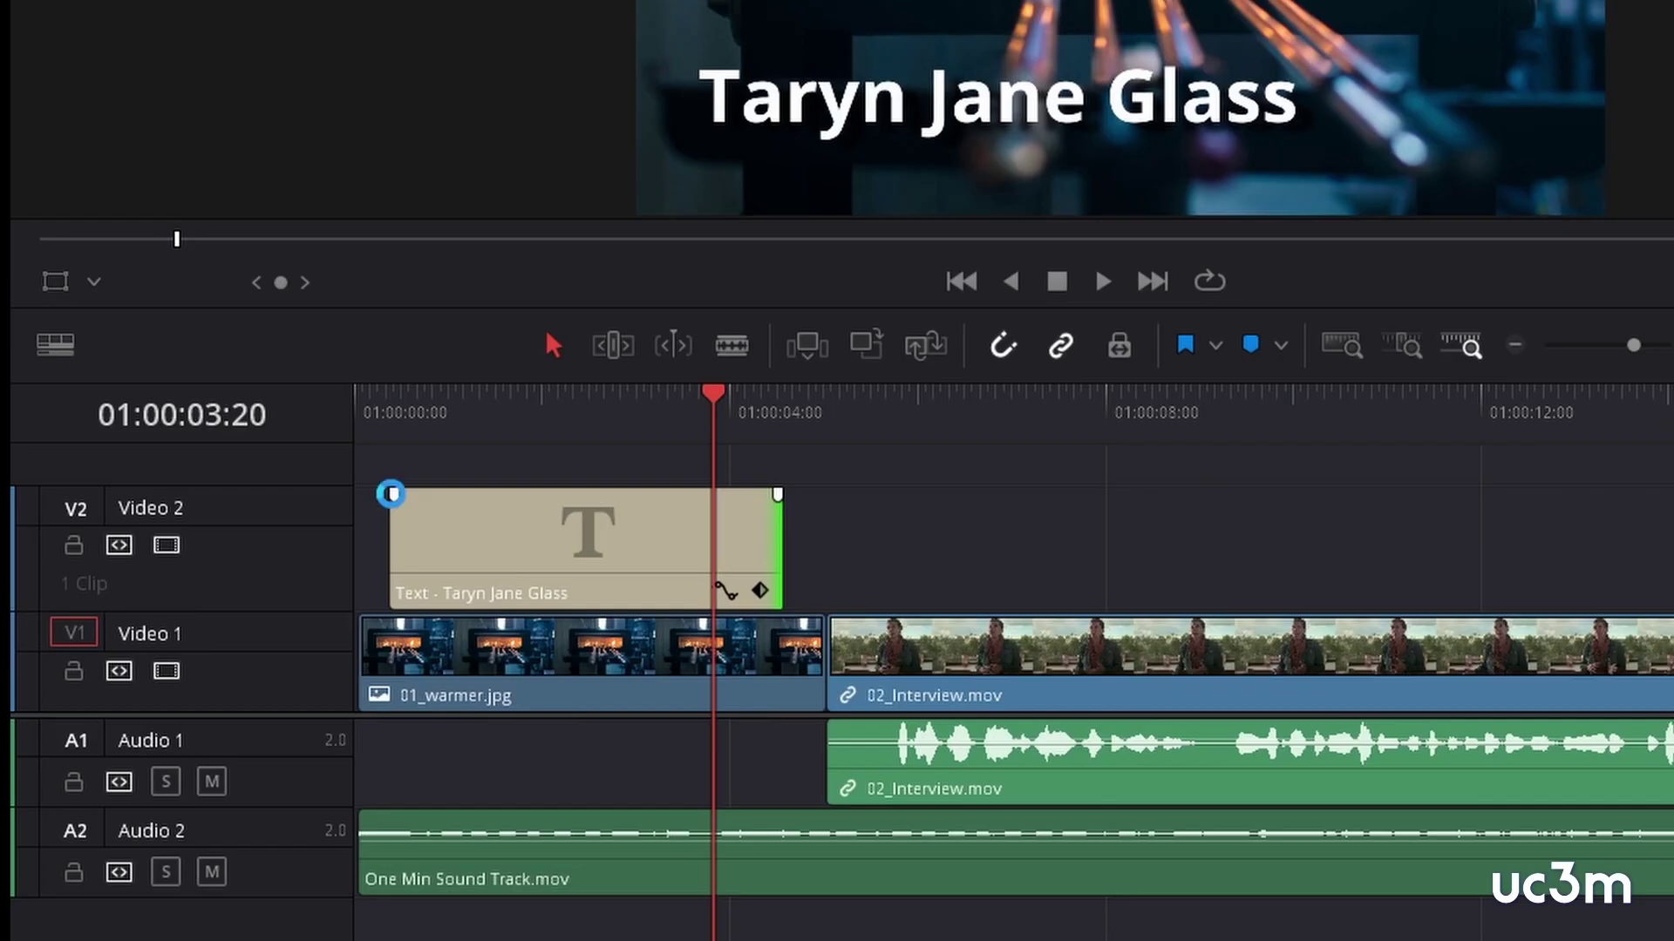
# - Add a fade-in and fade-out to the title and start it a few frames later
pyautogui.moveTo(223, 574); pyautogui.dragTo(252, 575)
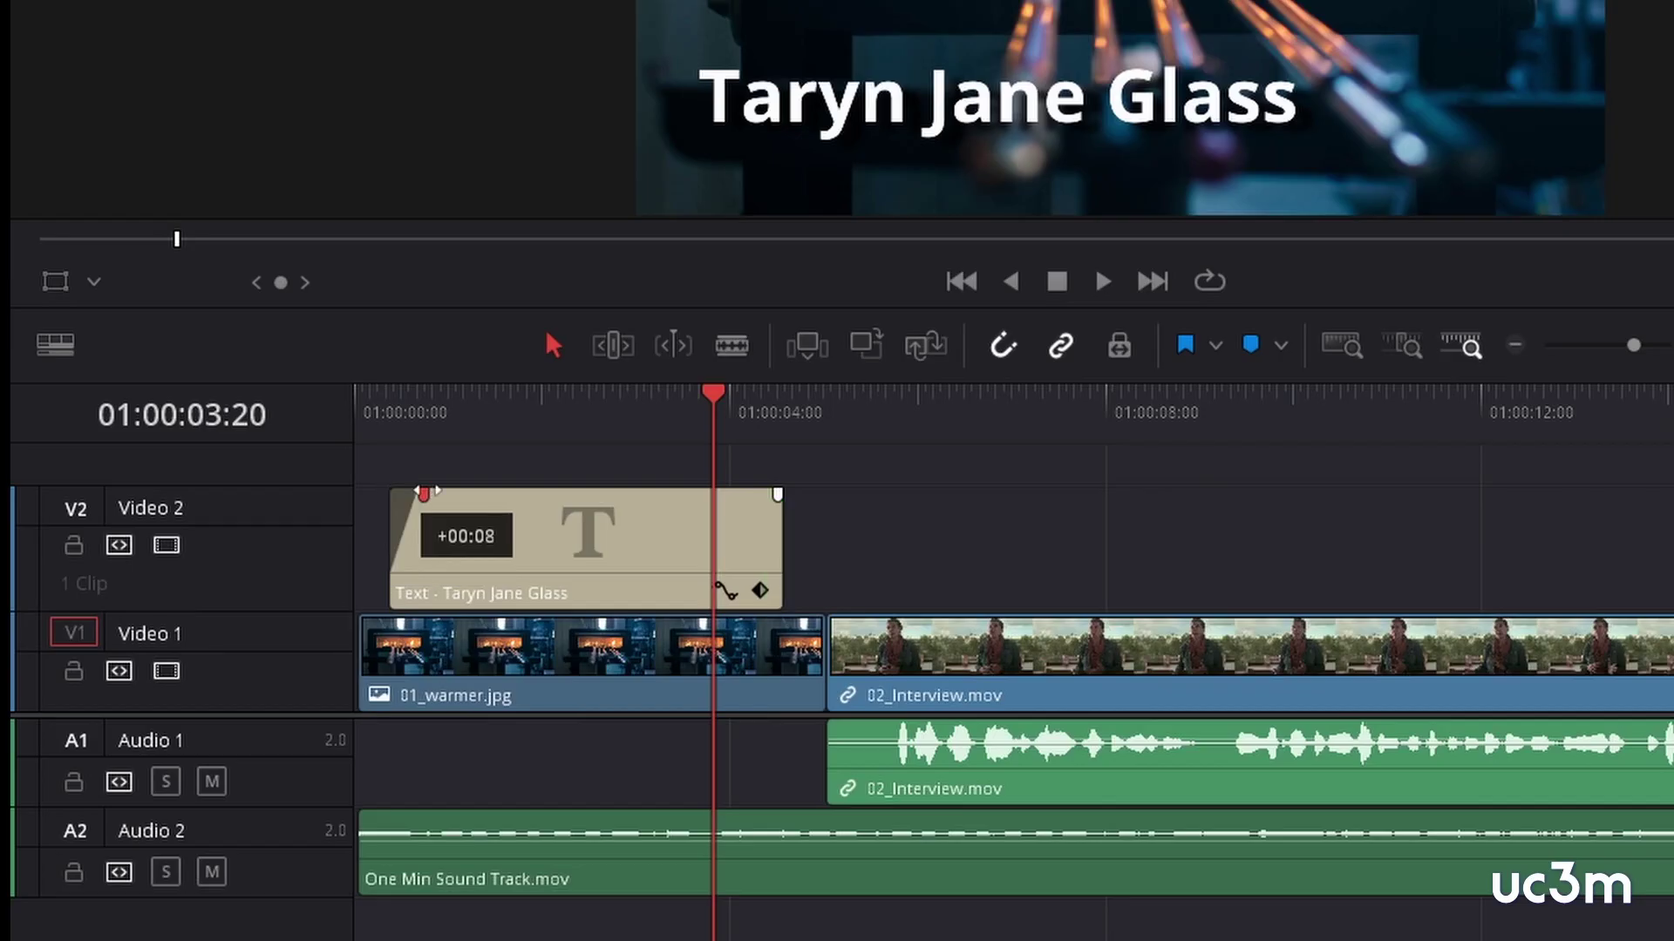
pyautogui.moveTo(767, 490); pyautogui.dragTo(737, 494)
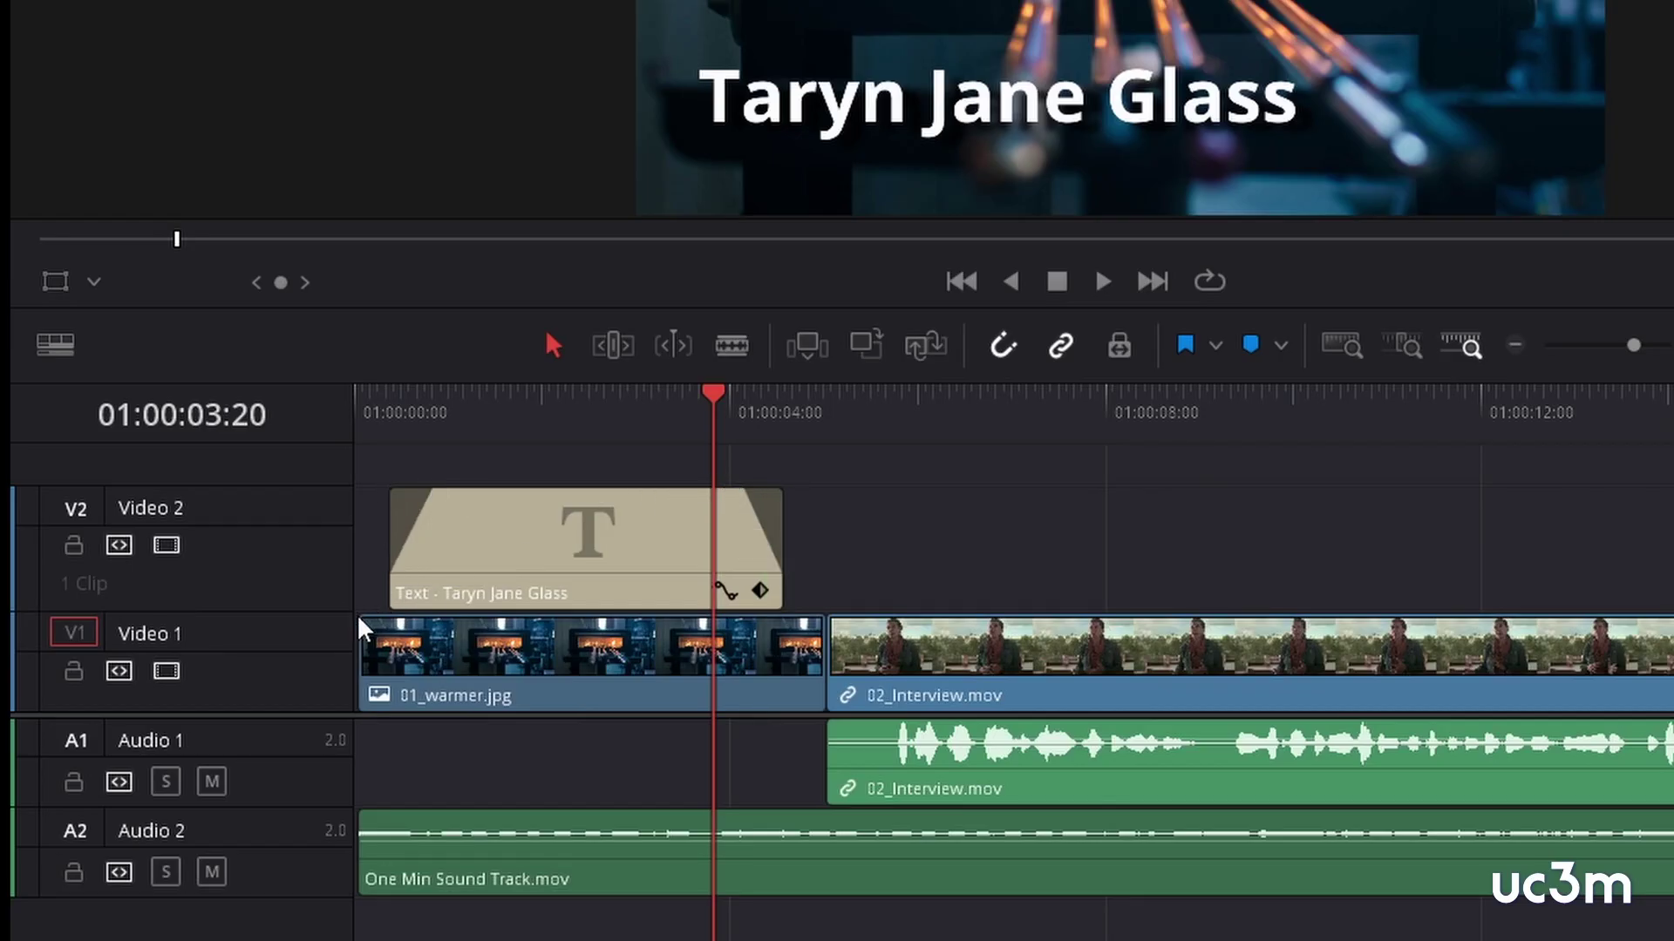
pyautogui.moveTo(363, 620); pyautogui.dragTo(391, 621)
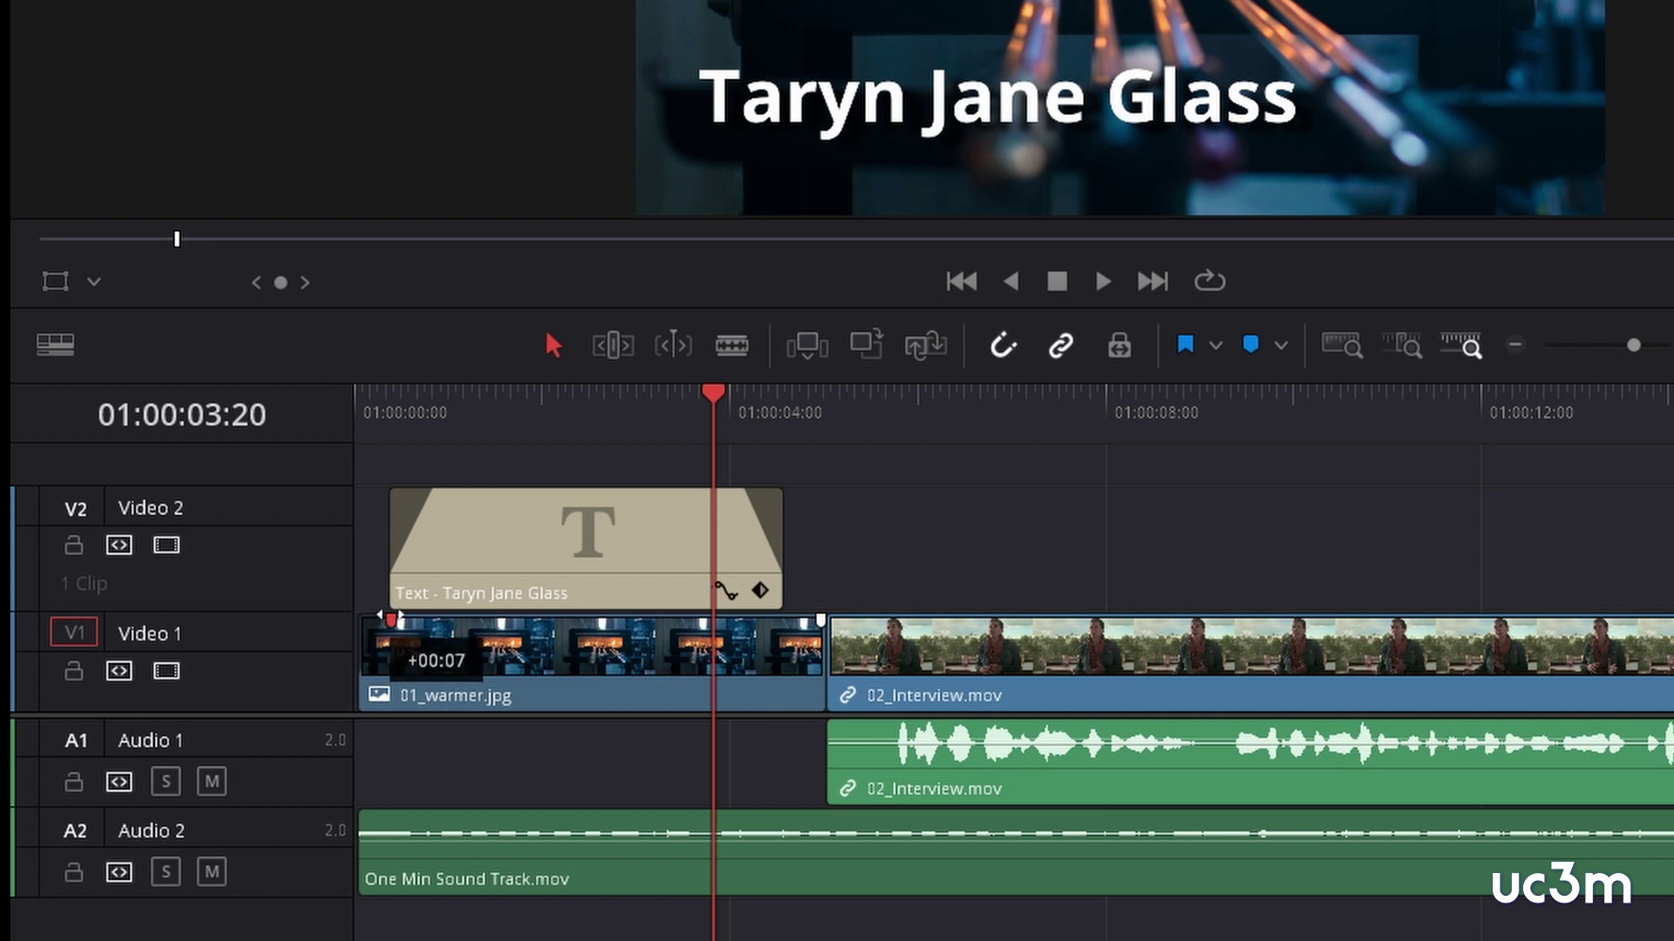
pyautogui.moveTo(391, 554); pyautogui.dragTo(402, 553)
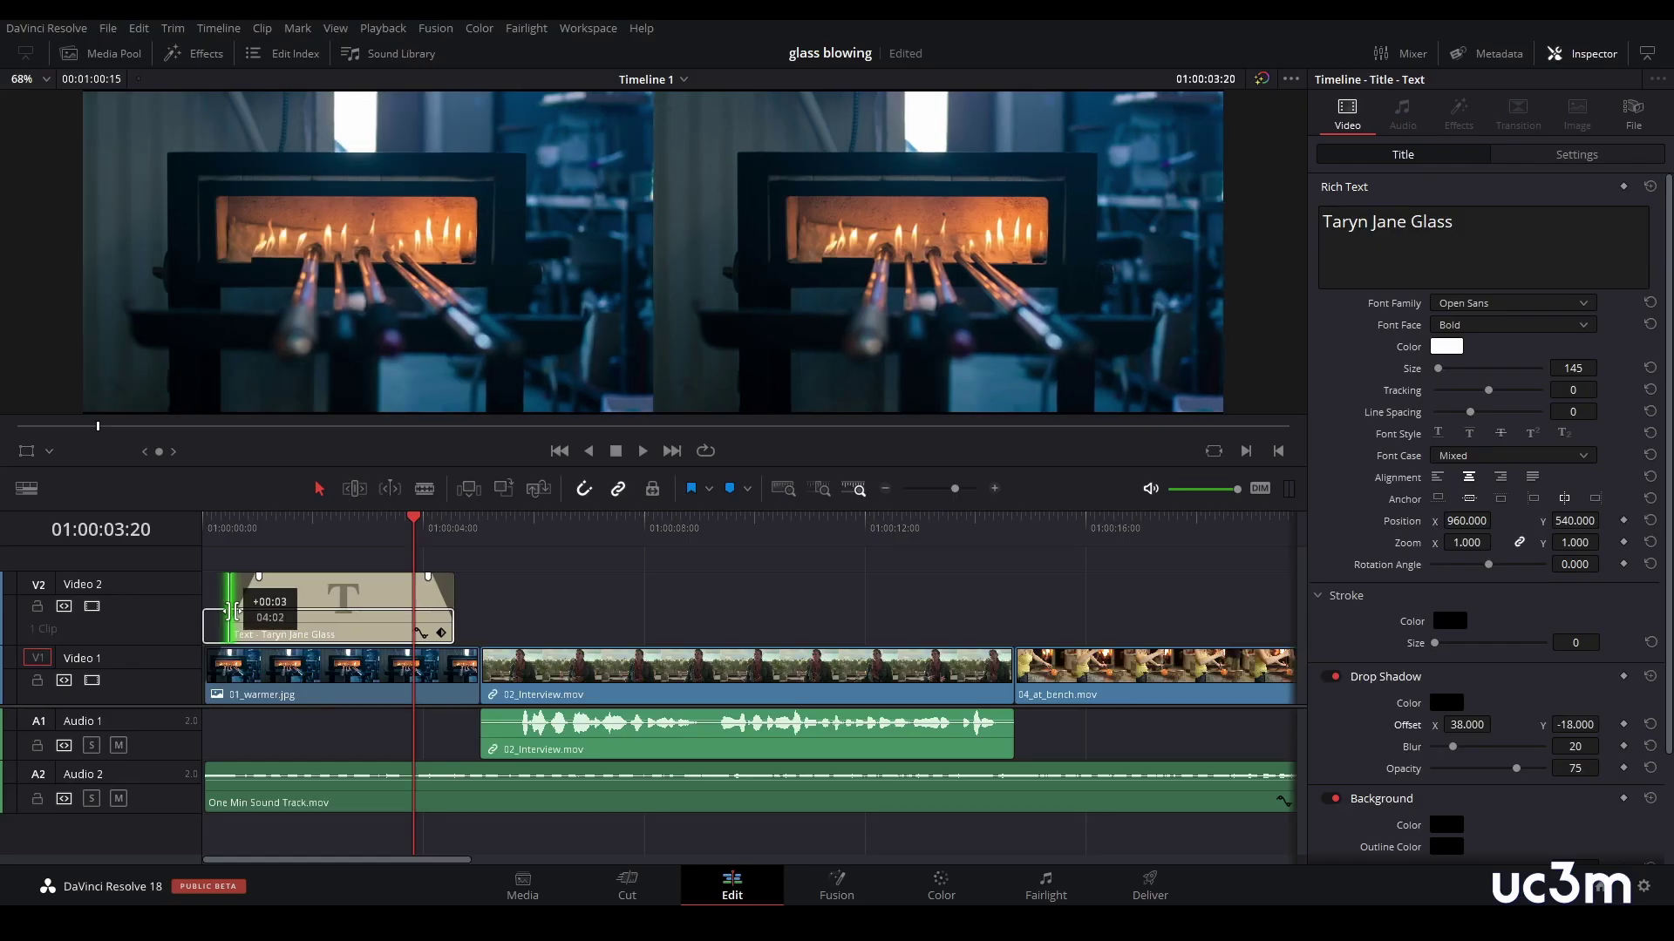
pyautogui.moveTo(233, 610); pyautogui.dragTo(233, 612)
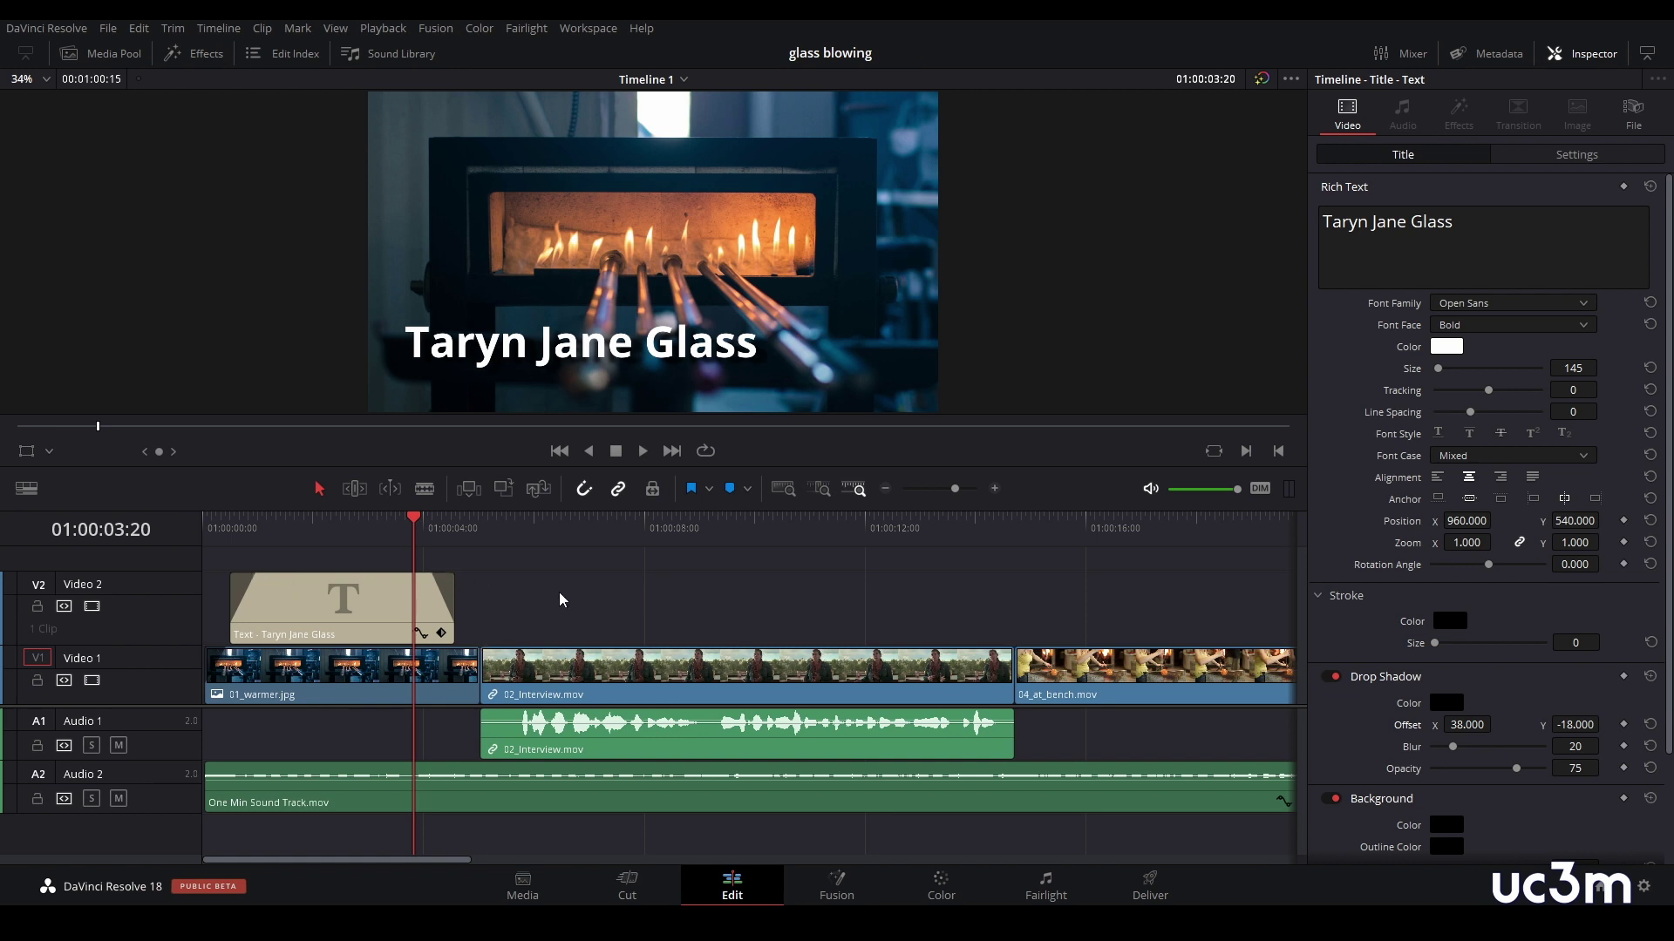
pyautogui.keyDown('shift'); pyautogui.scroll(-2, 563, 601); pyautogui.keyUp('shift')
pyautogui.keyDown('shift'); pyautogui.scroll(1, 565, 603); pyautogui.keyUp('shift')
pyautogui.keyDown('shift'); pyautogui.scroll(-3, 568, 605); pyautogui.keyUp('shift')
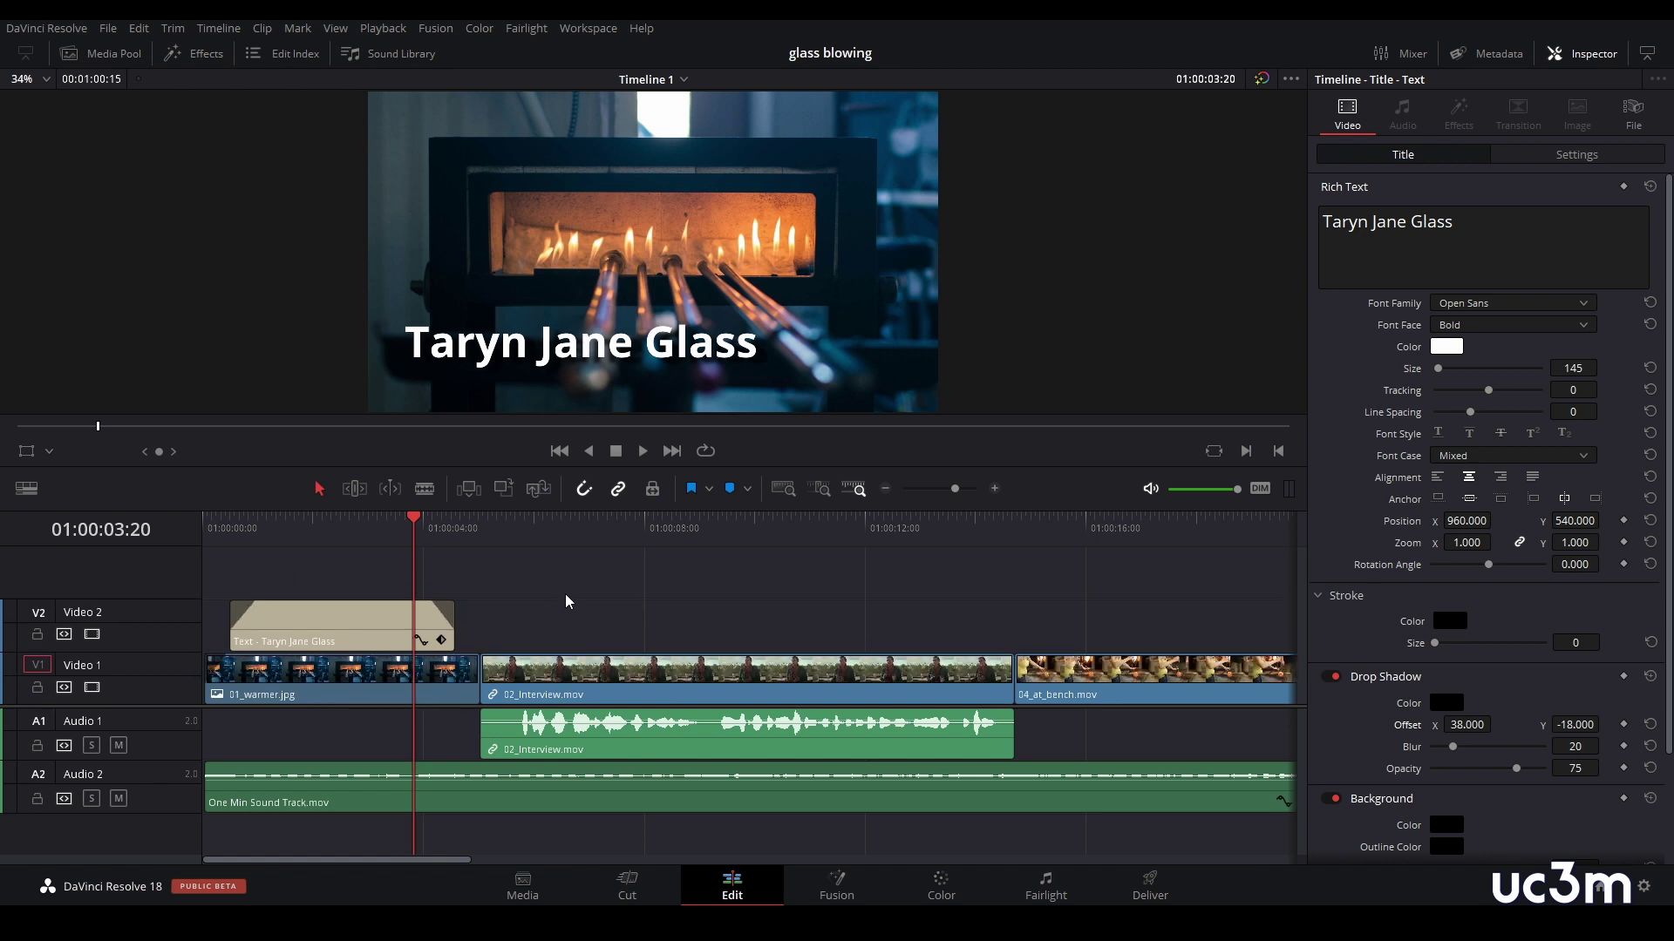
pyautogui.keyDown('shift'); pyautogui.scroll(-1, 558, 632); pyautogui.keyUp('shift')
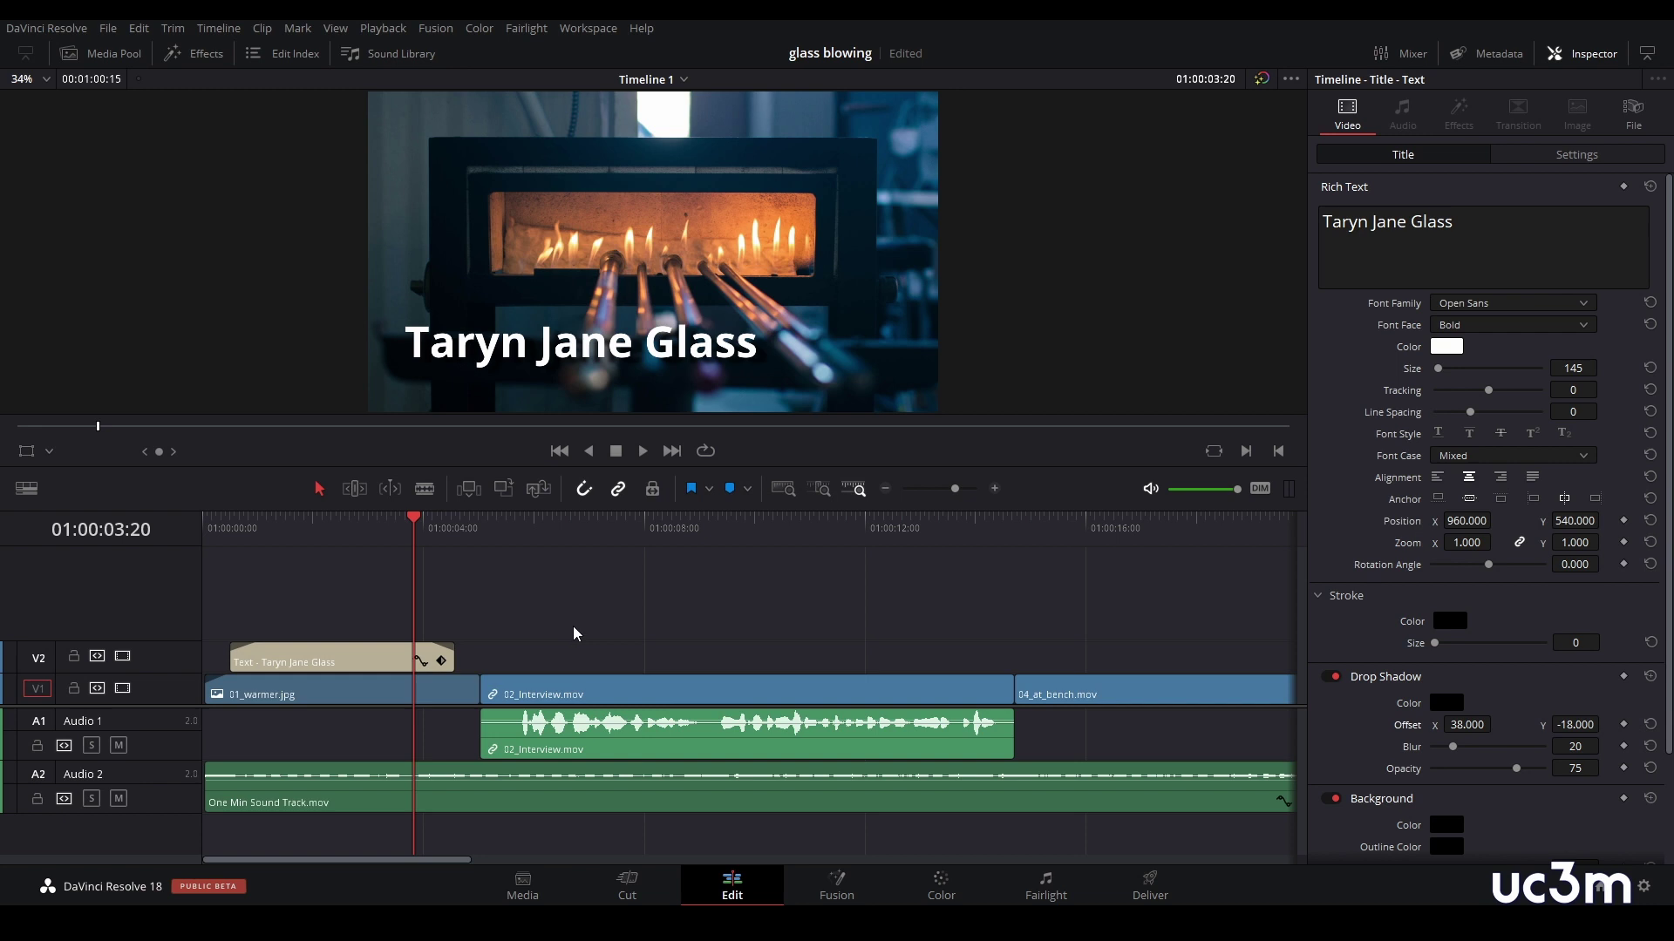
pyautogui.keyDown('shift'); pyautogui.scroll(1, 575, 636); pyautogui.keyUp('shift')
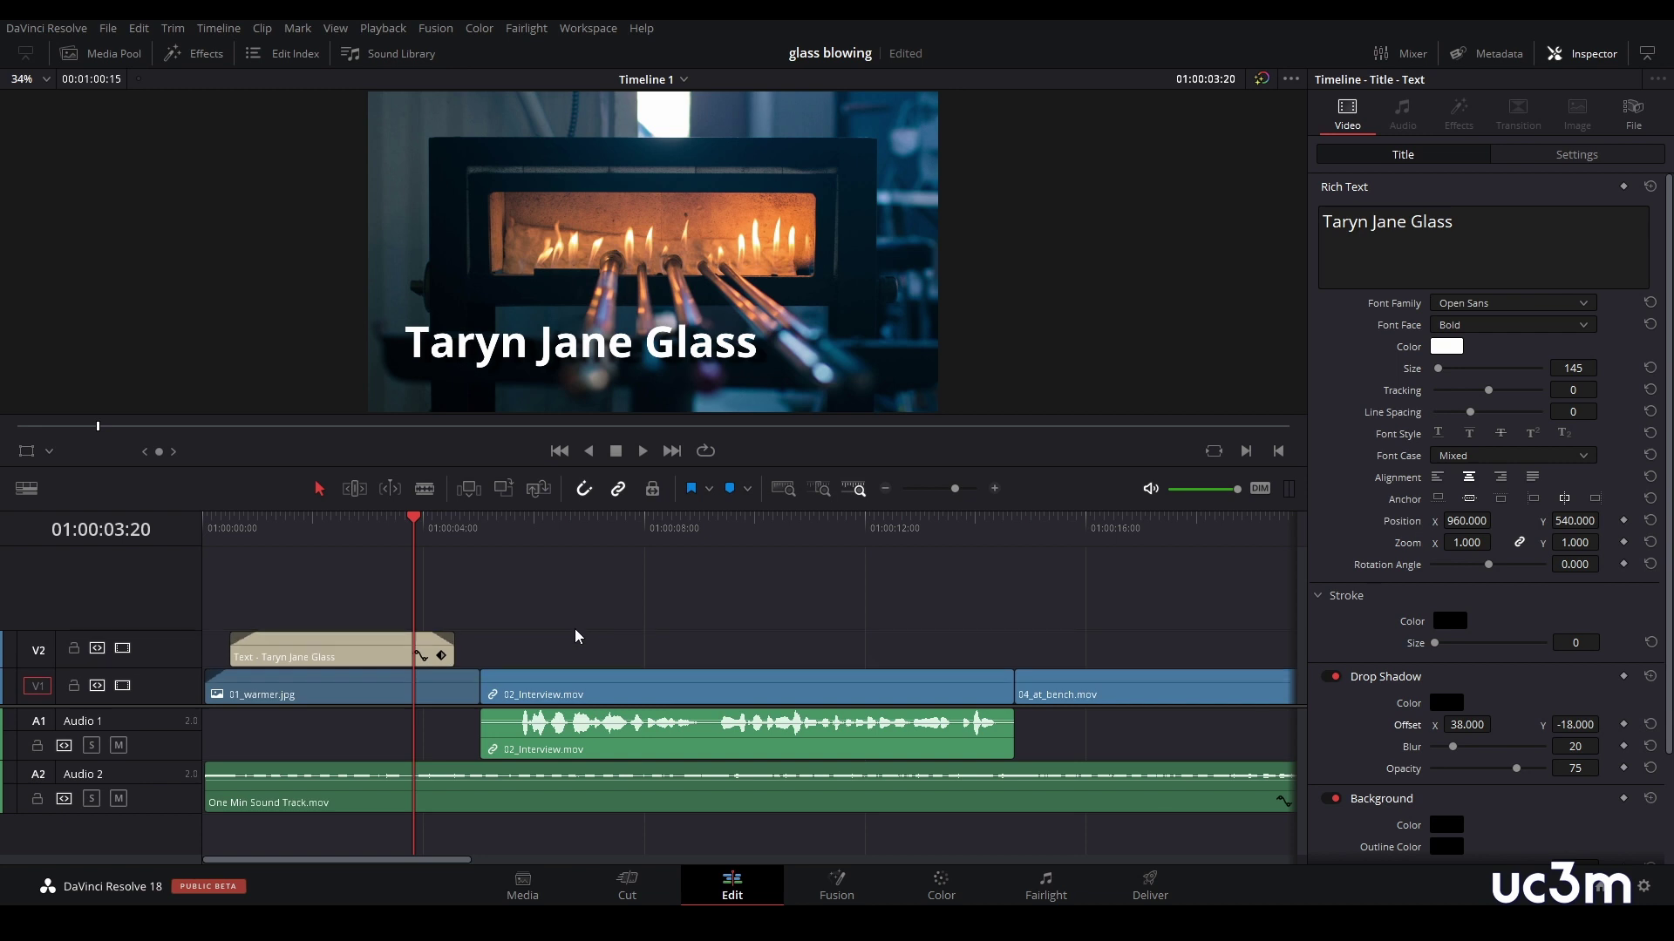
pyautogui.keyDown('shift'); pyautogui.scroll(1, 575, 636); pyautogui.keyUp('shift')
pyautogui.keyDown('shift'); pyautogui.scroll(1, 575, 636); pyautogui.keyUp('shift')
pyautogui.keyDown('shift'); pyautogui.scroll(1, 575, 636); pyautogui.keyUp('shift')
pyautogui.keyDown('shift'); pyautogui.scroll(2, 575, 637); pyautogui.keyUp('shift')
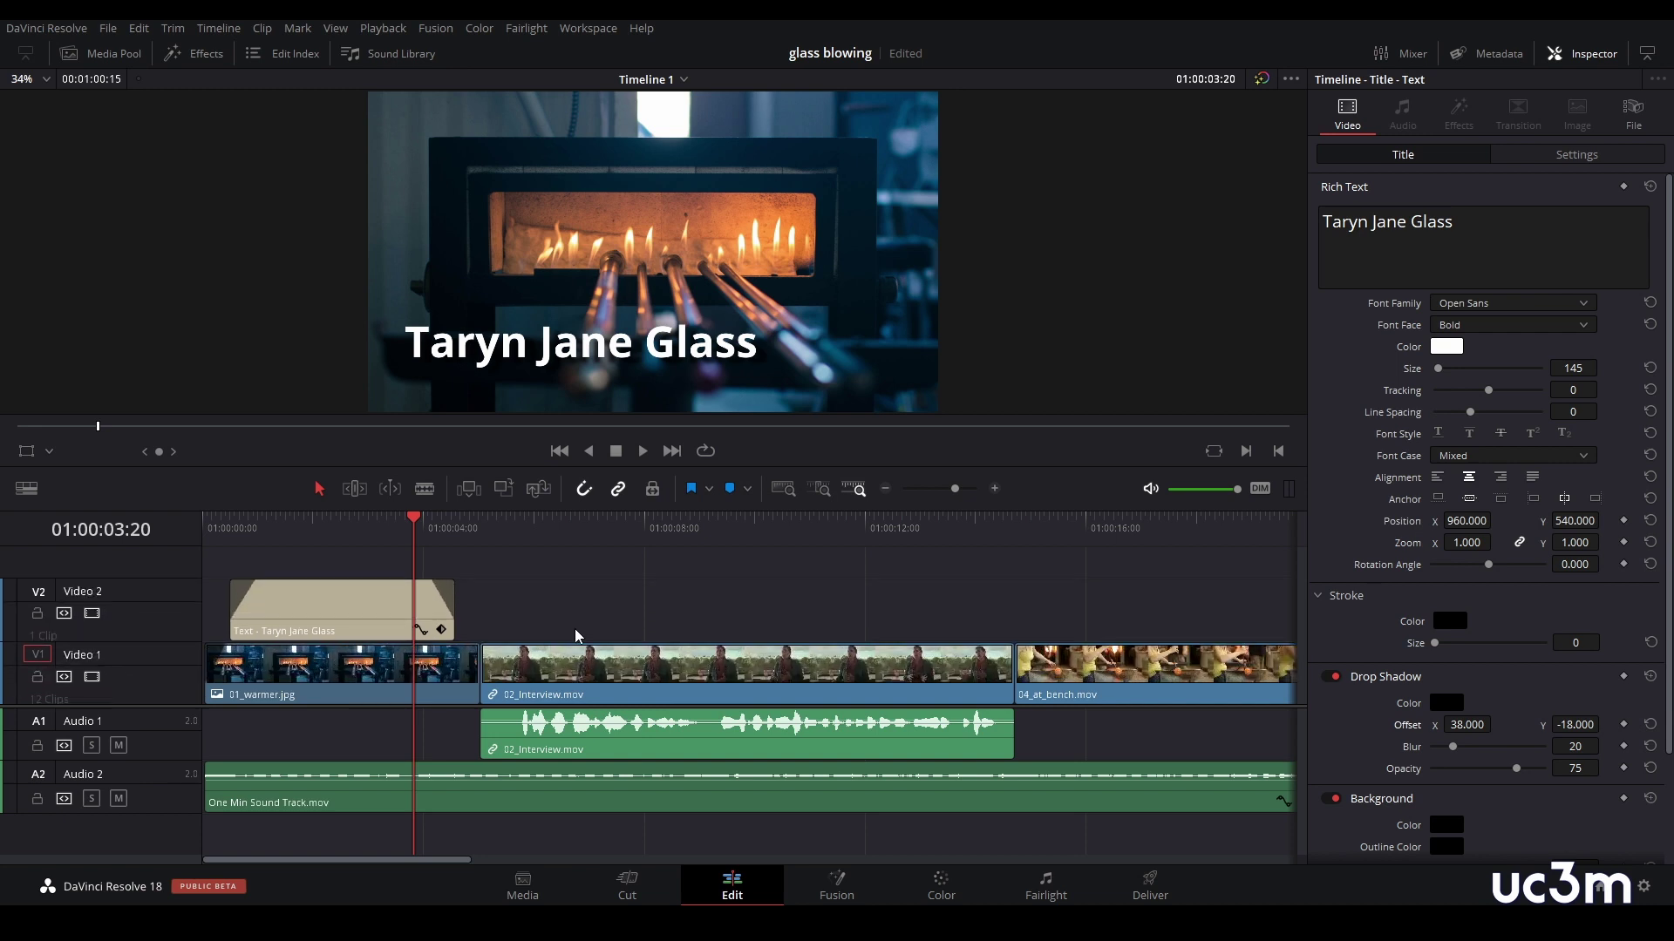
pyautogui.keyDown('shift'); pyautogui.scroll(1, 575, 636); pyautogui.keyUp('shift')
pyautogui.keyDown('shift'); pyautogui.scroll(1, 576, 636); pyautogui.keyUp('shift')
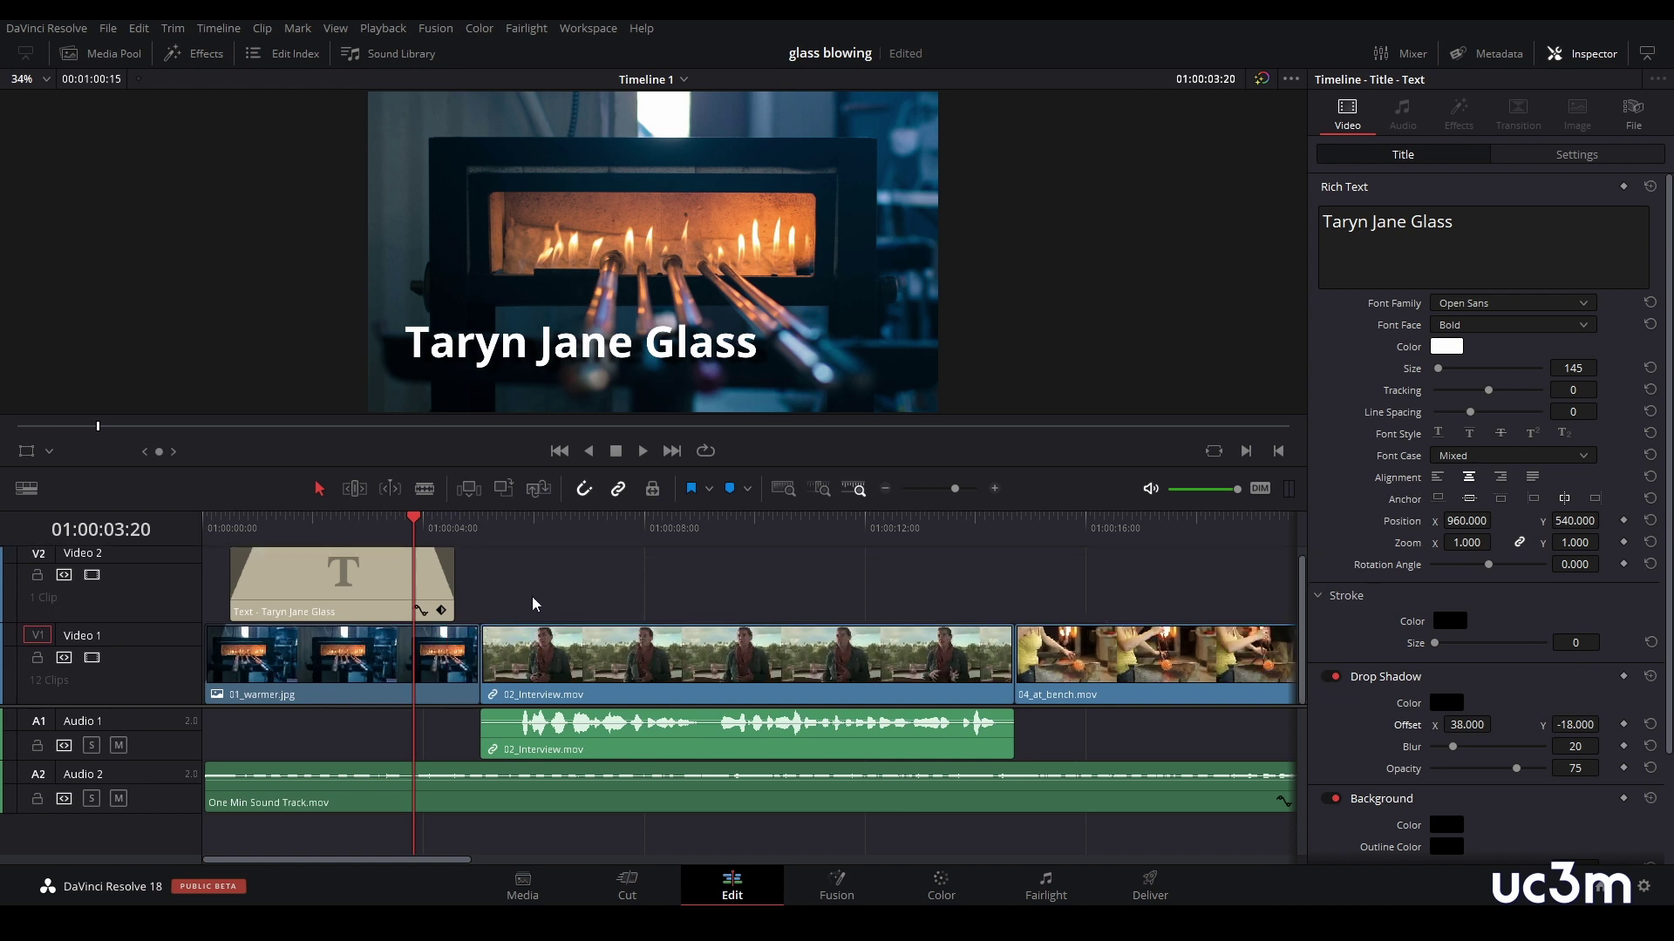
pyautogui.keyDown('shift'); pyautogui.scroll(-1, 534, 604); pyautogui.keyUp('shift')
pyautogui.keyDown('shift'); pyautogui.scroll(-1, 535, 604); pyautogui.keyUp('shift')
pyautogui.keyDown('shift'); pyautogui.scroll(-1, 534, 604); pyautogui.keyUp('shift')
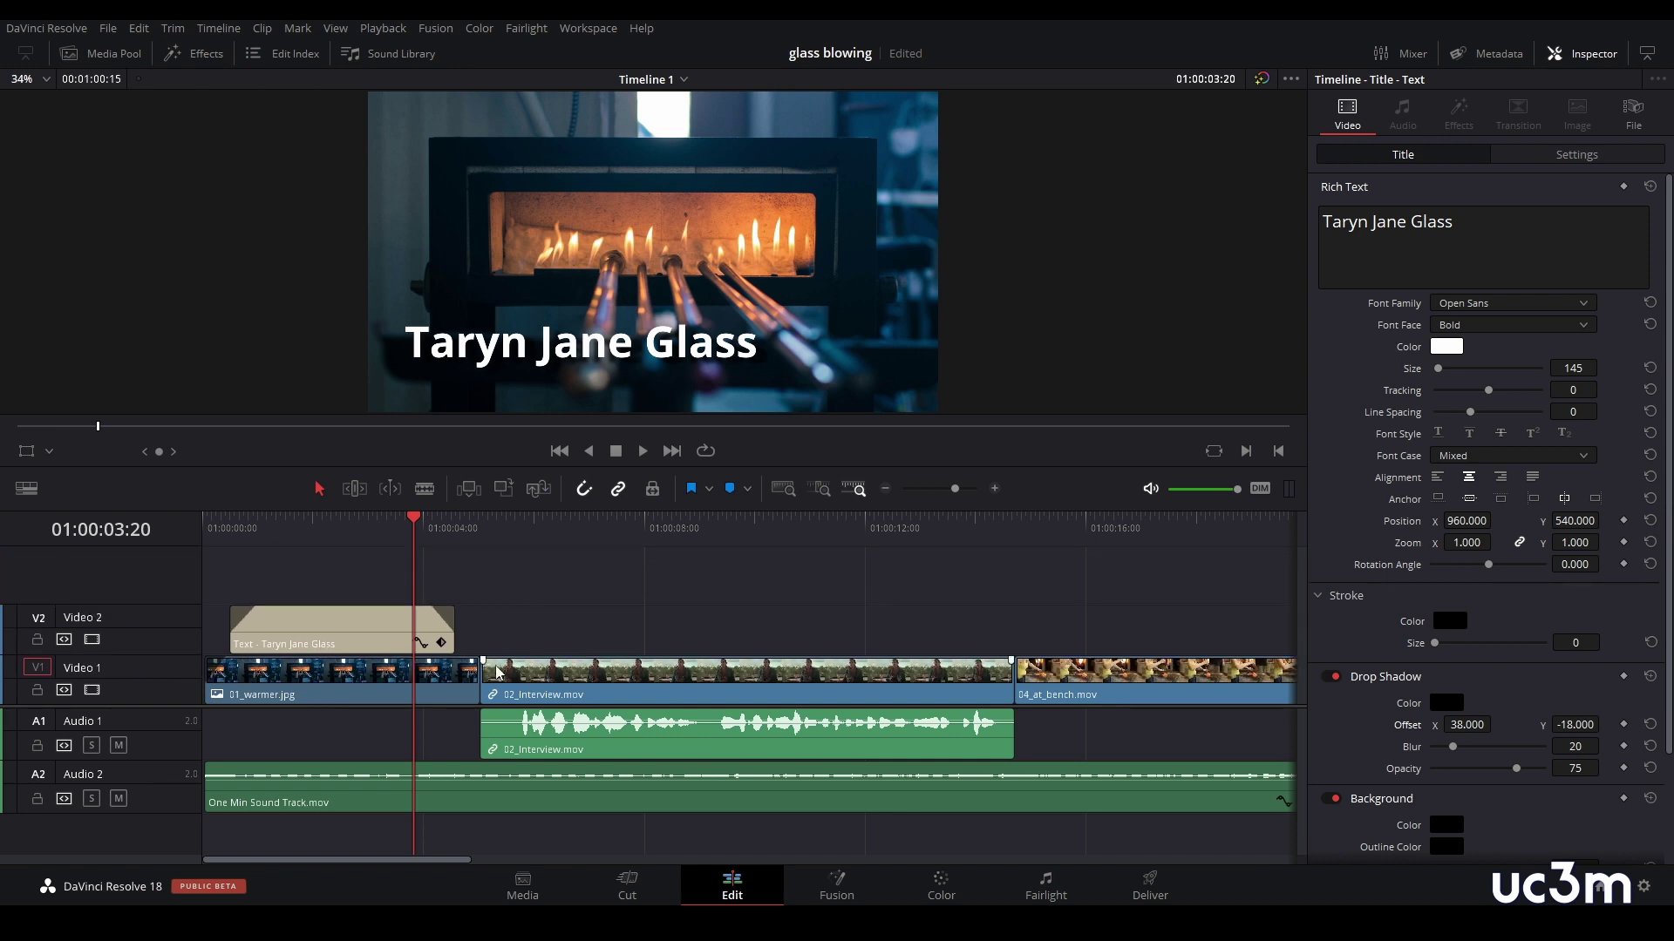
pyautogui.keyDown('shift'); pyautogui.scroll(-2, 541, 635); pyautogui.keyUp('shift')
pyautogui.keyDown('shift'); pyautogui.scroll(2, 562, 662); pyautogui.keyUp('shift')
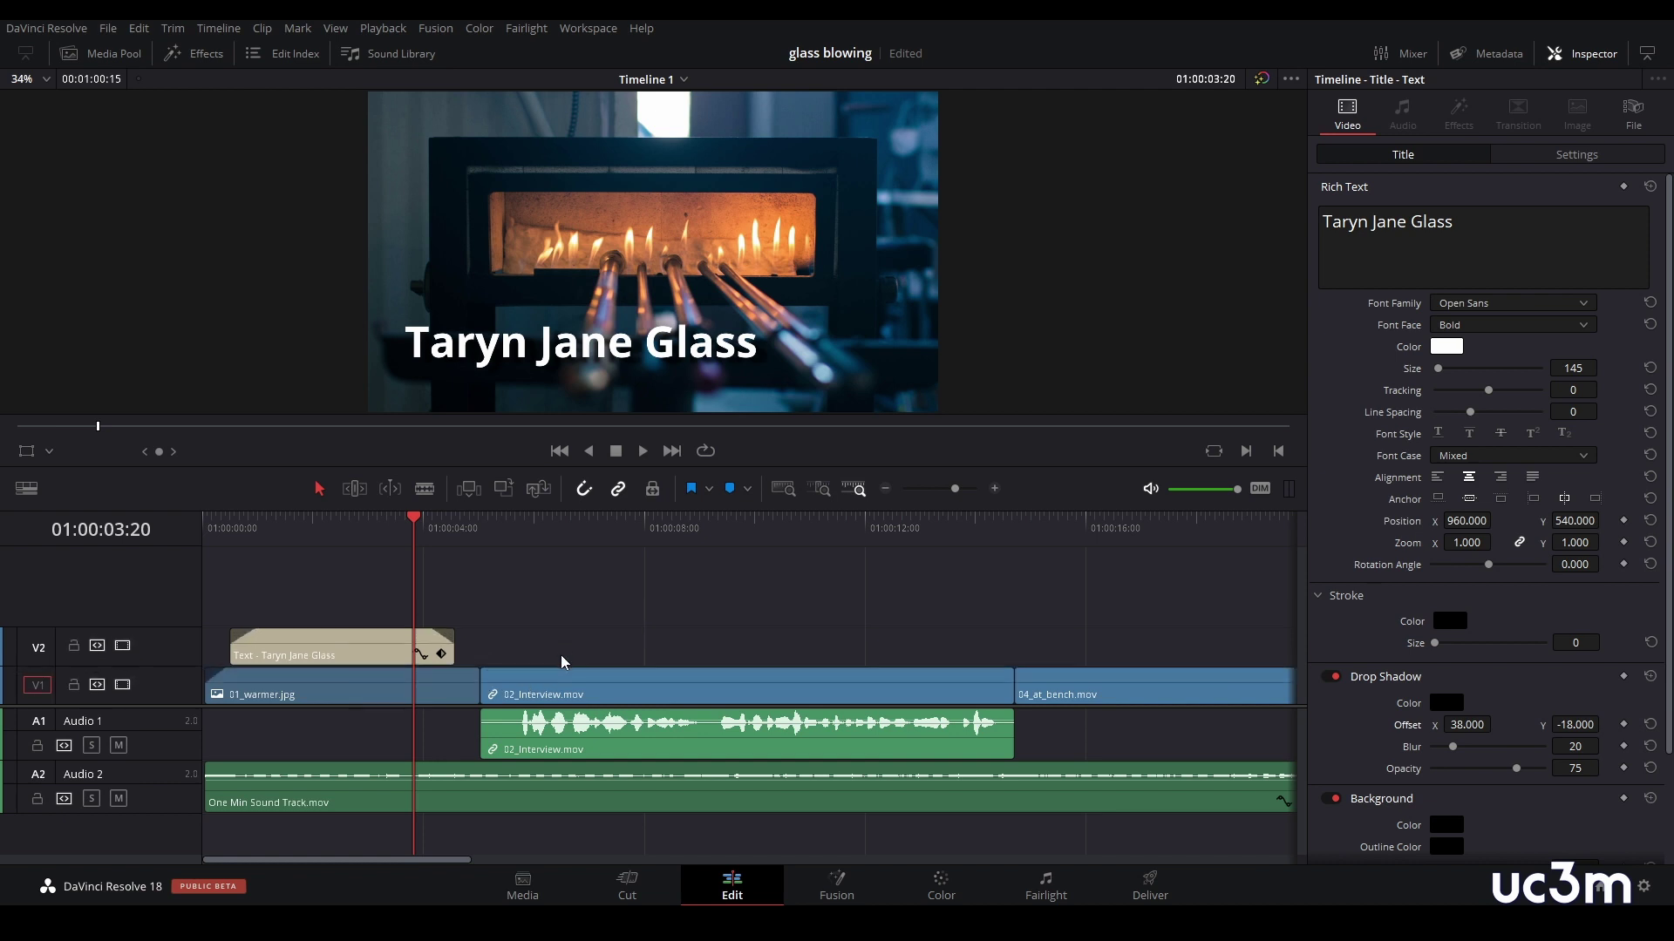
pyautogui.keyDown('shift'); pyautogui.scroll(1, 563, 665); pyautogui.keyUp('shift')
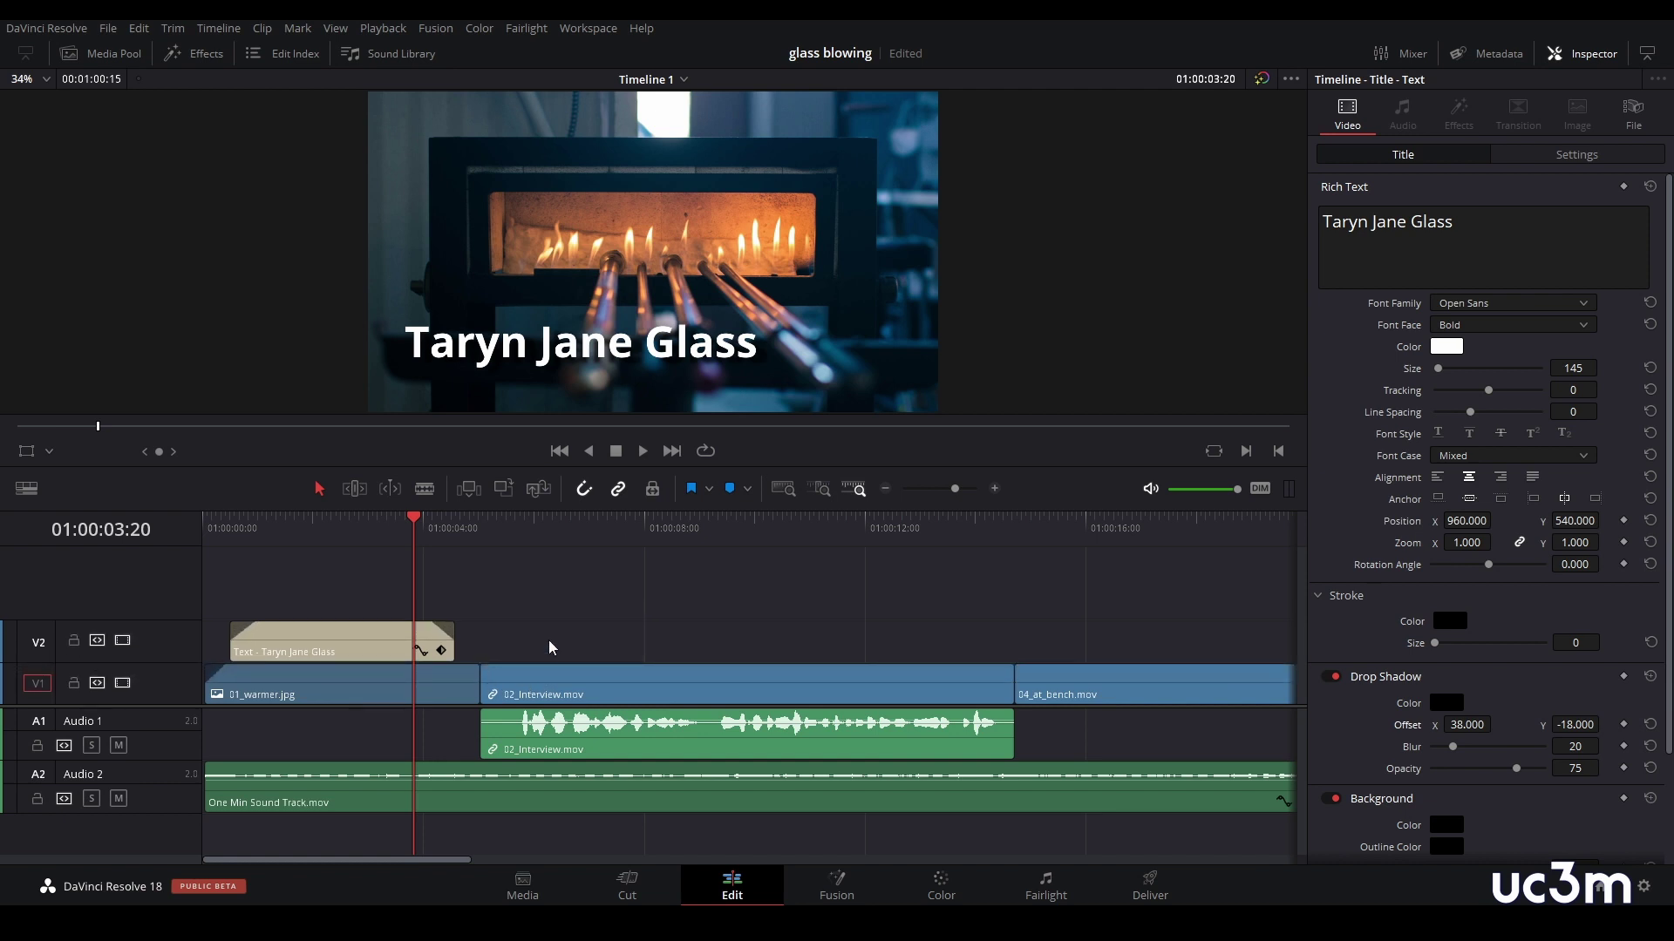
pyautogui.keyDown('shift'); pyautogui.scroll(1, 551, 645); pyautogui.keyUp('shift')
pyautogui.keyDown('shift'); pyautogui.scroll(1, 553, 632); pyautogui.keyUp('shift')
pyautogui.keyDown('shift'); pyautogui.scroll(1, 558, 622); pyautogui.keyUp('shift')
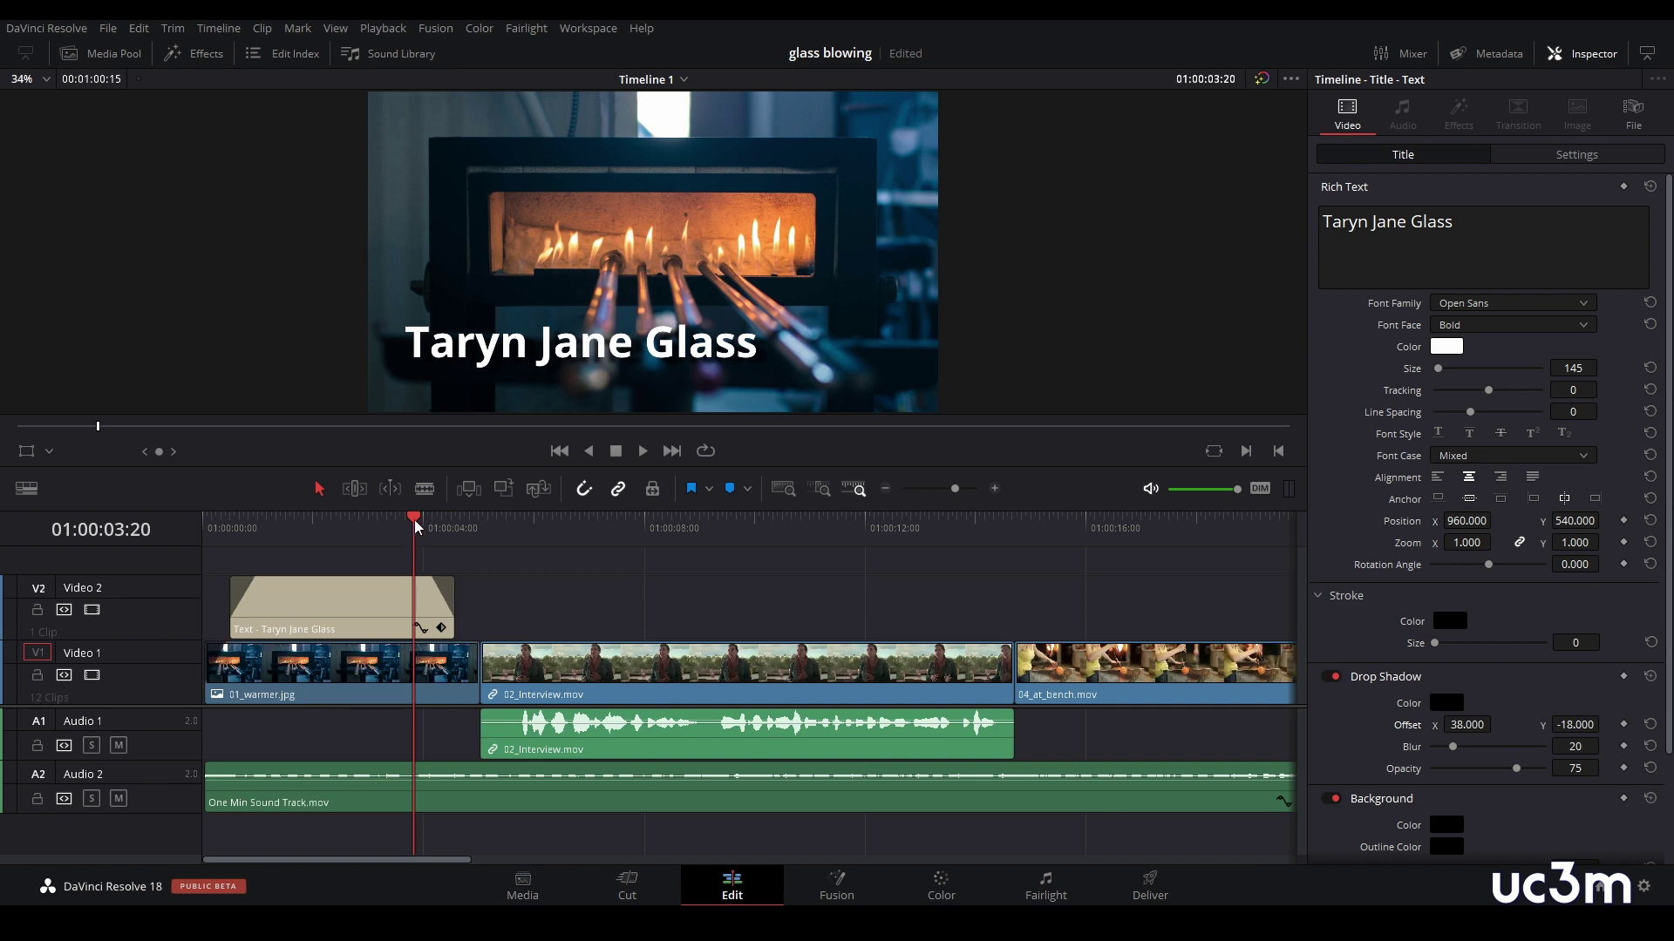
# - Play back the opening of the edit to review the title fades
pyautogui.moveTo(416, 526); pyautogui.dragTo(159, 544)
pyautogui.press('space')
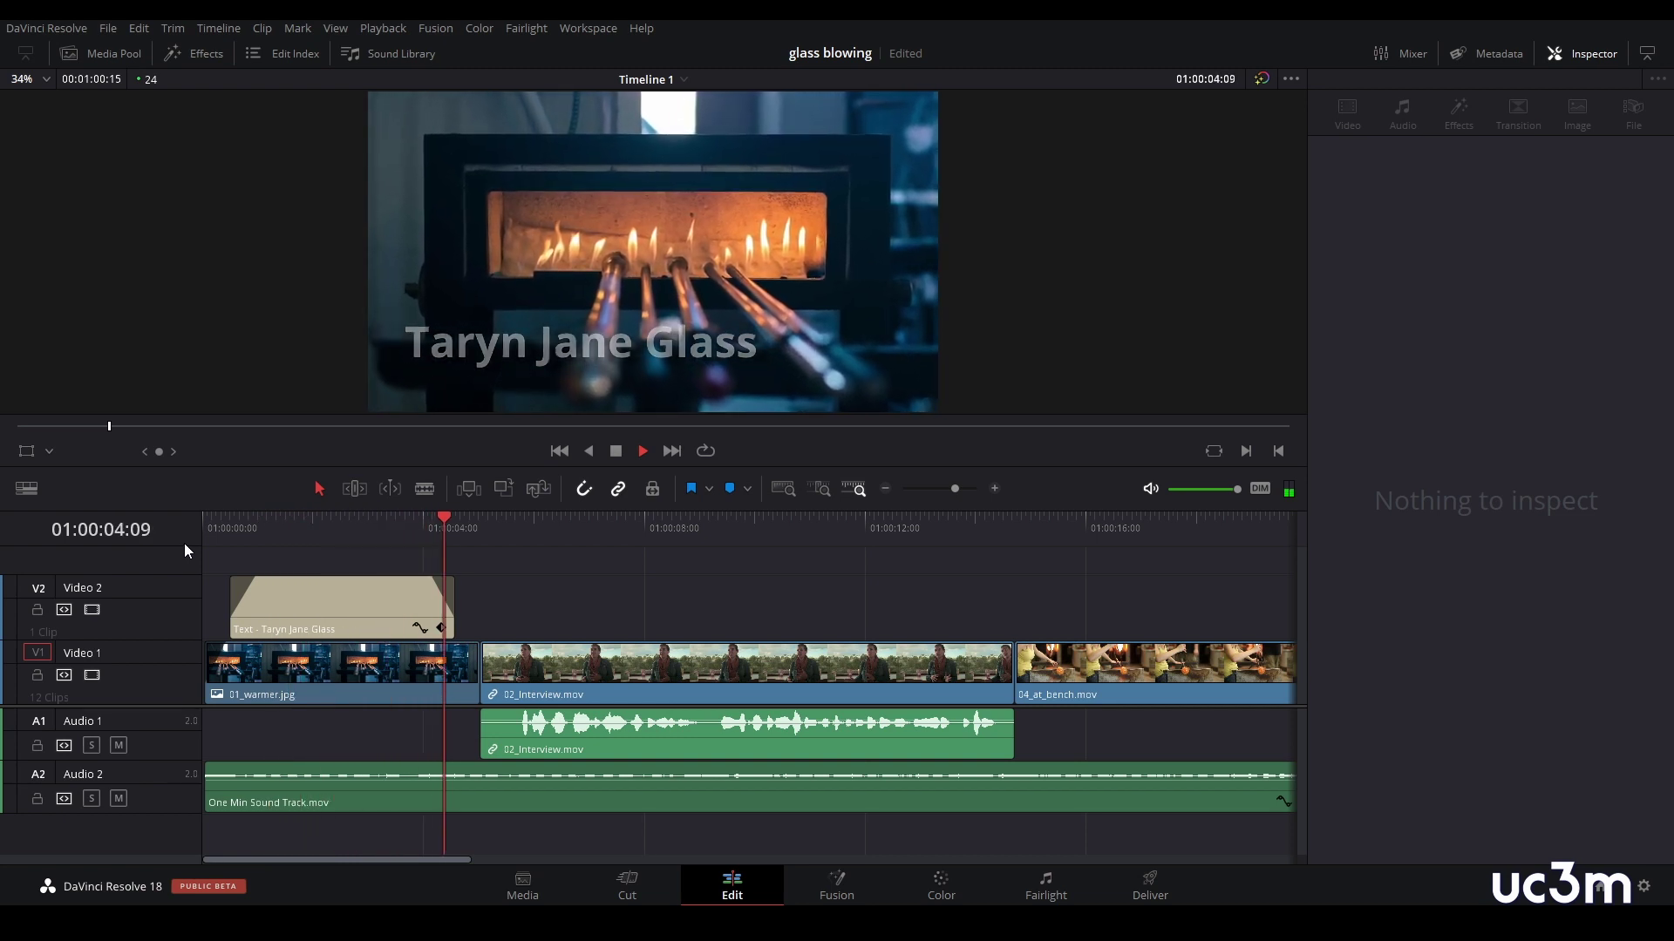
pyautogui.press('space')
pyautogui.moveTo(416, 577)
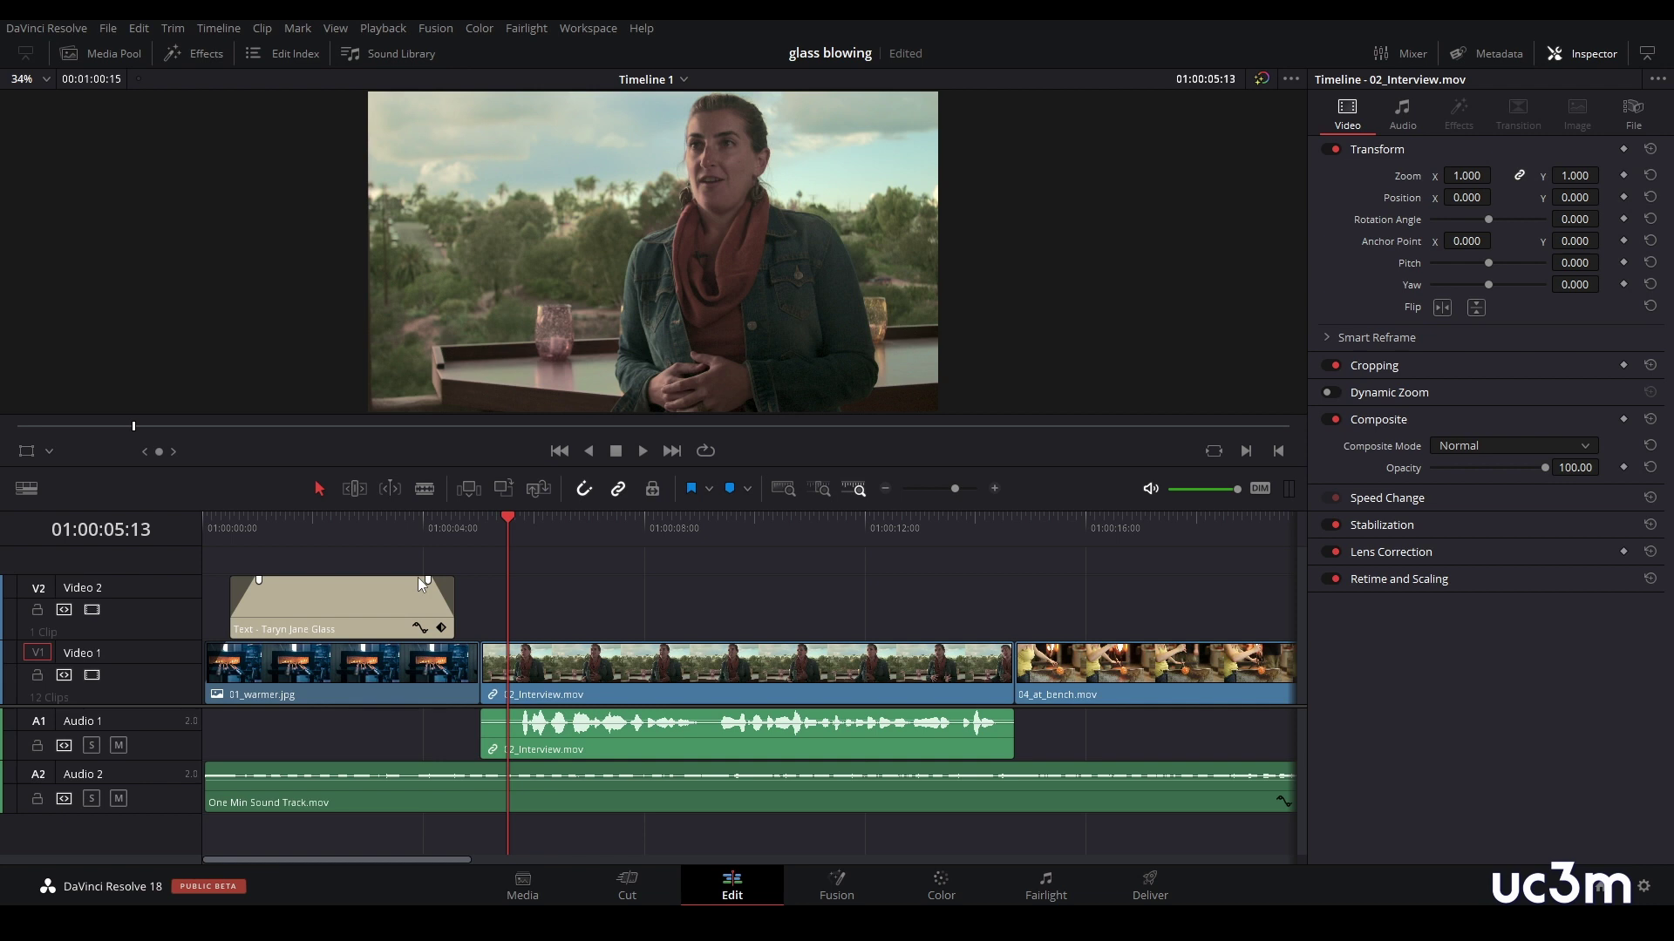
# - Fade out the end of the 14_finished.mov clip, check the ending, and save
pyautogui.hotkey('shift', 'z')
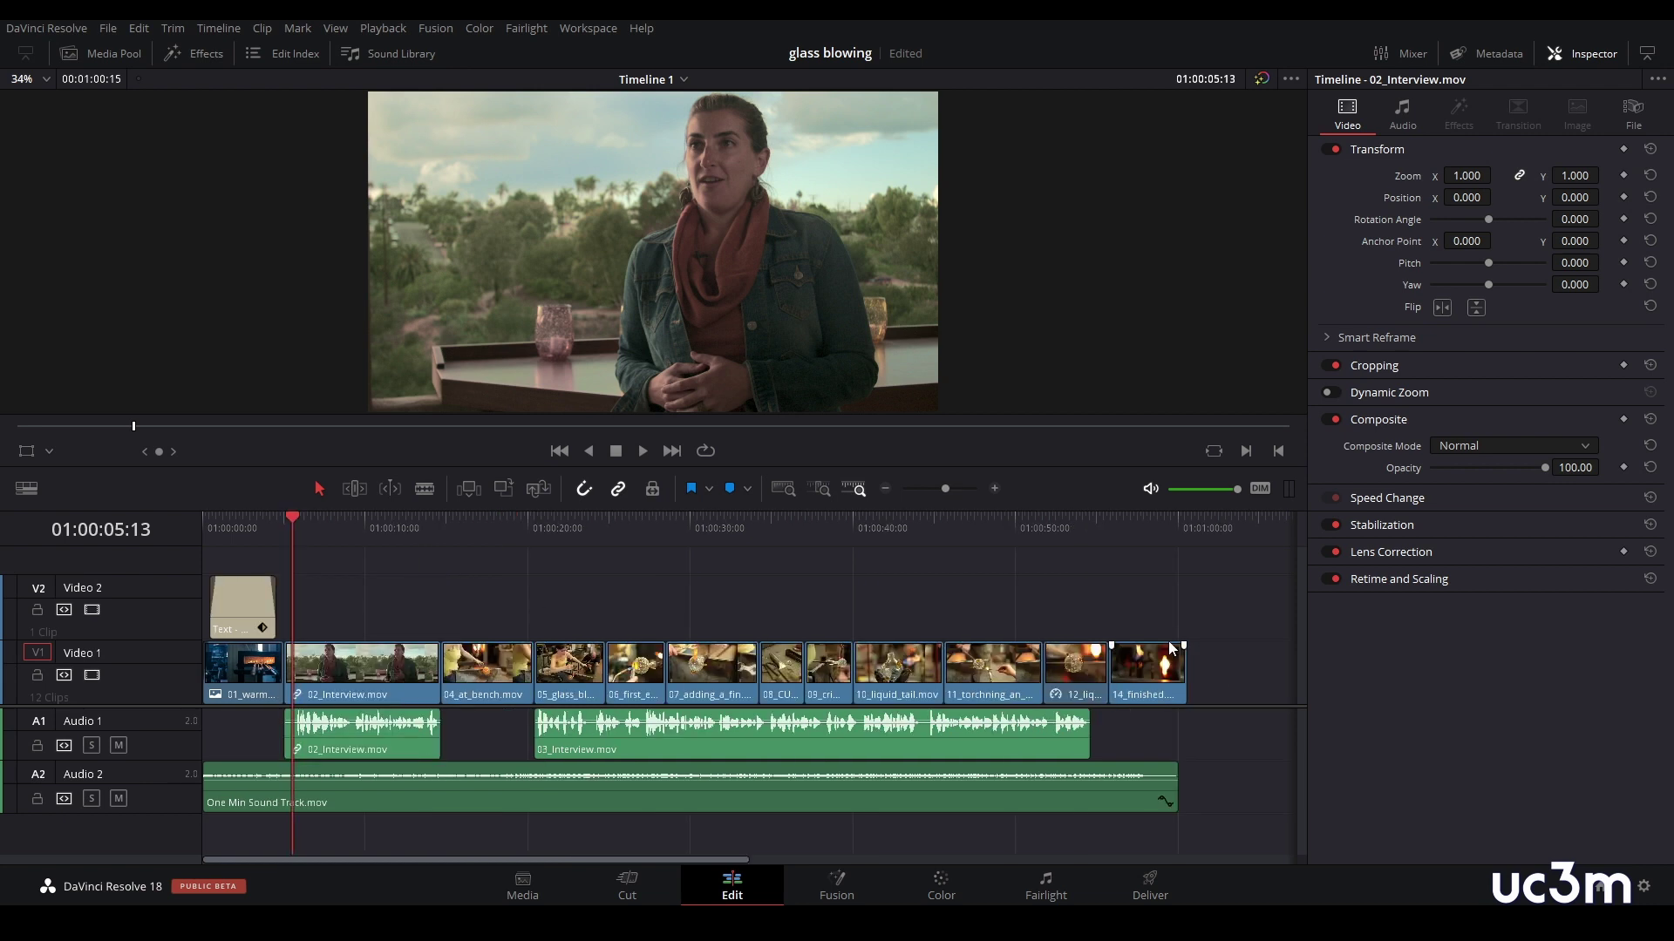
pyautogui.moveTo(1184, 646); pyautogui.dragTo(1183, 646)
pyautogui.click(1142, 528)
pyautogui.press('space')
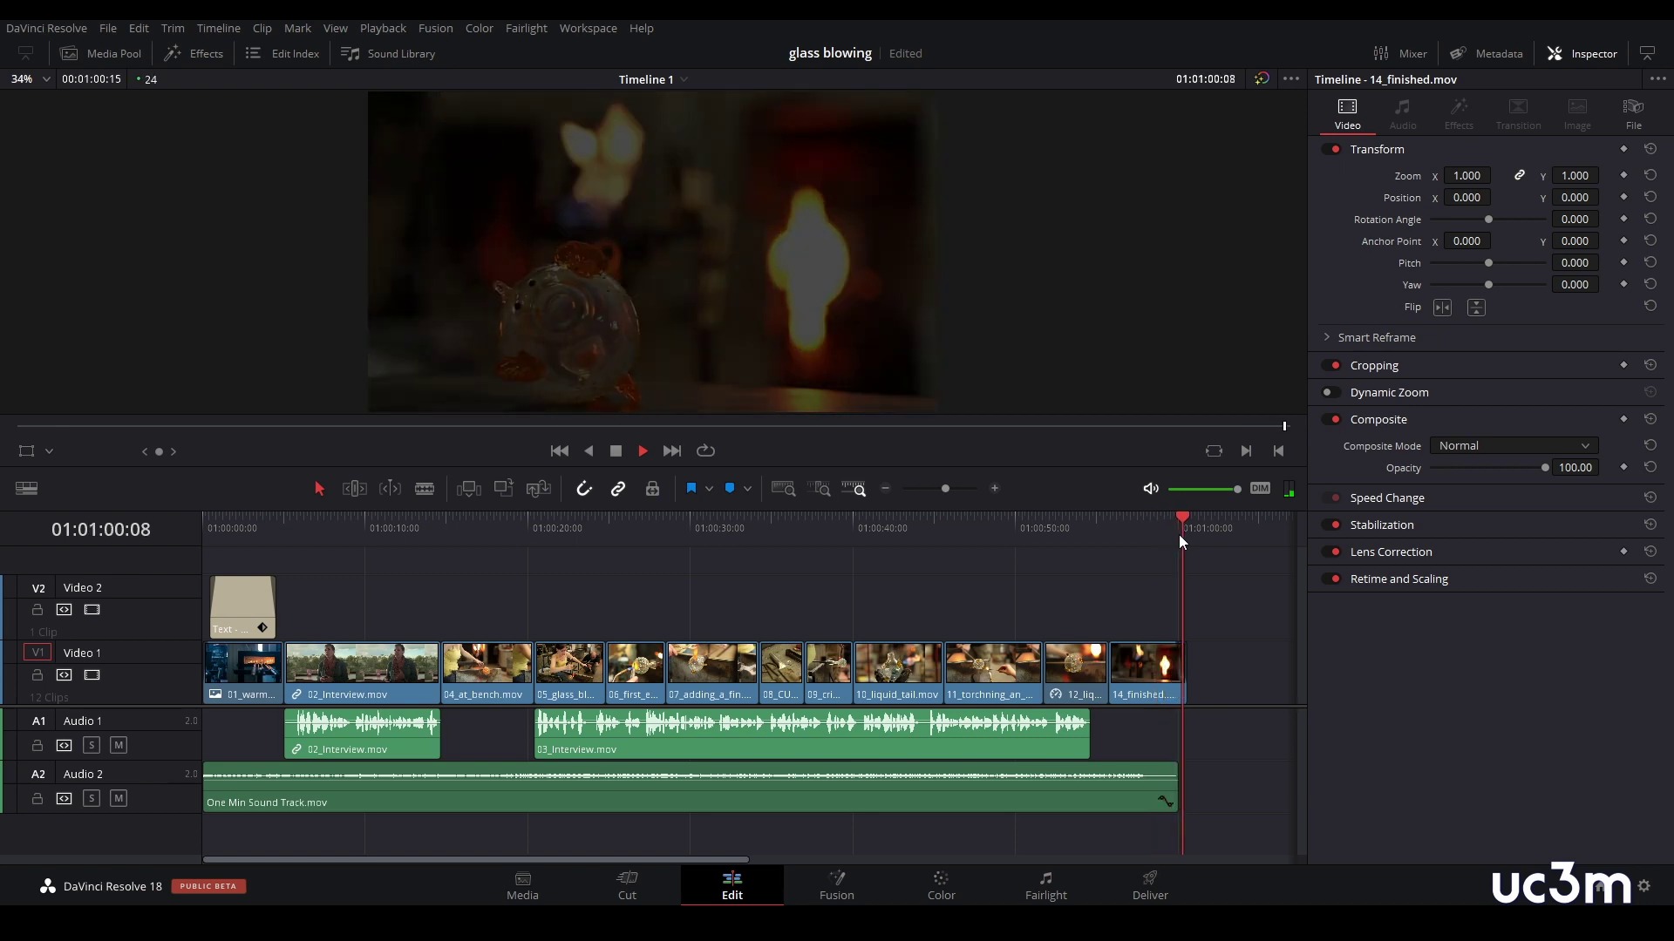
pyautogui.hotkey('ctrl', 's')
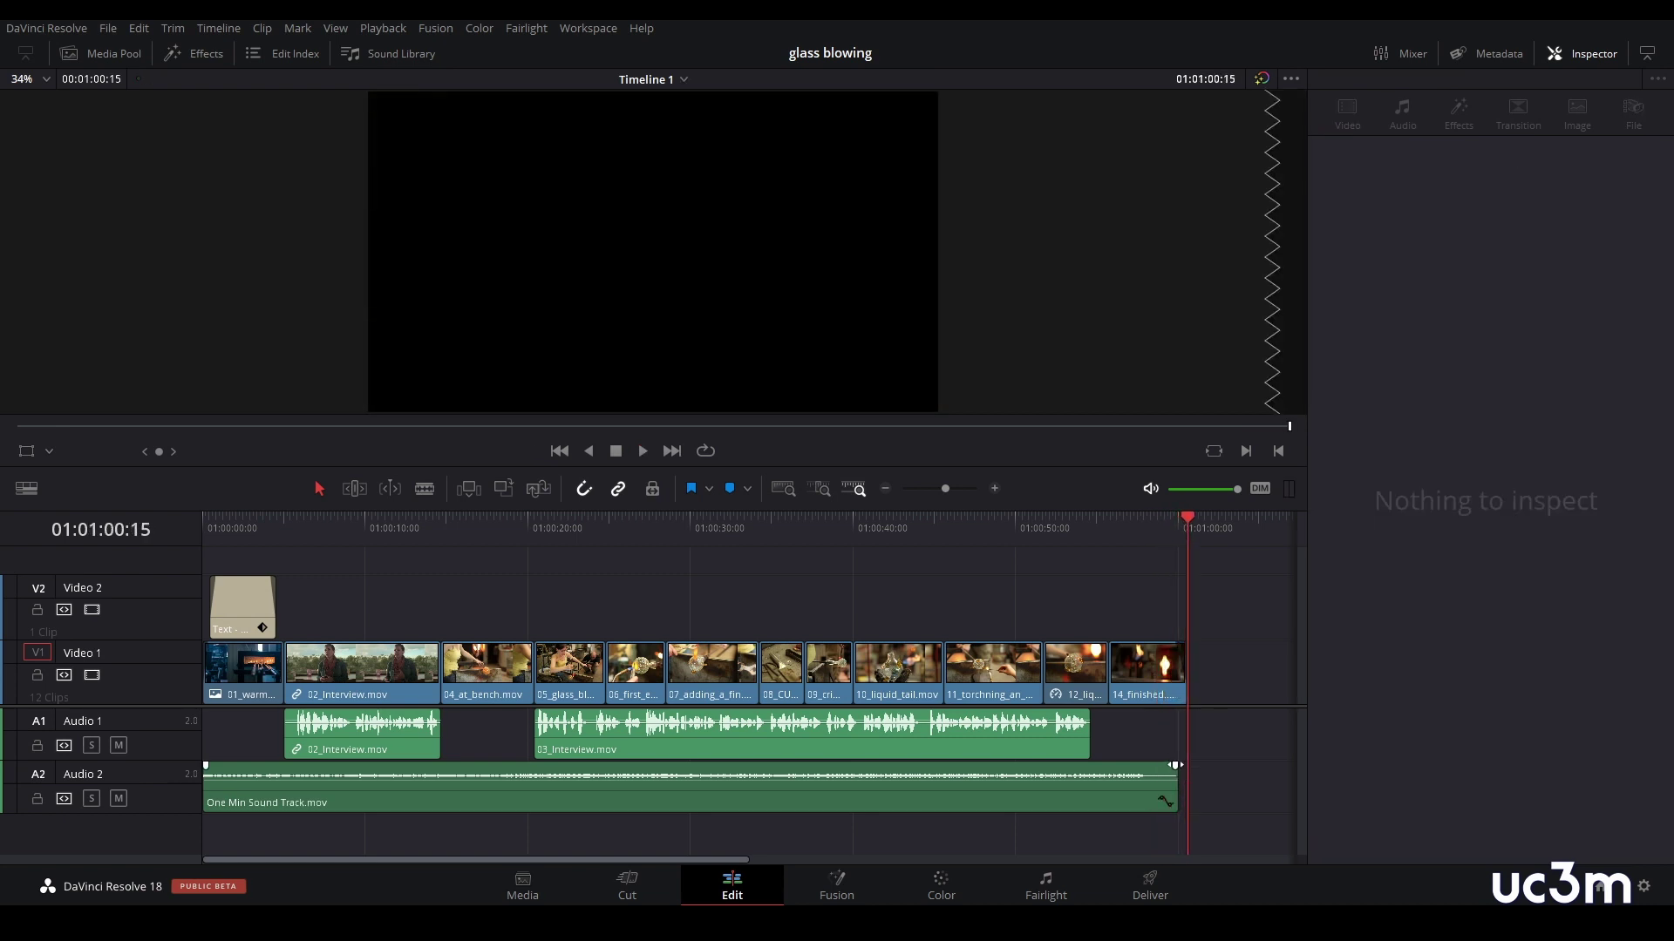
# - Fade out One Min Sound Track.mov on Audio 2, save, and return to the start
pyautogui.moveTo(1174, 765); pyautogui.dragTo(1145, 766)
pyautogui.hotkey('ctrl', 's')
pyautogui.press('Home')
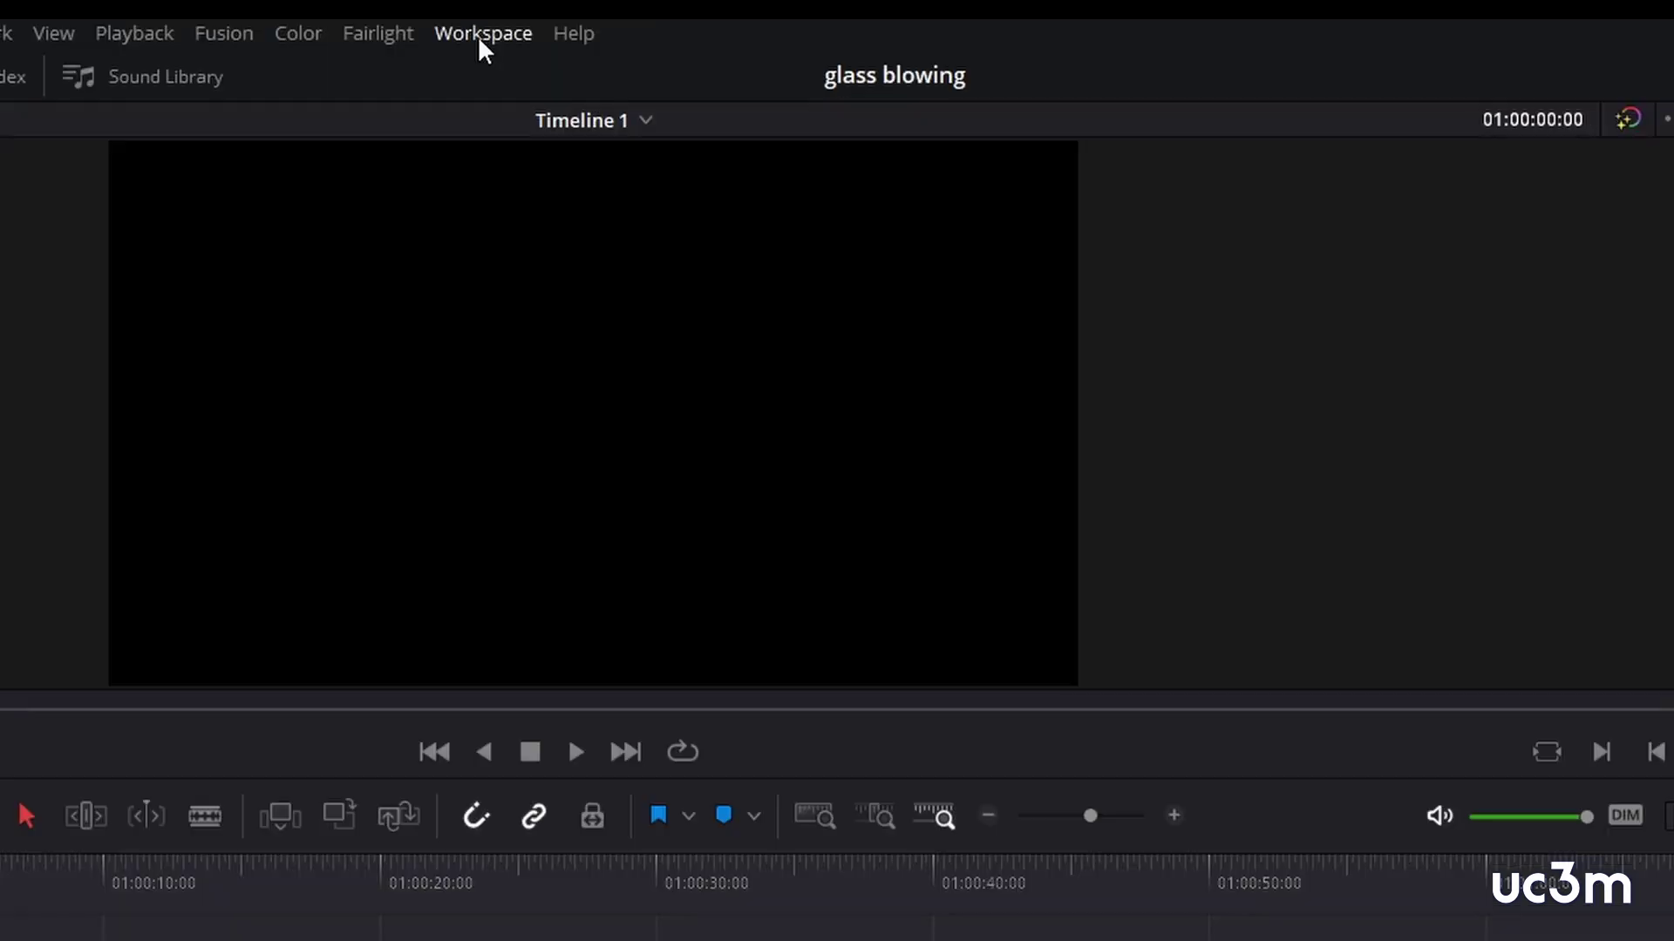
# - Look through Workspace > Viewer Mode, then switch to Cinema Viewer with Ctrl+F
pyautogui.click(584, 31)
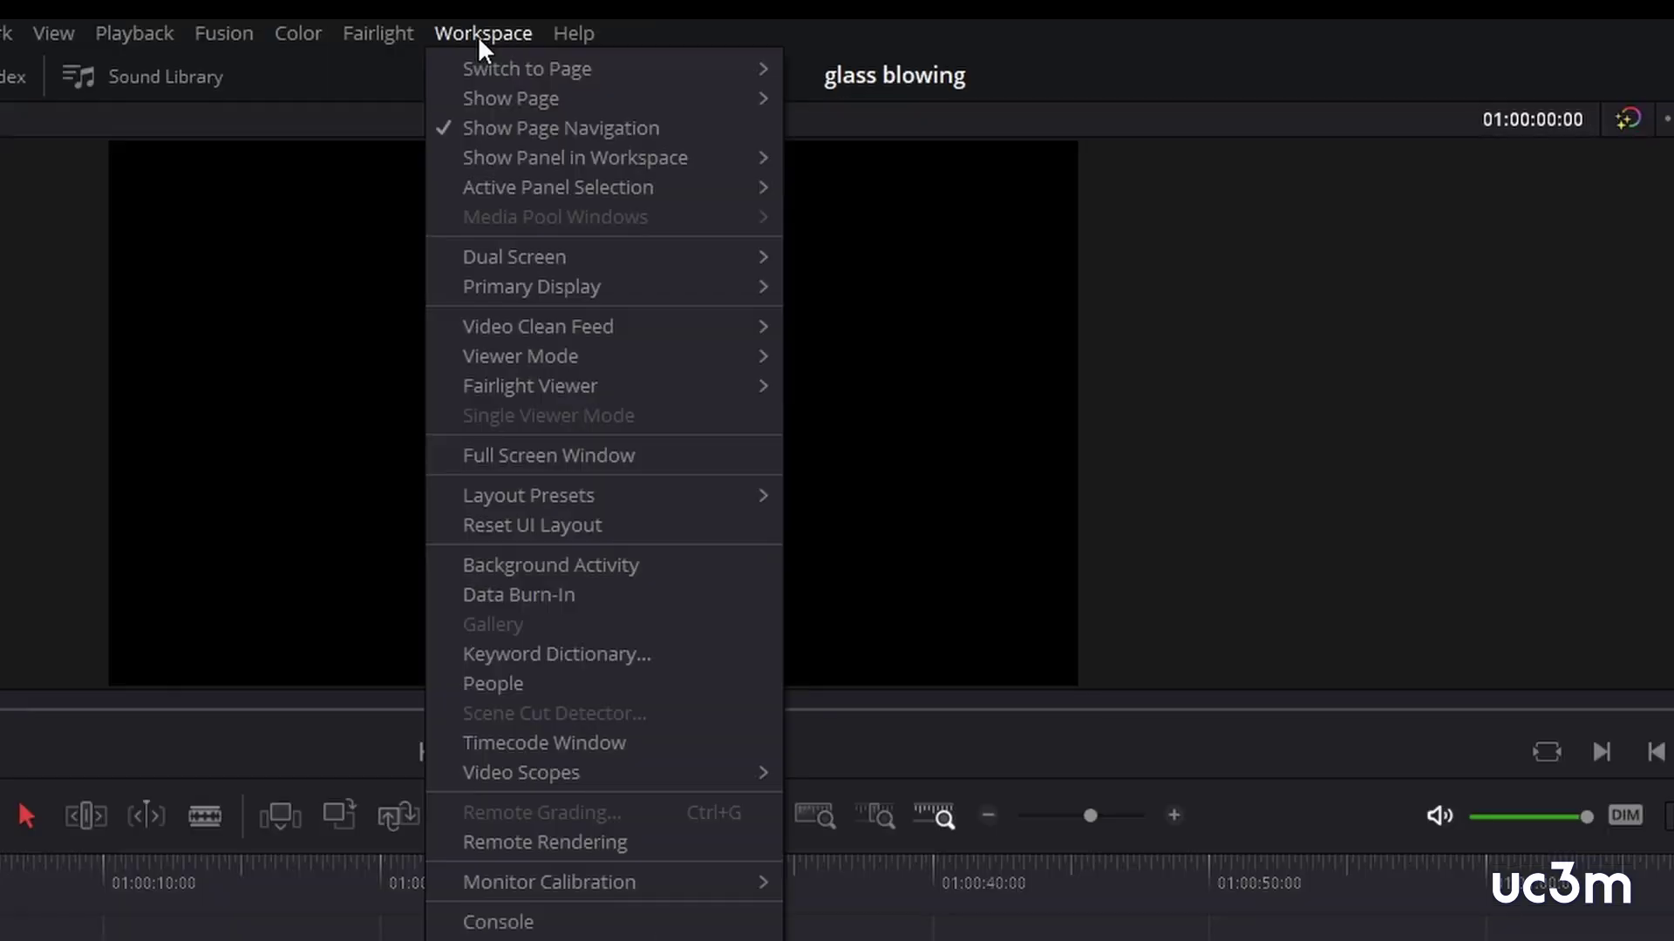
pyautogui.moveTo(536, 386)
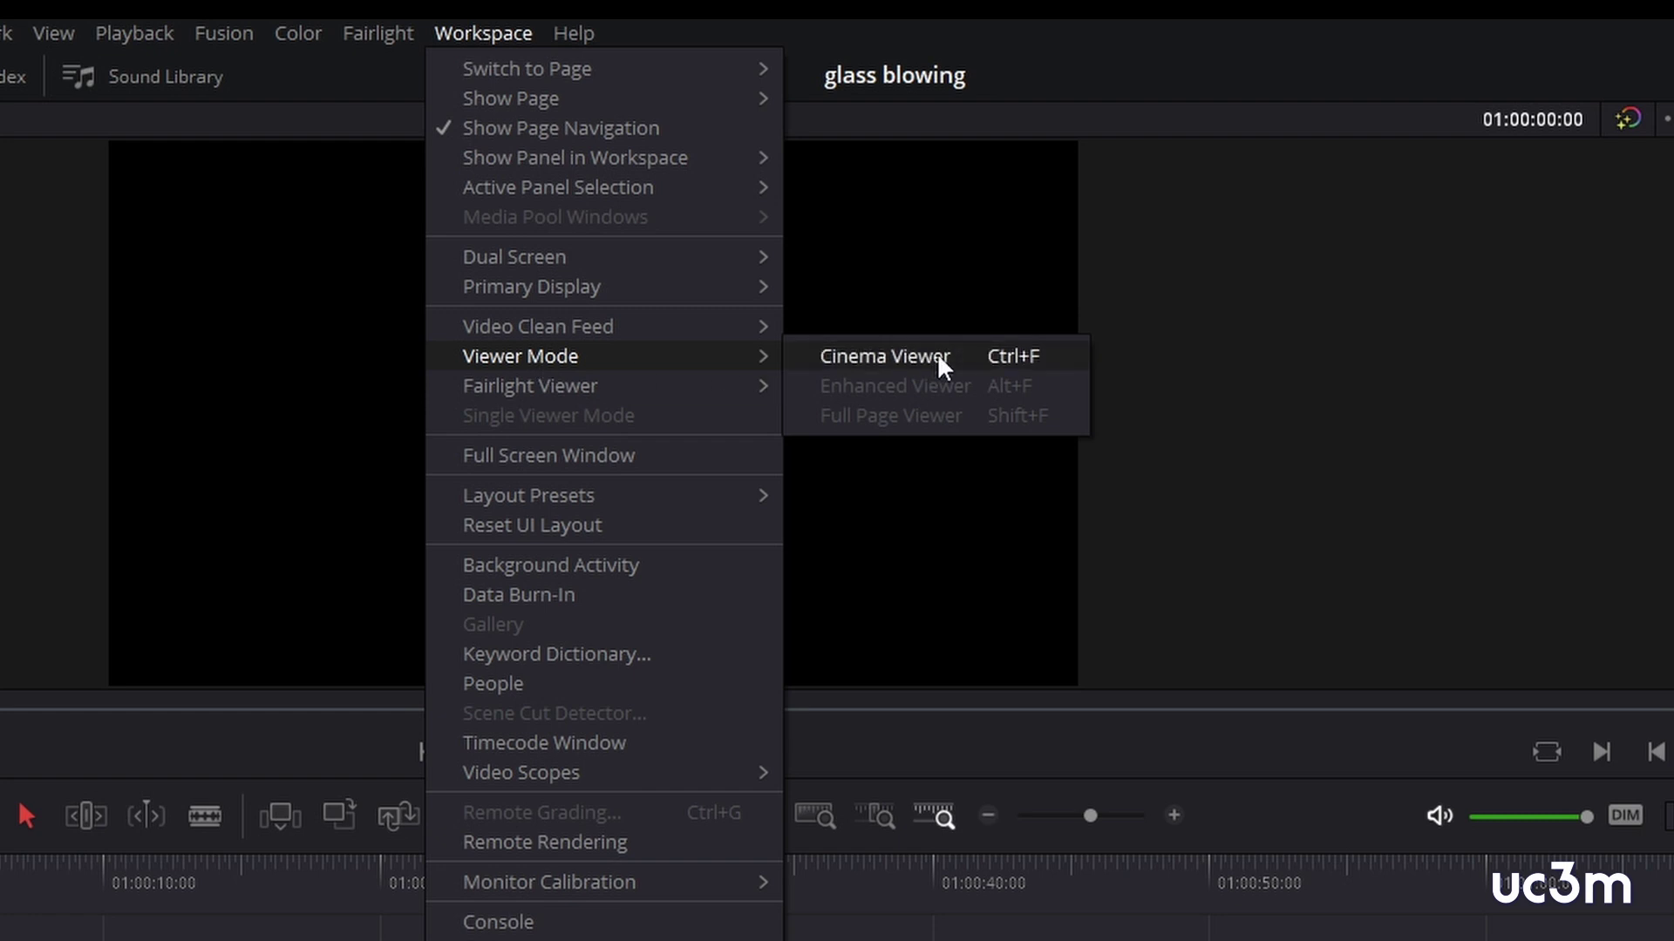
pyautogui.click(1337, 357)
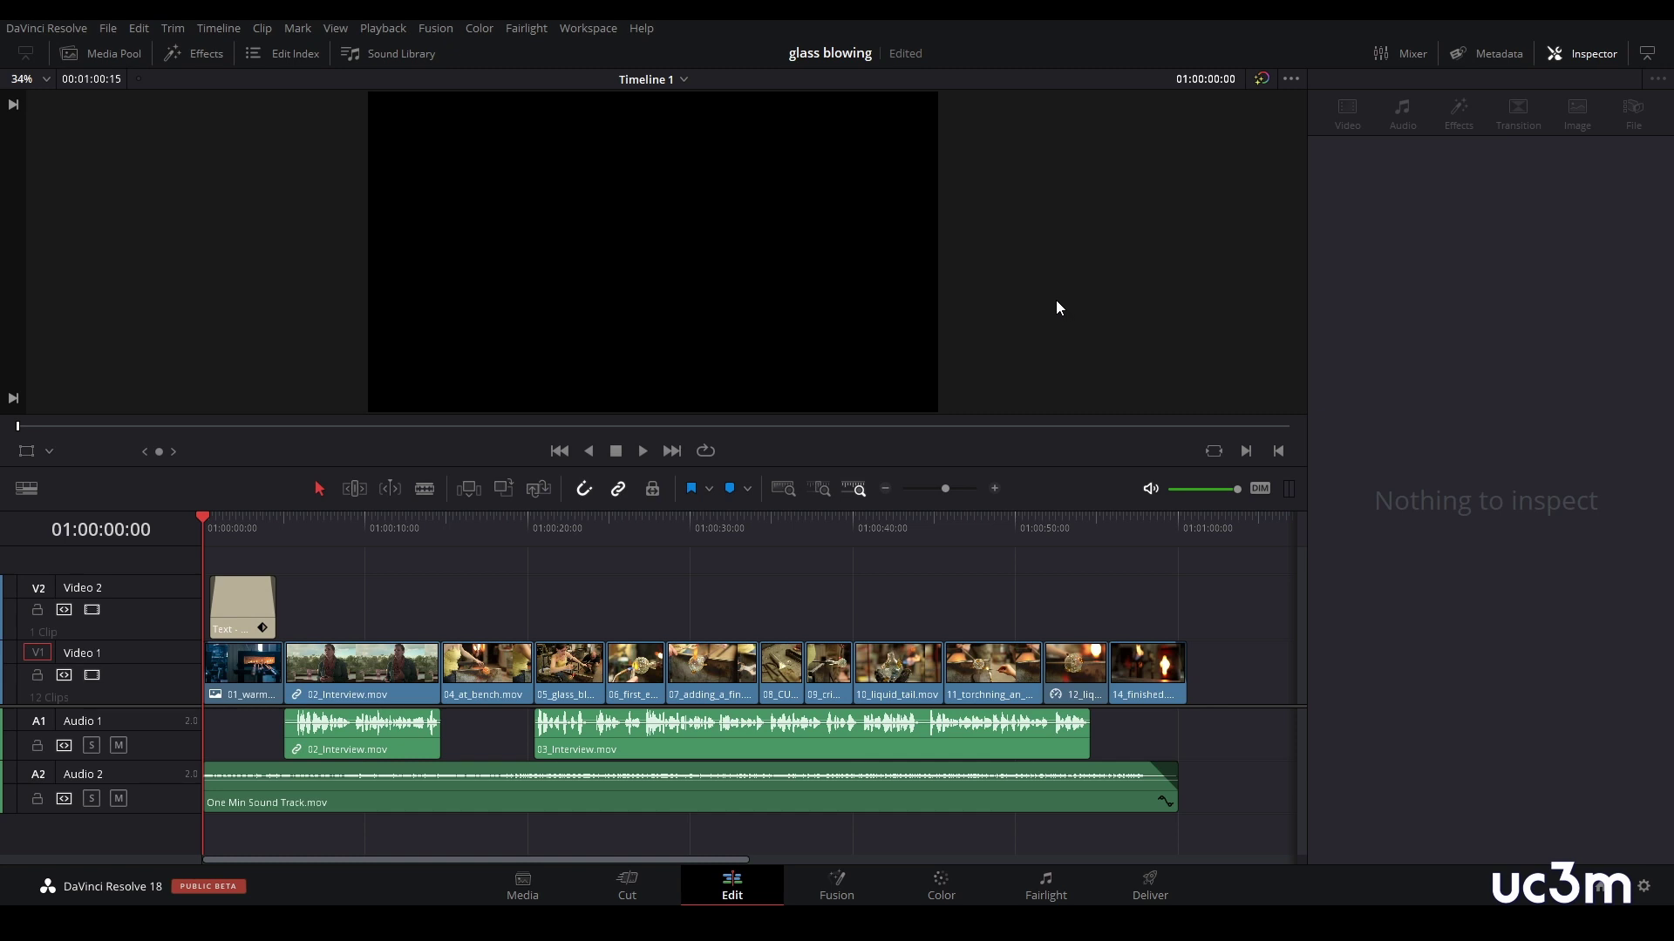
pyautogui.hotkey('ctrl', 'f')
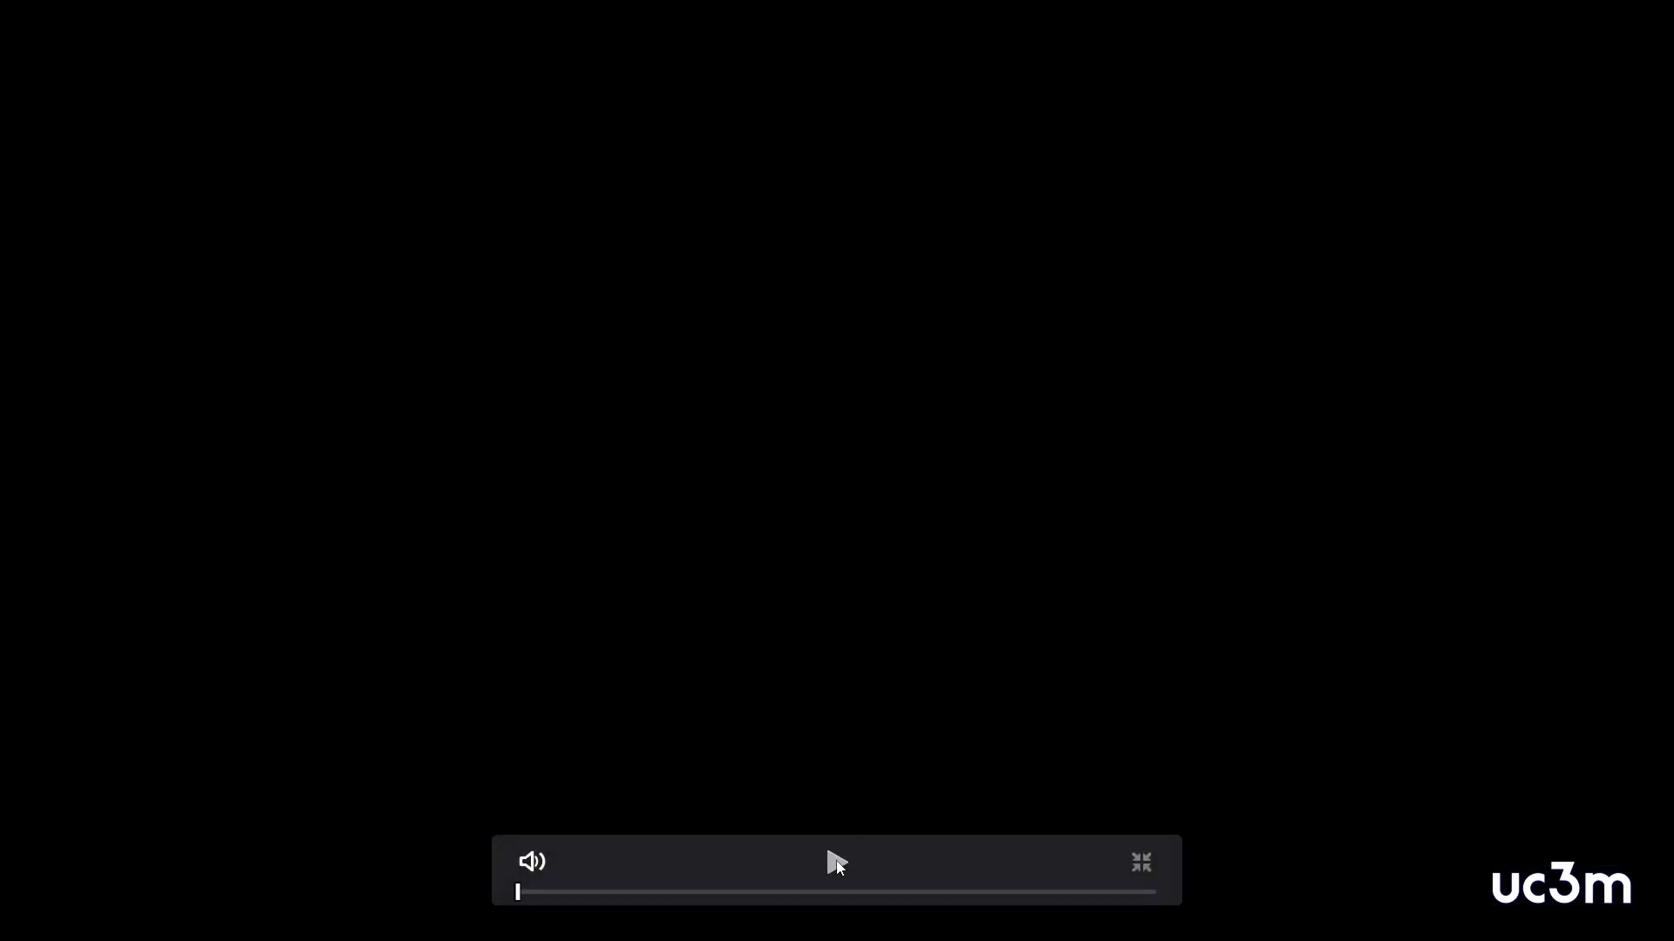
# - Start full-screen playback of Timeline 1 from the Cinema Viewer controls
pyautogui.click(837, 865)
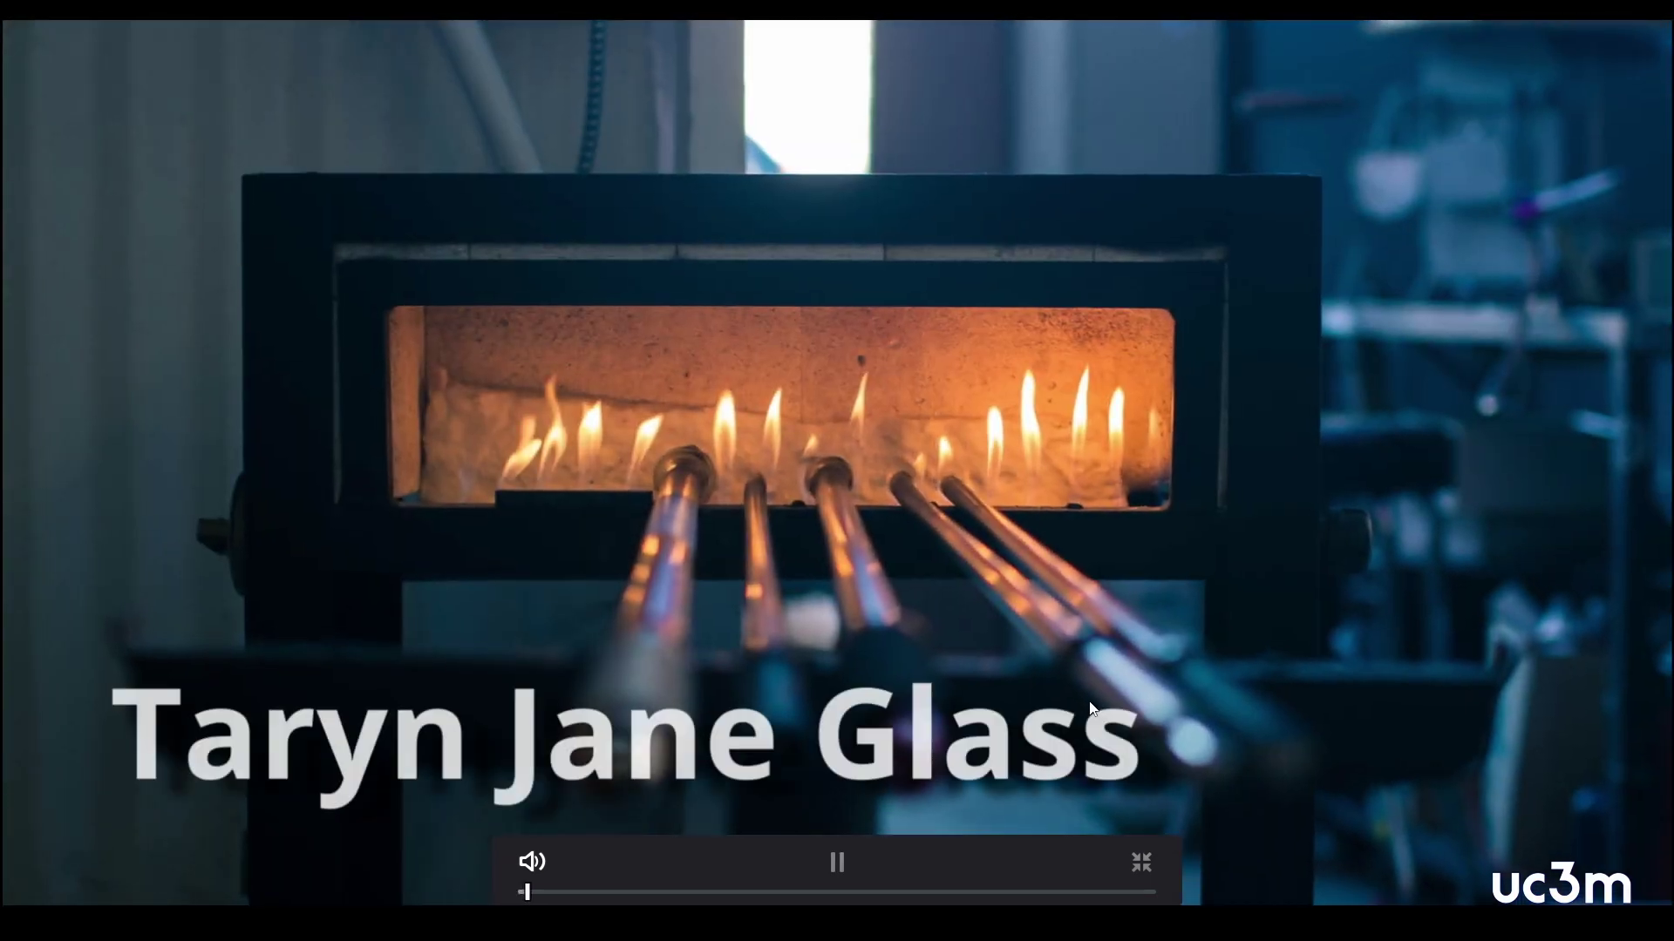